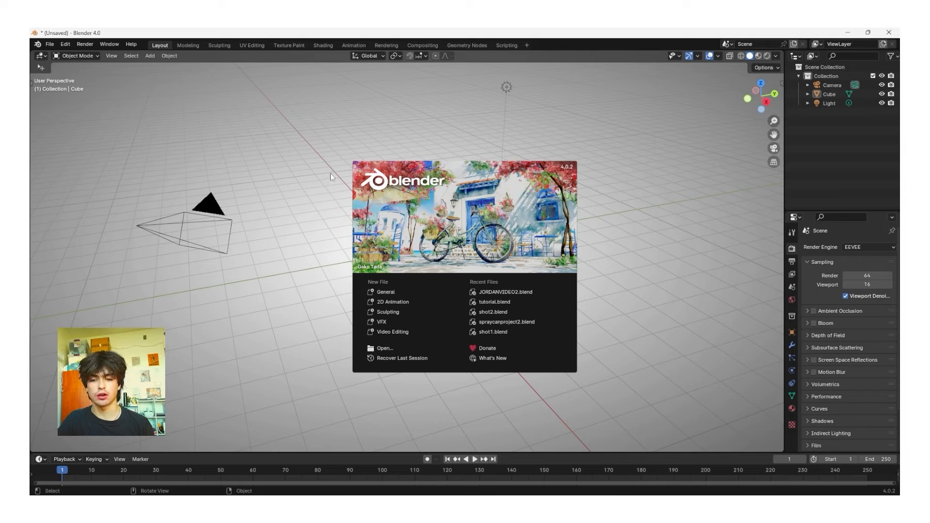
Step: Dismiss the splash screen and delete the default cube from the scene
left_click(324, 156)
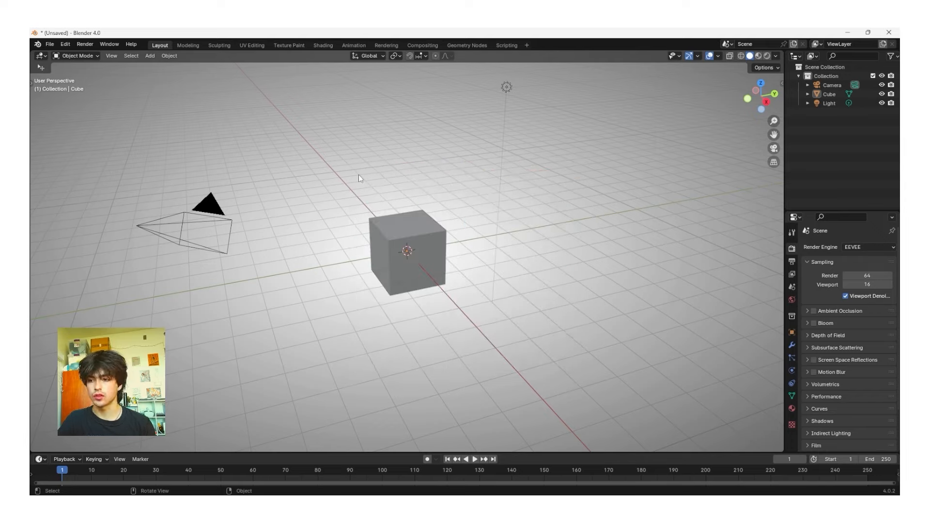
left_click(405, 230)
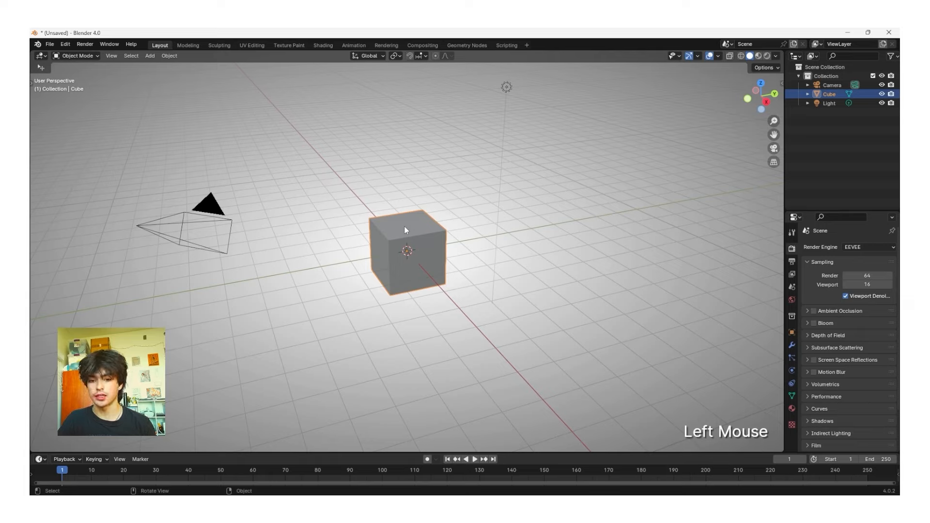
key("x")
left_click(406, 228)
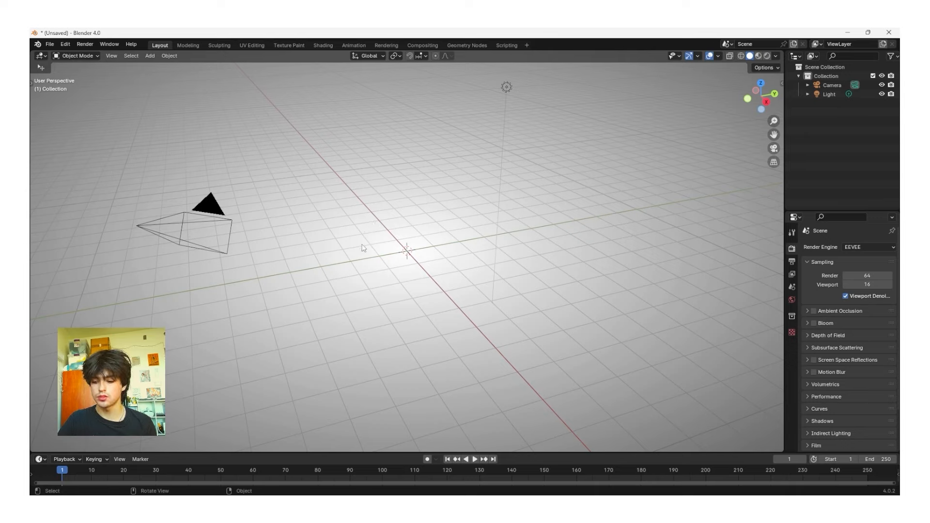
Step: Add the picture of the two spray cans as a reference image
key("shift+a")
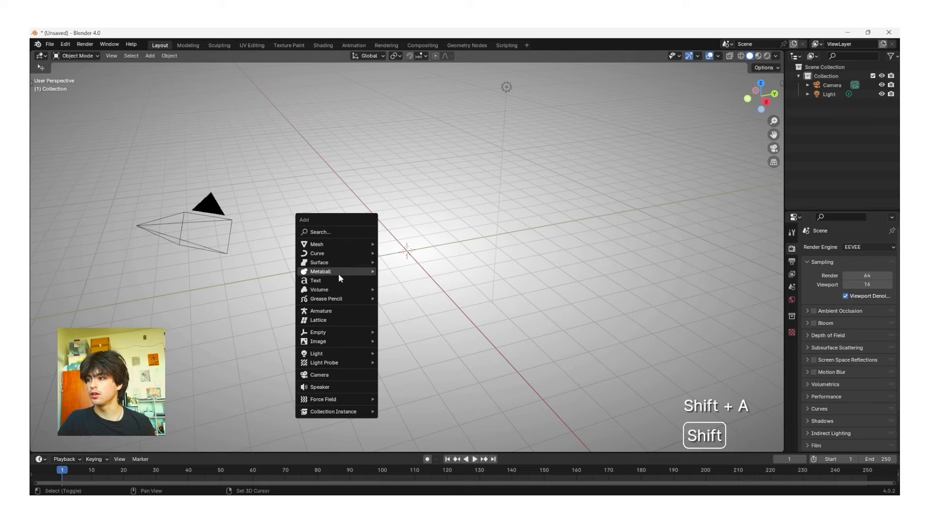
mouse_move(334, 341)
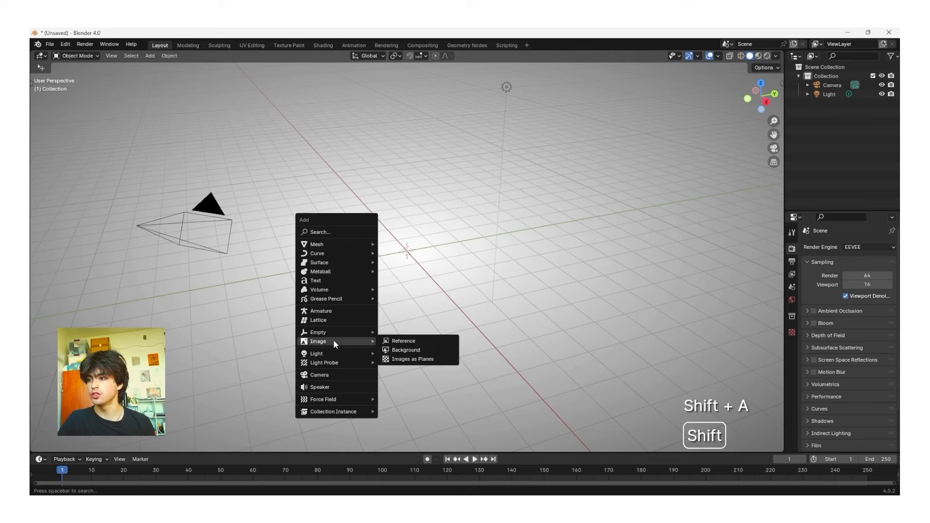
left_click(403, 341)
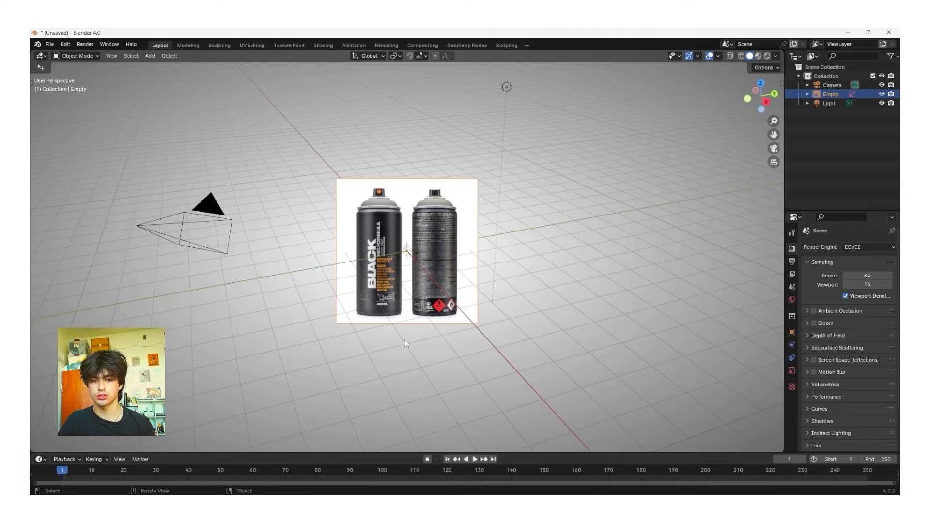
Step: Clear the reference image's rotation so it lies flat on the grid, and keep the image selected
key("ctrl+z")
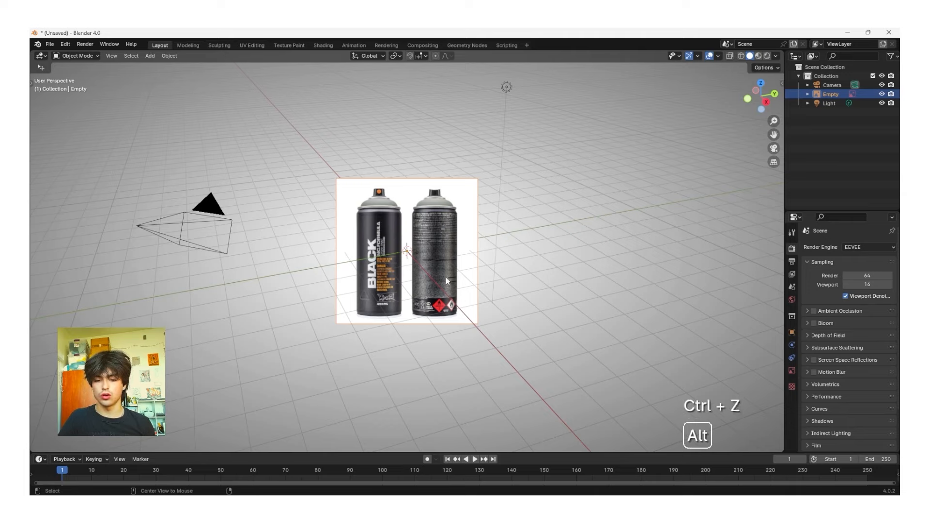
key("alt+r")
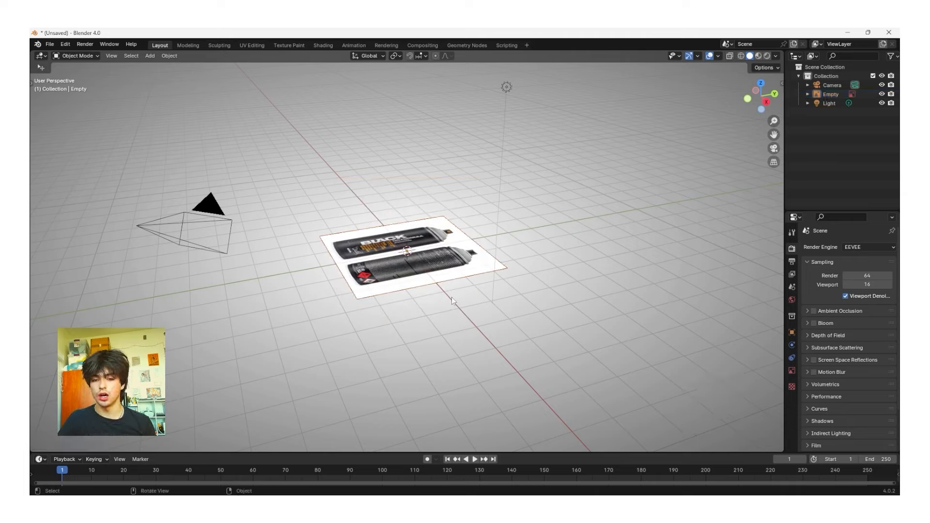
key("Escape")
left_click(403, 333)
left_click(419, 262)
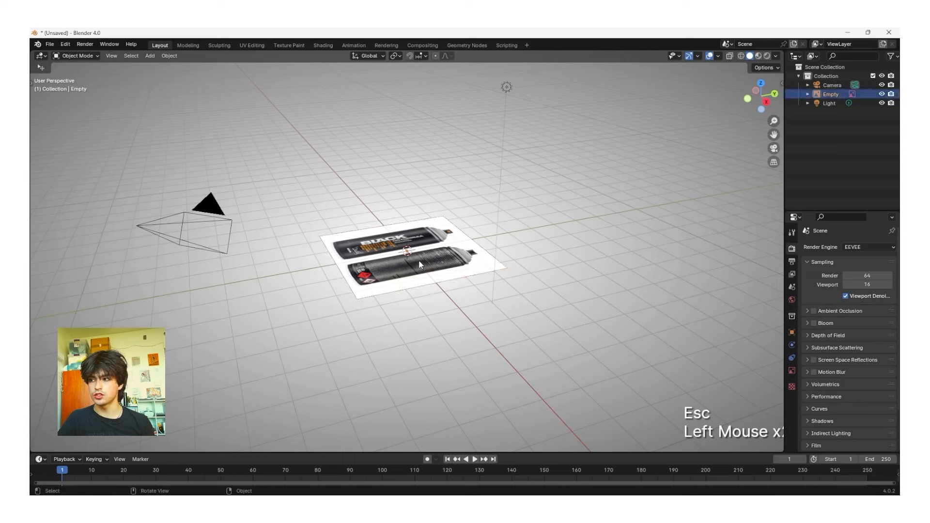
Step: Rotate the spray can reference image 90° about the global X axis and deselect it
key("r")
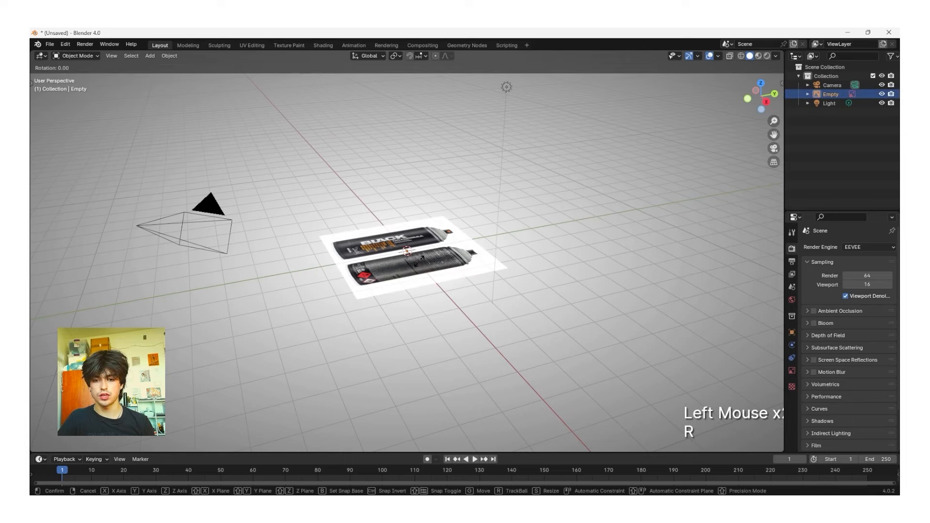
key("x")
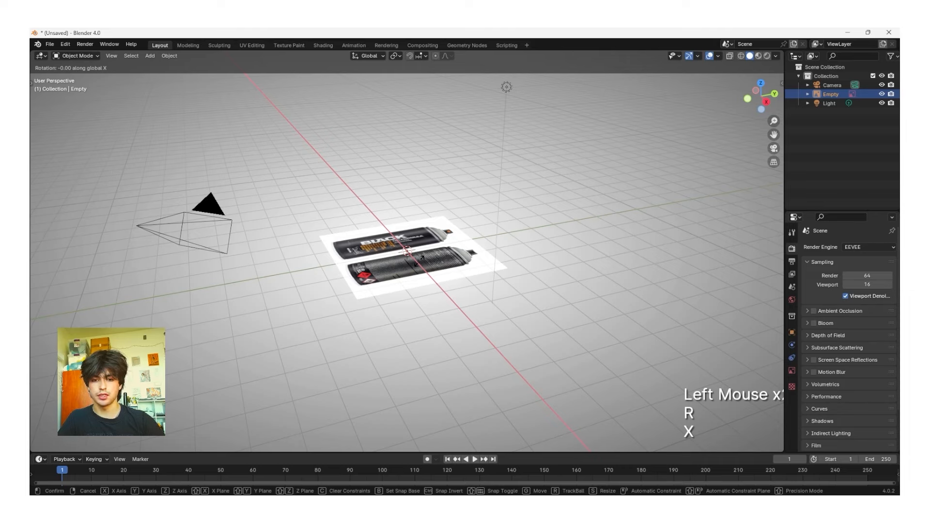
key("KP_9")
key("KP_0")
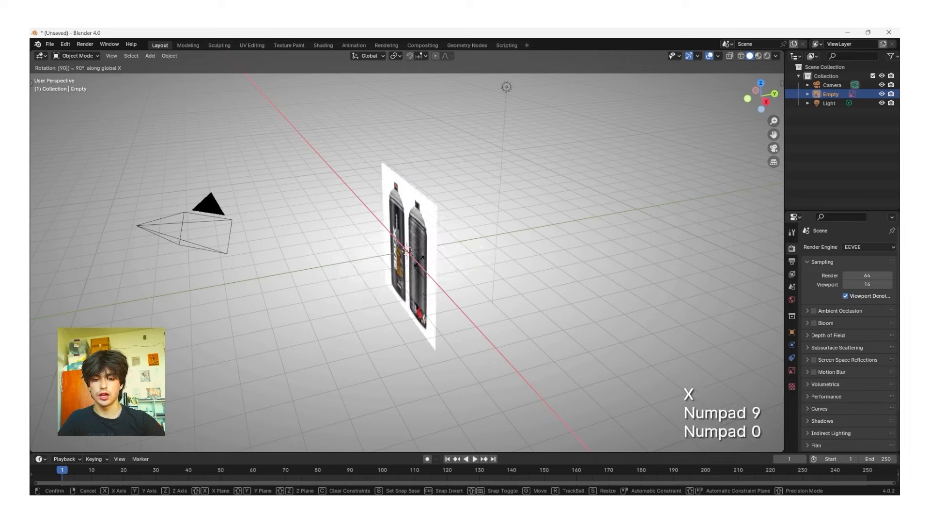
key("Return")
left_click(497, 268)
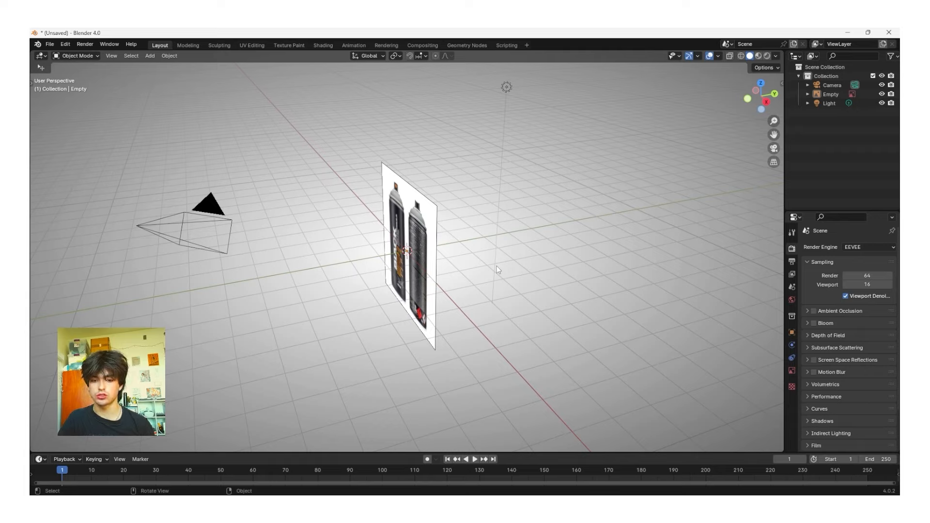
Step: In the front view, add a cylinder mesh and scale it down uniformly to the width of a spray can's body
left_click(749, 98)
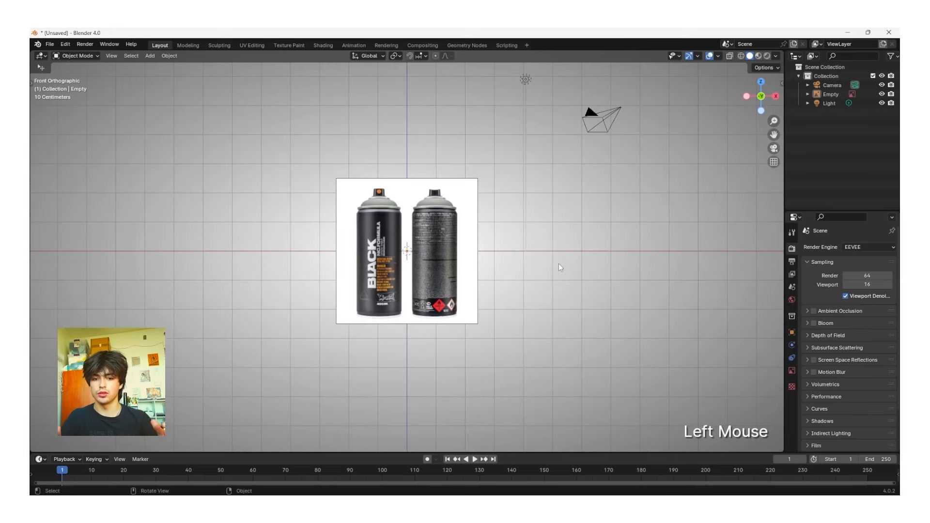
scroll(557, 267, "up", 2)
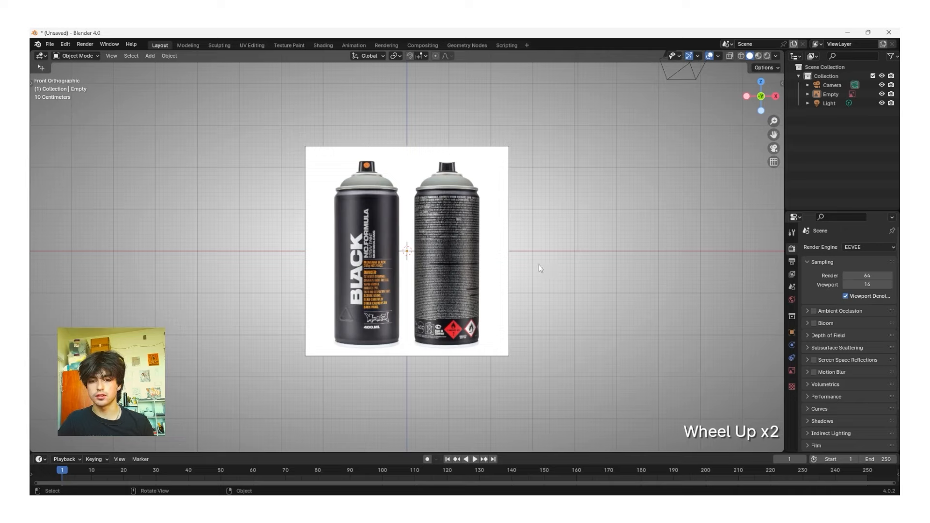
key("shift")
key("shift+a")
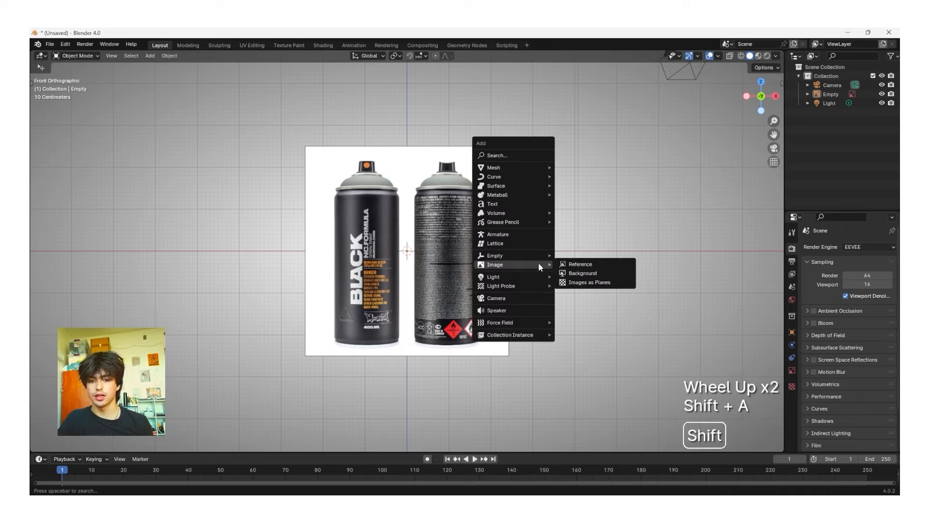
mouse_move(516, 165)
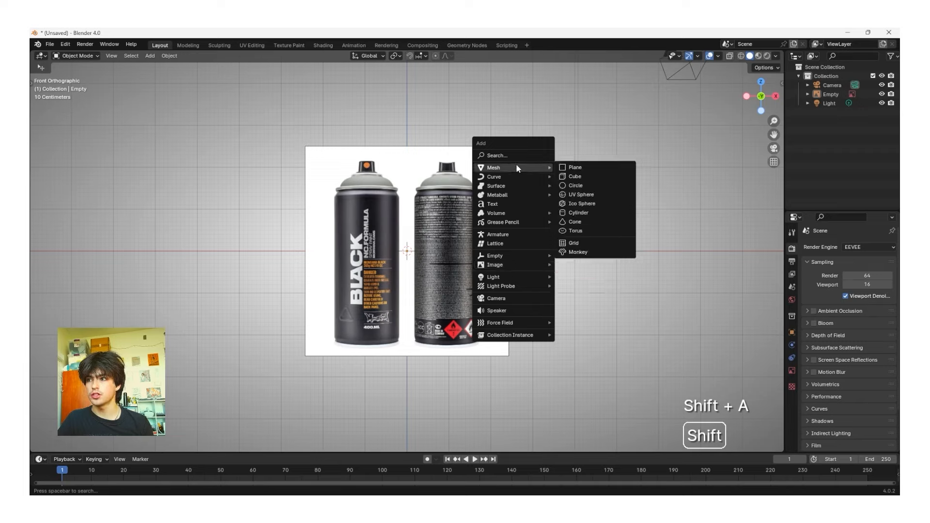
left_click(577, 213)
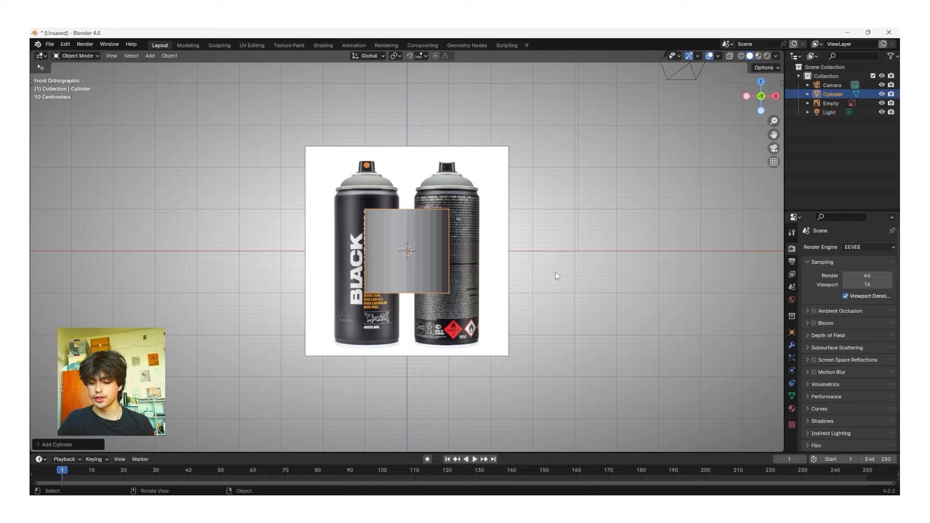
key("s")
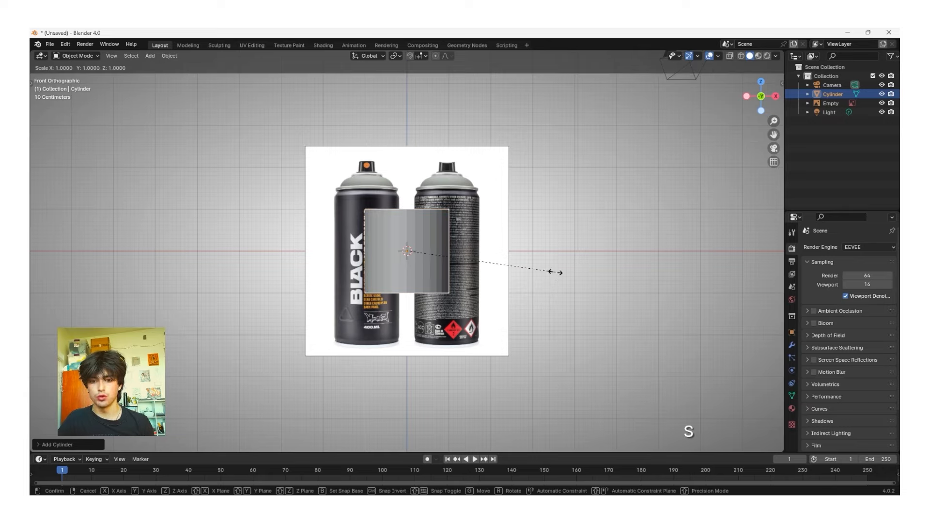
double_click(521, 268)
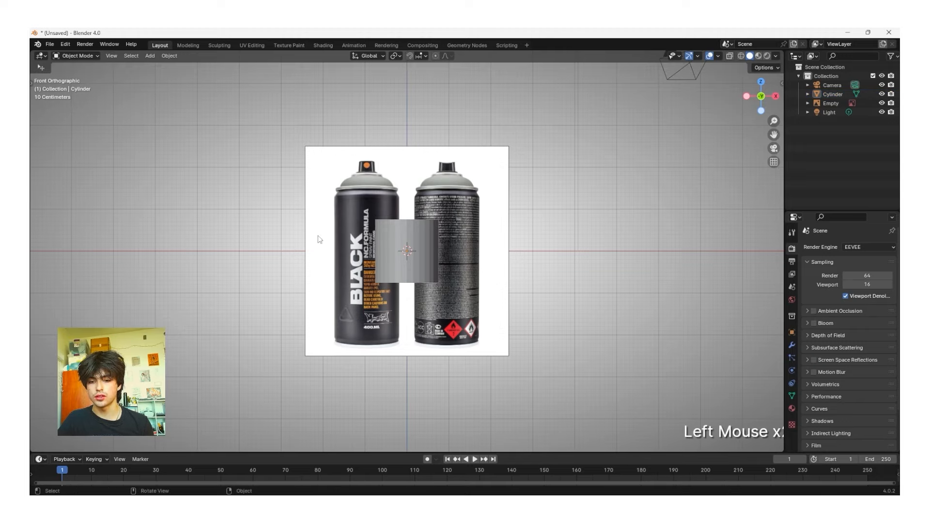
Step: Move the reference image about 0.96 m along X so the can with the BLACK label lines up with the cylinder
left_click(502, 226)
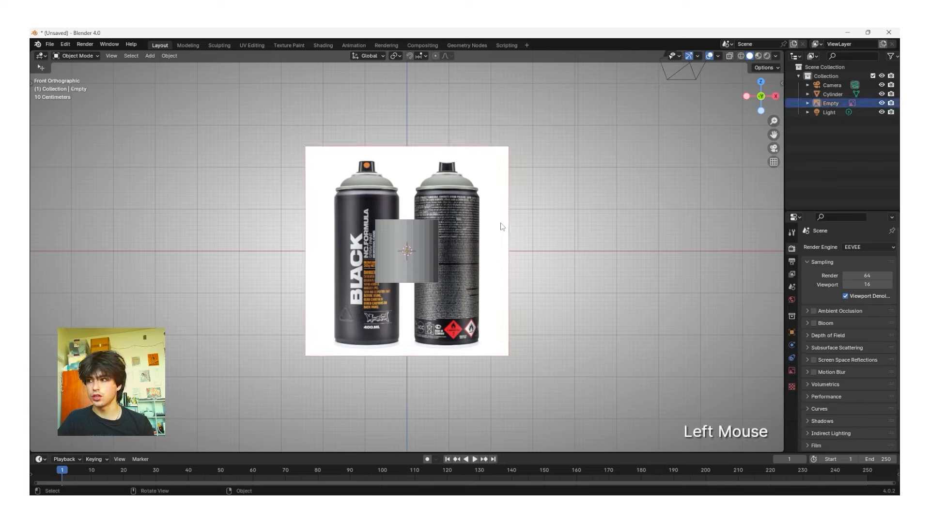
key("g")
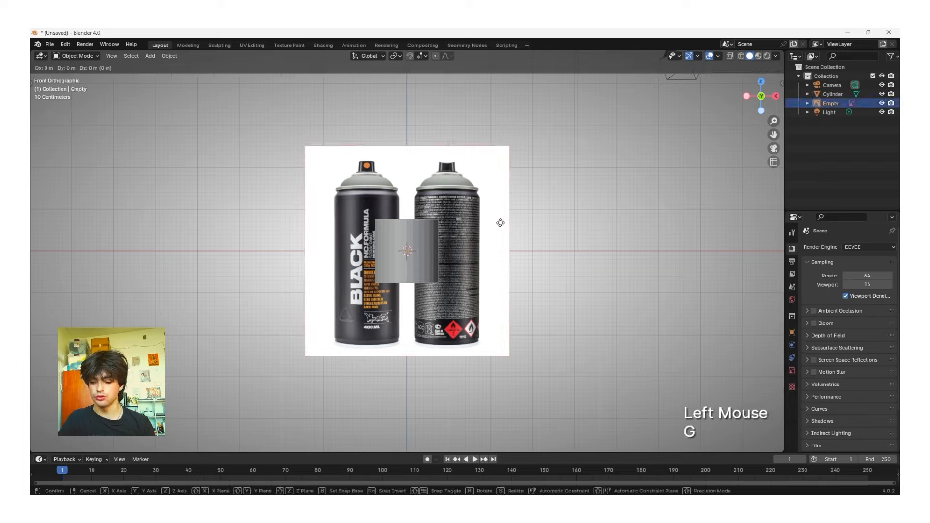
key("x")
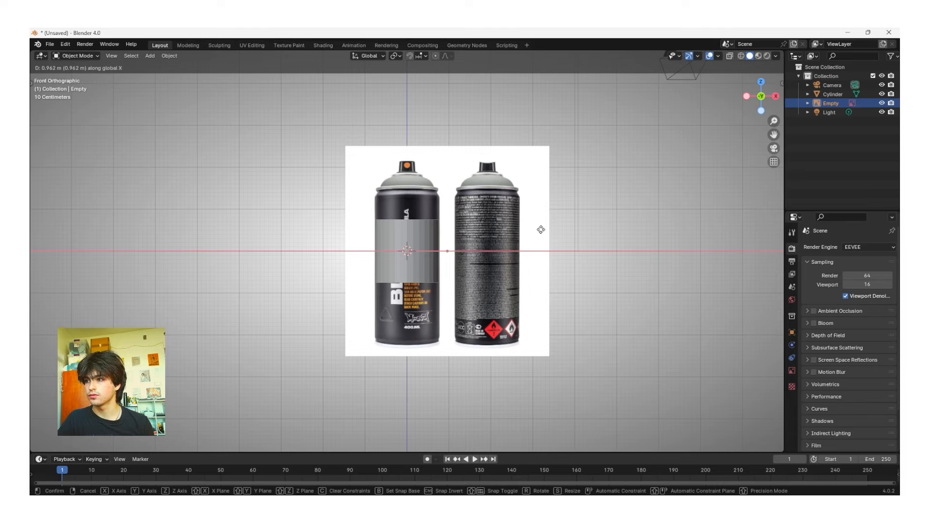
left_click(542, 230)
left_click(575, 229)
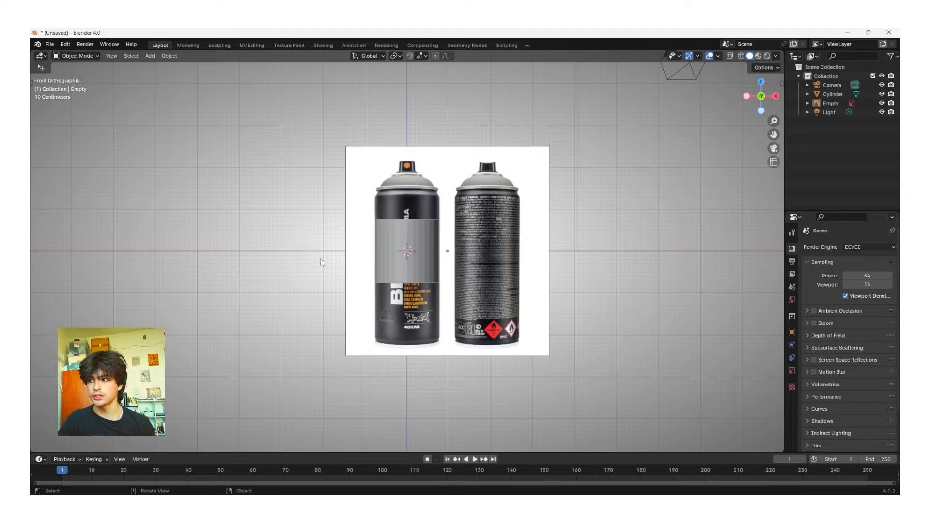
Step: Scale the cylinder along Z by about 2.35 to match the height of the spray can's body
left_click(398, 246)
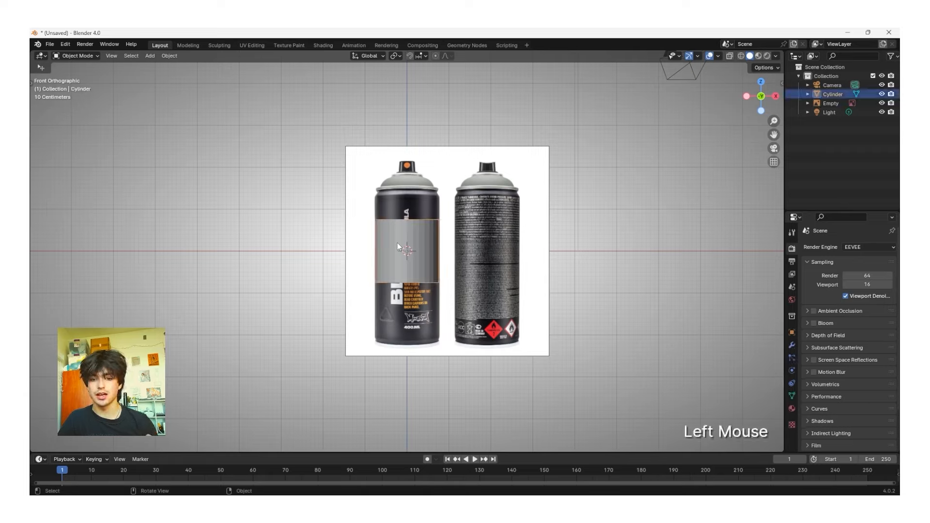
key("s")
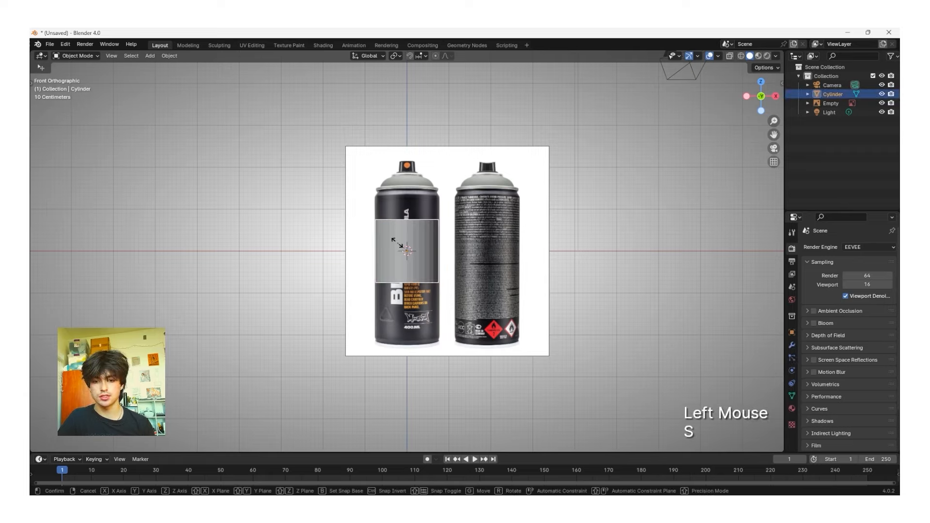
key("z")
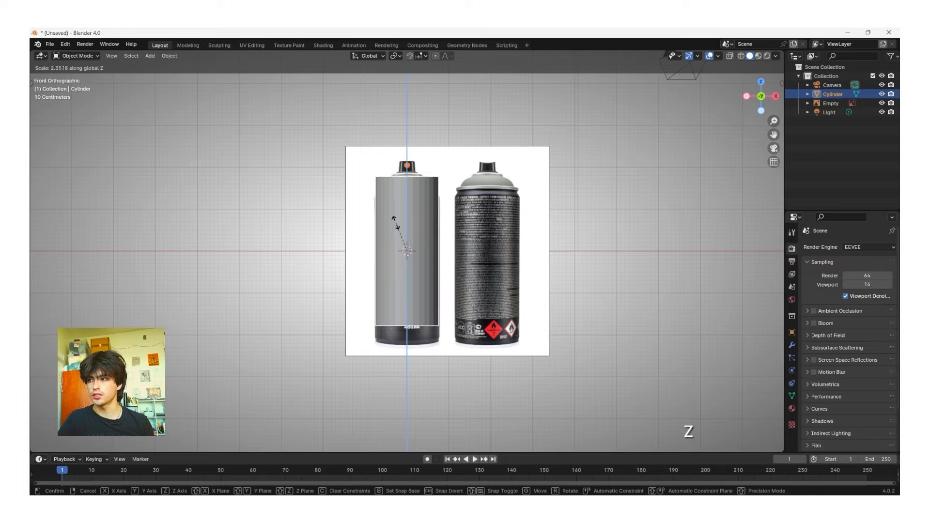
left_click(396, 223)
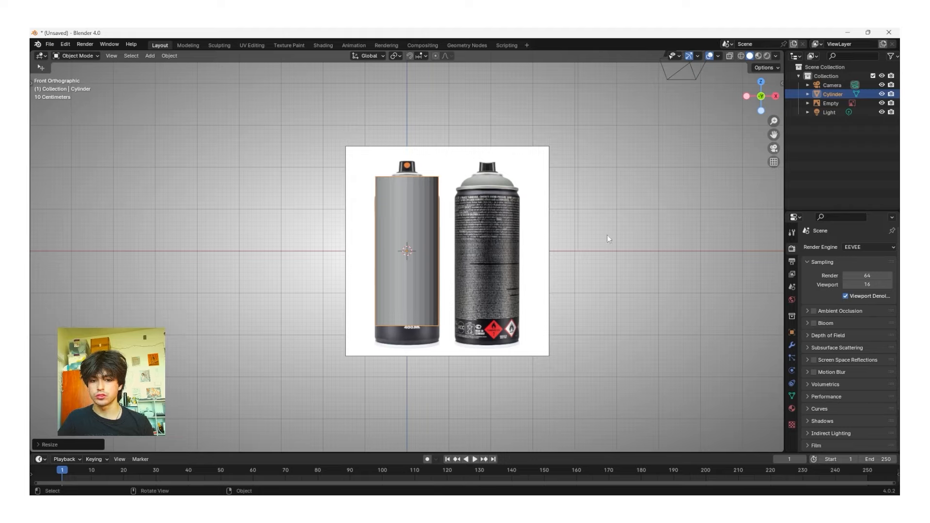
Step: Move the reference image up about 0.35 m along Z so the can's body lines up with the cylinder
left_click(521, 247)
key("g")
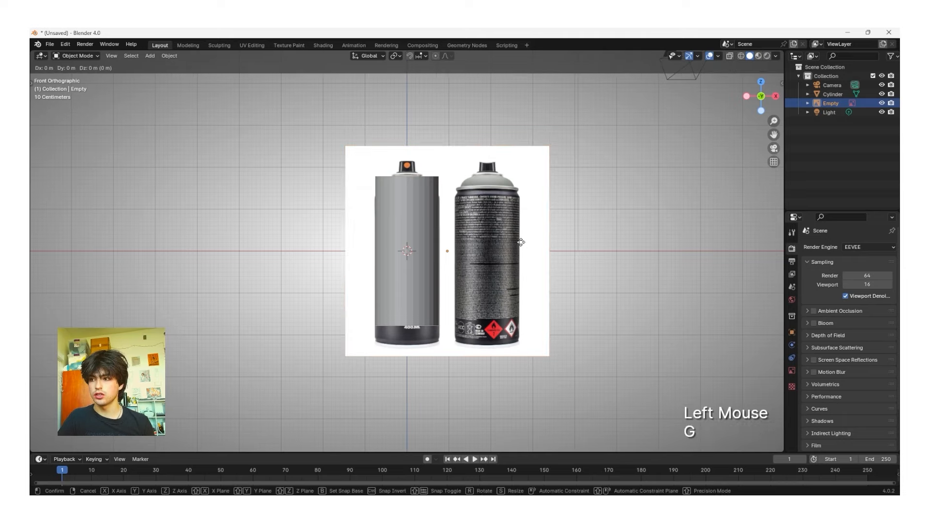
key("z")
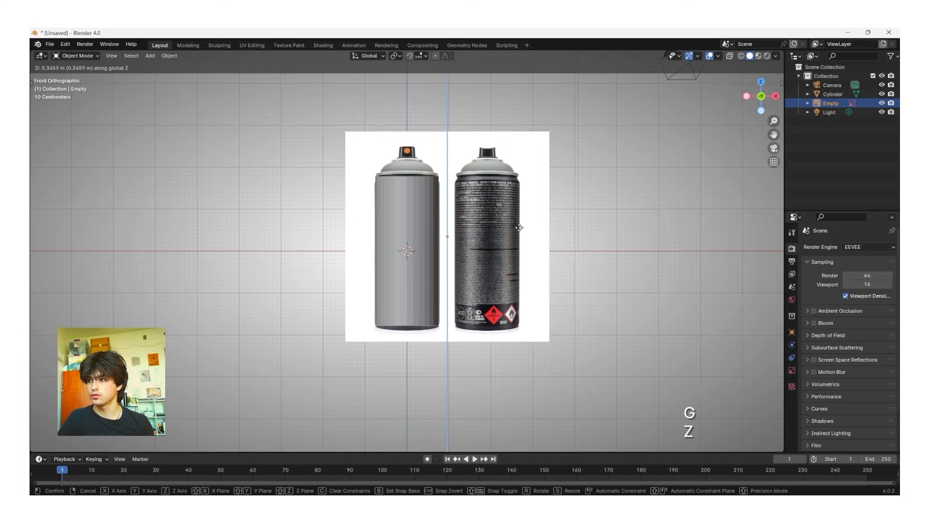
left_click(520, 227)
left_click(589, 216)
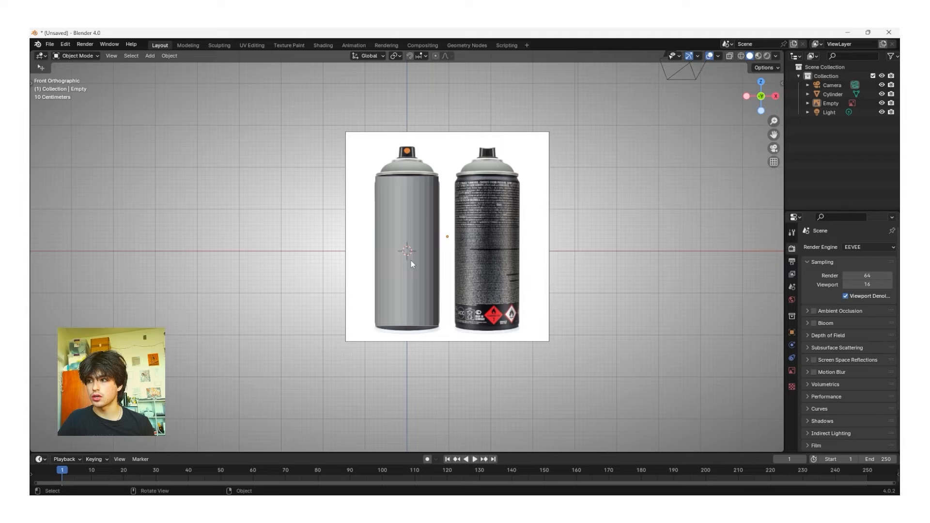
left_click(409, 334)
left_click(519, 358)
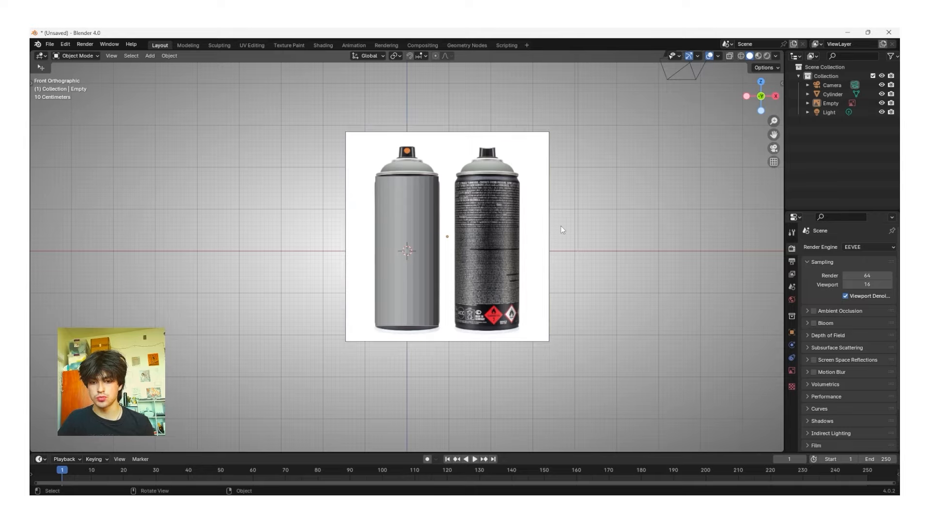
Step: Edit the cylinder's mesh in face selection mode and select both its top and bottom cap faces
middle_click_drag(559, 247, 585, 284)
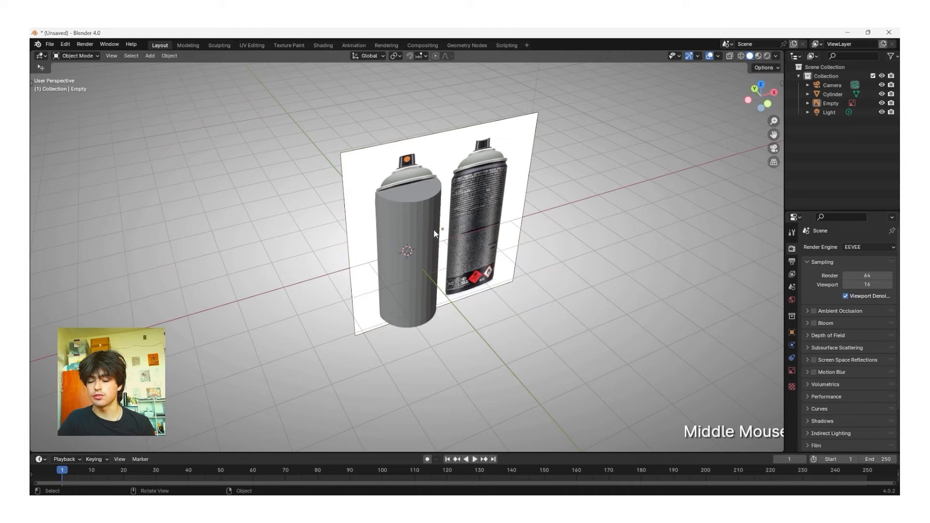
left_click(420, 222)
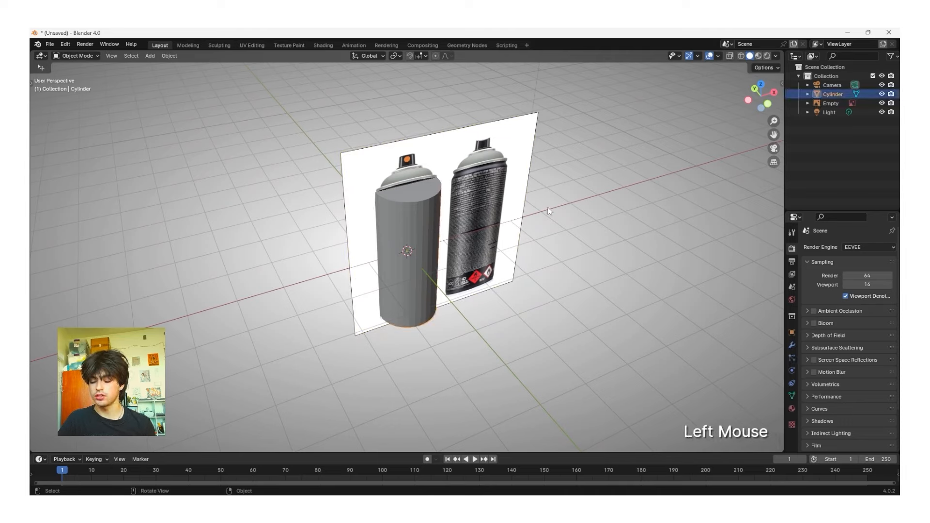
key("Tab")
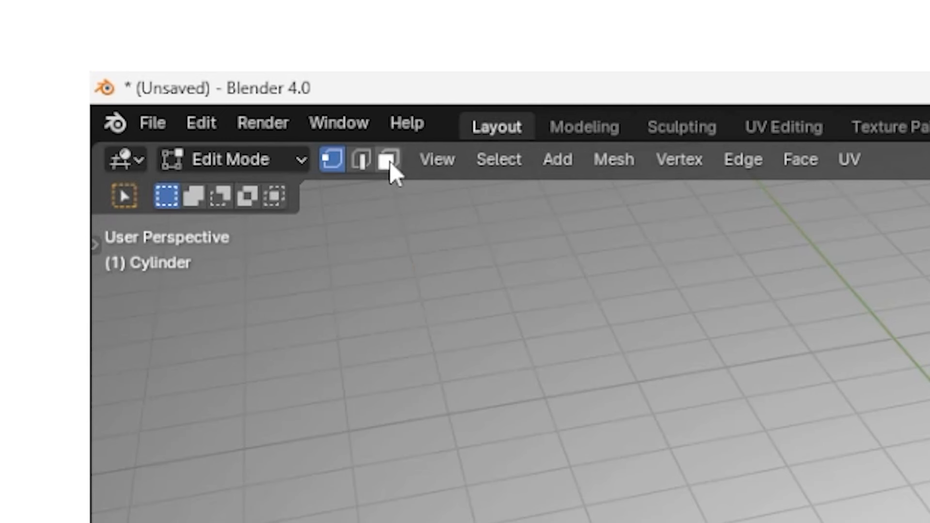
left_click(125, 56)
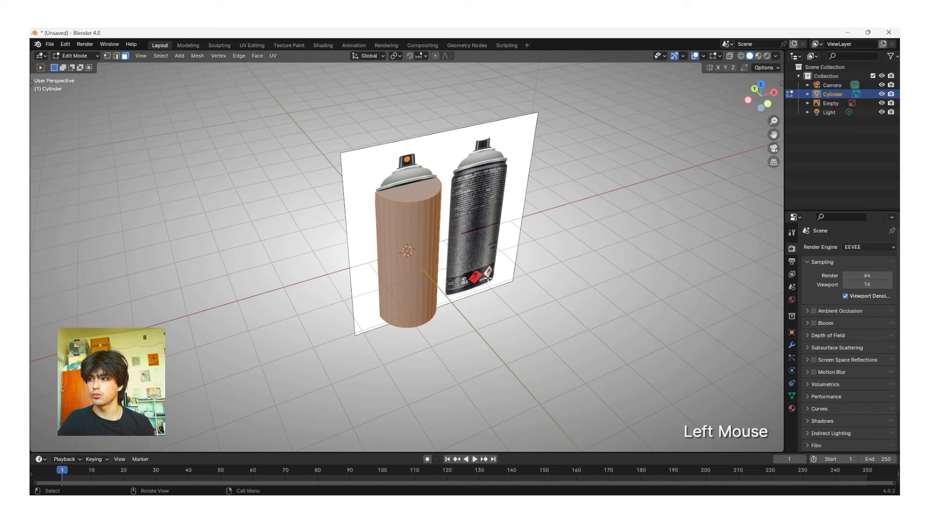
left_click(426, 191)
middle_click_drag(459, 290, 523, 249)
scroll(523, 249, "down", 1)
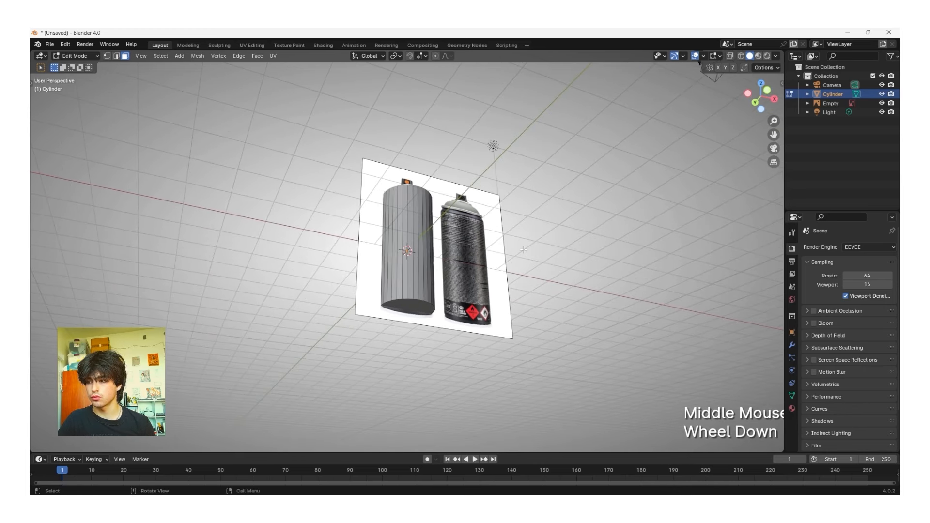
left_click(420, 308, "shift")
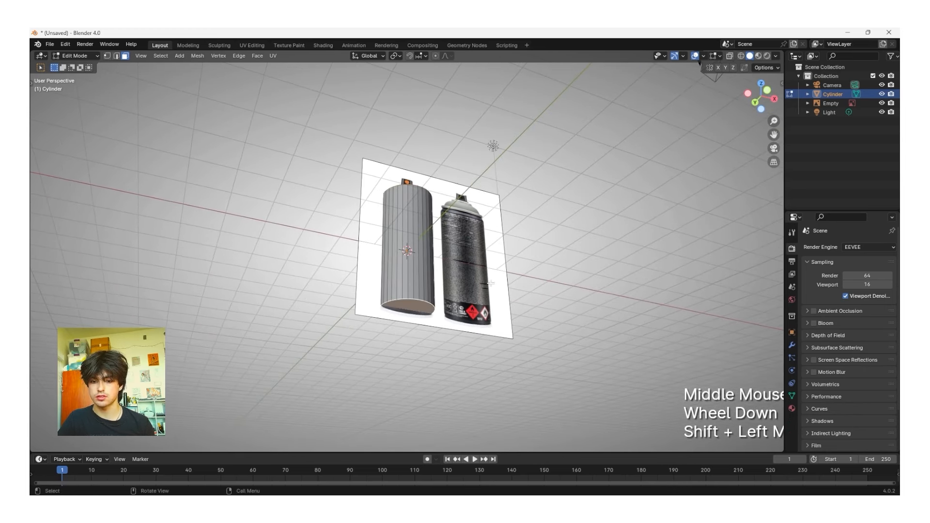
mouse_move(490, 283)
middle_mouse_down()
mouse_move(484, 276)
mouse_move(513, 261)
mouse_move(444, 240)
mouse_move(523, 377)
middle_mouse_up()
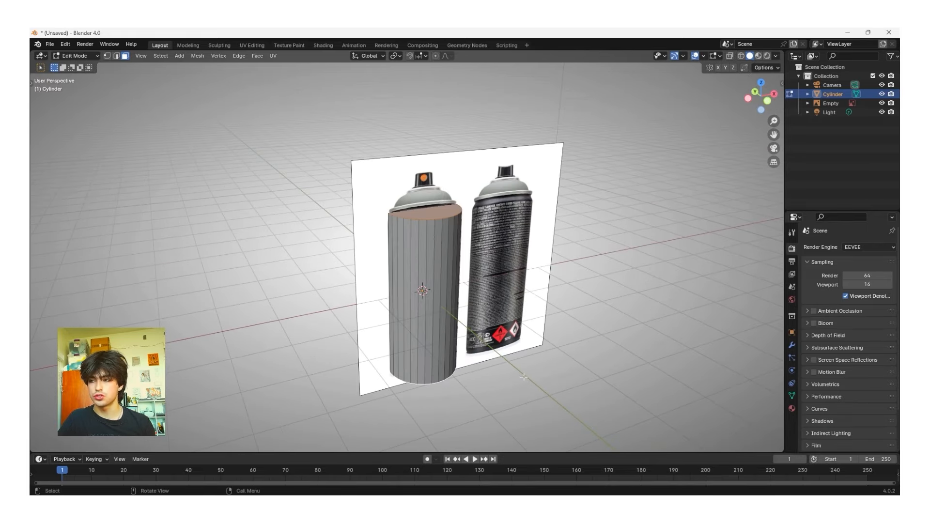
Step: Extrude both cap faces outward by scaling them about 1.045 along Z, and shrink them in X and Y to taper the can's ends
key("e")
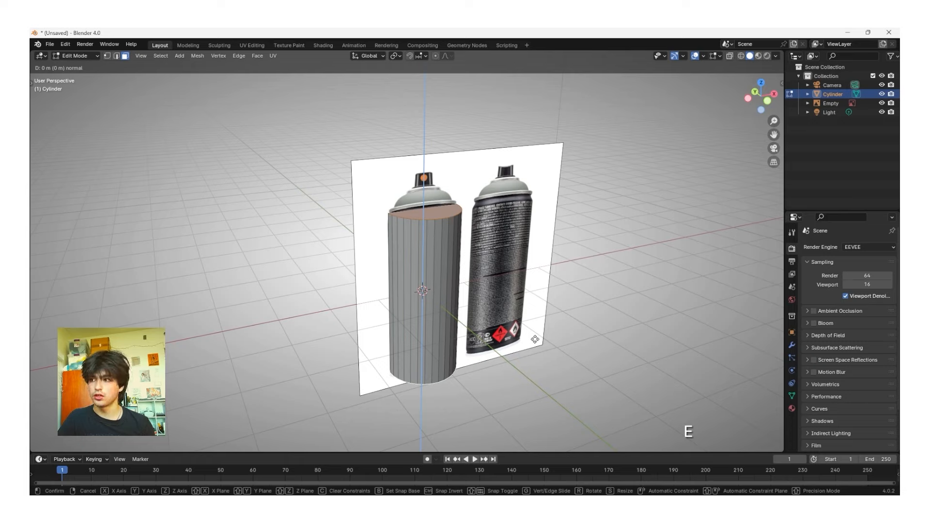
key("s")
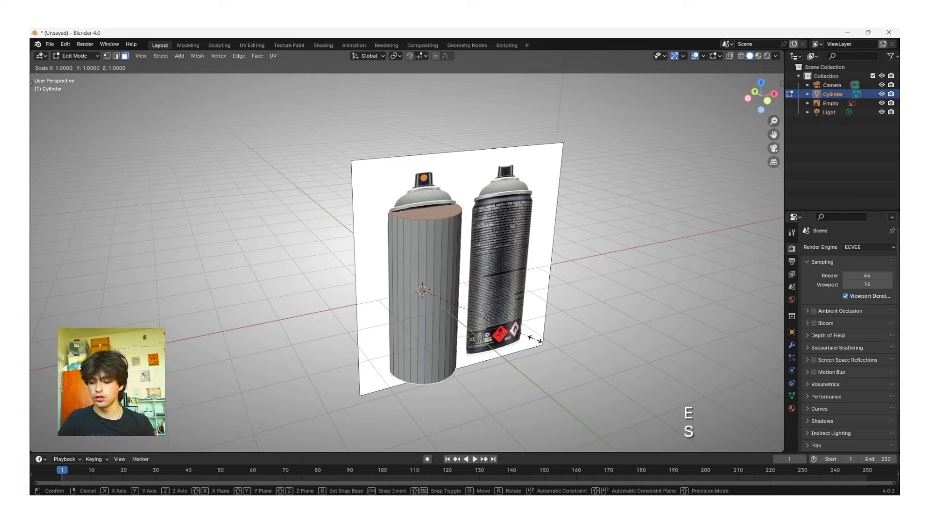
key("z")
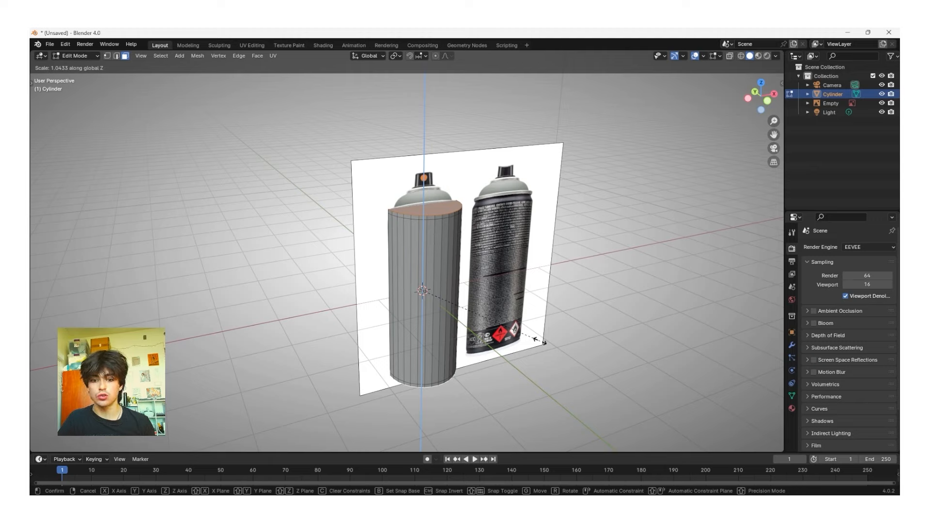
key("shift")
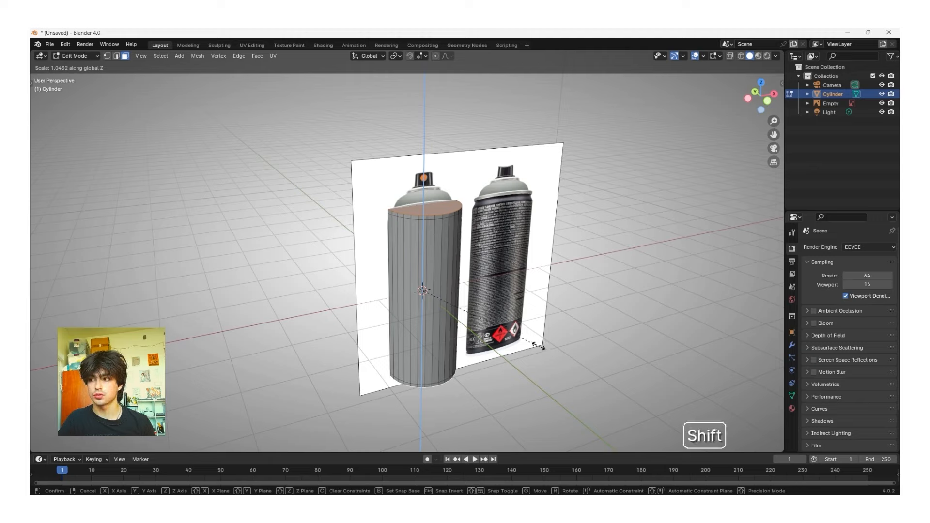
left_click(580, 377, "shift")
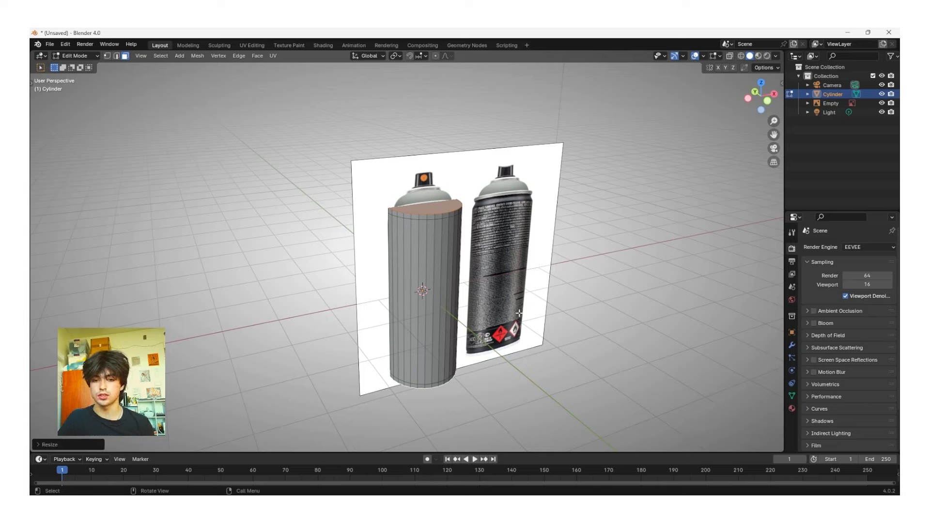
key("s")
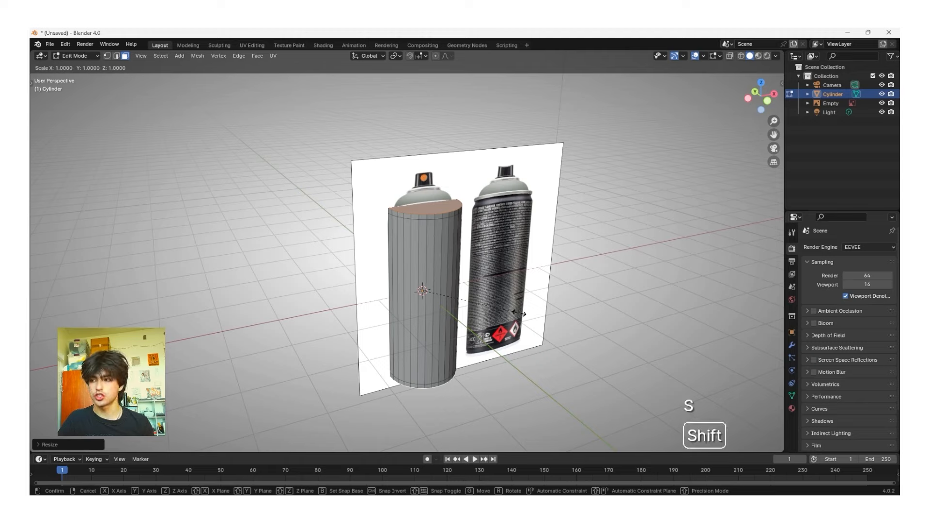
key("shift+z")
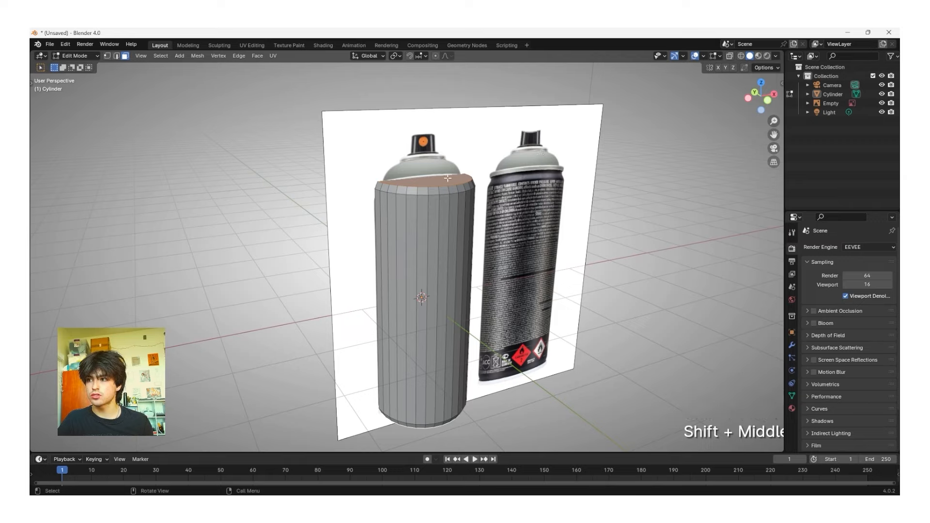
Step: Extrude the can's top face in place and scale it up by about 1.067 to start an overhanging rim
left_click(448, 180)
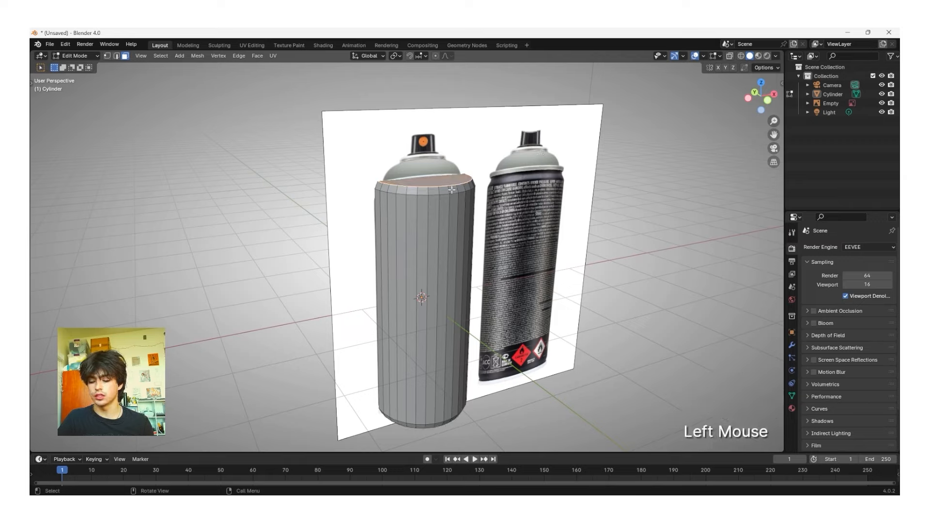
key("e")
key("s")
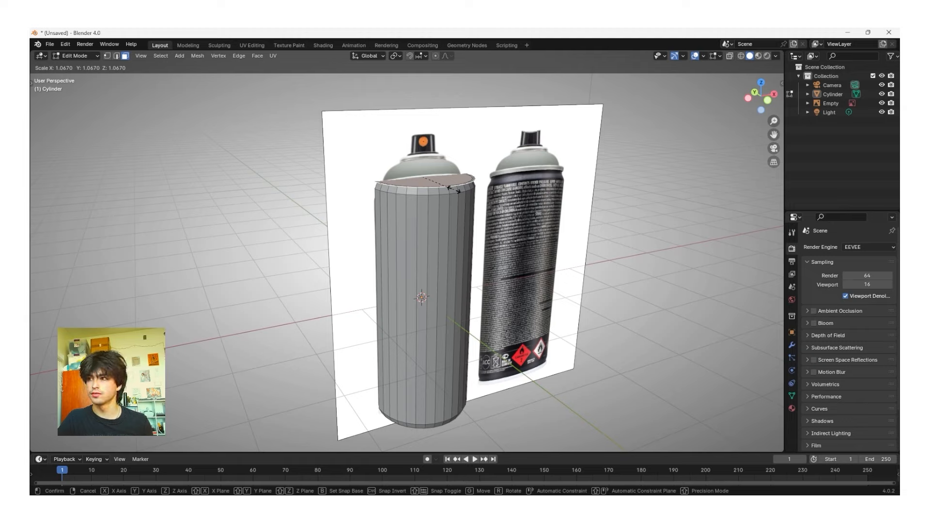
left_click(454, 188)
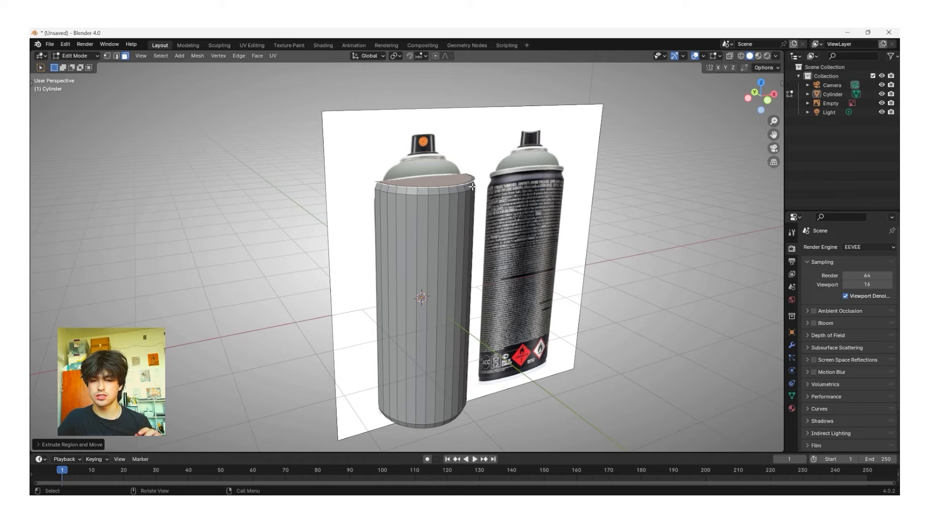
Step: Raise the widened top face about 0.011 m along Z and extrude it up about 0.072 m to form the rim
key("g")
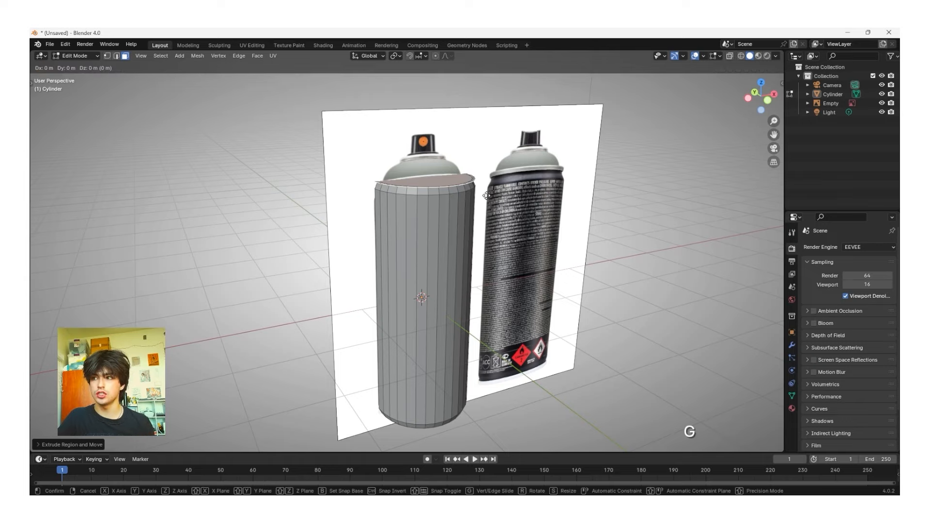
key("z")
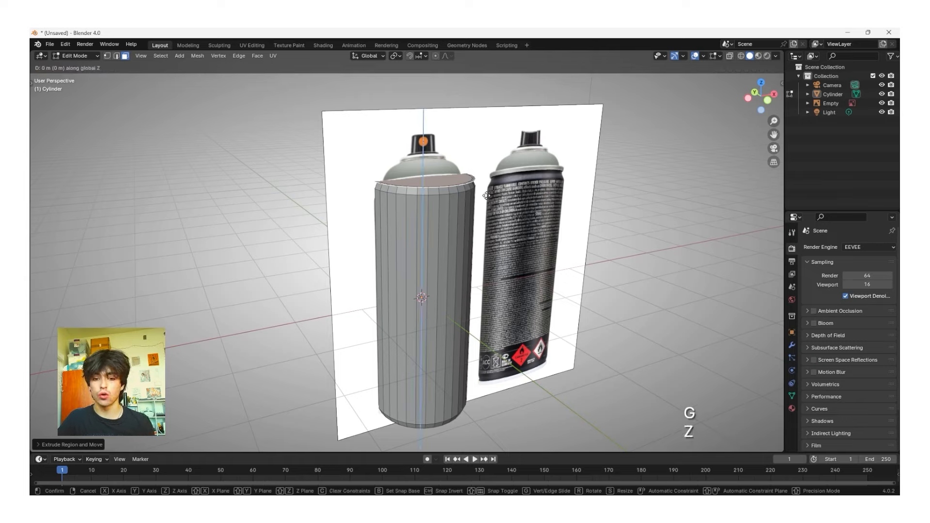
key("shift")
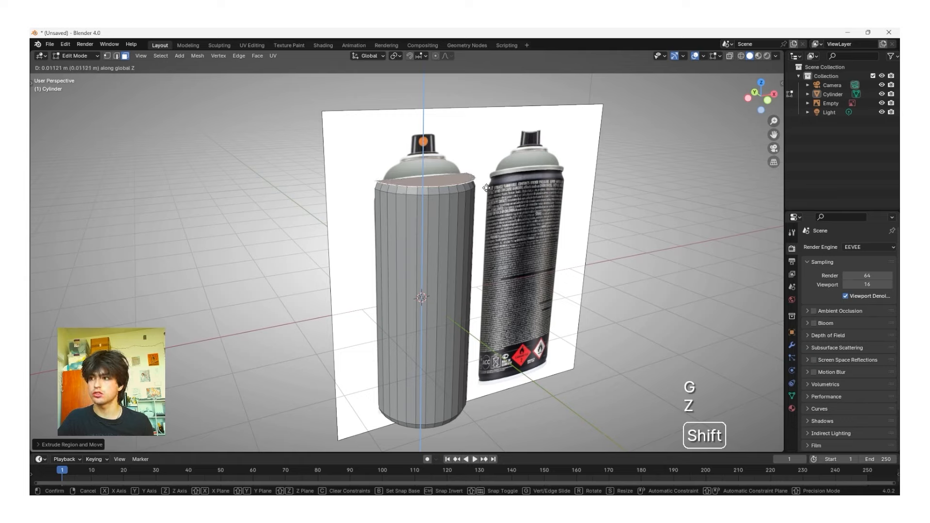
left_click(487, 187, "shift")
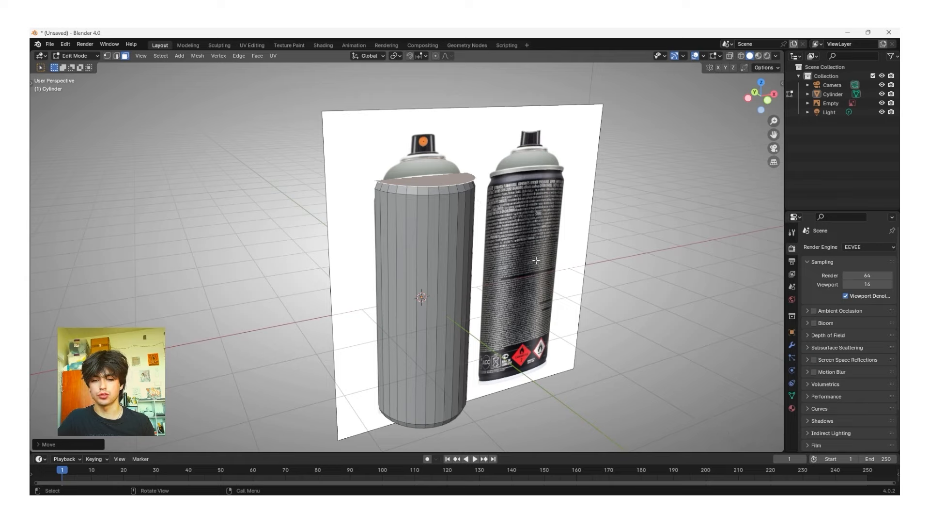
key("e")
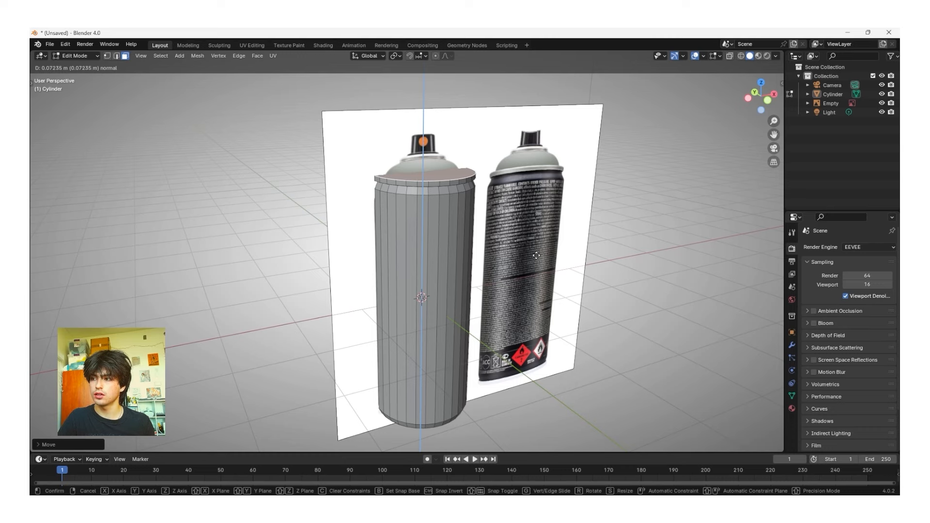
left_click(537, 255)
Step: Inset the rim's top face by about 0.08 m and extrude the inner face downward to recess it
middle_click_drag(536, 255, 457, 247, "shift")
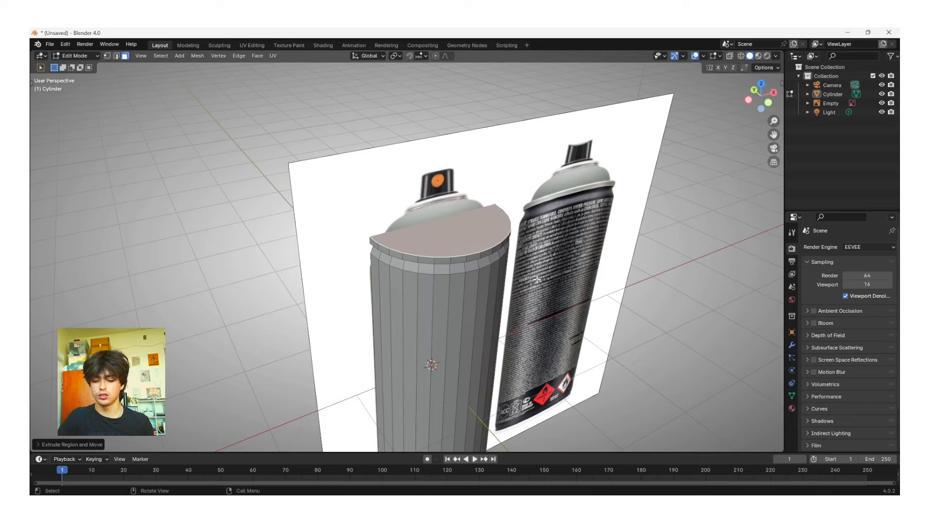
key("i")
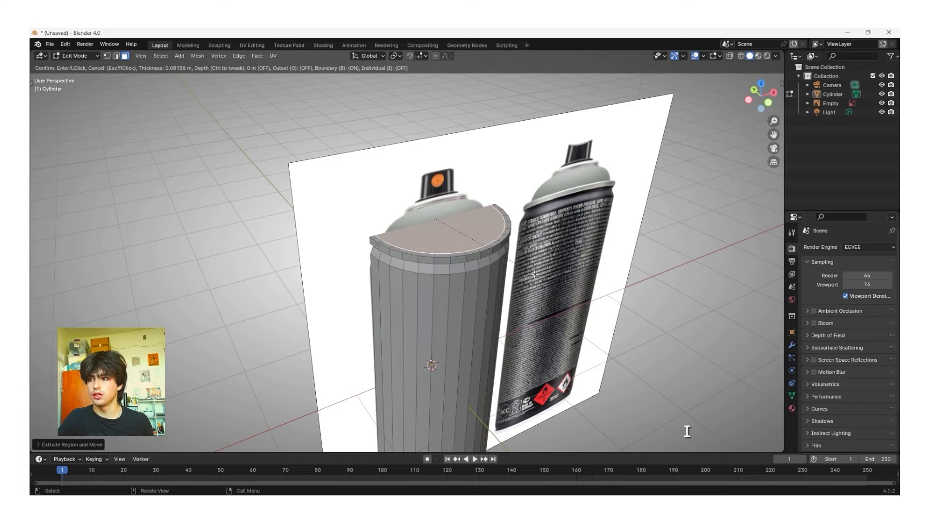
left_click(533, 273)
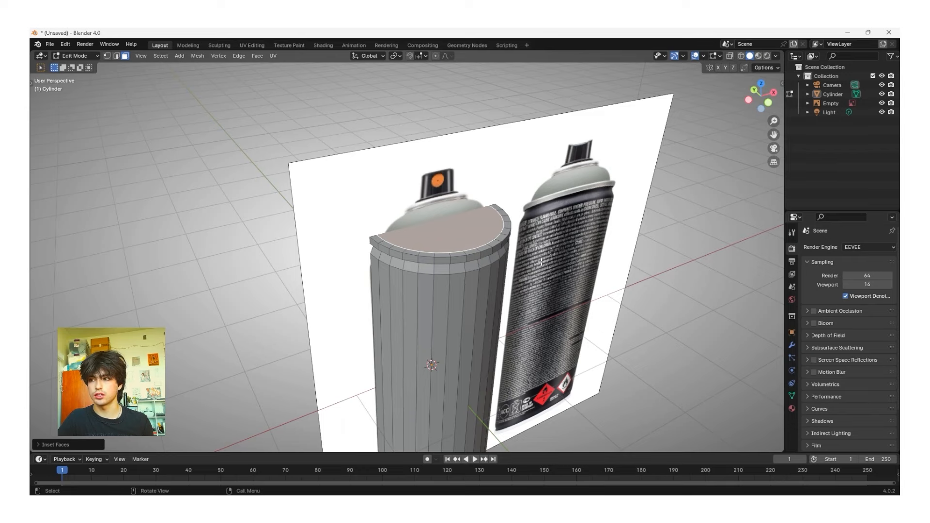
key("e")
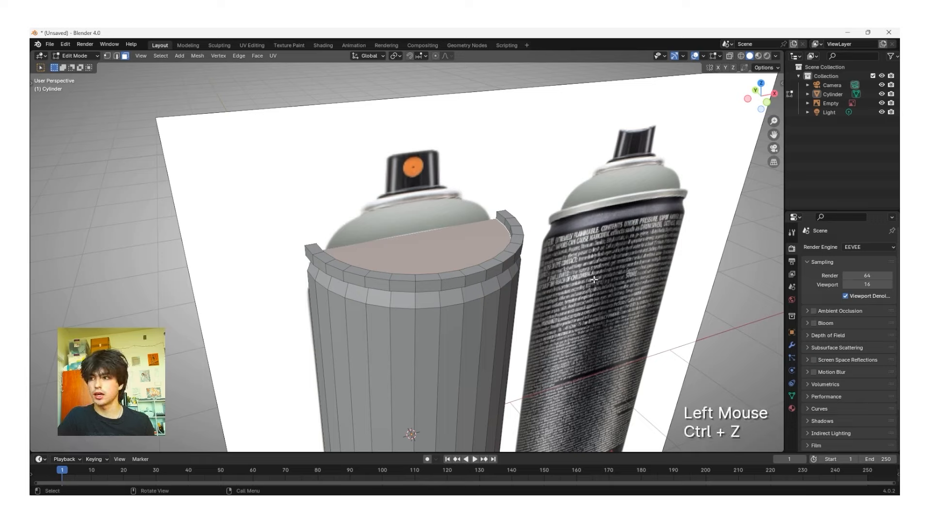
Step: Inset the recessed face by about 0.06 m and extrude it up about 0.244 m for the can's dome
key("i")
key("shift")
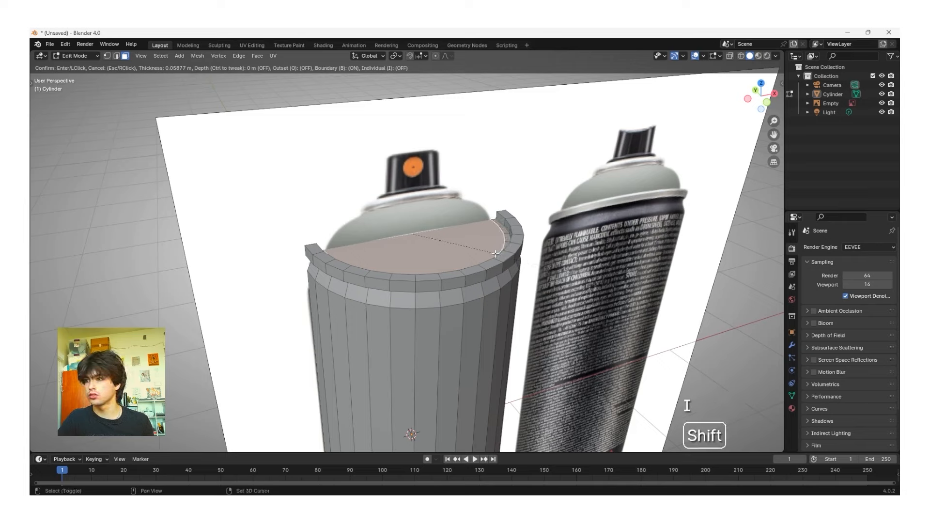
left_click(480, 249, "shift")
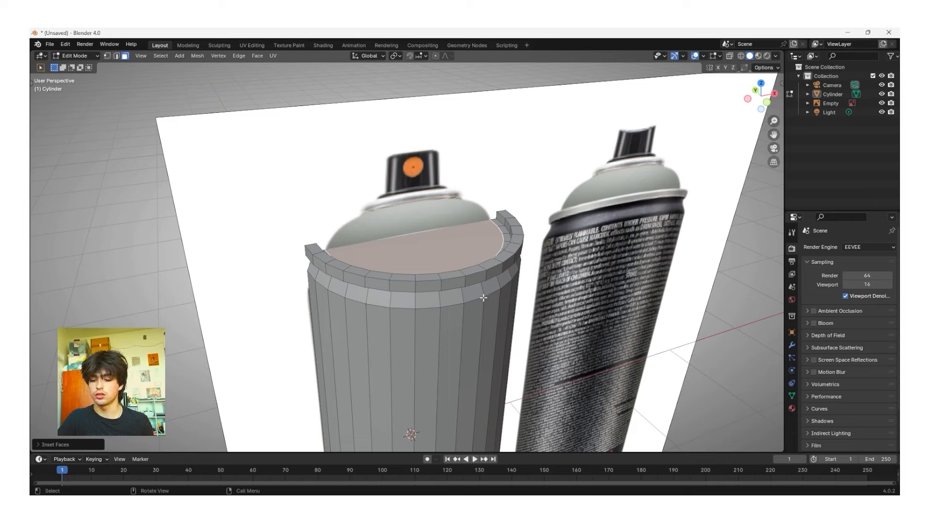
key("e")
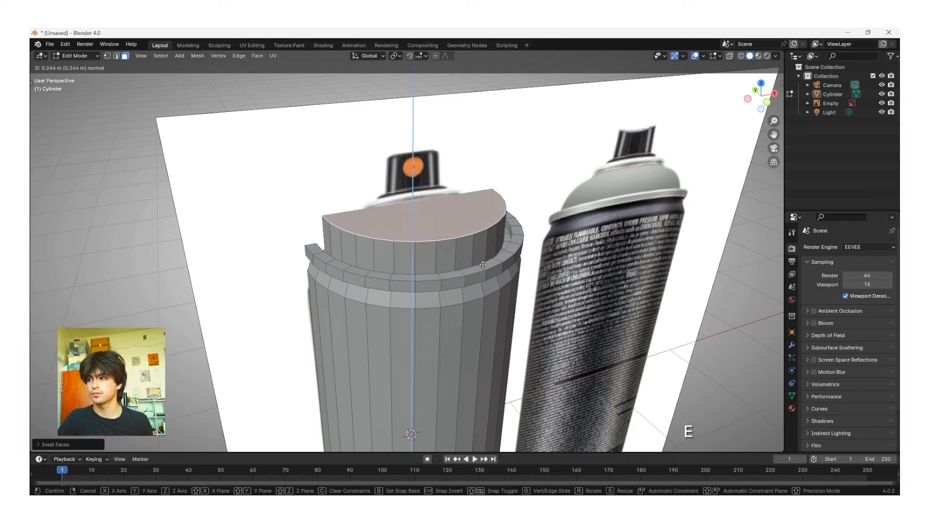
left_click(483, 265)
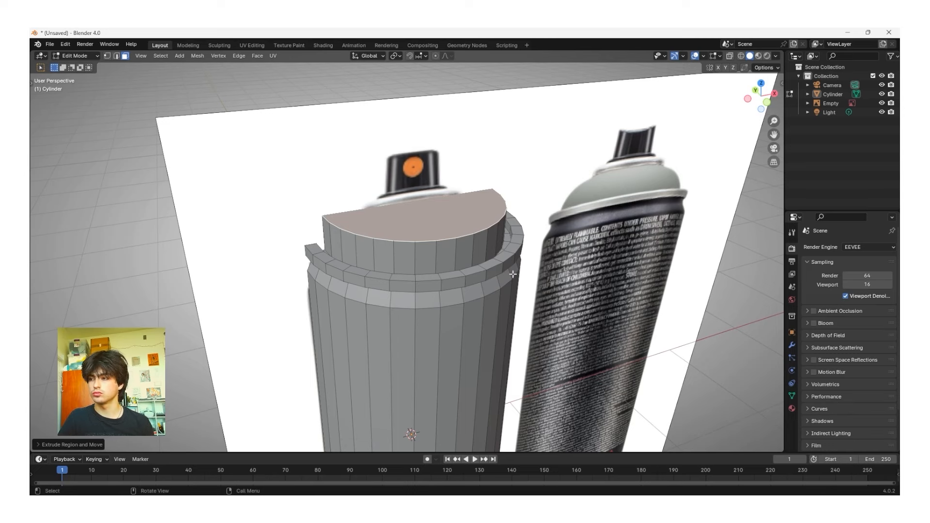
Step: Scale the dome's top face down uniformly so its sides slope inward to the base of the nozzle in the reference
key("ctrl+z")
key("ctrl+z")
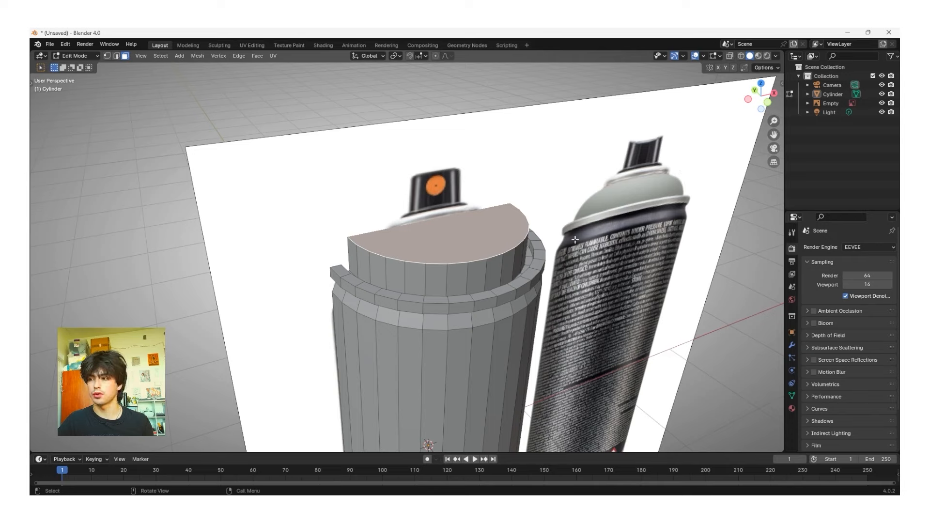
key("s")
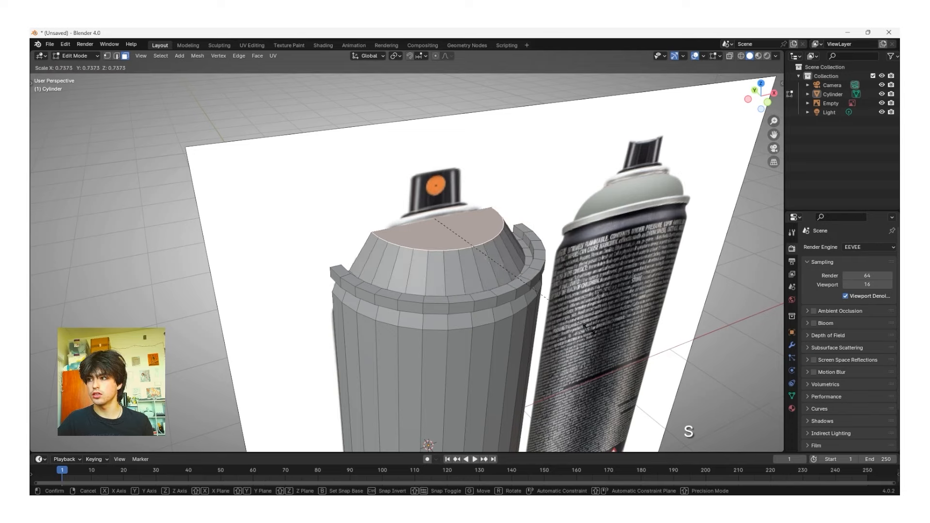
left_click(536, 303)
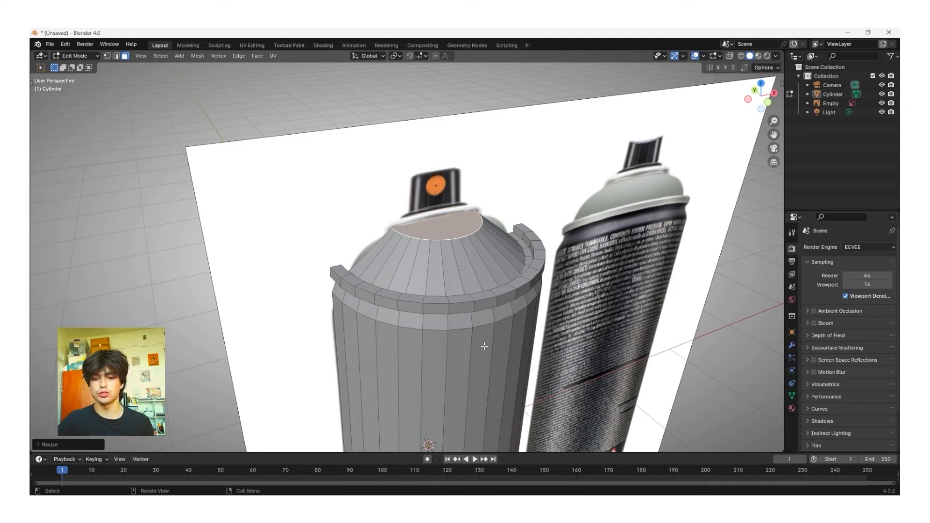
Step: Bevel the edge of the dome's top face about 0.224 m wide with 3 segments to round it
key("ctrl+b")
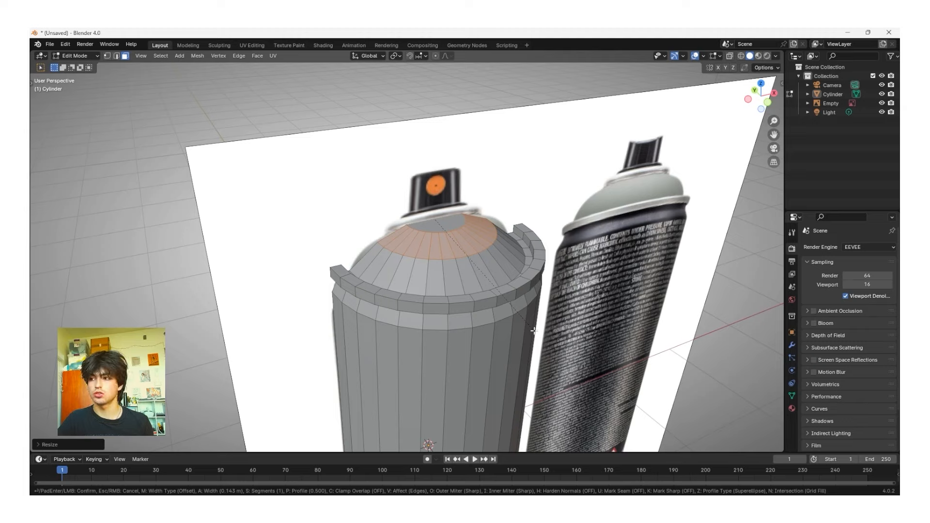
scroll(534, 330, "up", 1)
scroll(533, 331, "down", 1)
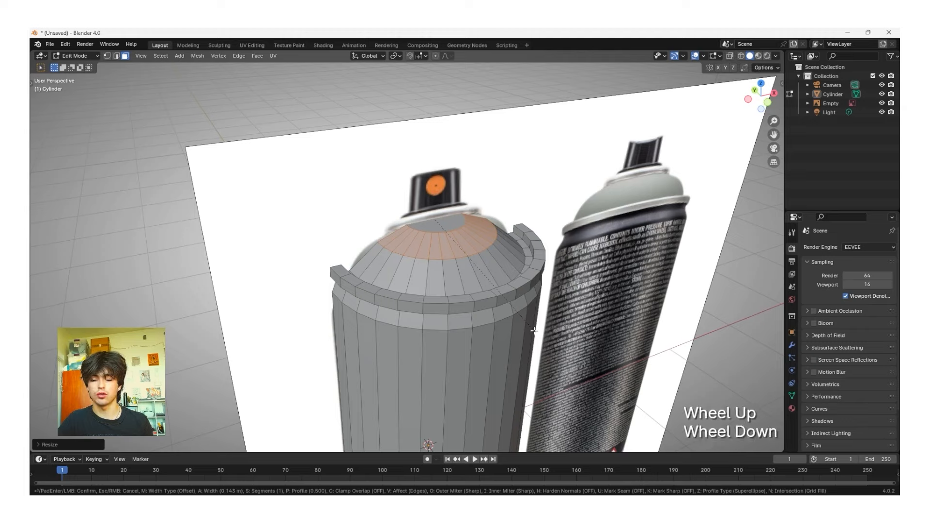
scroll(538, 335, "up", 2)
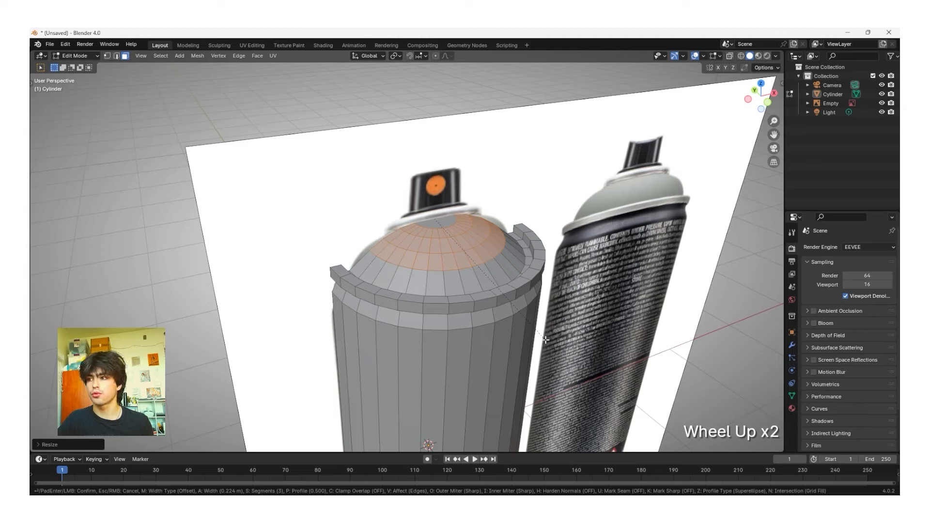
left_click(545, 340)
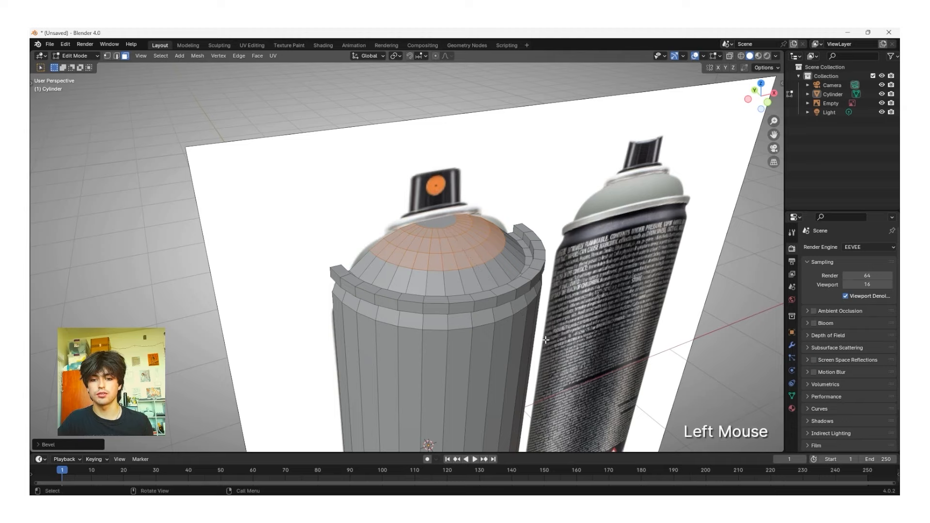
Step: In Object Mode, raise the reference image about 0.041 m along Z relative to the modelled can
left_click(769, 104)
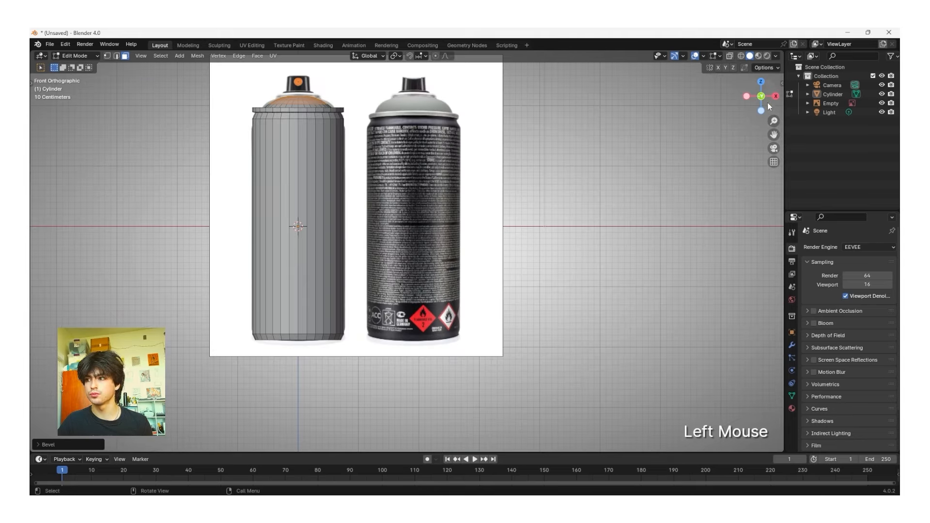
scroll(275, 145, "up", 1)
scroll(275, 144, "up", 2)
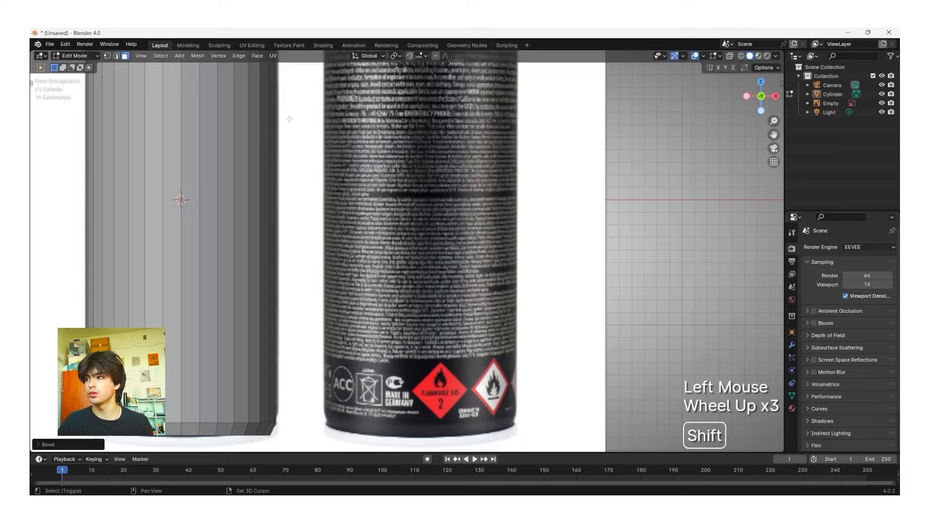
middle_click_drag(275, 144, 461, 337, "shift")
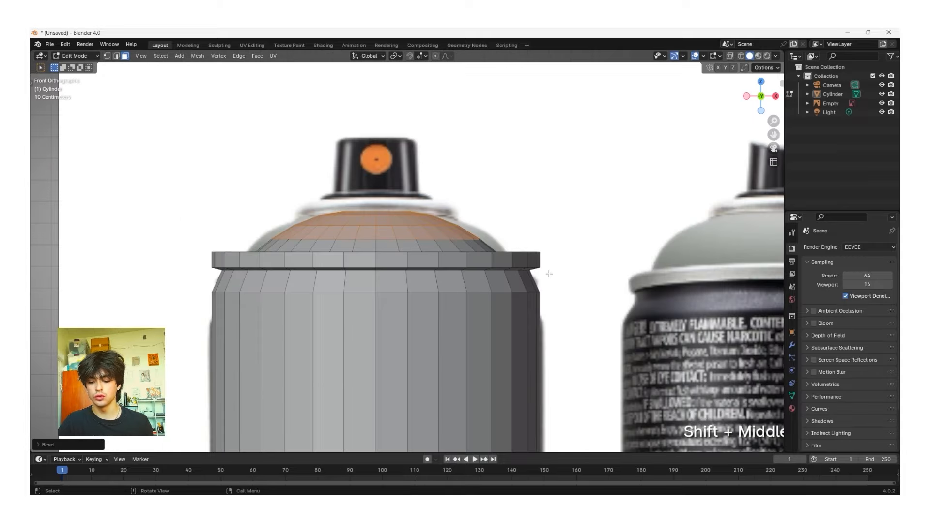
middle_click_drag(550, 274, 577, 292, "shift")
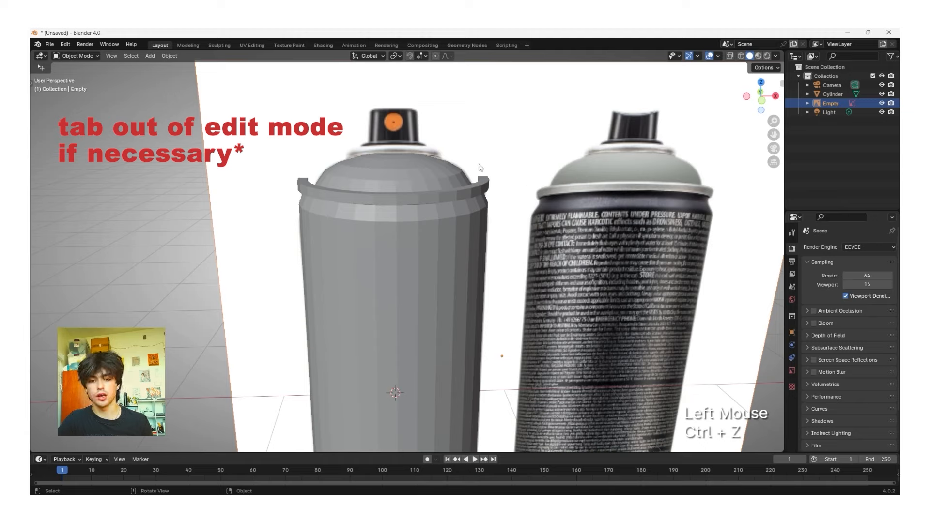
left_click(482, 131)
left_click(483, 131)
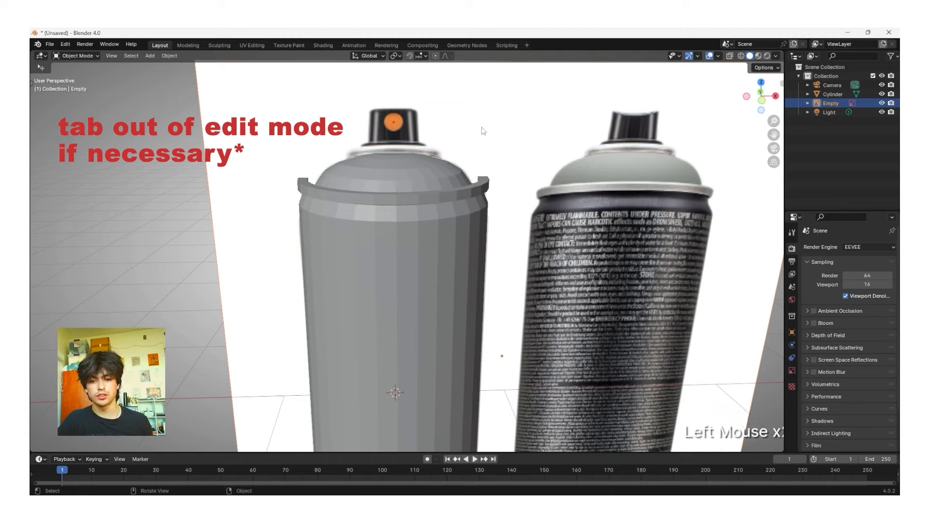
key("g")
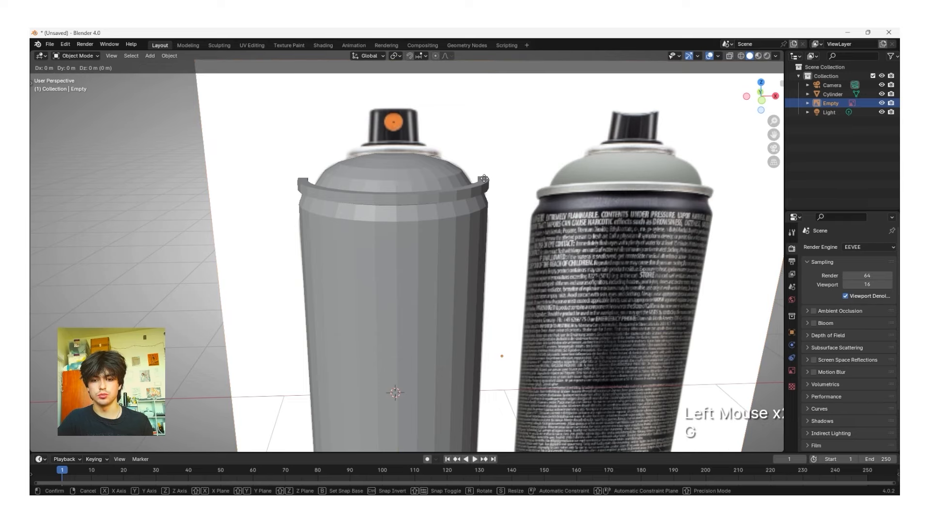
key("z")
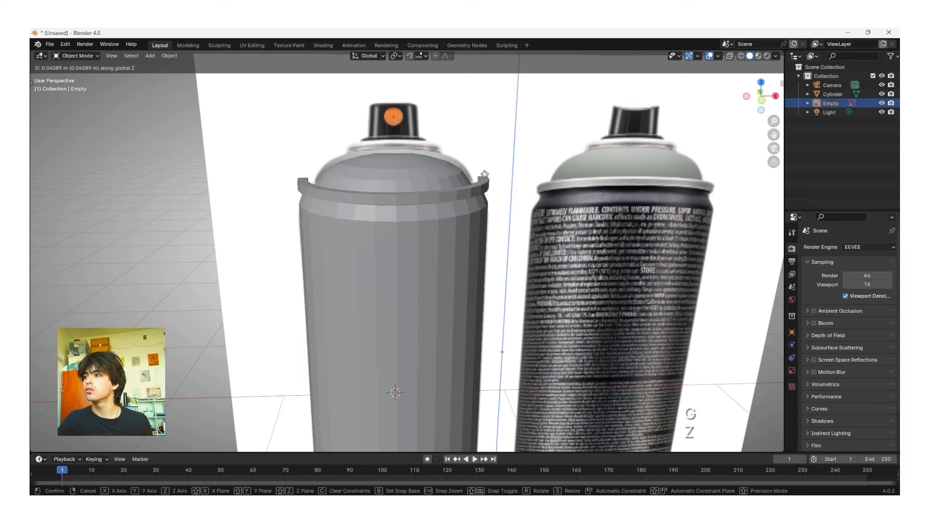
left_click(485, 174)
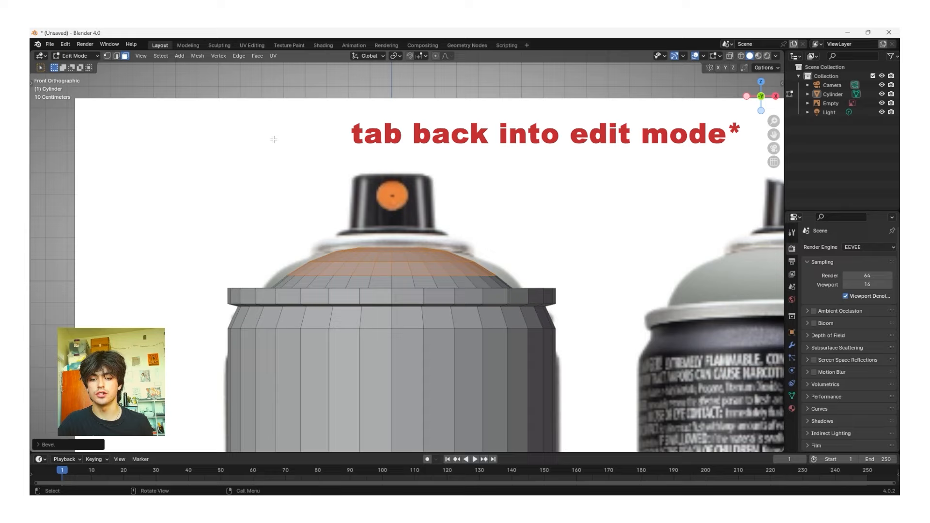
Step: Select the lowest edge loop of the dome's bevel and scale it up uniformly by about 1.1 towards the reference outline
left_click(117, 56)
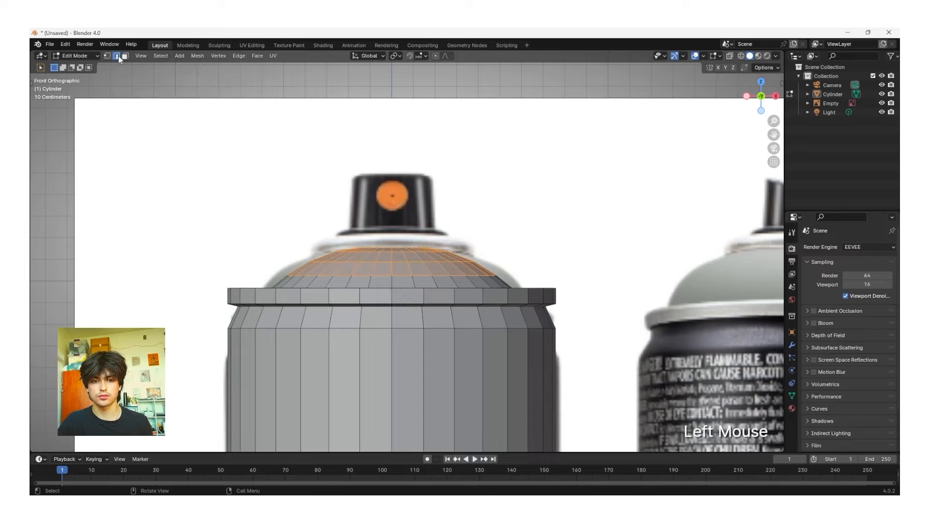
left_click(383, 275, "alt")
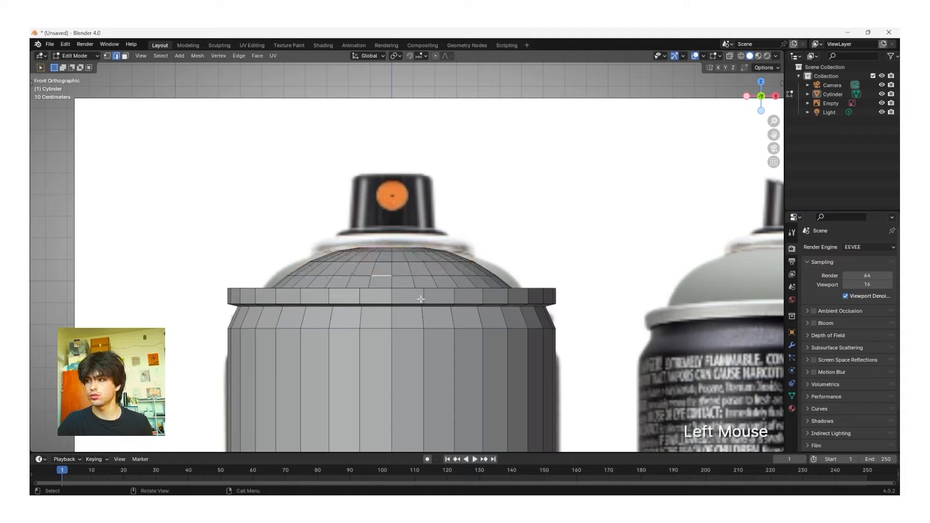
left_click(401, 275, "alt+shift")
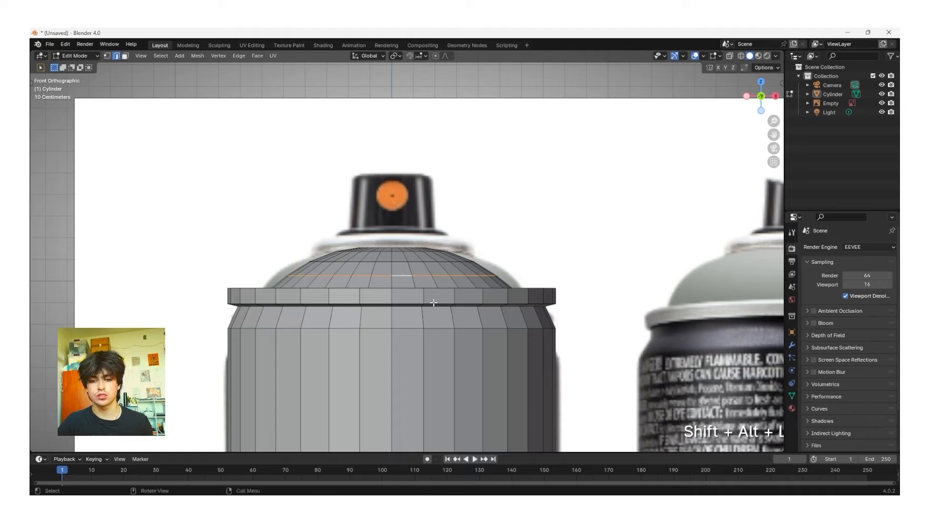
key("s")
left_click(497, 283)
key("ctrl+z")
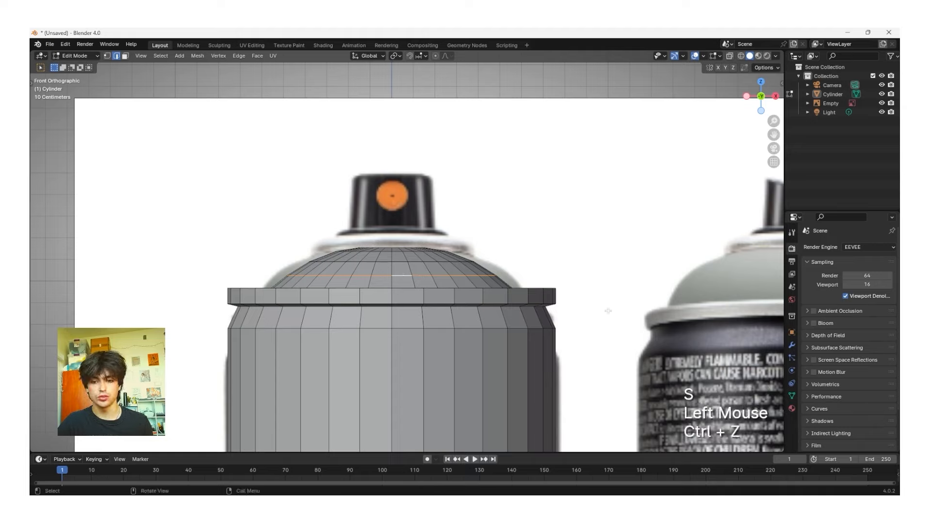
key("s")
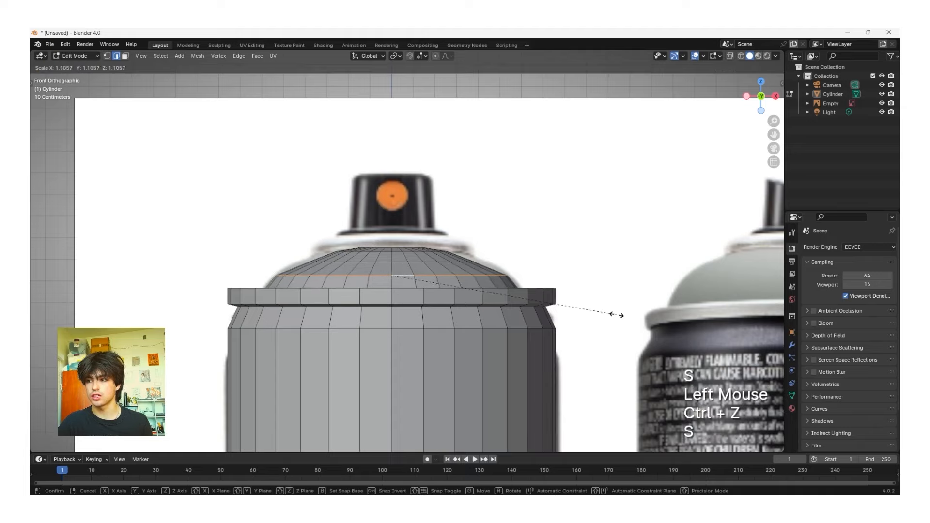
left_click(622, 315)
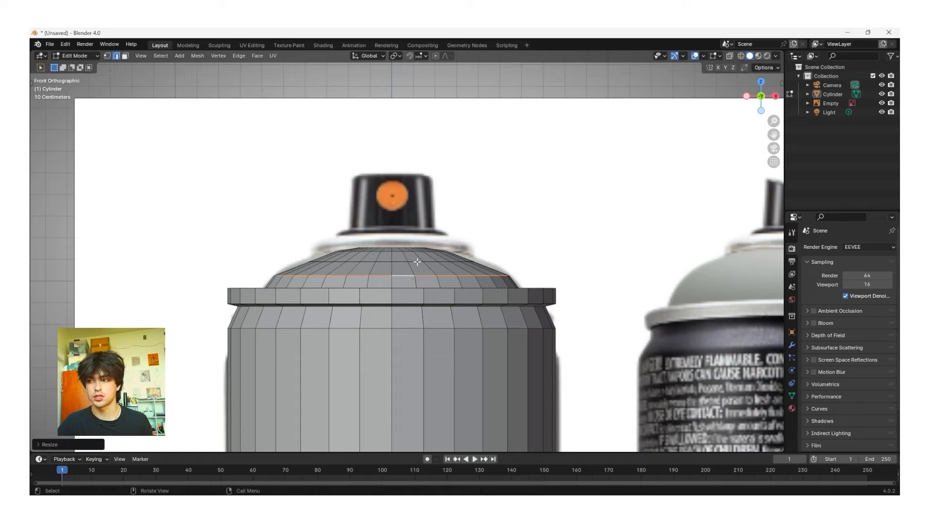
Step: Try scaling the second edge loop of the dome's bevel up uniformly by about 1.09
left_click(429, 274)
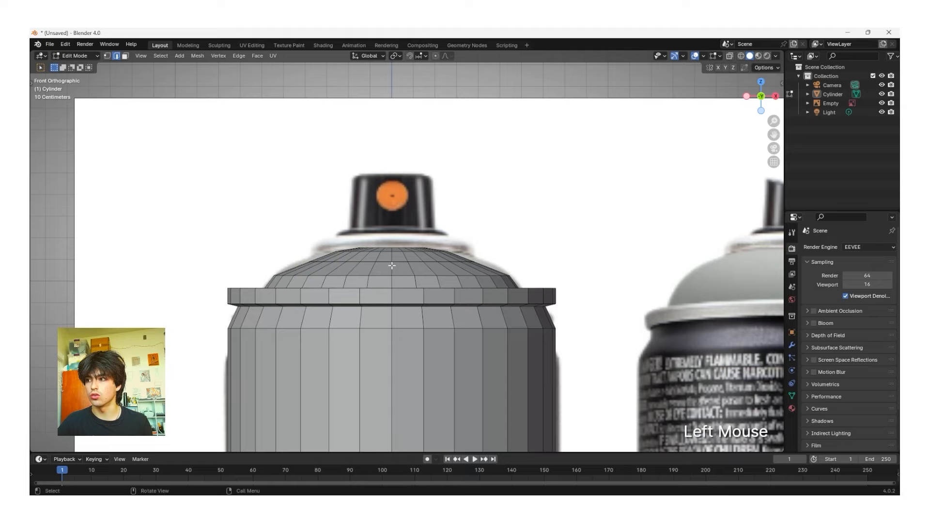
left_click(394, 264)
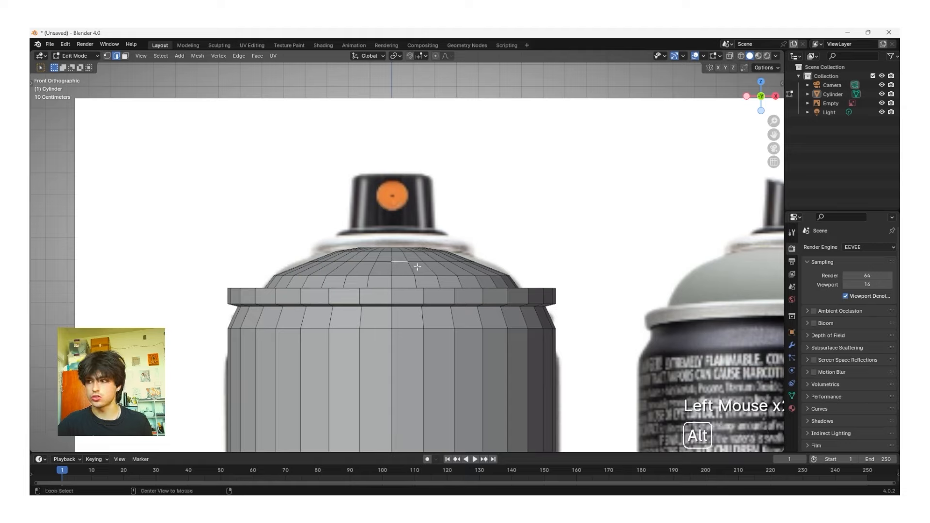
left_click(417, 262, "alt+shift")
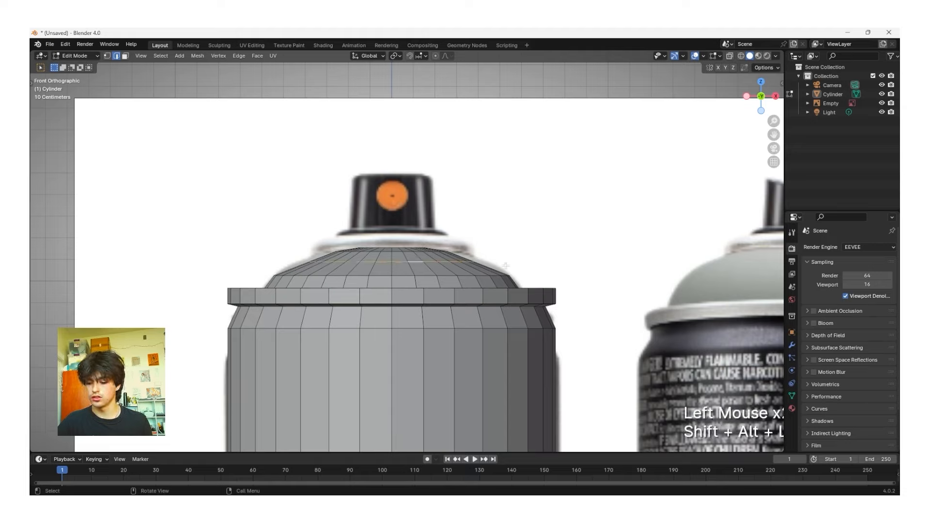
key("s")
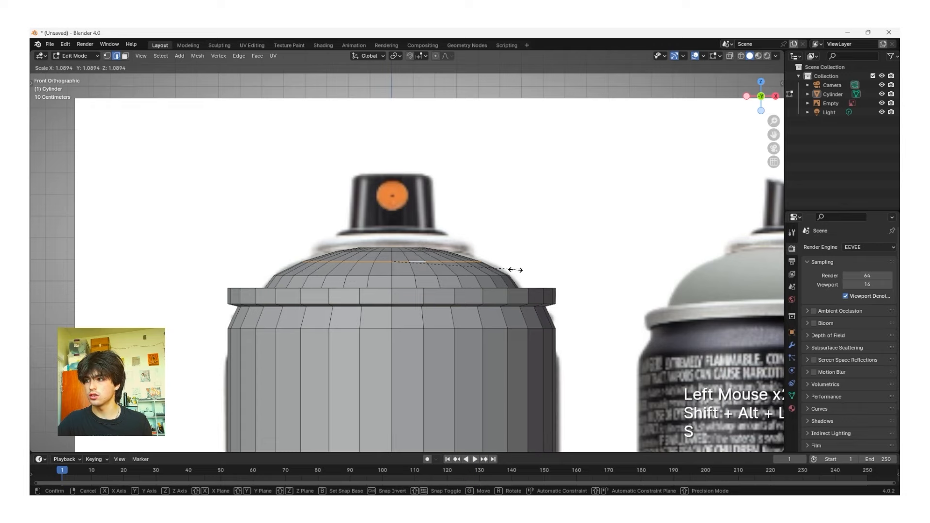
left_click(519, 272)
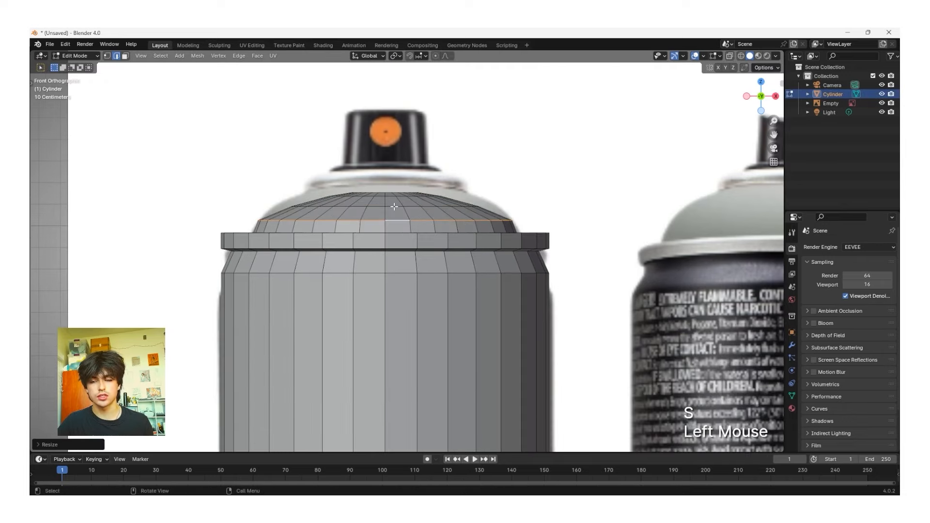
Step: Select the second edge loop up the dome's bevel and scale it uniformly by about 1.19 to follow the reference curve
left_click(394, 206)
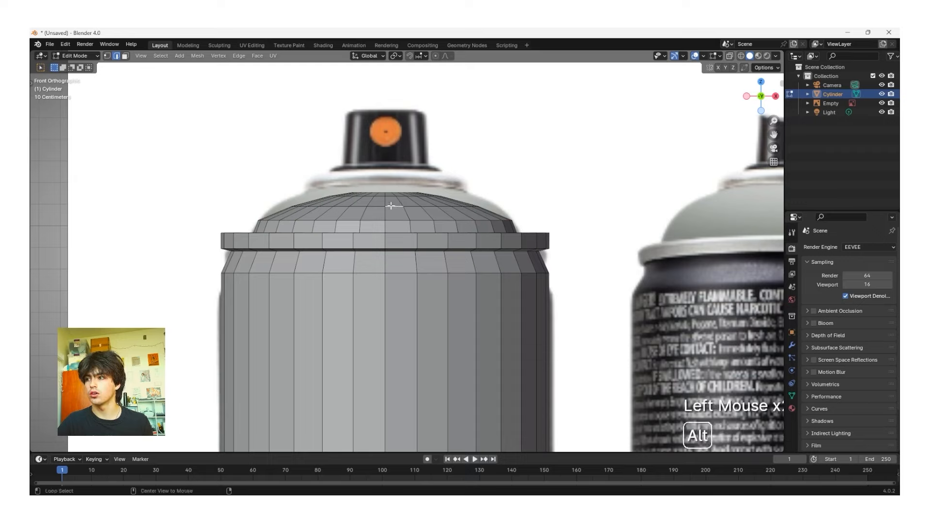
left_click(381, 207, "alt+shift")
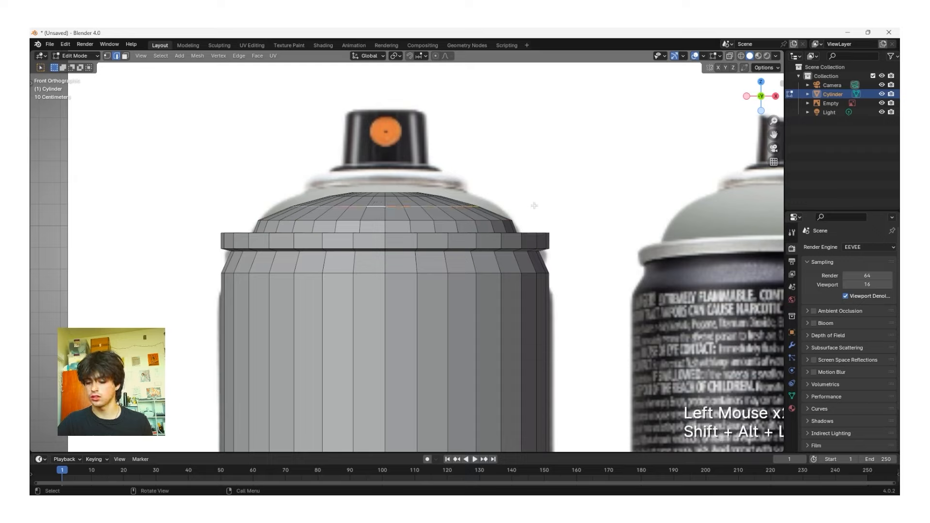
key("s")
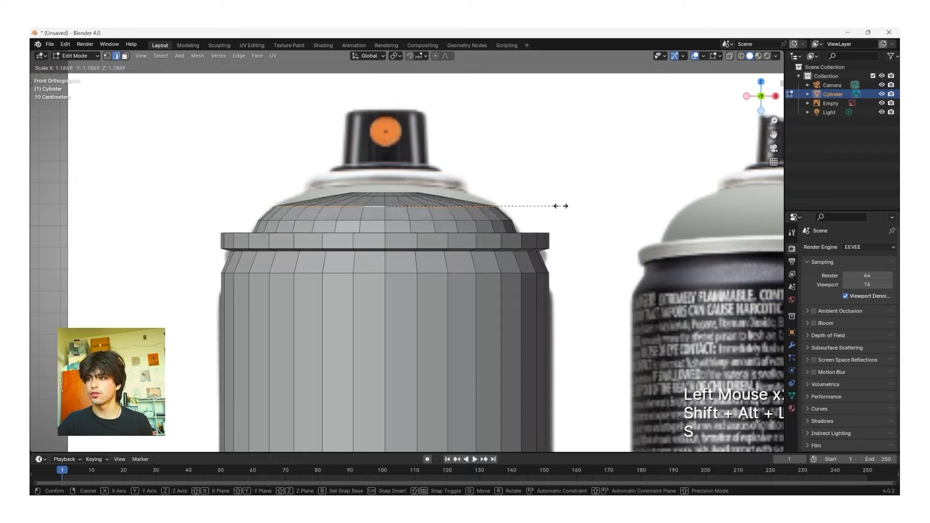
left_click(561, 206)
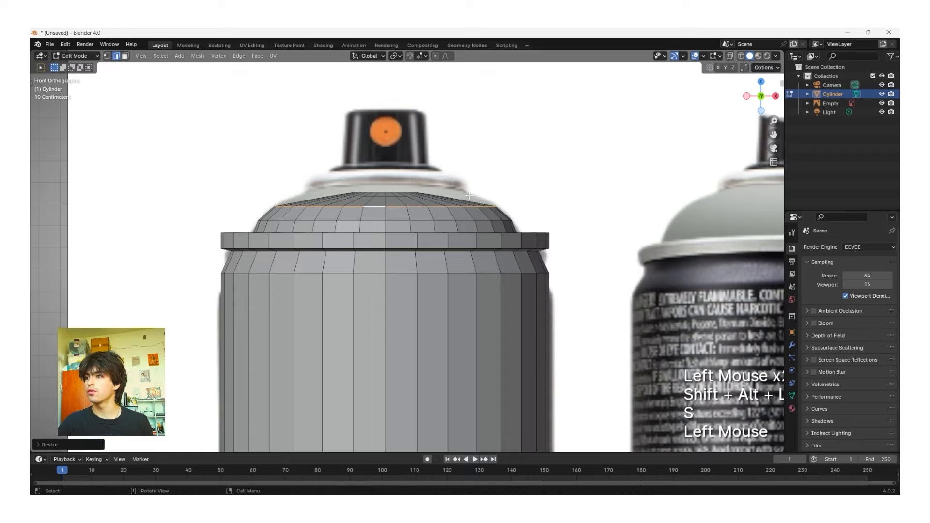
Step: Select the edge loop just below the dome's top face and scale it up uniformly by about 1.4
left_click(392, 197)
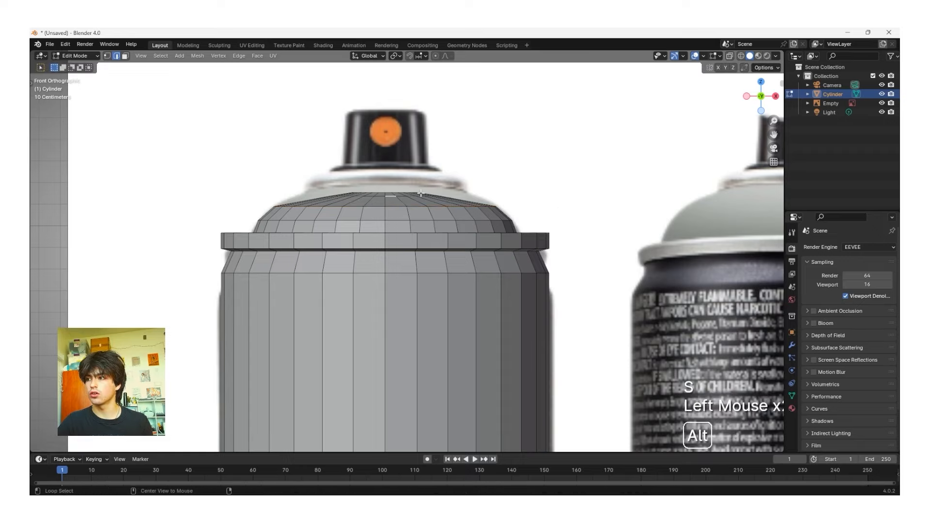
left_click(381, 195, "alt+shift")
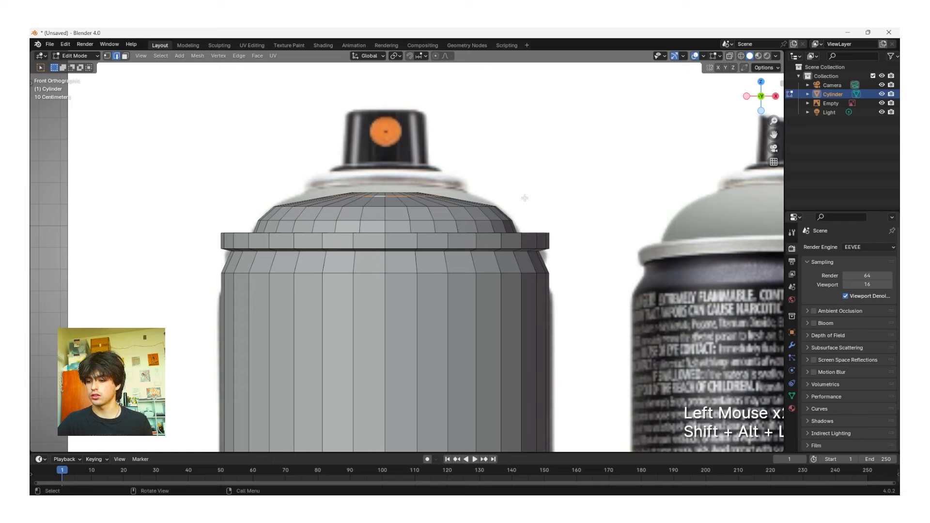
key("s")
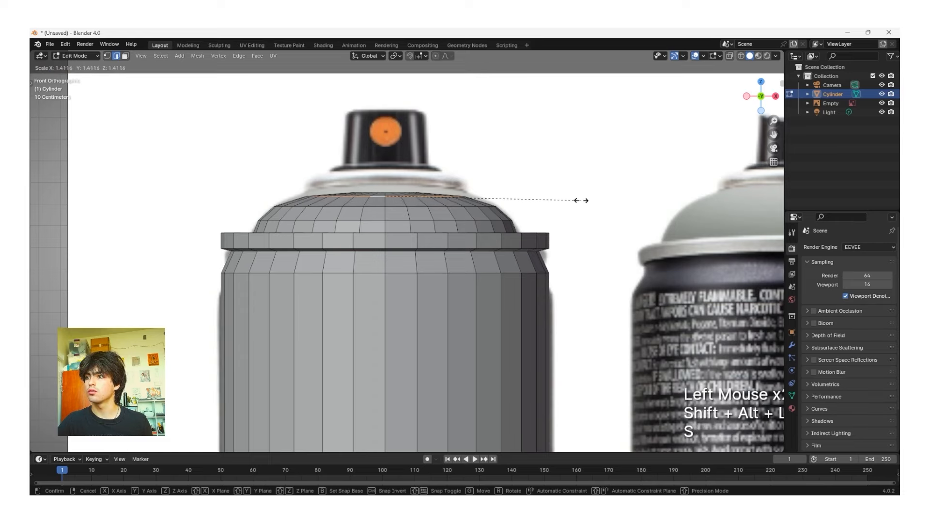
left_click(599, 201)
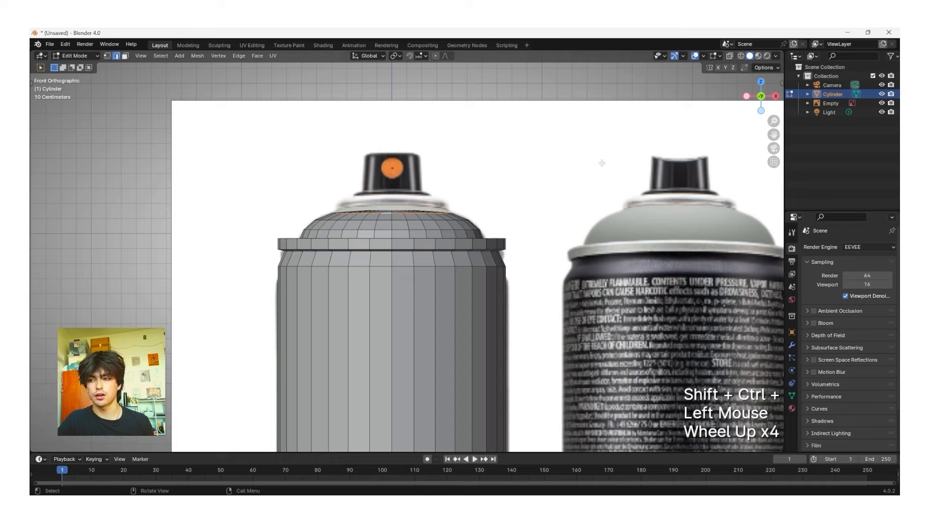
Step: Select the dome's small top face and raise it slightly along Z towards the base of the reference nozzle
scroll(582, 164, "down", 5)
mouse_move(374, 167)
middle_mouse_down()
mouse_move(386, 182)
mouse_move(372, 163)
middle_mouse_up()
scroll(386, 183, "up", 1)
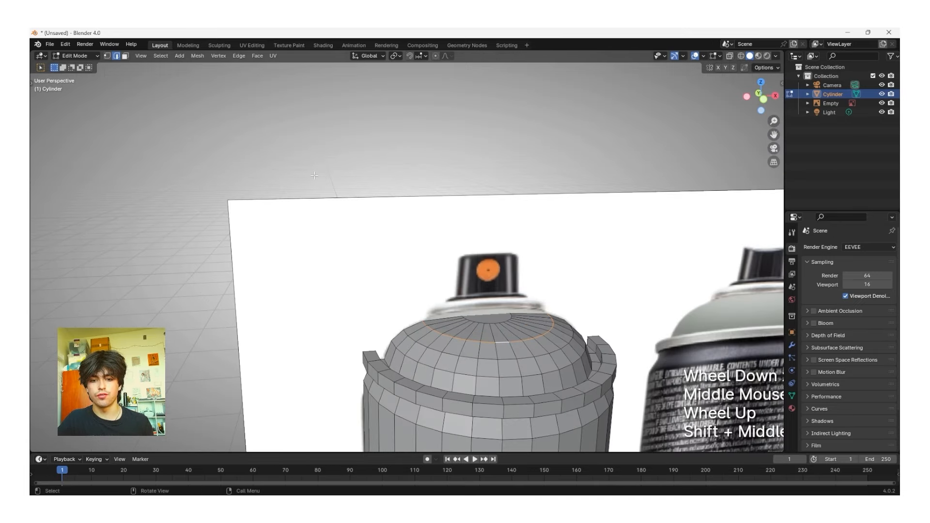
left_click(125, 56)
key("g")
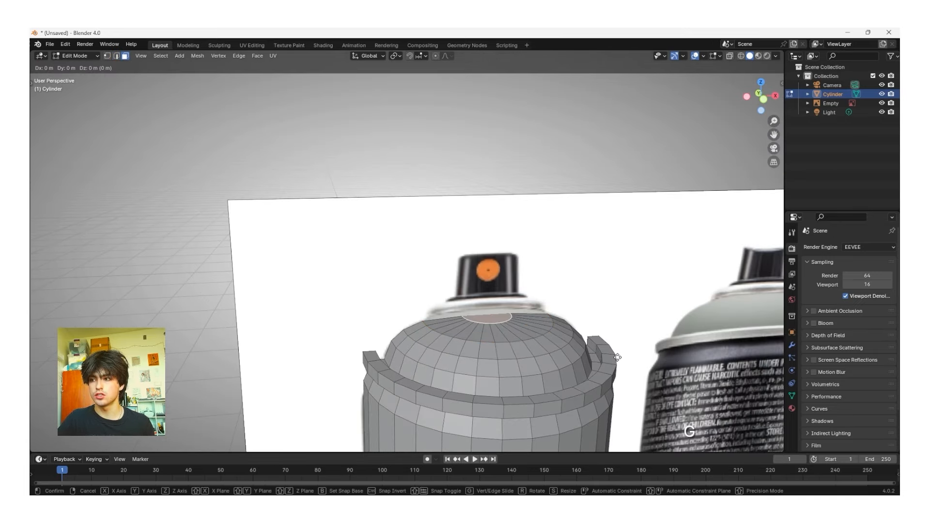
key("z")
left_click(617, 351)
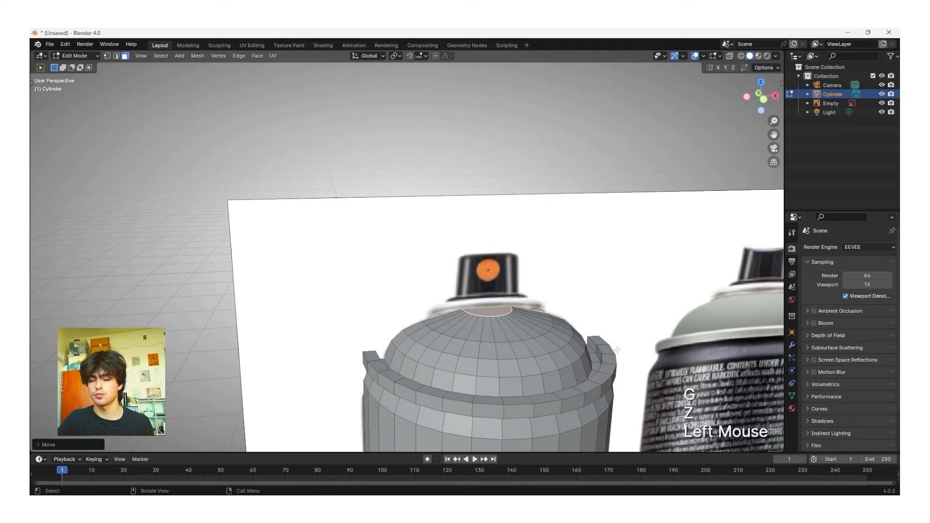
Step: Select the edge loop below the dome's top face, raise it slightly along Z and scale it uniformly by about 0.92
left_click(116, 56)
left_click(489, 341)
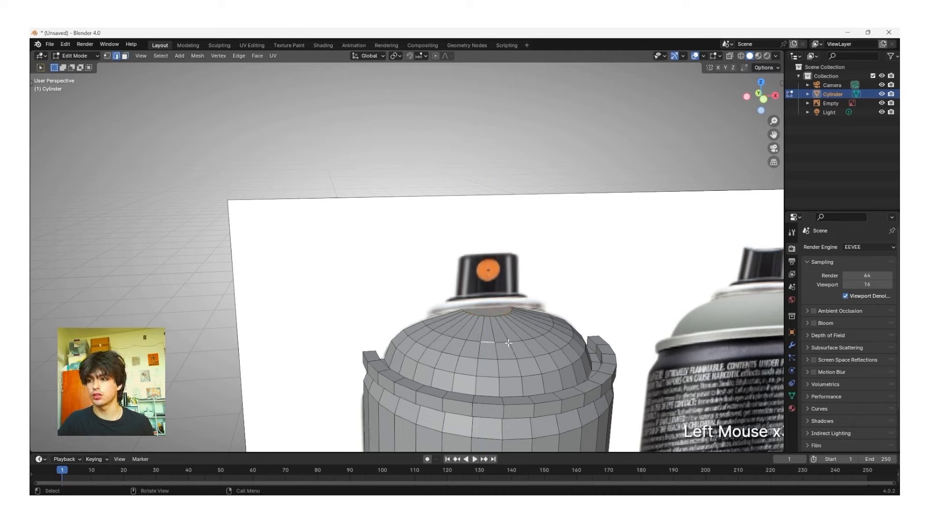
left_click(501, 342, "alt+shift")
key("g")
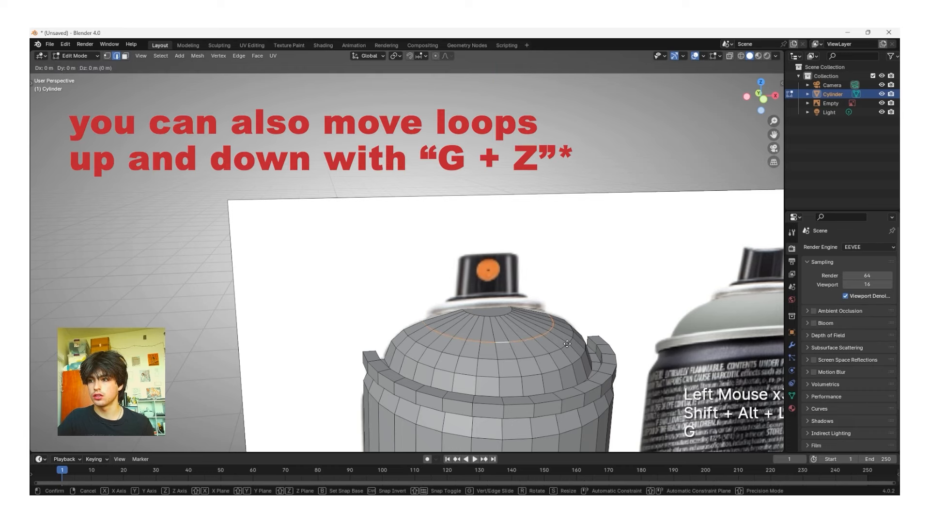
key("z")
left_click(568, 341)
key("s")
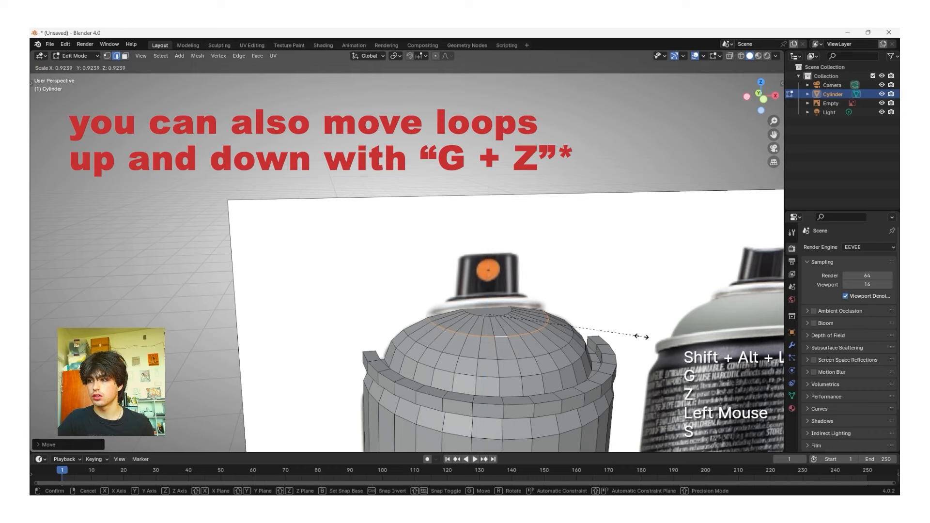
left_click(639, 334)
key("Tab")
key("Tab")
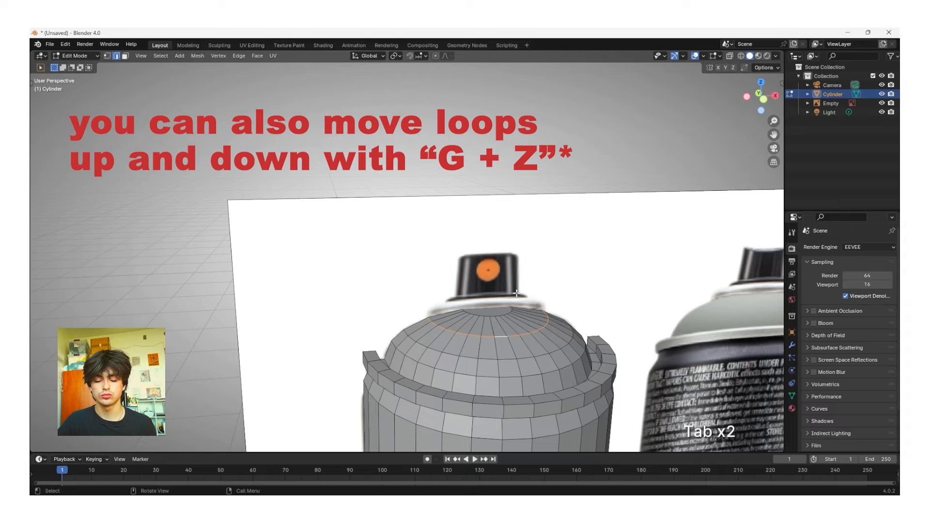
double_click(459, 266)
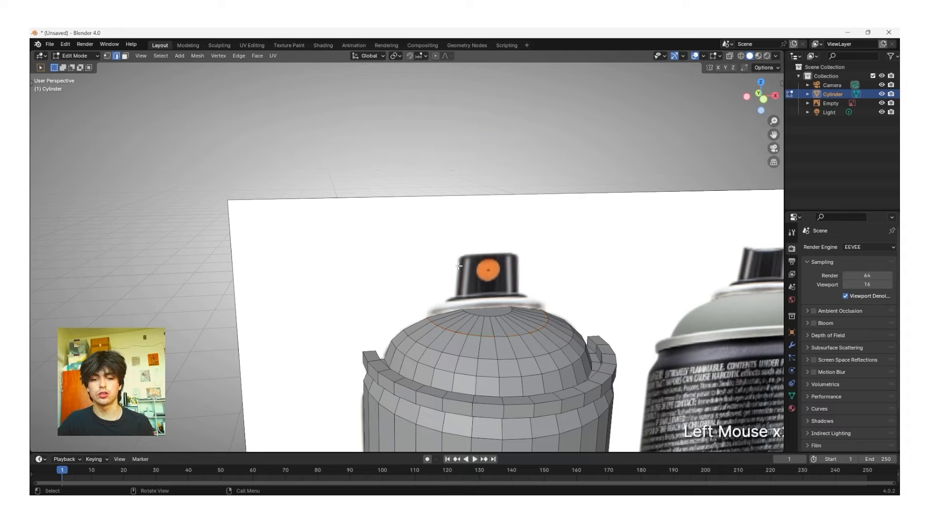
Step: Select the dome's small top face and scale it up uniformly until it nearly reaches the surrounding edge loop
left_click(125, 56)
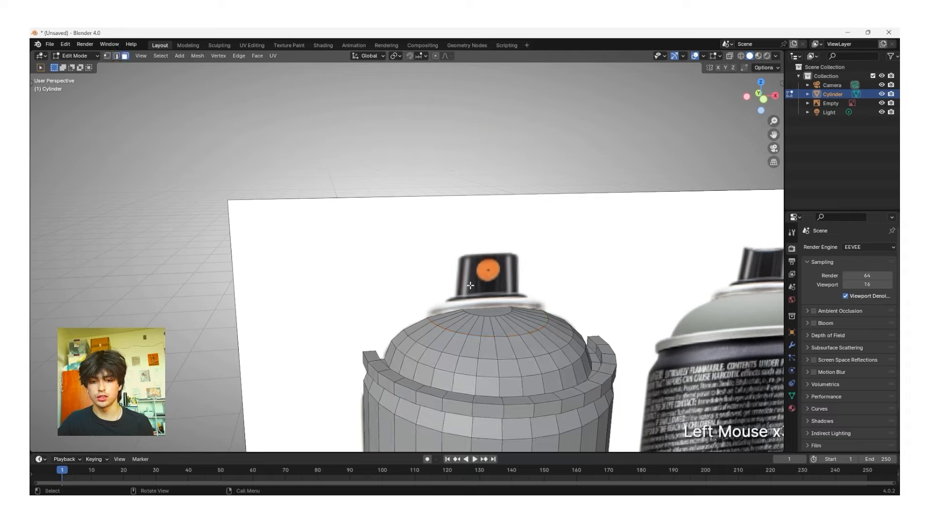
left_click(490, 311)
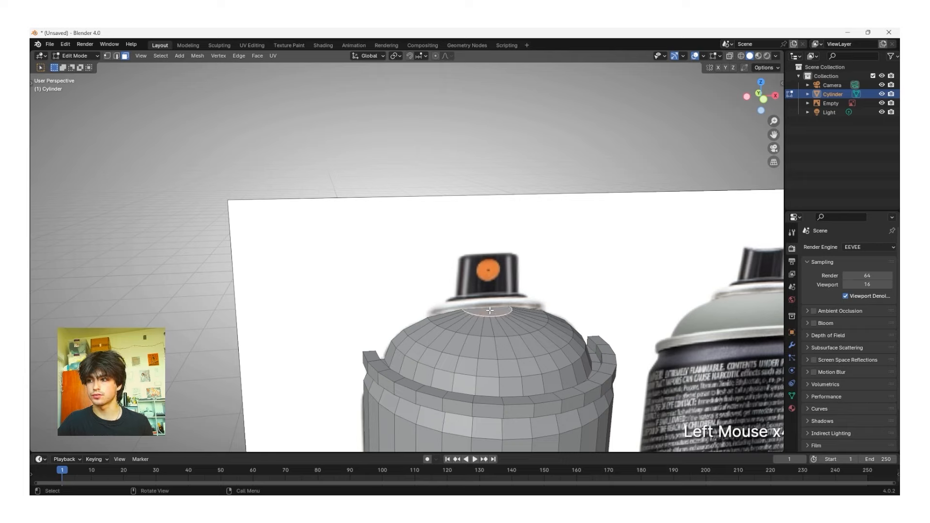
key("s")
left_click(584, 359)
key("s")
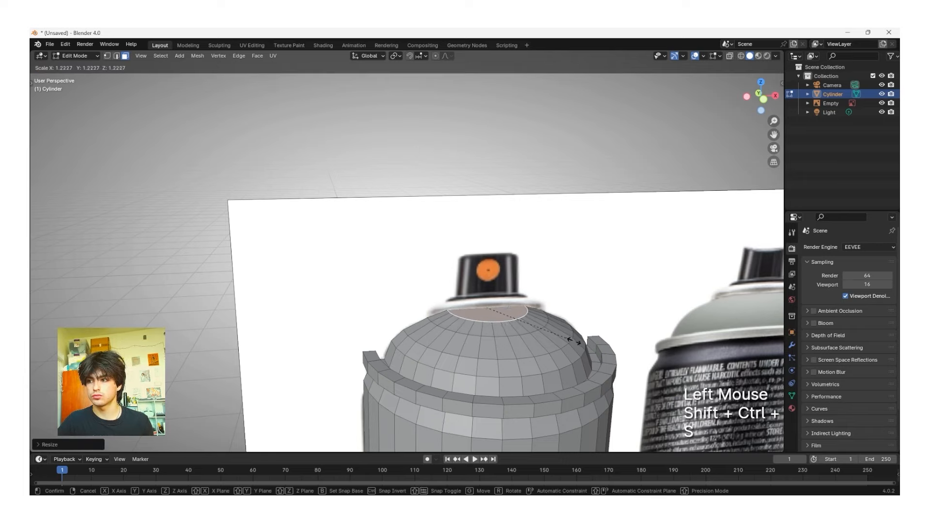
left_click(594, 352)
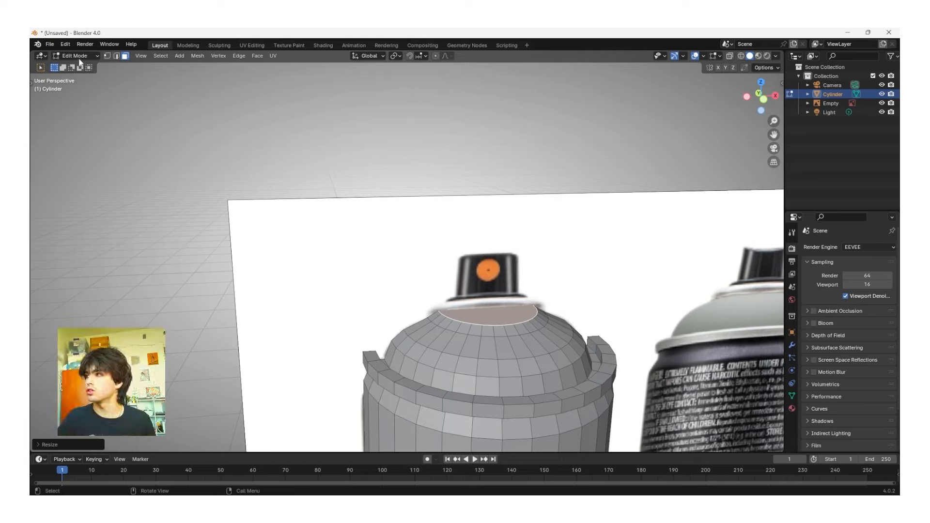
Step: Open the Input preferences at the Emulate Numpad keyboard option
left_click(65, 44)
left_click(96, 159)
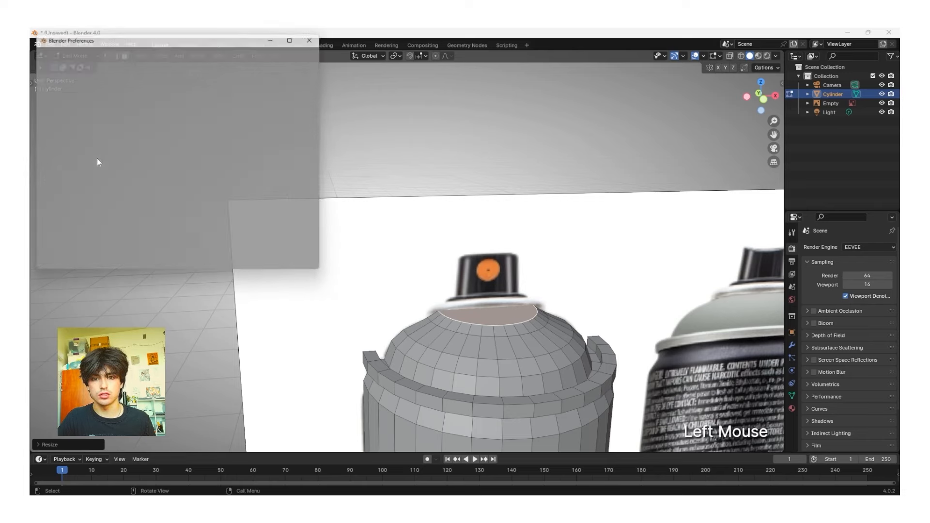
left_click(64, 140)
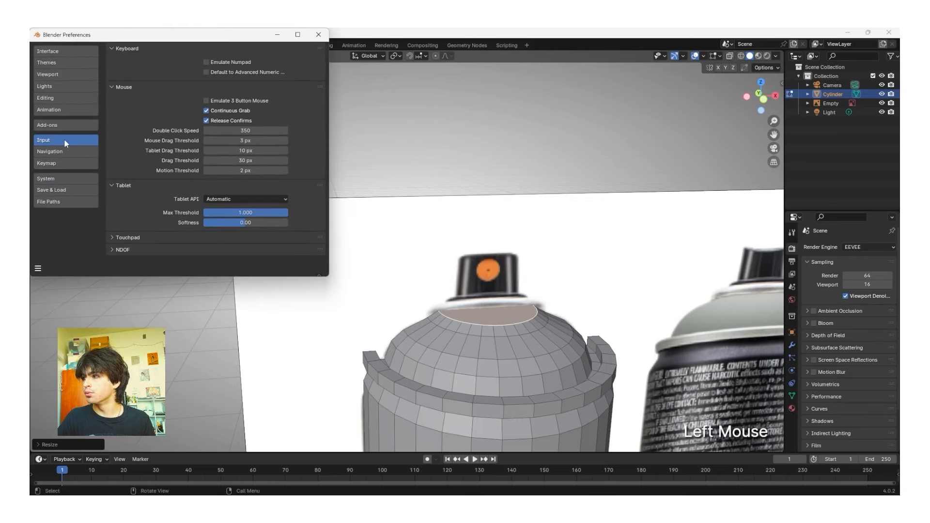
left_click(209, 65)
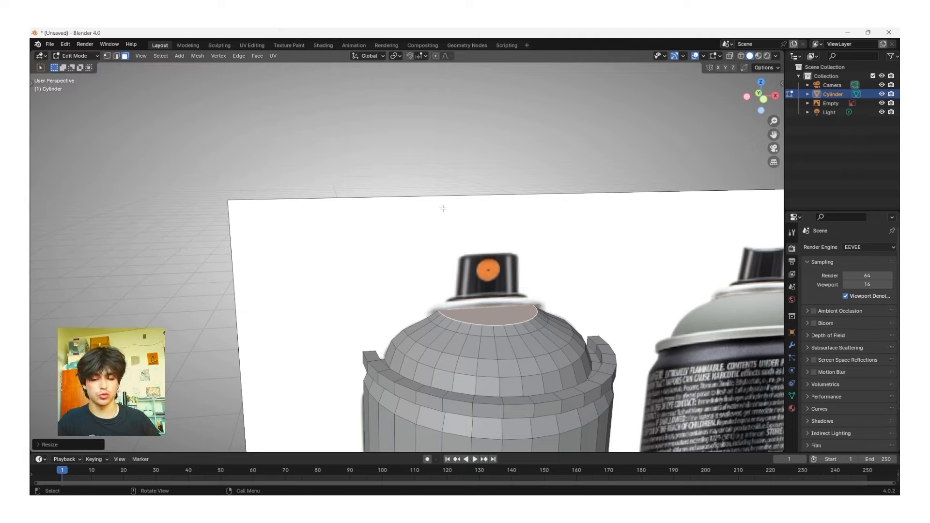
Step: Grow the top-face selection by one ring of faces and flatten it by scaling to 0 along Z
key("ctrl")
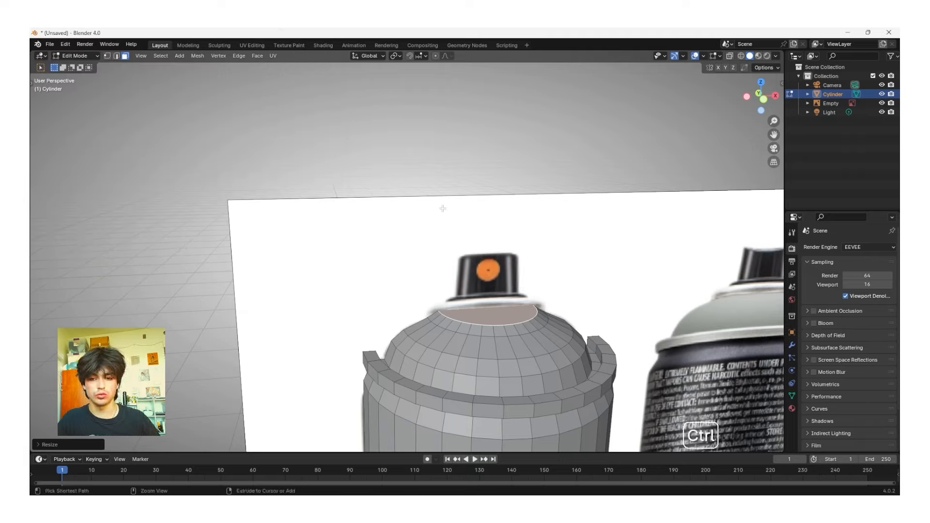
key("ctrl+KP_Add")
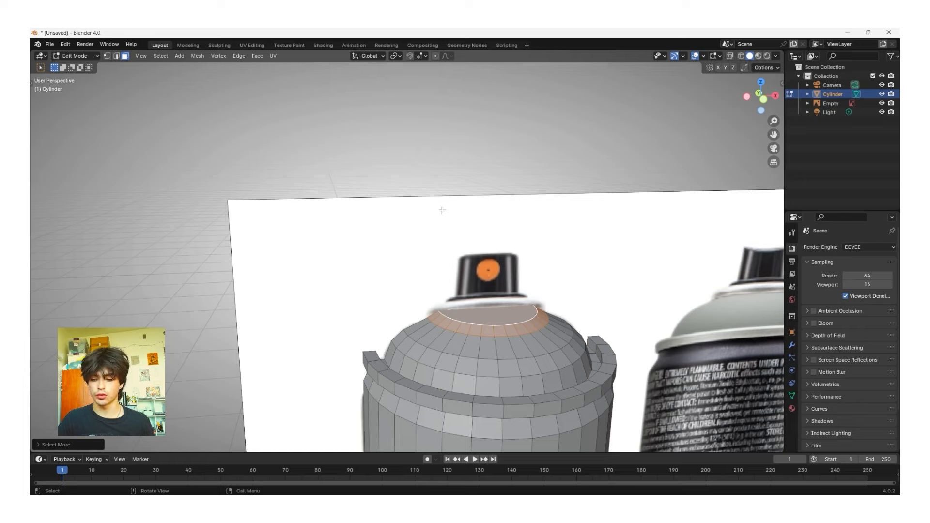
key("s")
key("z")
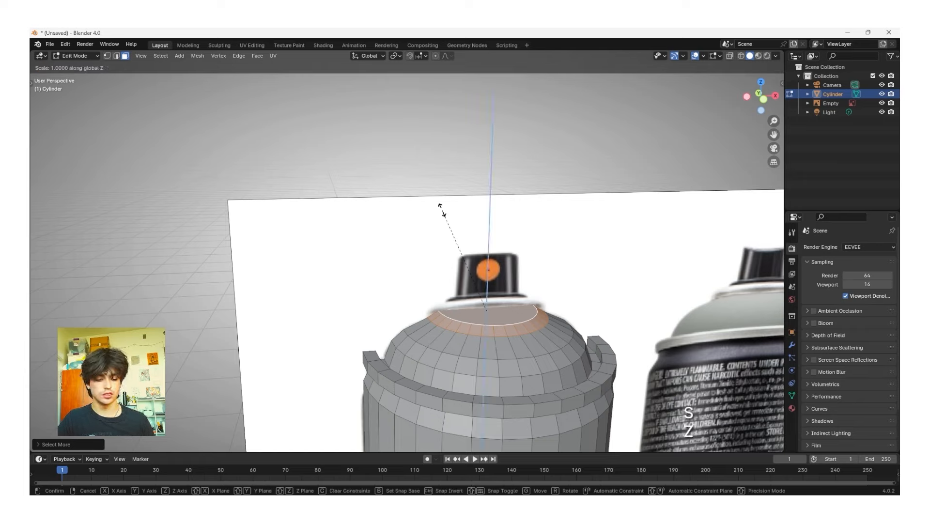
key("KP_0")
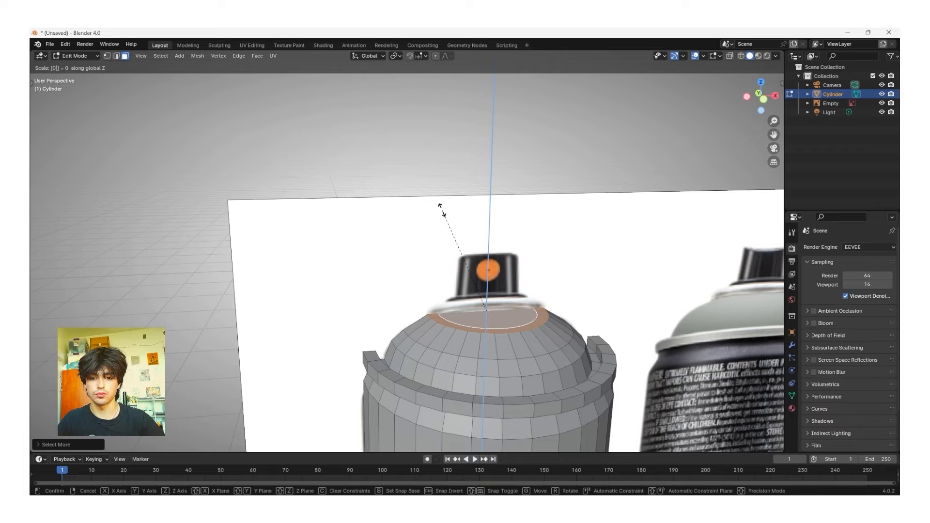
key("Return")
Step: Extrude the flattened top disc upward about 0.056 m and shrink the selection to its inner face
middle_click_drag(442, 210, 489, 350, "shift")
scroll(490, 349, "up", 3)
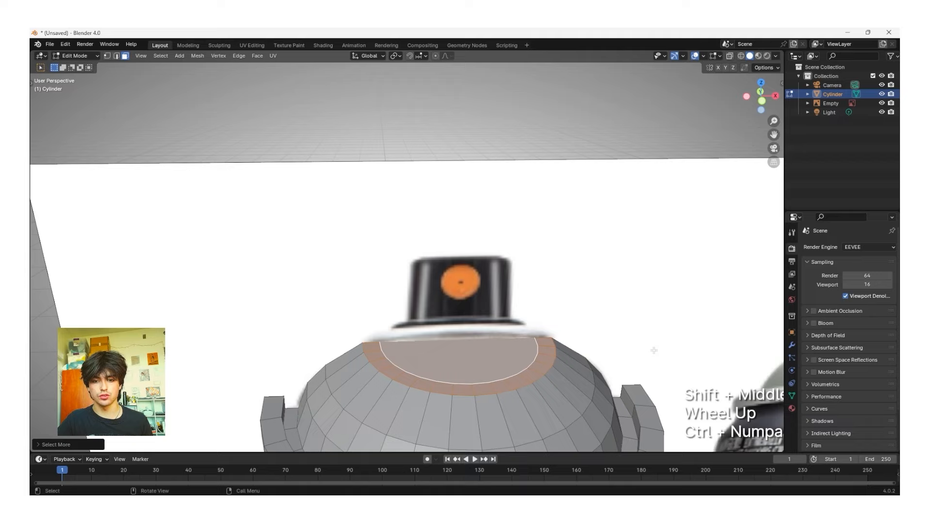
key("e")
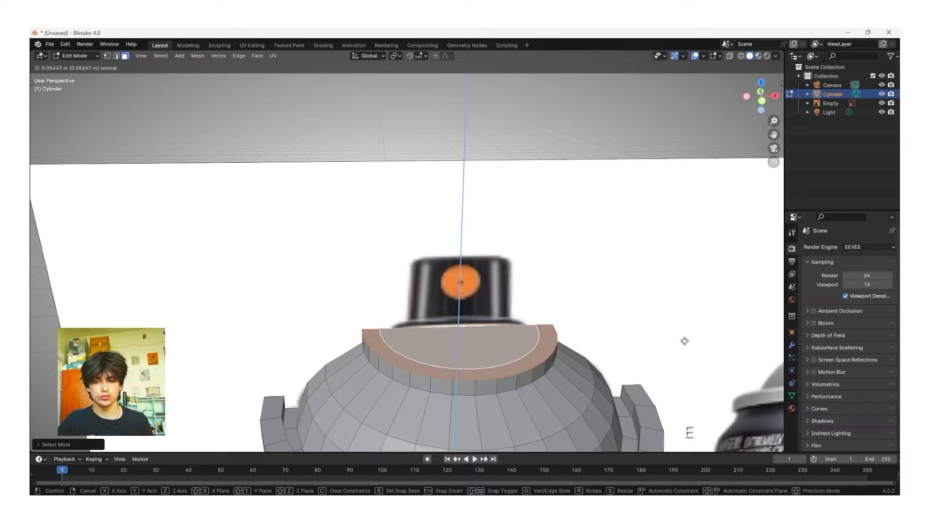
left_click(685, 341)
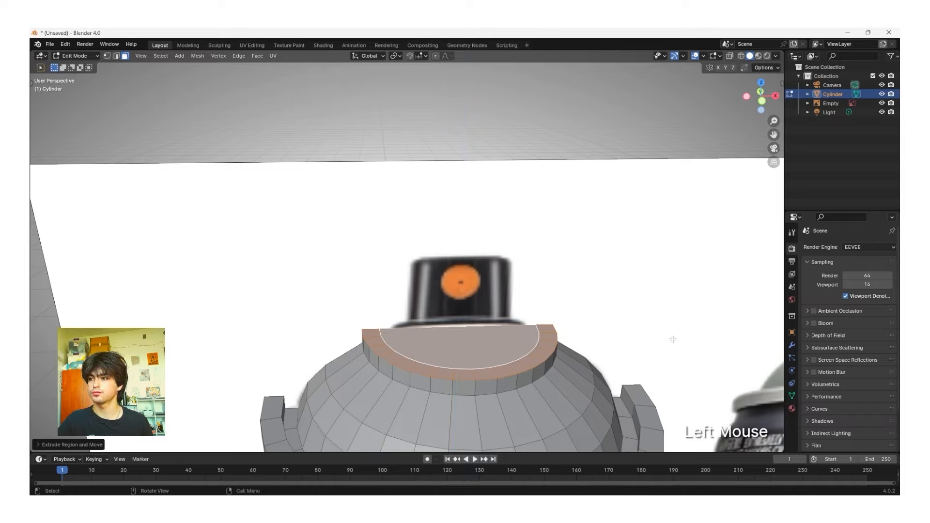
key("ctrl+KP_Subtract")
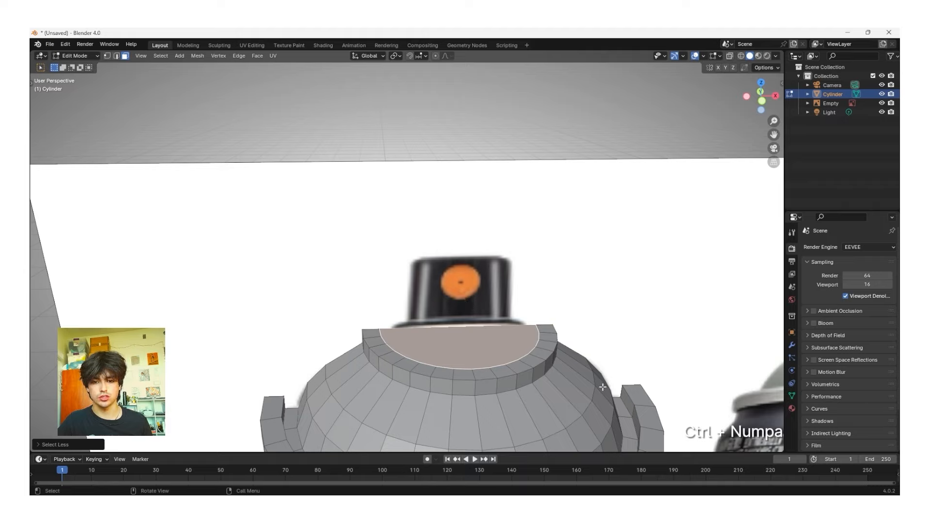
key("s")
left_click(567, 354)
key("ctrl+z")
Step: Scale the inner top face down uniformly by about 0.84 and extrude it upward about 0.038 m
key("s")
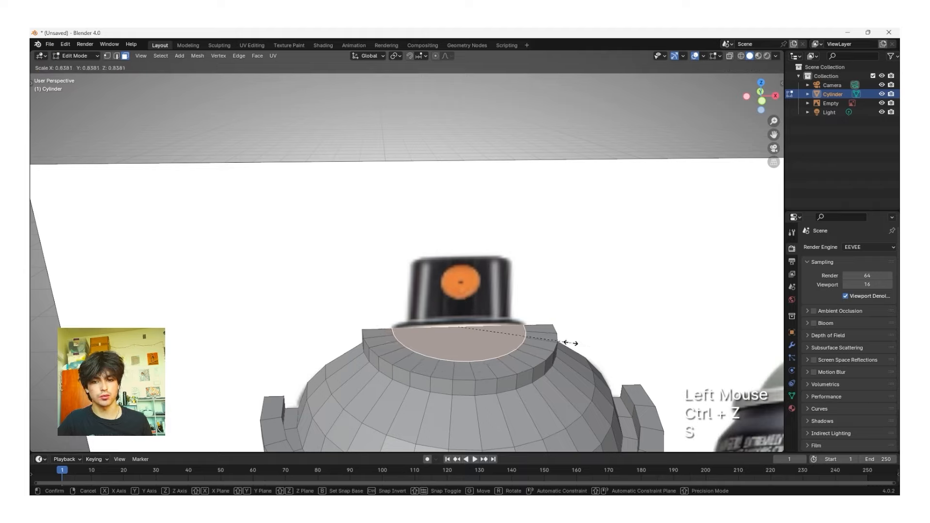
left_click(570, 343)
key("ctrl+z")
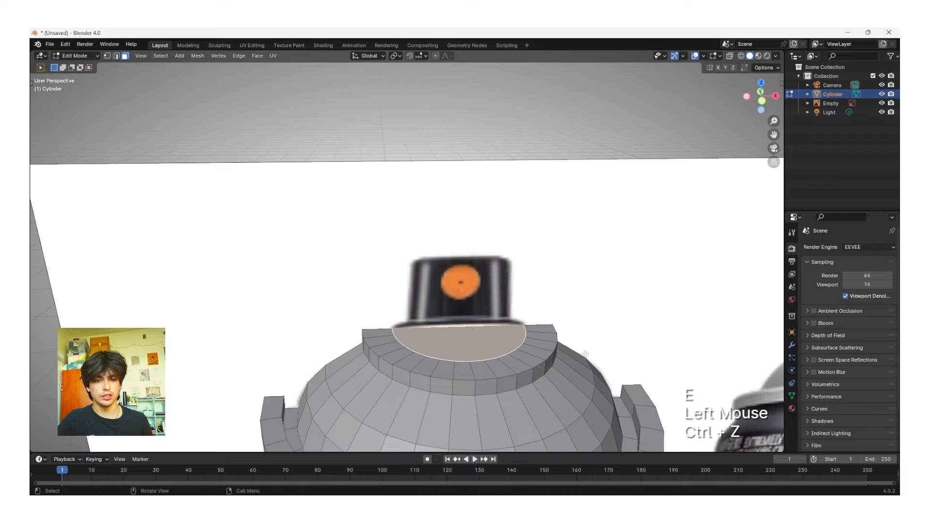
key("e")
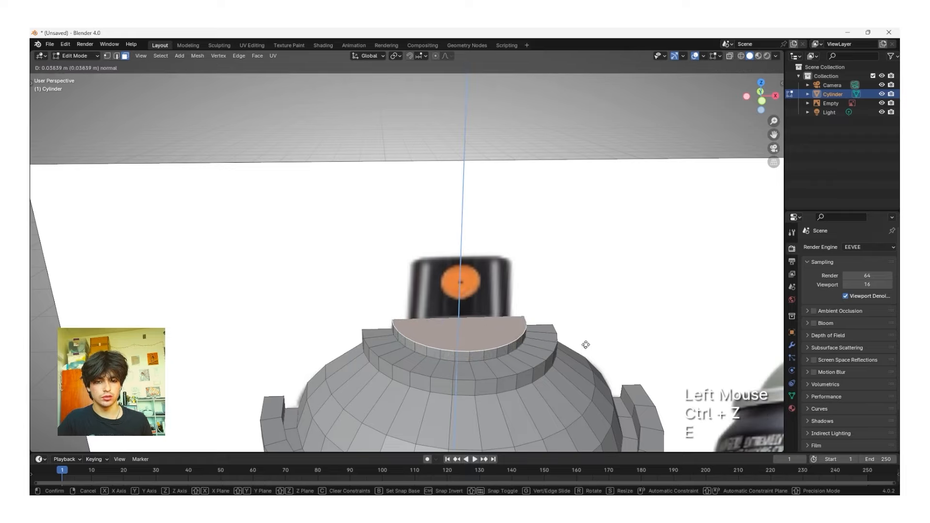
left_click(587, 344)
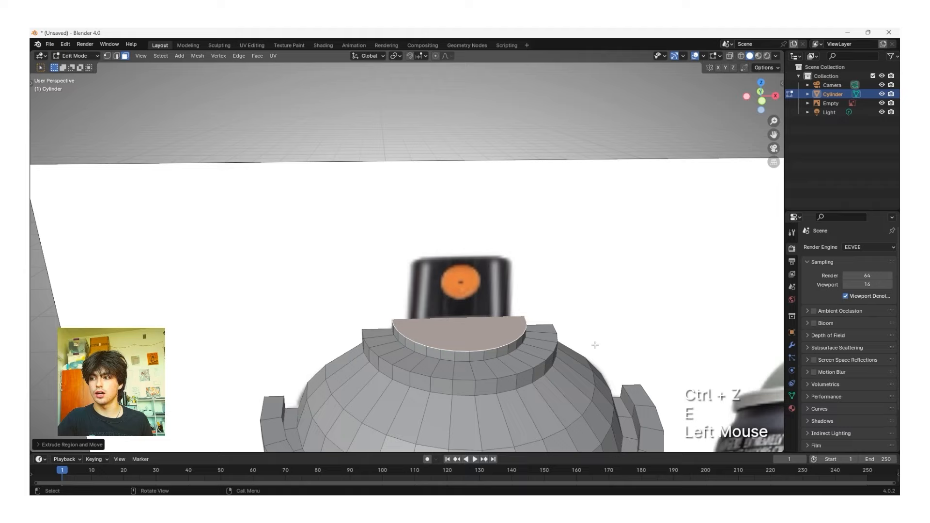
Step: Inset the top face about 0.084 m to the reference nozzle's width and extrude it up to the nozzle's height
key("i")
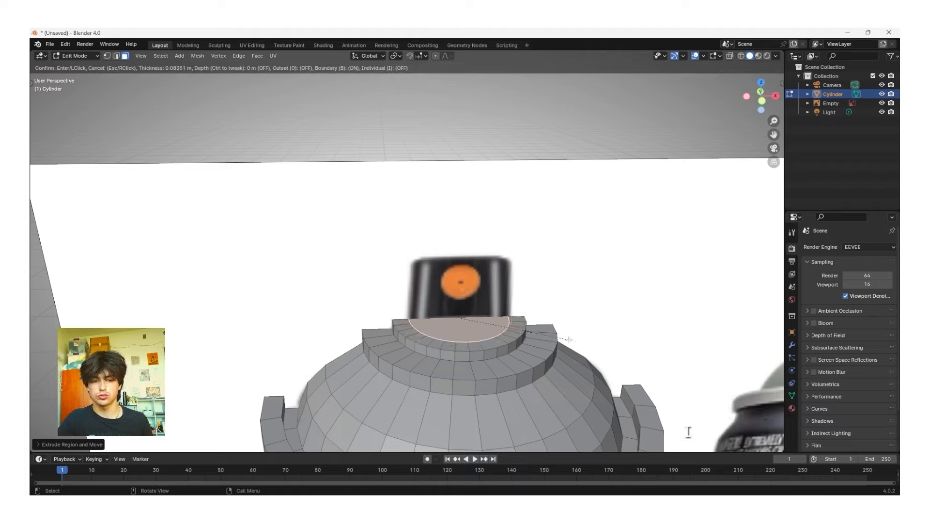
left_click(570, 341)
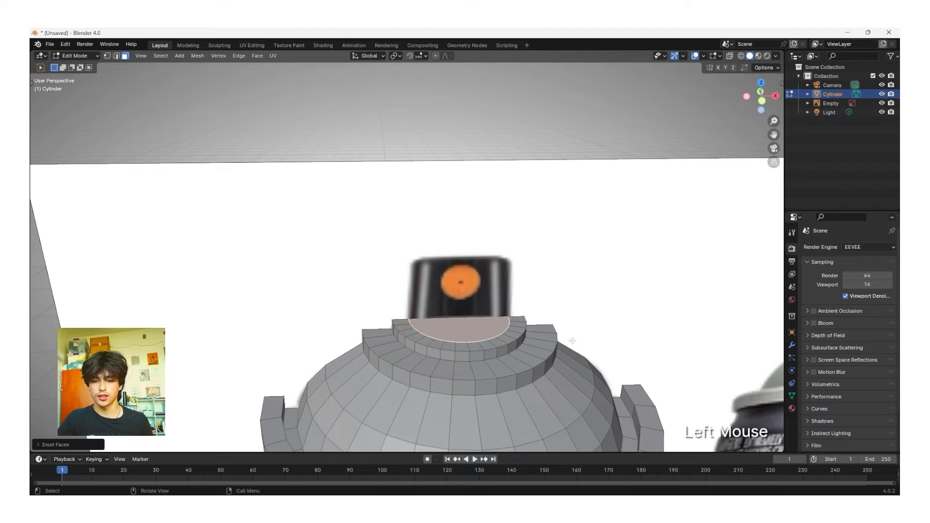
key("e")
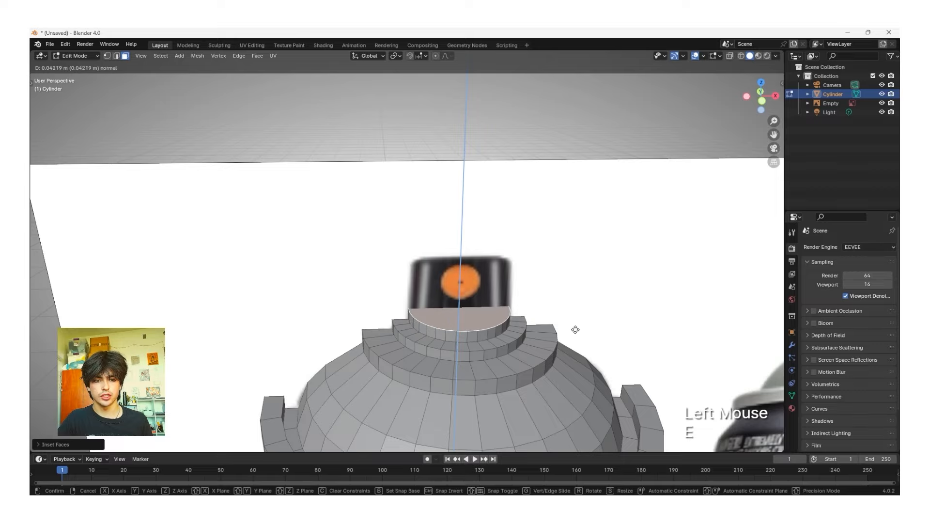
left_click(577, 280)
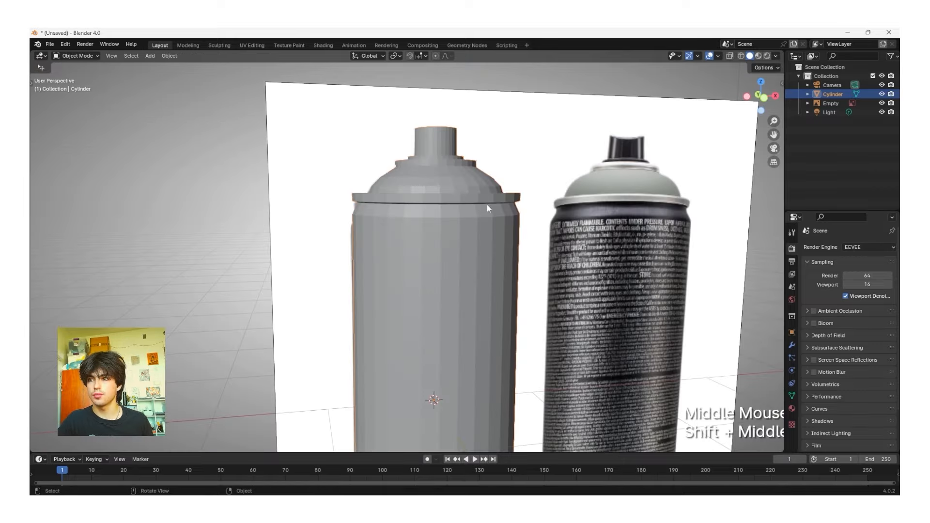
Step: From the back view, enter Edit Mode on the can and select the two middle edges of the nozzle's top rim
middle_click_drag(487, 205, 562, 219)
middle_click_drag(562, 219, 659, 145)
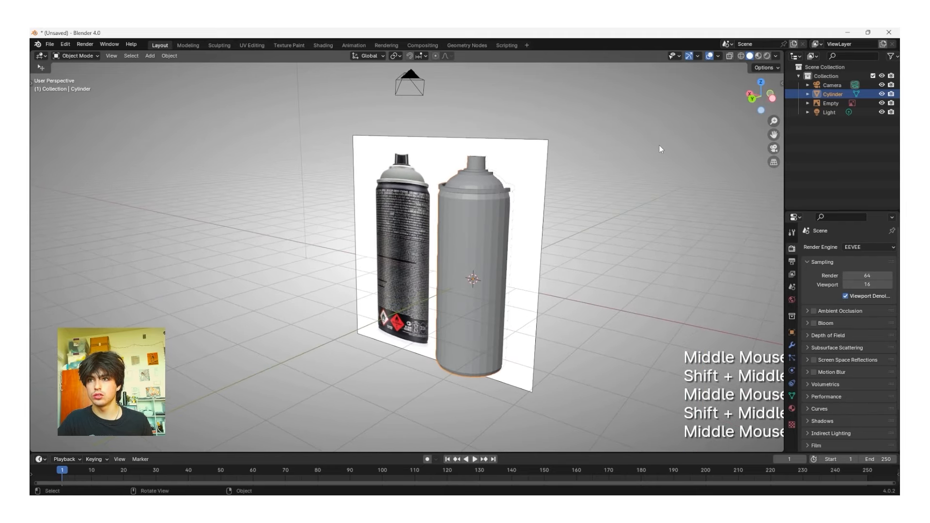
left_click(756, 100)
scroll(384, 170, "up", 5)
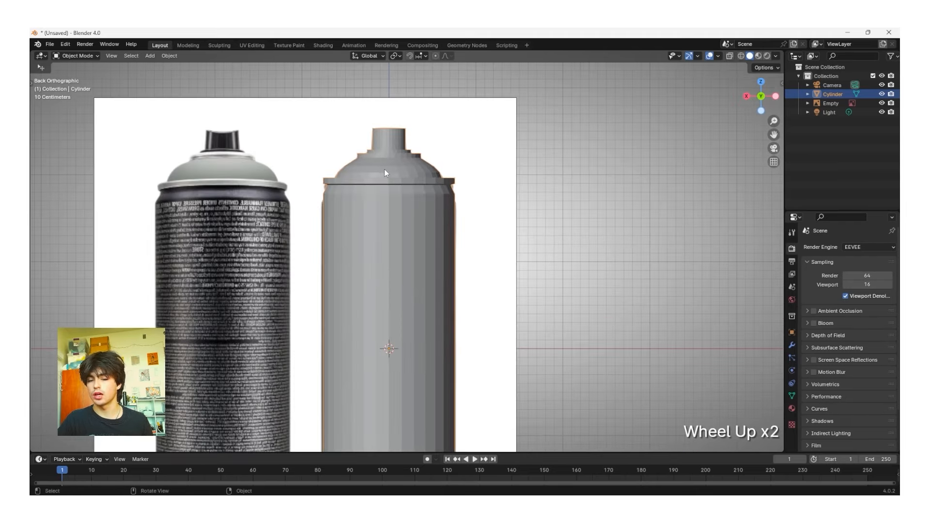
middle_click_drag(394, 158, 434, 272, "shift")
scroll(409, 187, "up", 2)
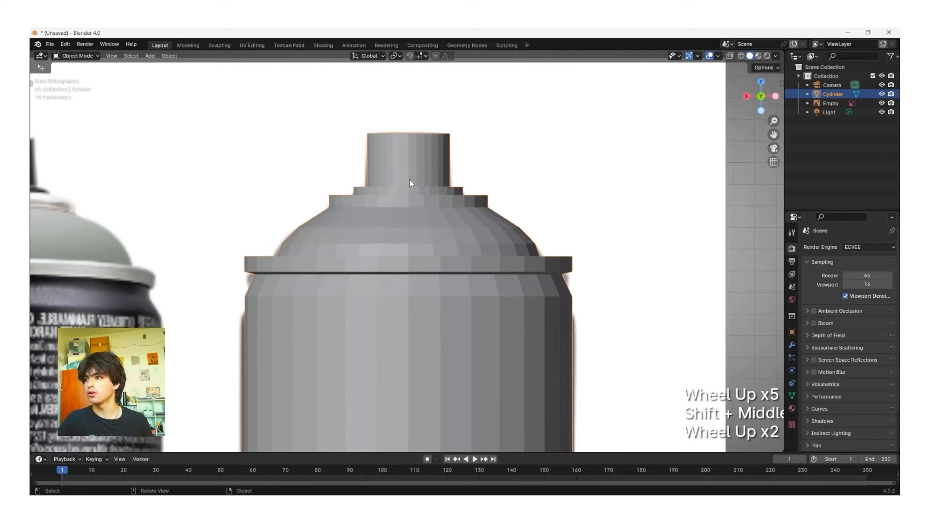
key("Tab")
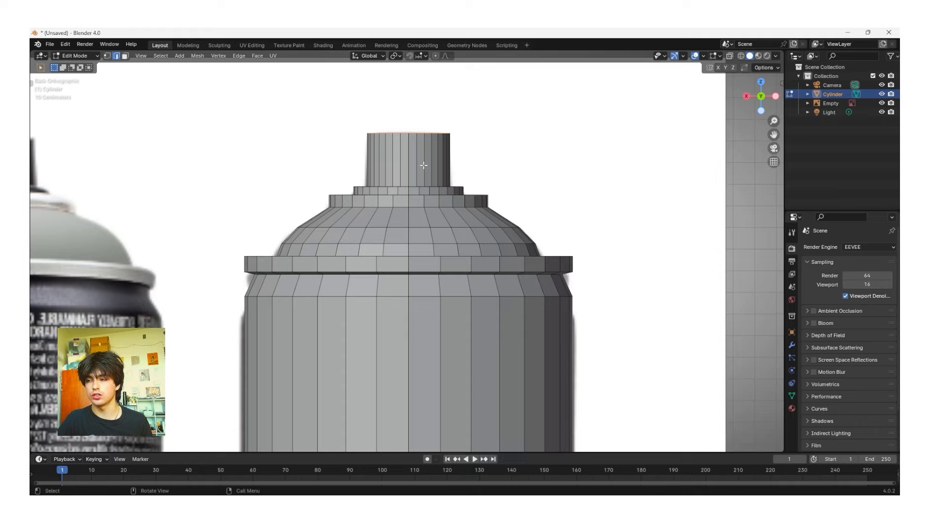
left_click(405, 134)
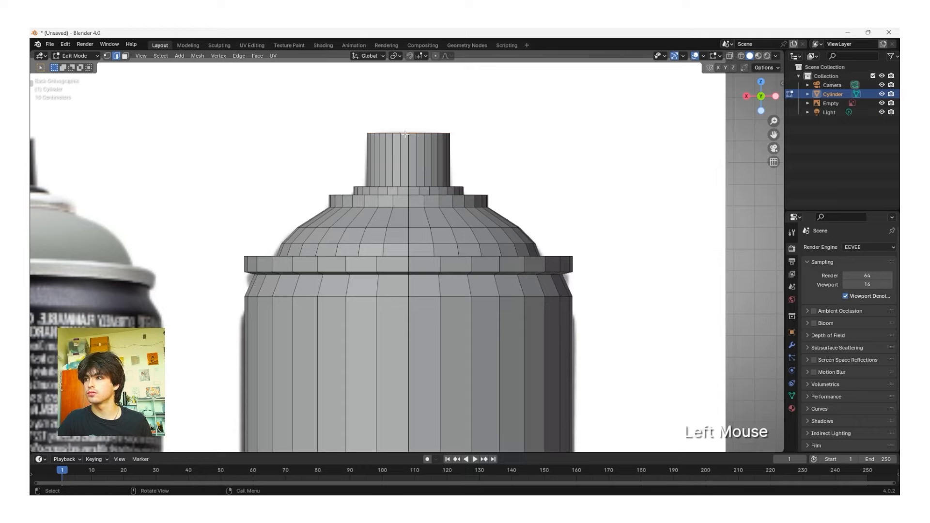
left_click(415, 135, "shift")
scroll(528, 163, "up", 3)
middle_click_drag(528, 163, 511, 156, "shift")
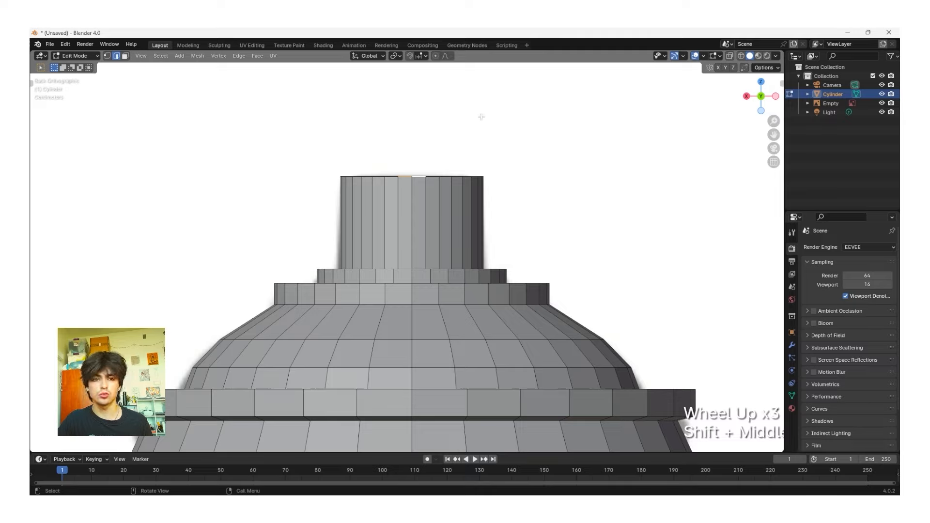
Step: Lower the selected rim edges about 0.065 m along Z using proportional editing with a radius of about 0.2 m, and turn proportional editing off
left_click(436, 56)
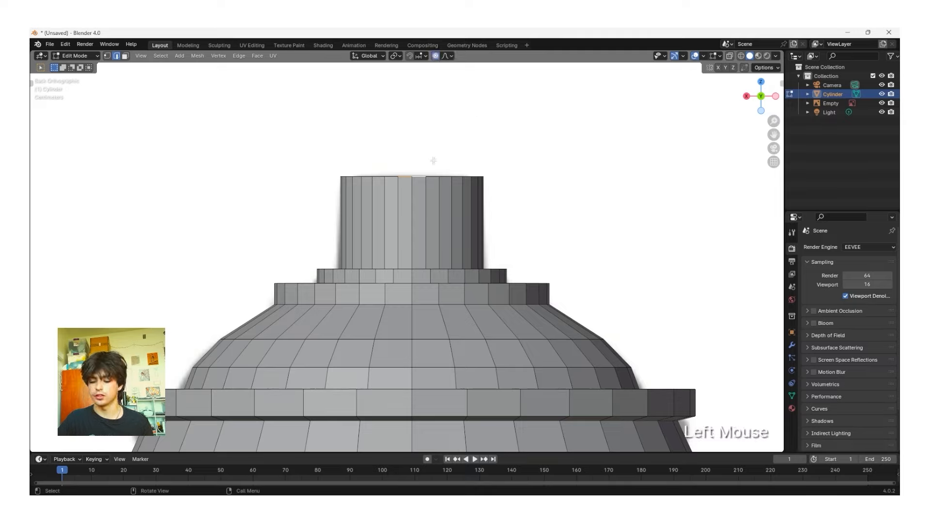
key("g")
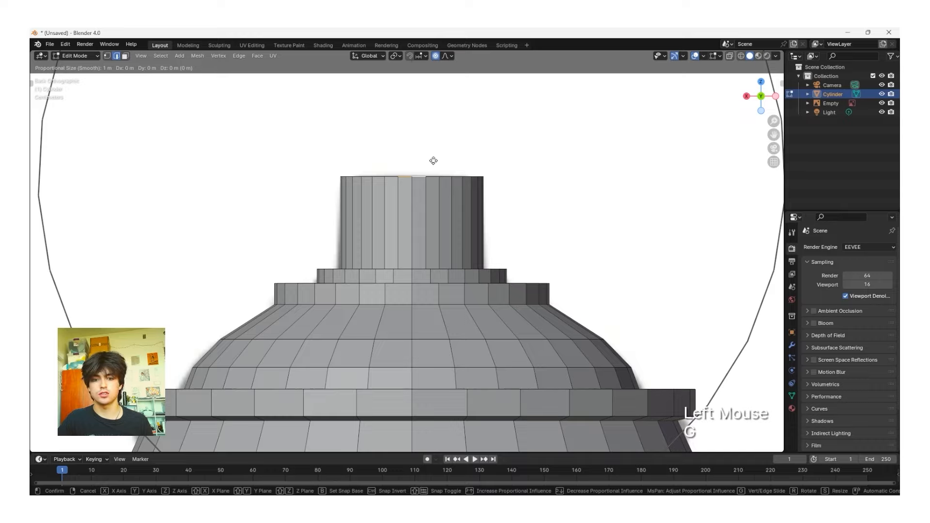
key("z")
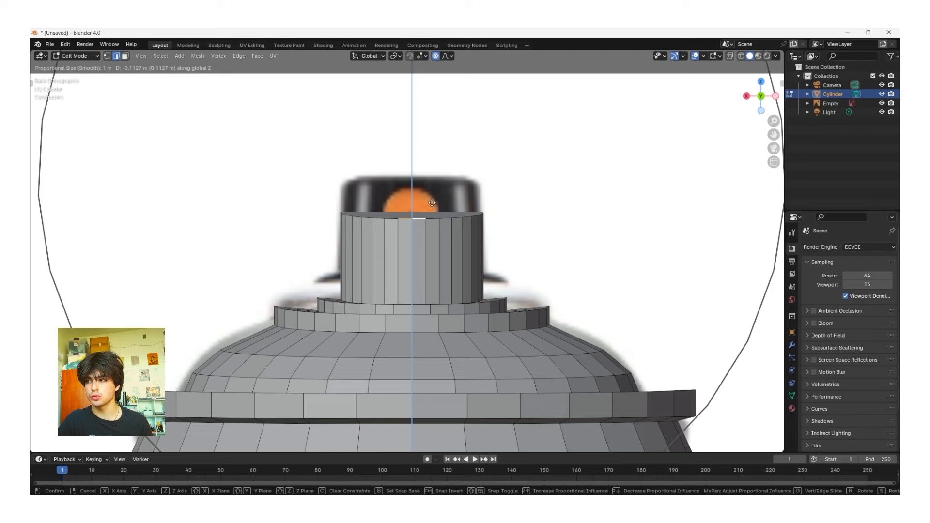
scroll(433, 202, "up", 8)
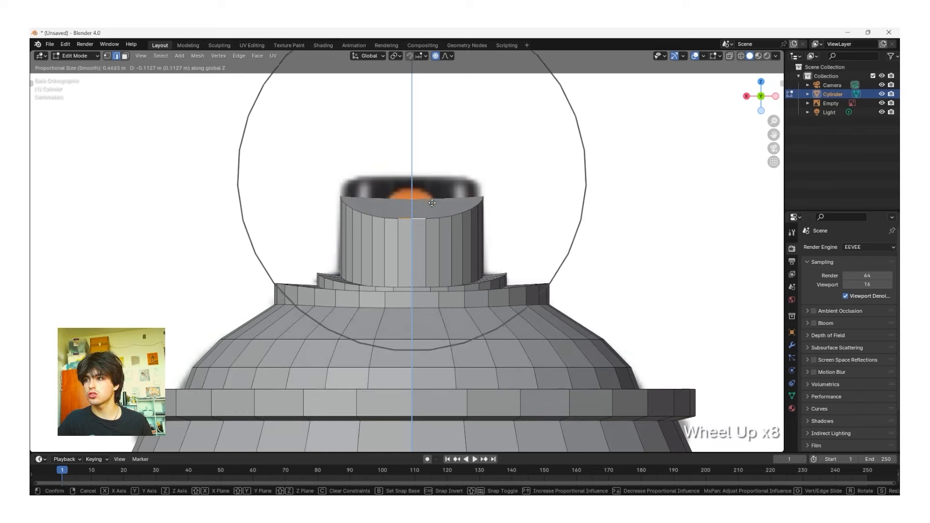
scroll(432, 202, "up", 5)
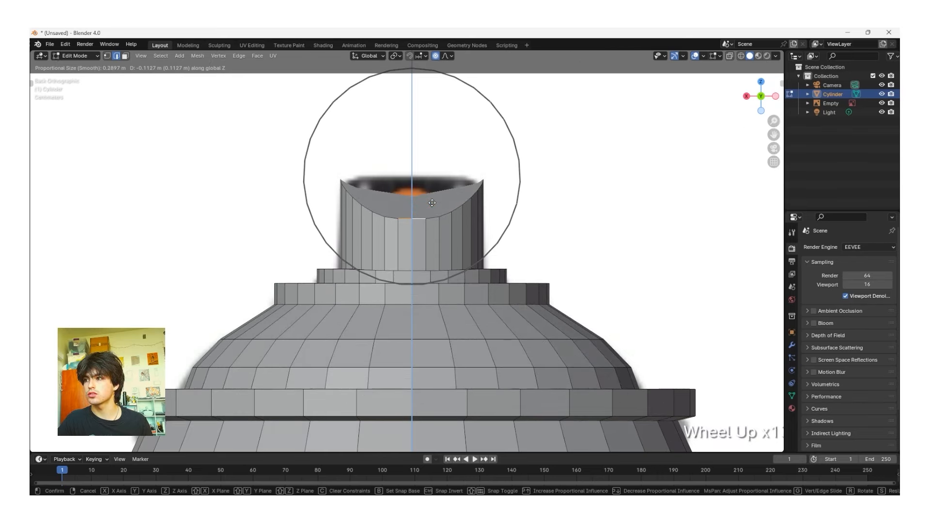
scroll(432, 203, "up", 1)
scroll(432, 203, "up", 3)
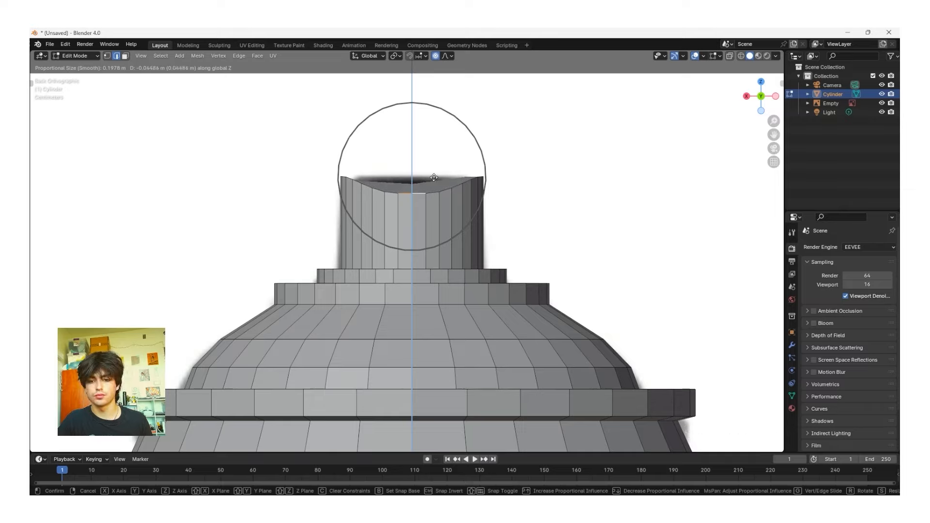
left_click(434, 178)
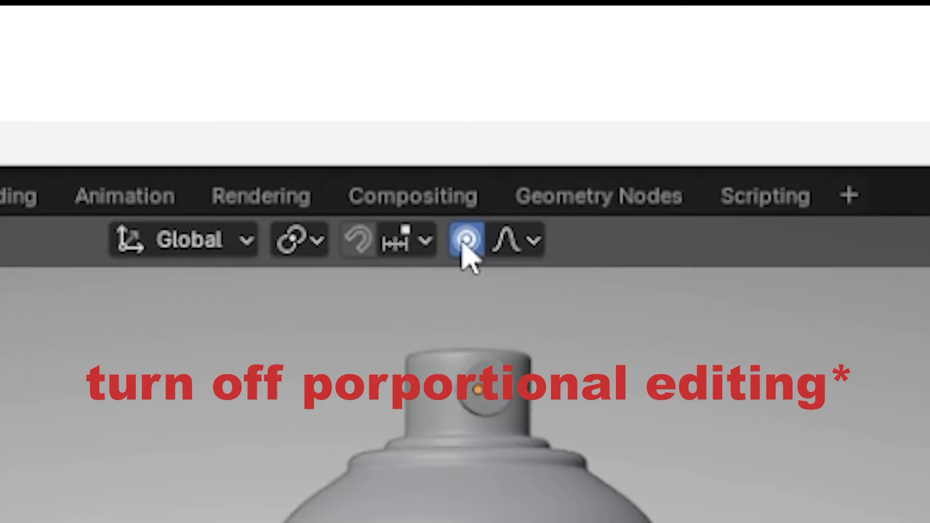
left_click(465, 242)
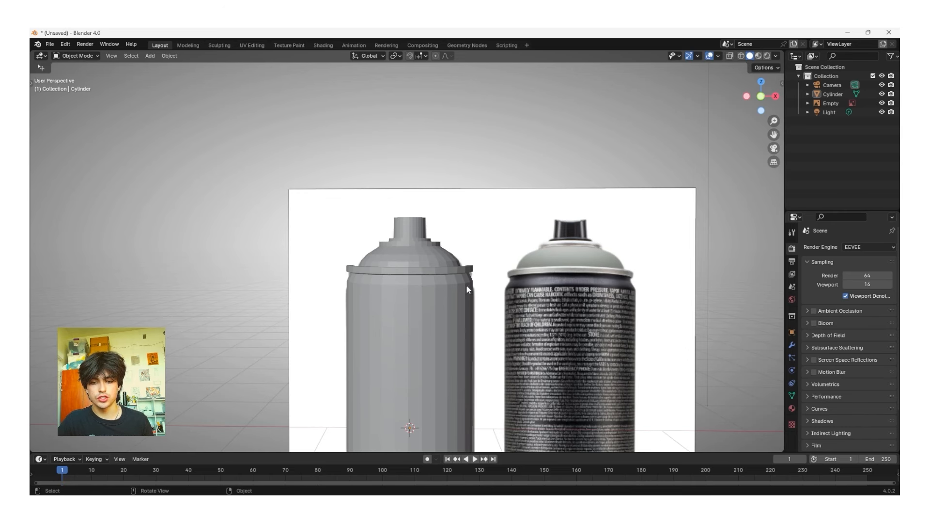
Step: Select the can's bottom face in Edit Mode, extrude it and scale the extrusion outward uniformly by about 1.08
middle_click_drag(450, 363, 461, 293, "shift")
left_click(461, 293)
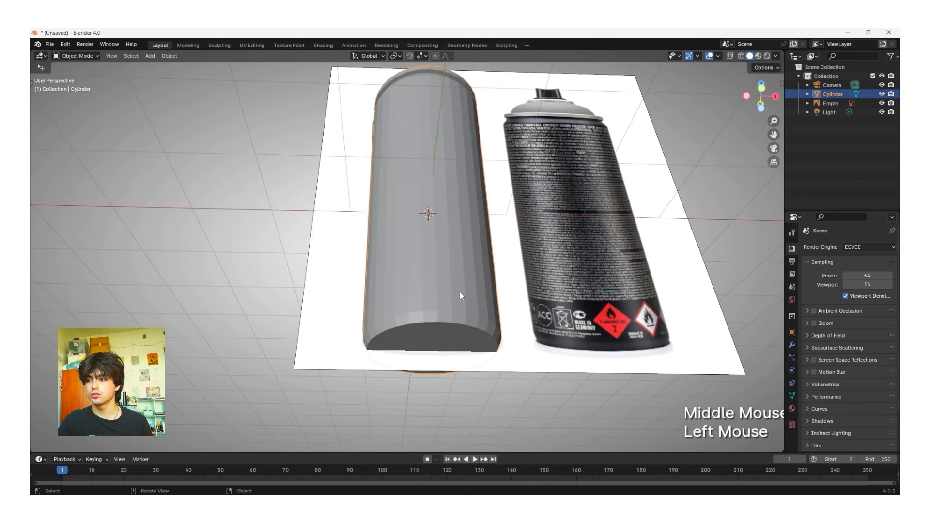
key("Tab")
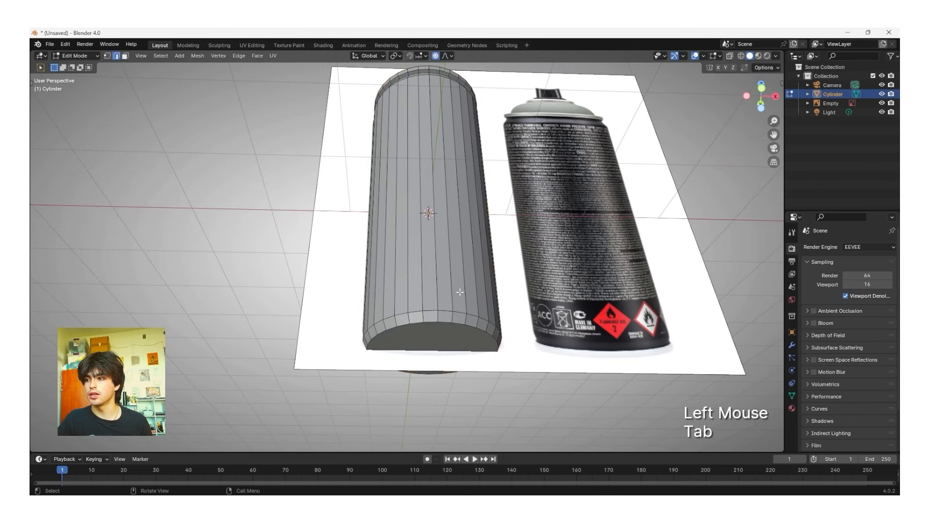
left_click(125, 57)
left_click(441, 342)
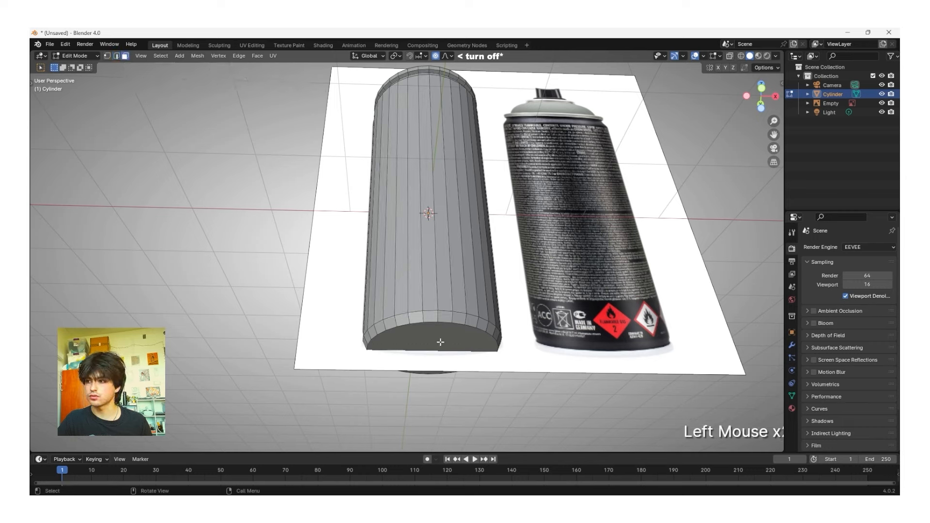
key("e")
key("s")
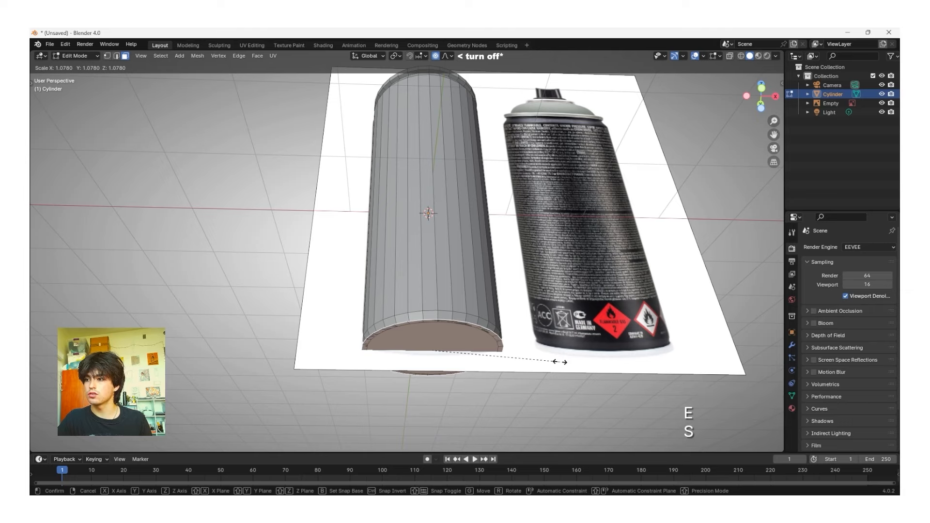
left_click(560, 362)
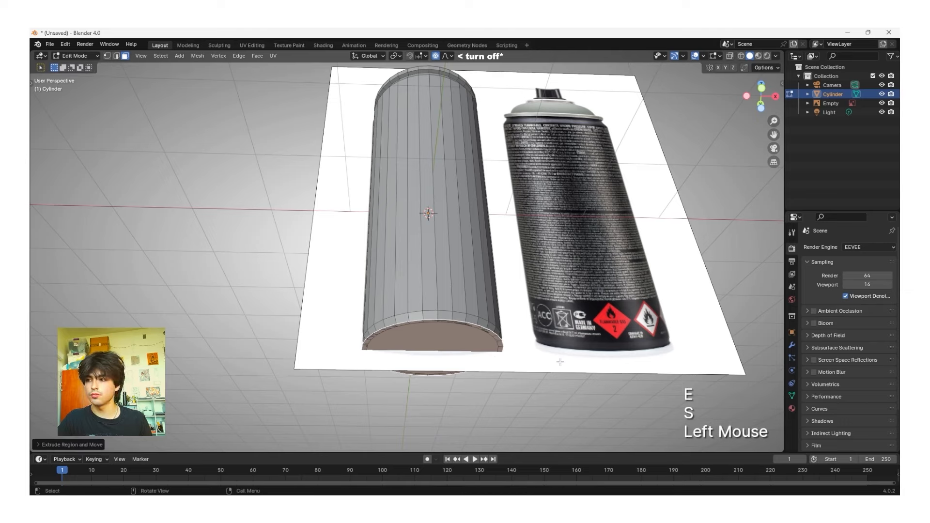
Step: Lower the widened bottom face about 0.03 m along Z and extrude it downward about 0.06 m to form the base rim
key("g")
key("z")
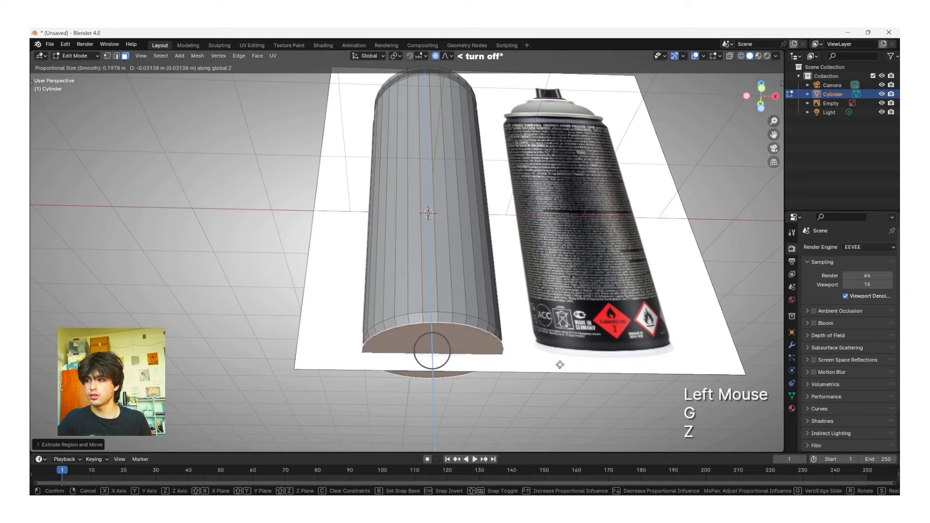
key("ctrl+z")
key("e")
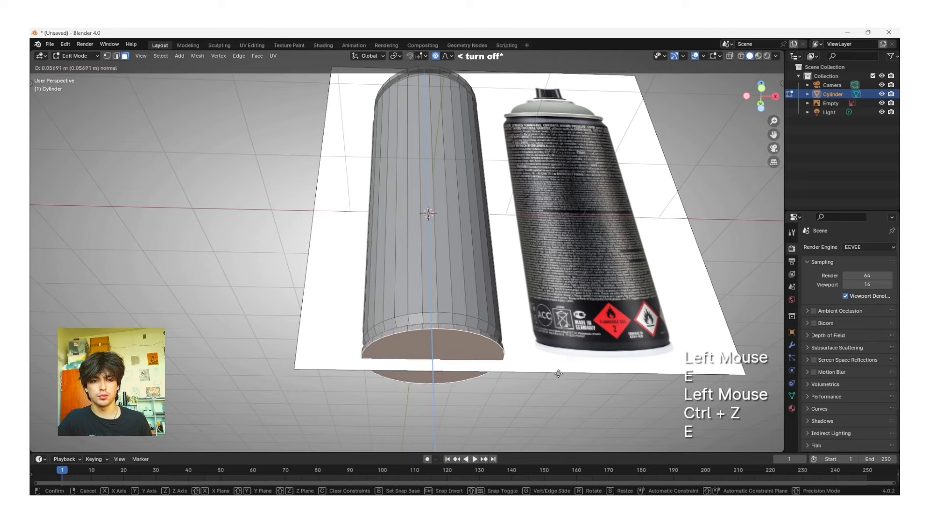
left_click(565, 375)
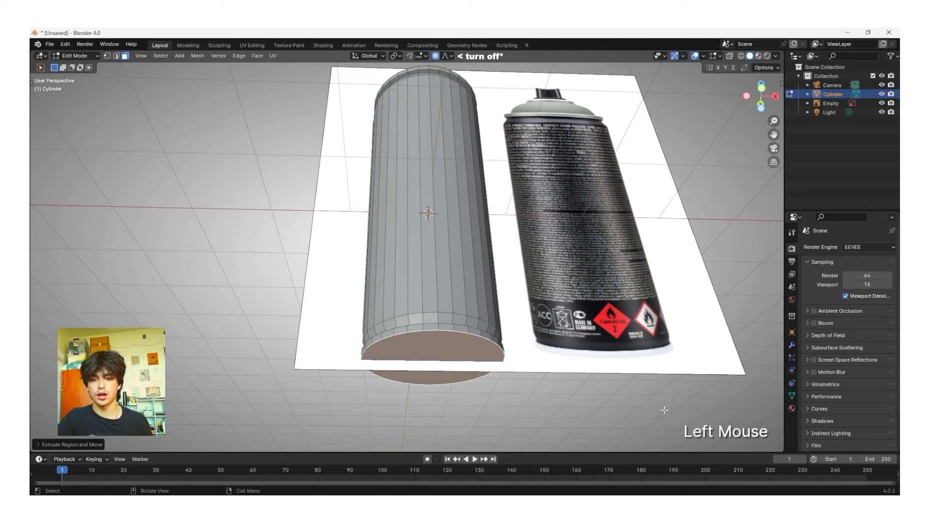
Step: Inset the bottom face about 0.078 m and extrude it inward about 0.073 m, returning to Object Mode with the can deselected
key("i")
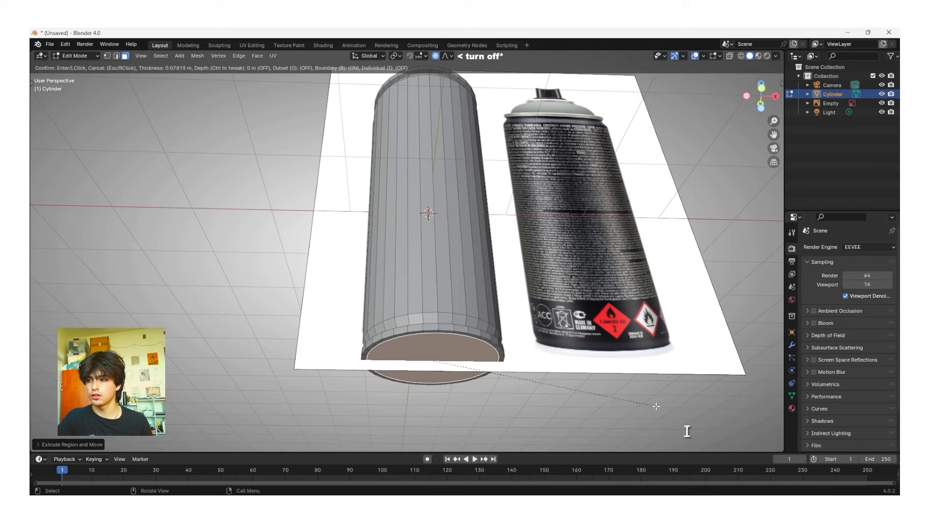
left_click(656, 407)
key("e")
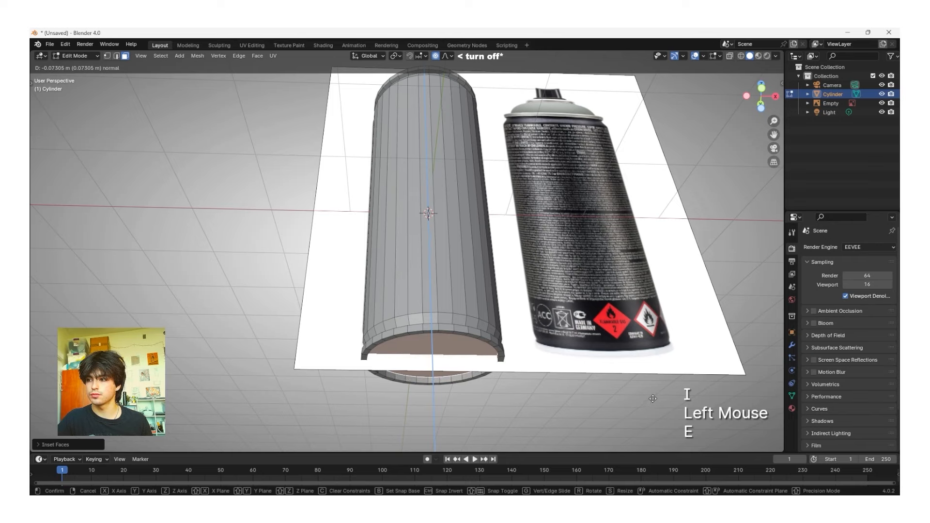
left_click(653, 400)
key("Tab")
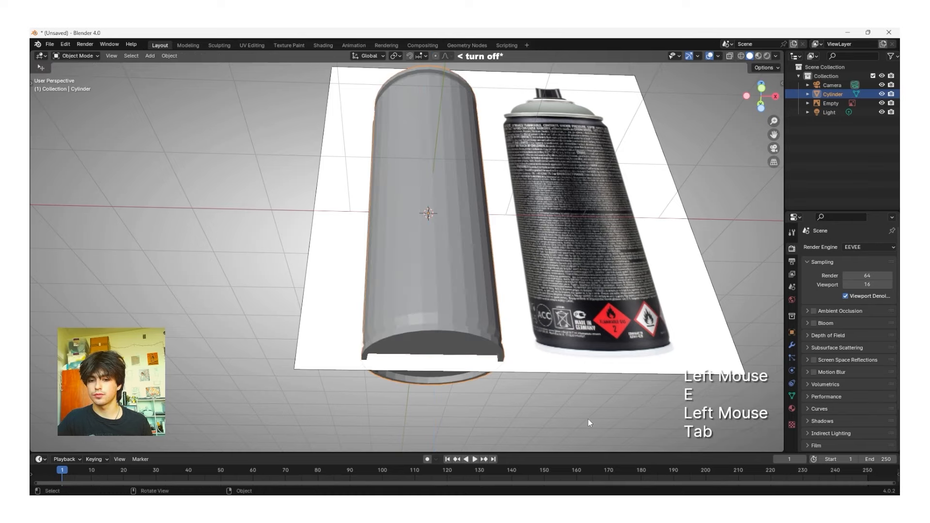
left_click(588, 419)
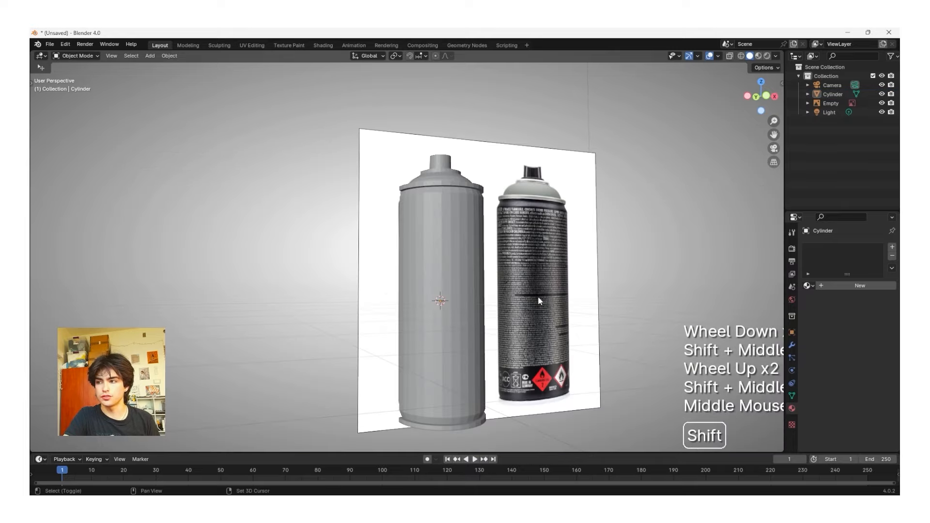
Step: Add a new mesh cylinder and rotate it 90° about the X axis
key("shift+a")
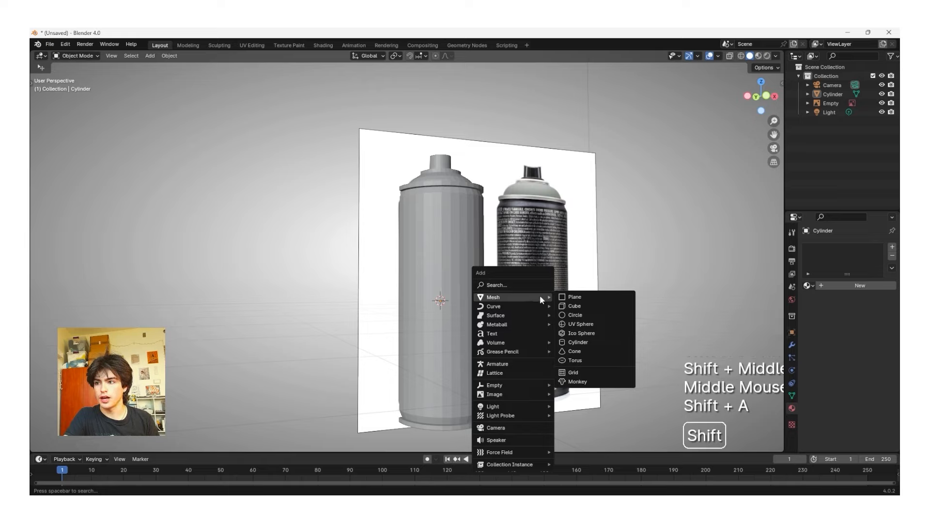
left_click(580, 343)
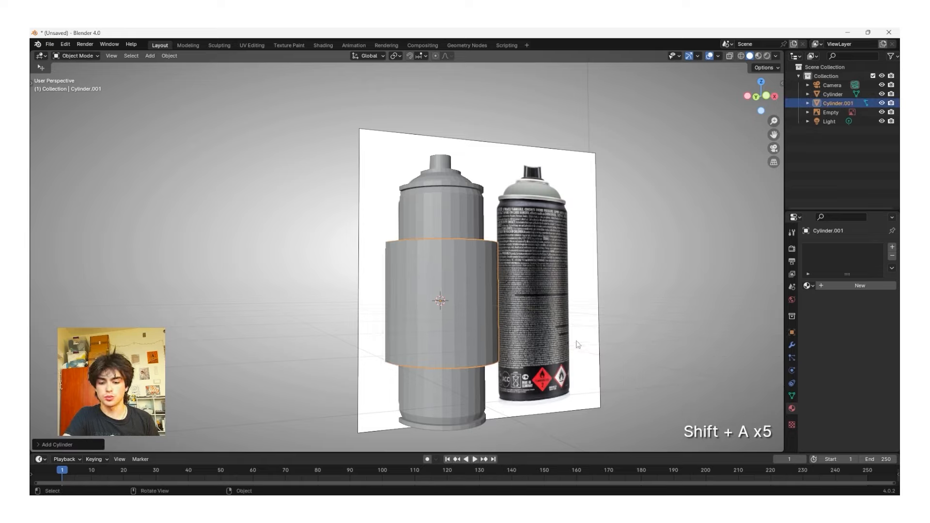
key("r")
type("x")
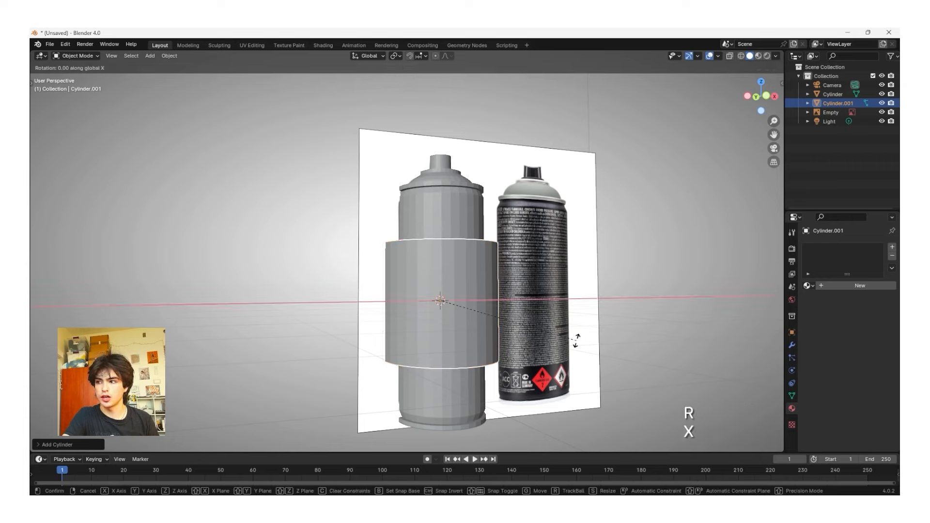
type("90")
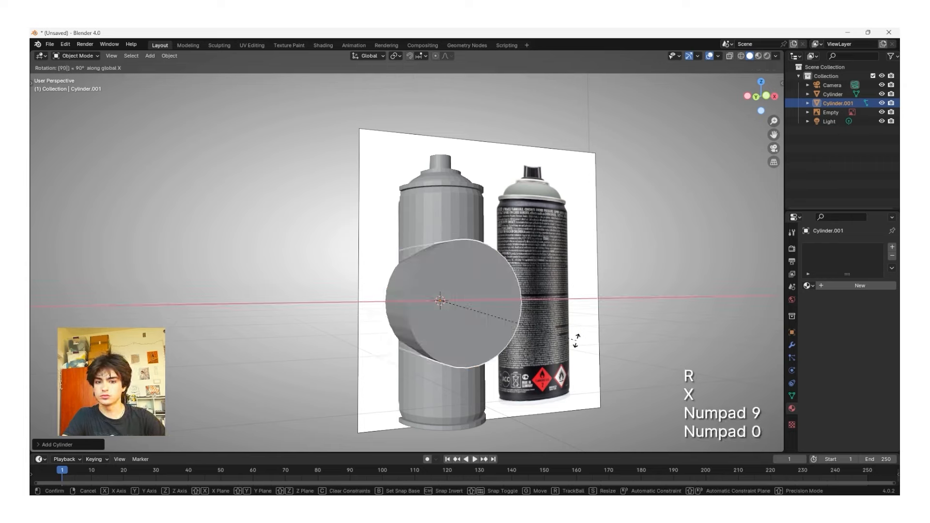
key("Return")
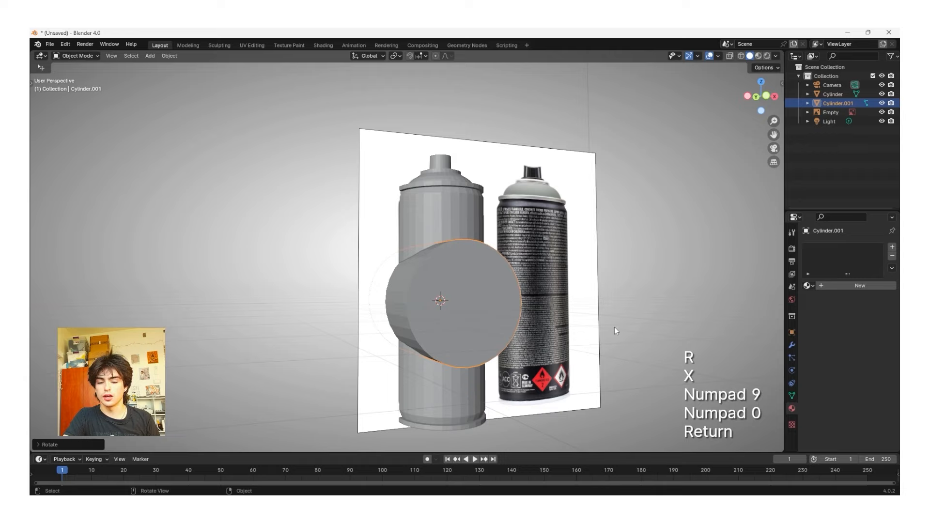
Step: Scale the rotated cylinder down to about 0.128 and move it along Y out in front of the can
key("s")
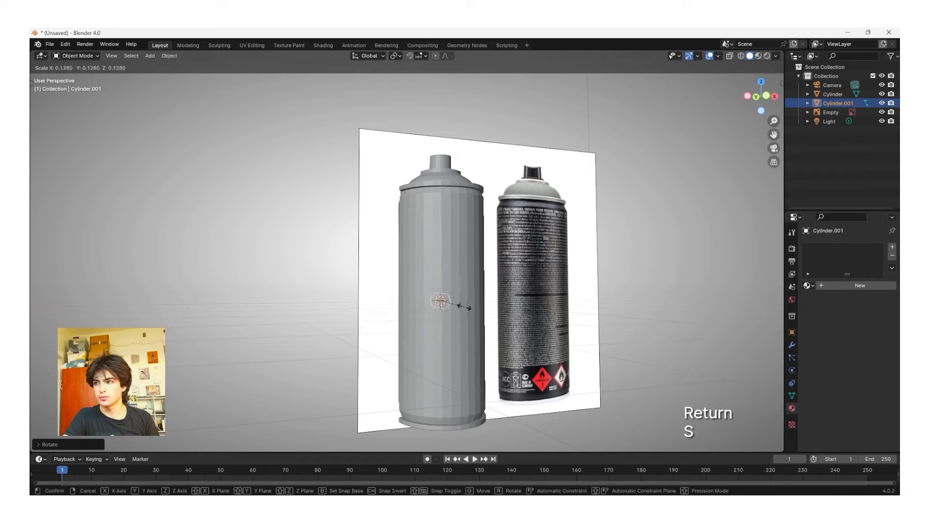
left_click(473, 307)
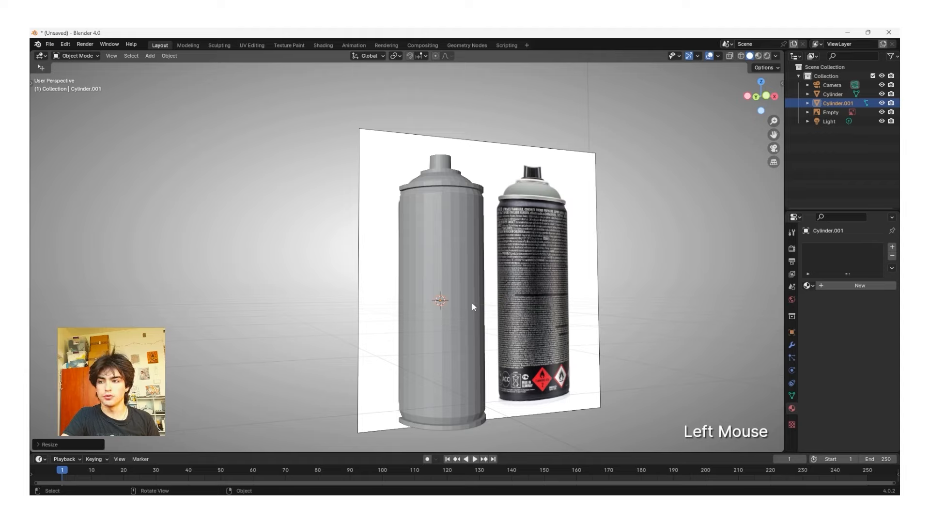
key("g")
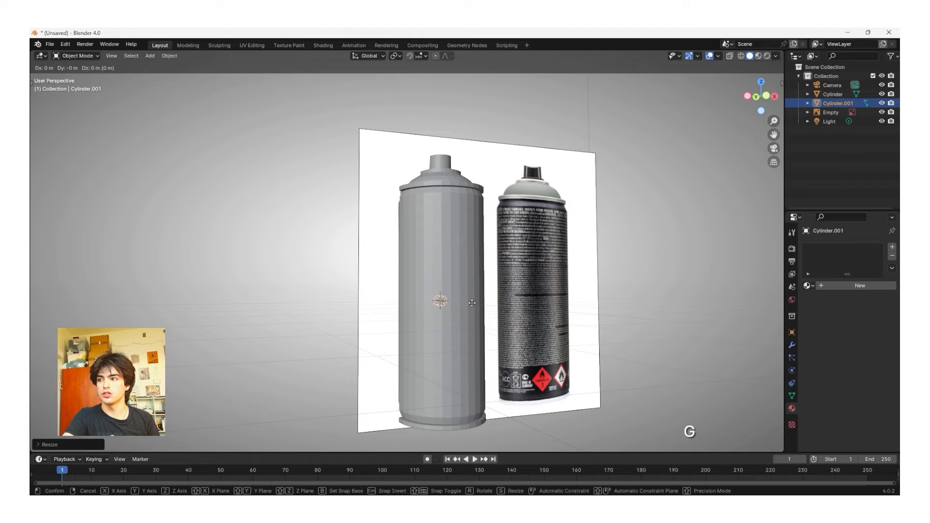
key("y")
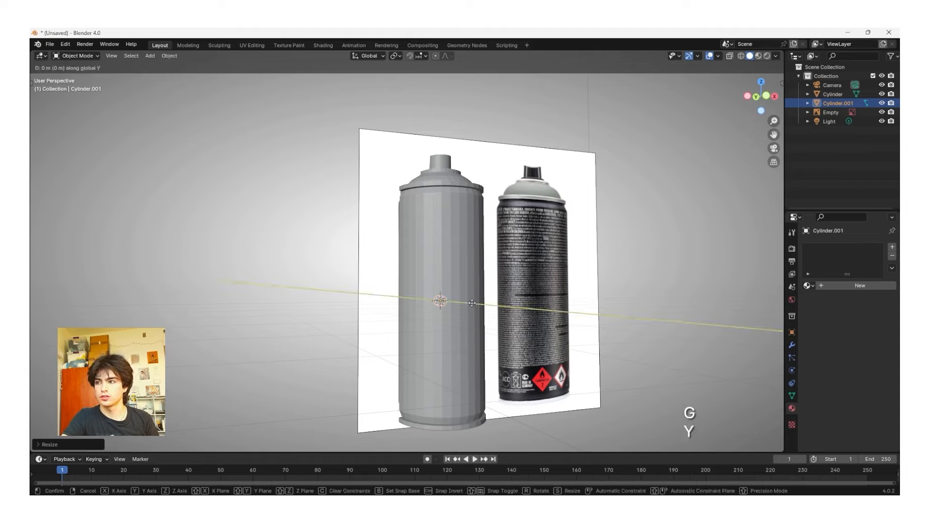
left_click(483, 304)
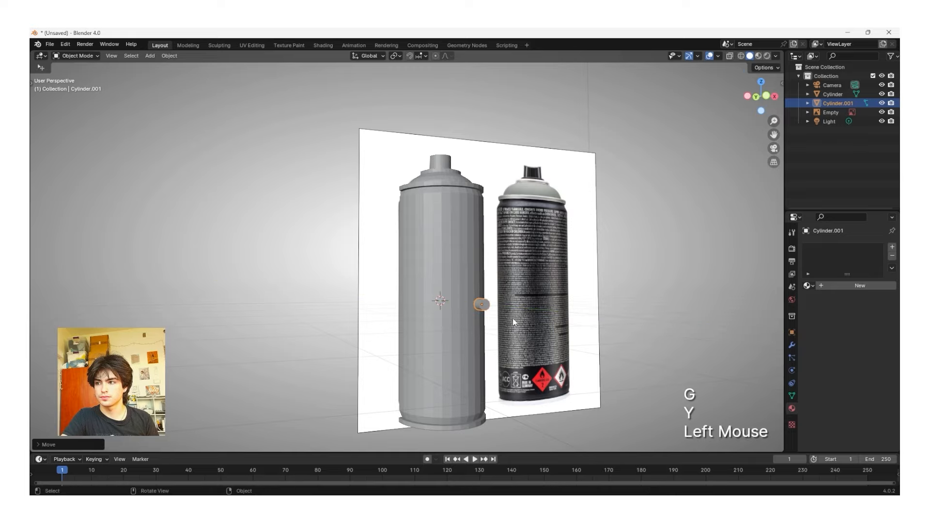
Step: Raise the small cylinder along Z to nozzle height and move it about 1.36 m along Y into the nozzle's front
scroll(513, 318, "up", 4)
middle_click_drag(590, 279, 583, 300, "shift")
middle_click_drag(584, 299, 613, 409)
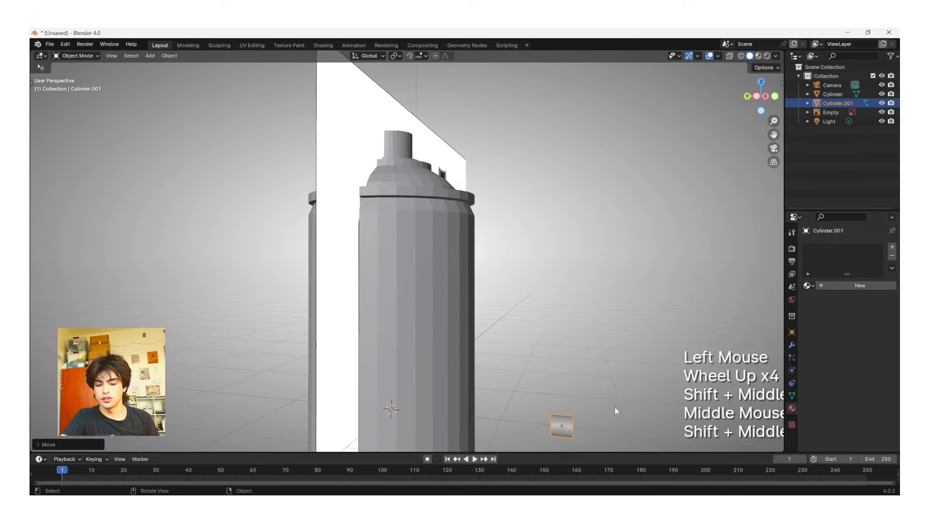
key("g")
key("z")
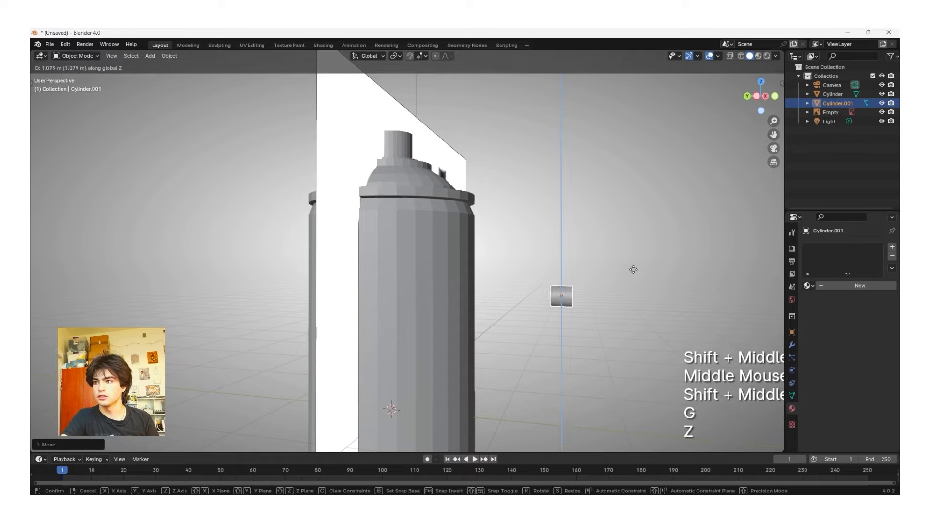
left_click(609, 129)
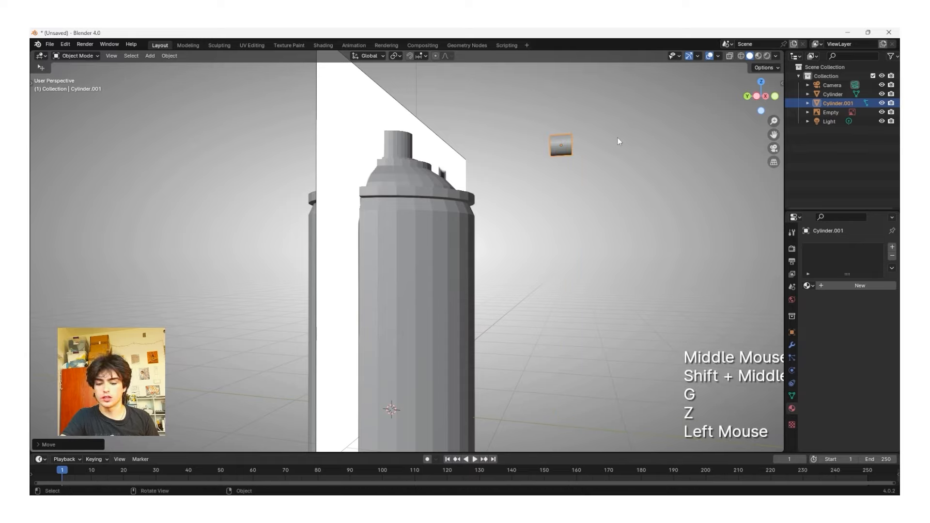
key("g")
key("y")
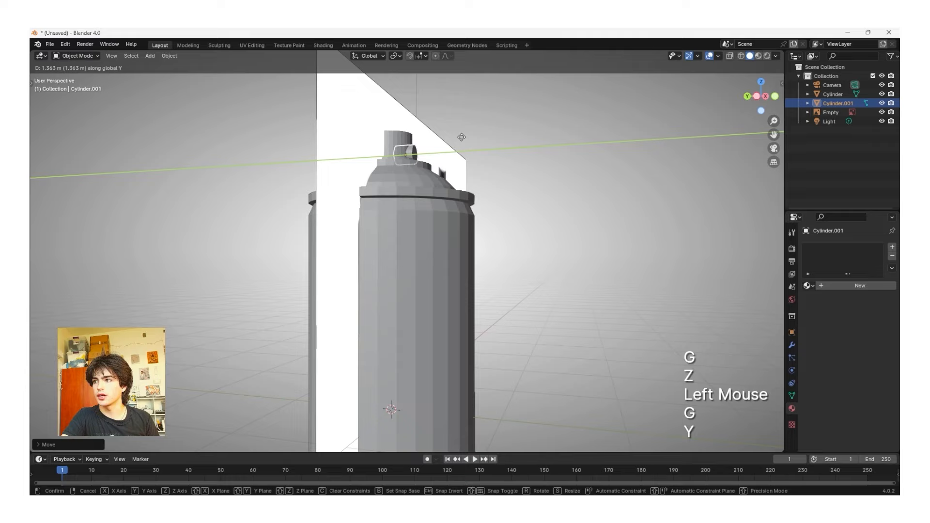
left_click(462, 138)
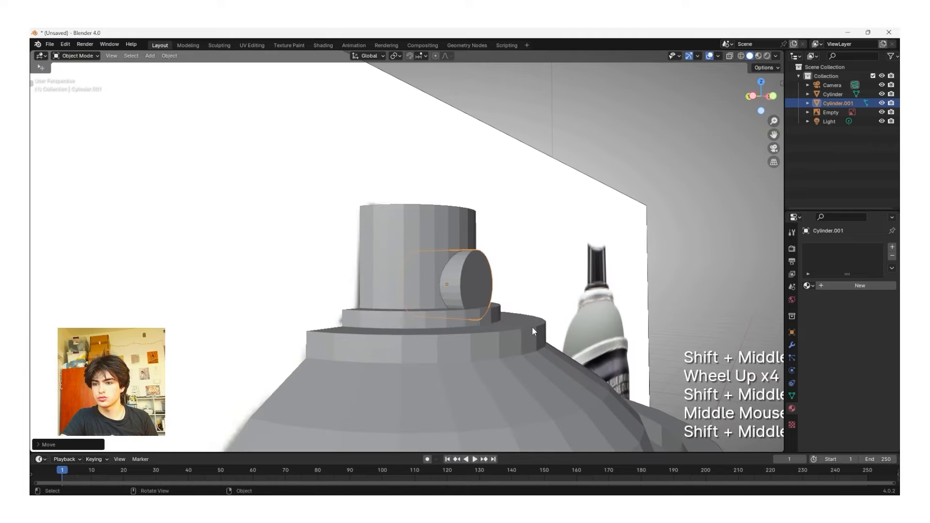
Step: Raise the small cylinder slightly along Z and push it a little deeper into the nozzle along Y, leaving it deselected
key("g")
key("z")
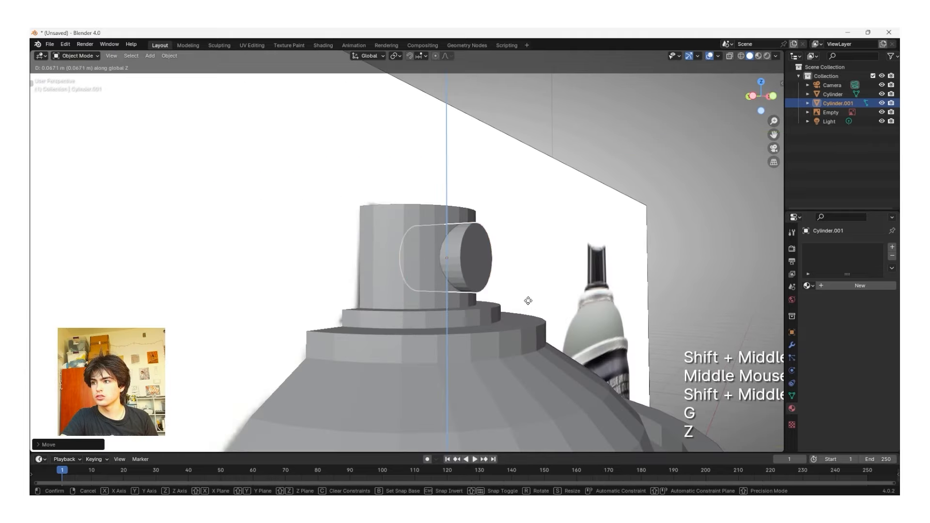
left_click(528, 297)
key("g")
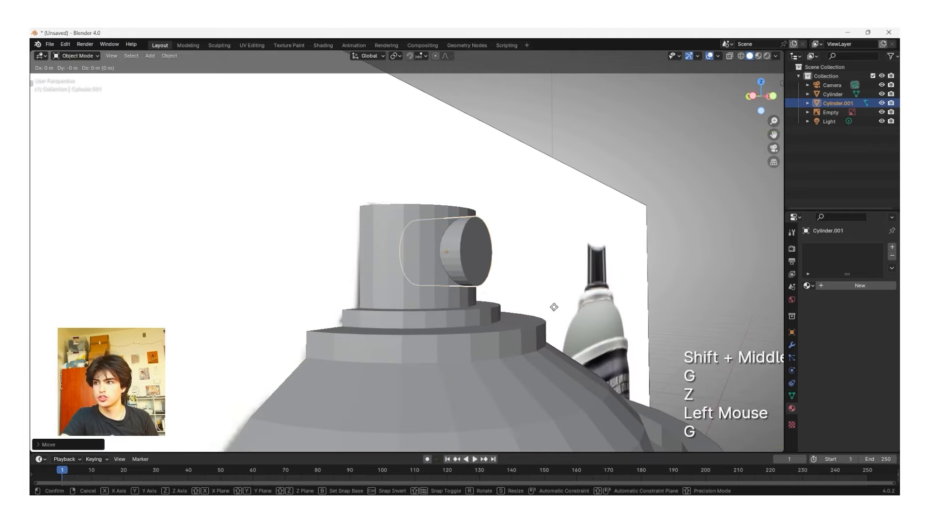
key("y")
left_click(549, 310)
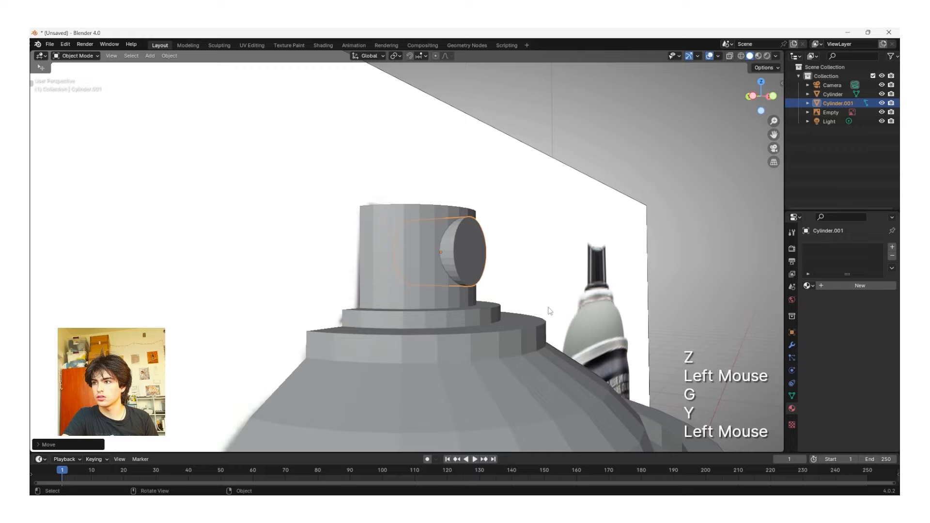
left_click(606, 155)
Step: Select the small cylinder's front face in Edit Mode and inset it to a small central circle
middle_click_drag(612, 170, 598, 203)
middle_click_drag(599, 204, 588, 242, "shift")
middle_click_drag(589, 243, 581, 281)
middle_click_drag(582, 281, 576, 318, "shift")
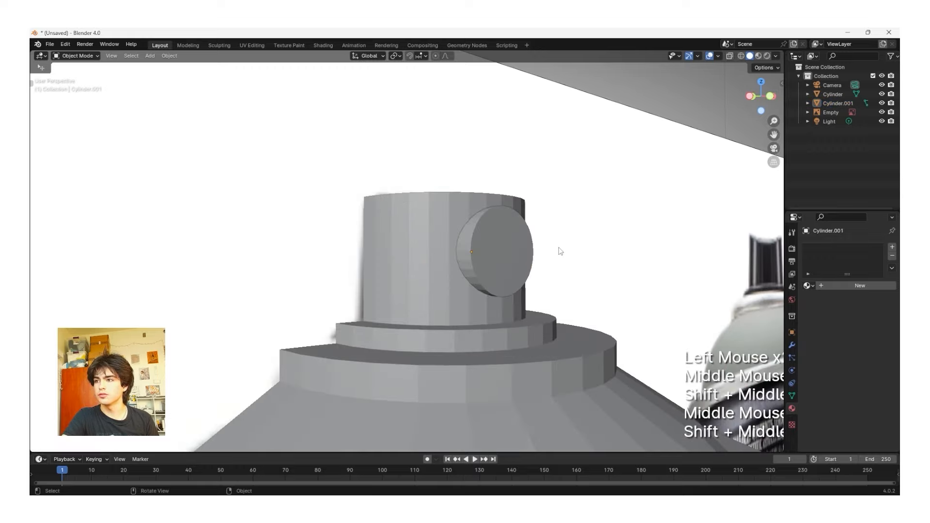
left_click(494, 247)
key("Tab")
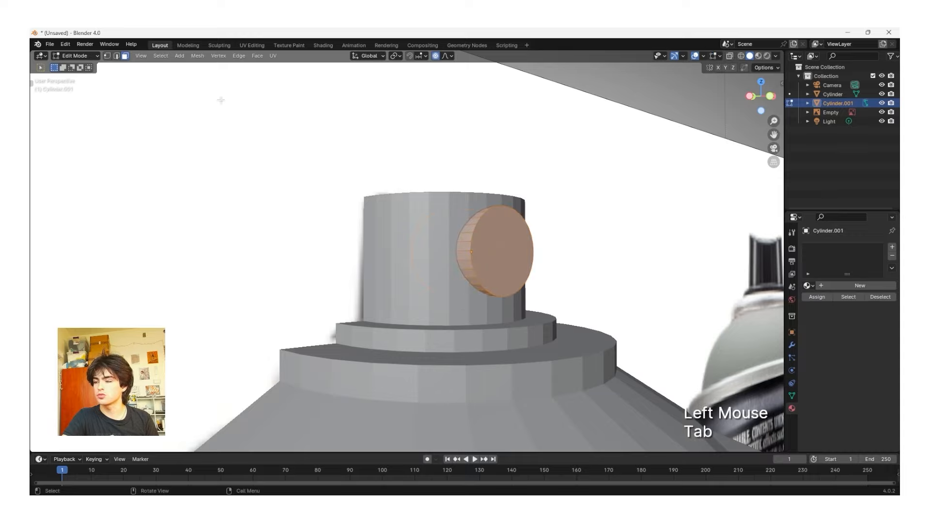
left_click(509, 267)
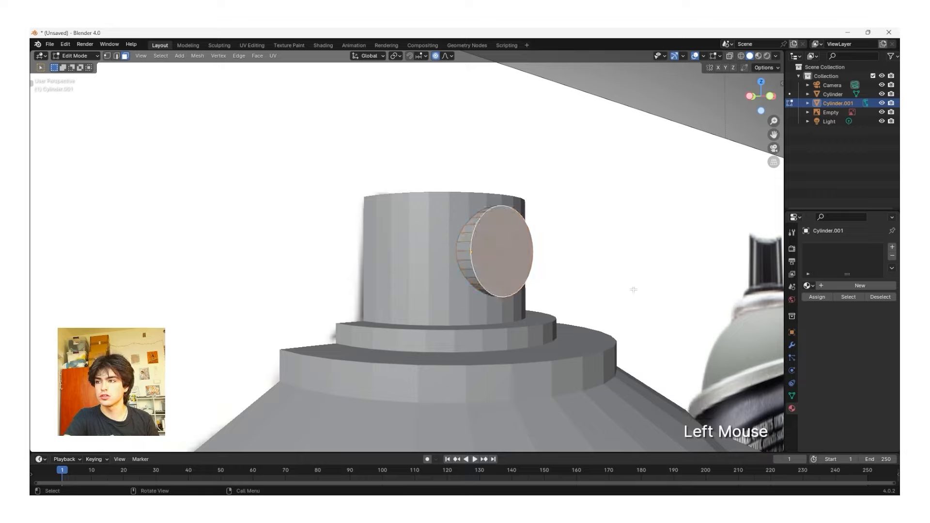
key("i")
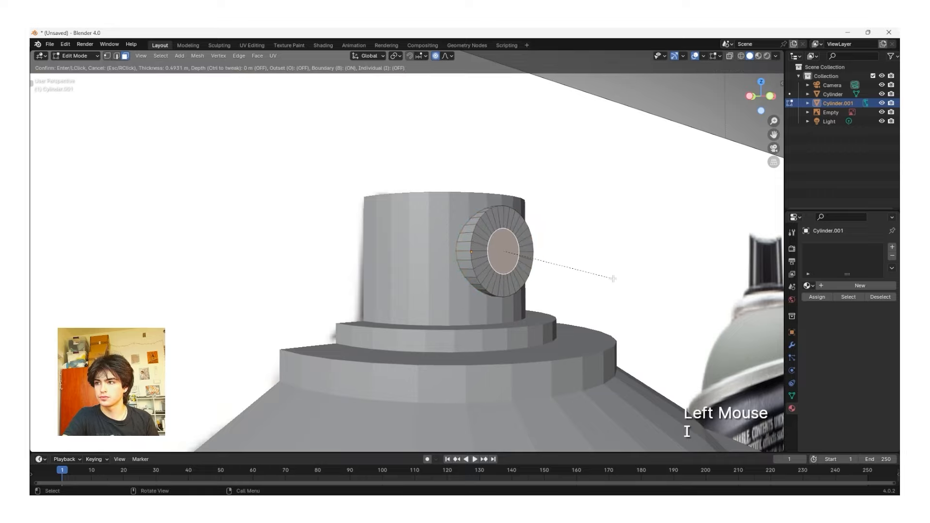
left_click(603, 274)
Step: Extrude the inset circle slightly inward to form the spray hole, and return to Object Mode
key("e")
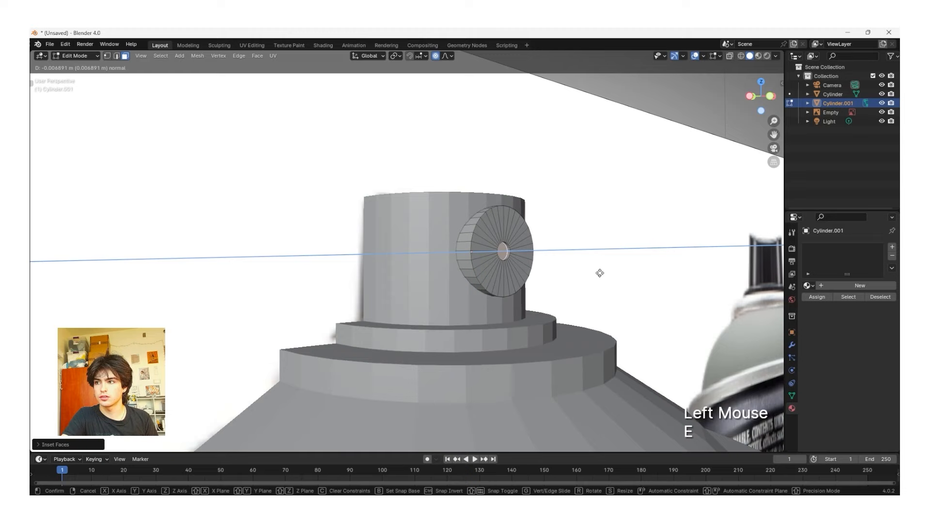
left_click(589, 269)
key("Tab")
key("Tab")
key("Tab")
scroll(542, 244, "down", 5)
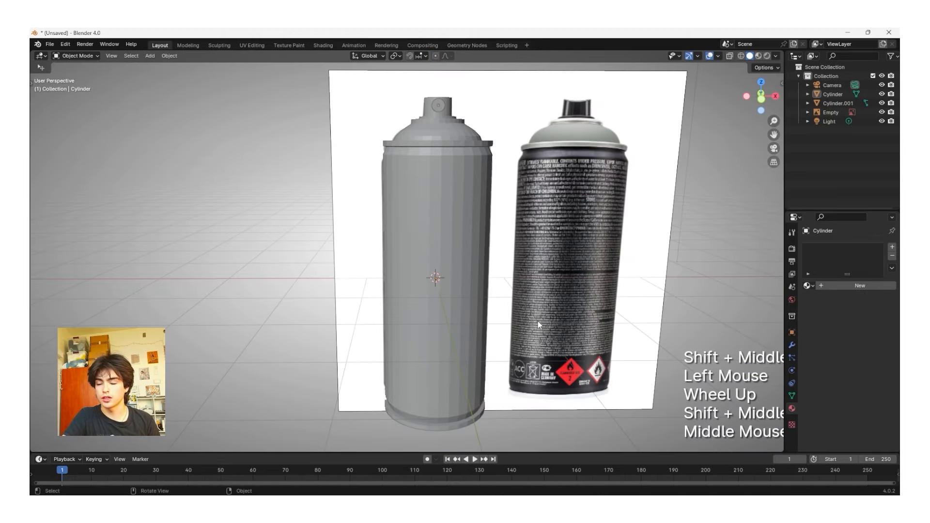
Step: Select the can body together with the spray hole cylinder and join them into one object
middle_click_drag(538, 322, 478, 191)
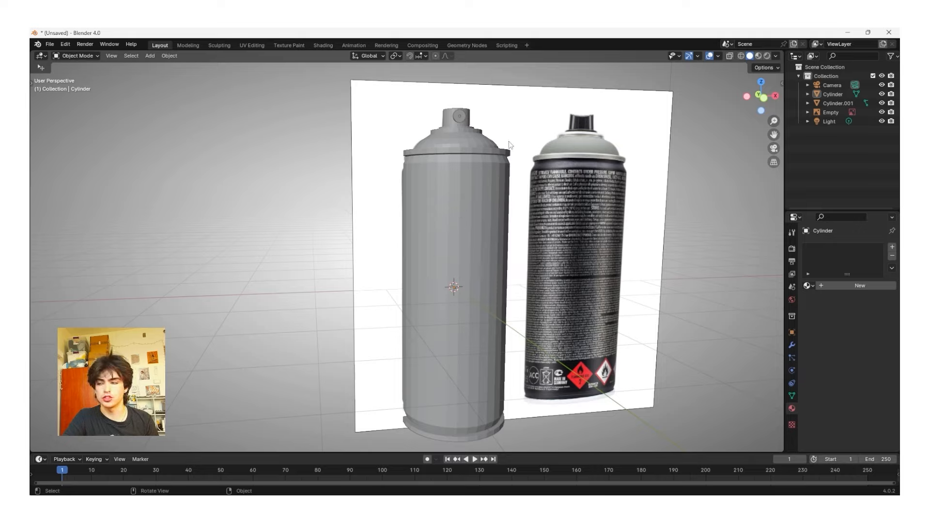
left_click(478, 203)
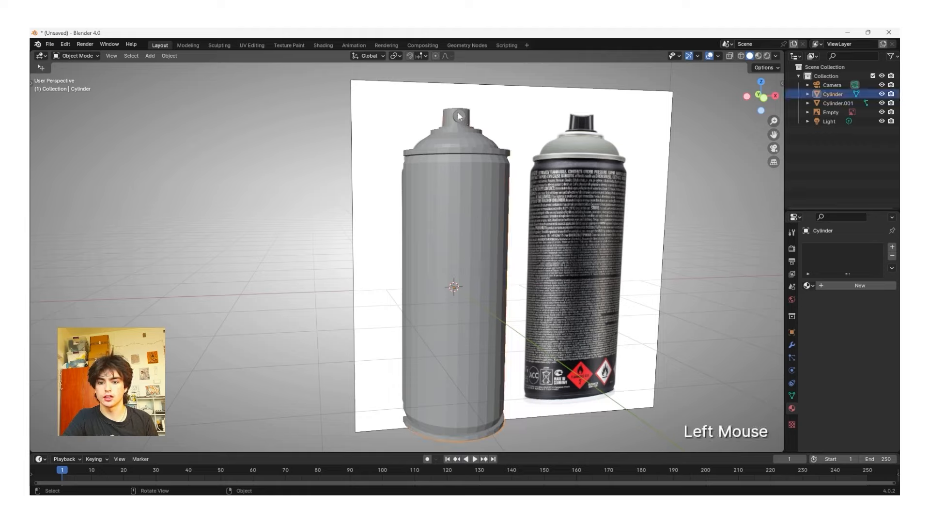
left_click(543, 253)
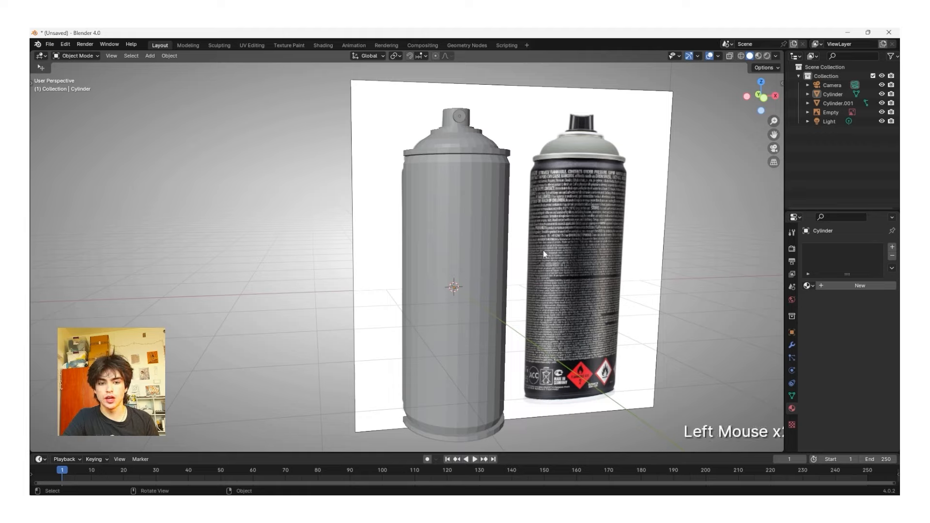
left_click(485, 240)
key("shift")
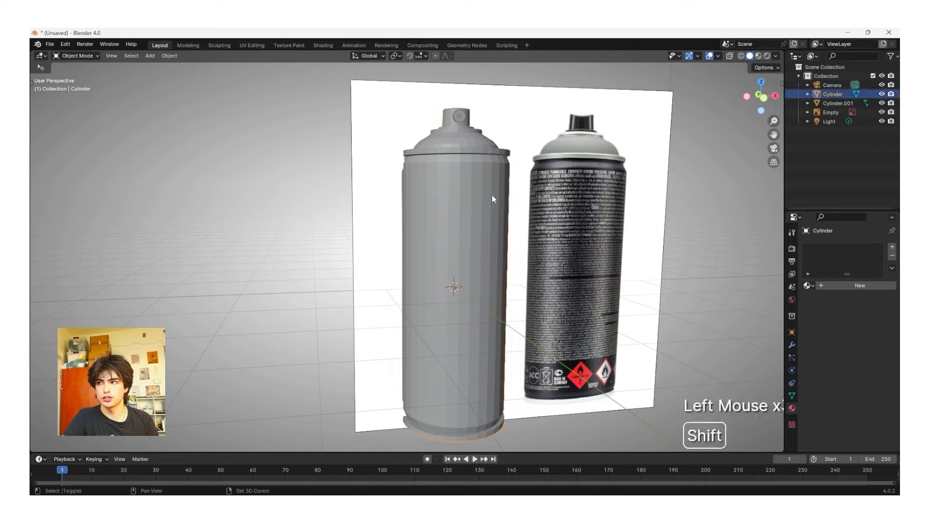
left_click(463, 123, "shift")
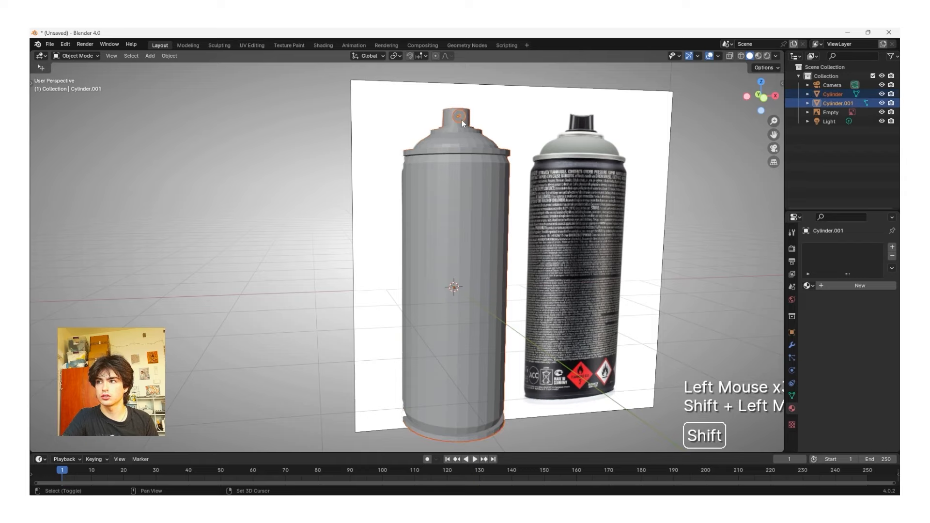
key("ctrl+j")
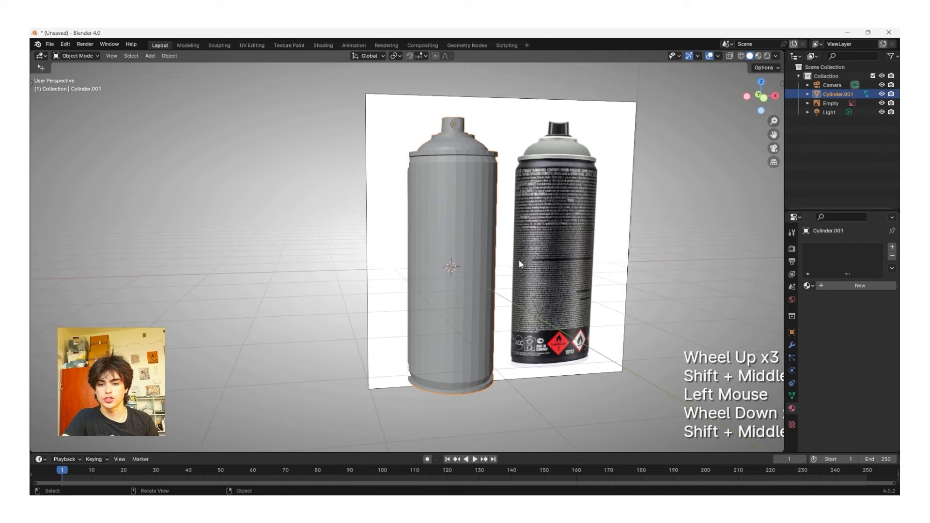
Step: Add a Subdivision Surface modifier to the joined can and set its viewport level to 2
key("g")
key("z")
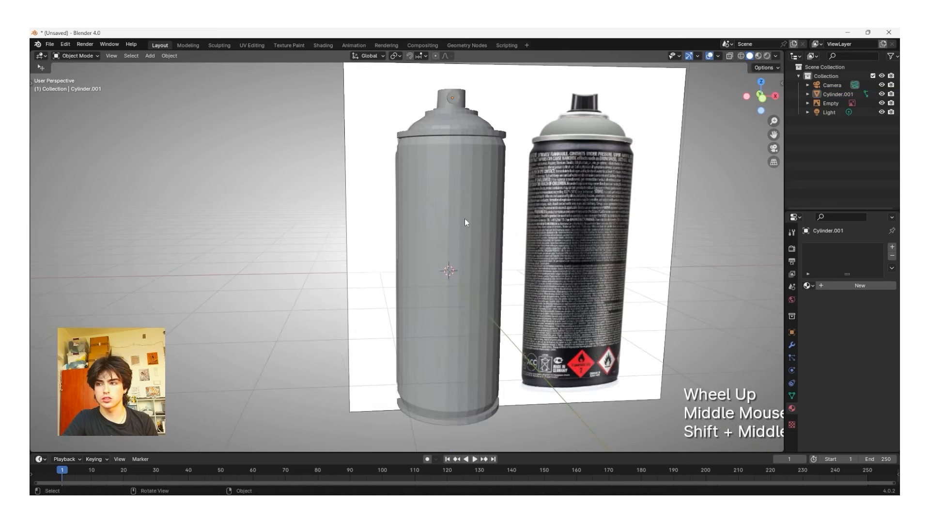
left_click(464, 219)
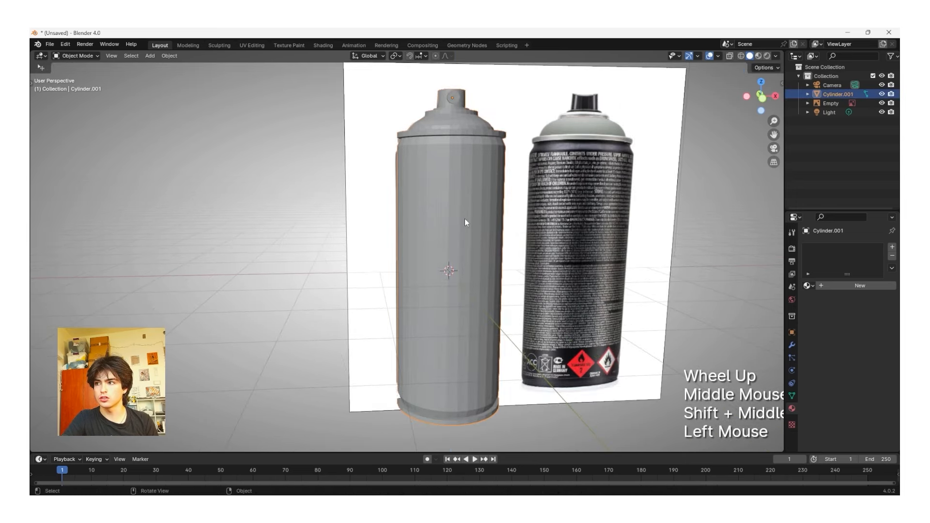
left_click(792, 347)
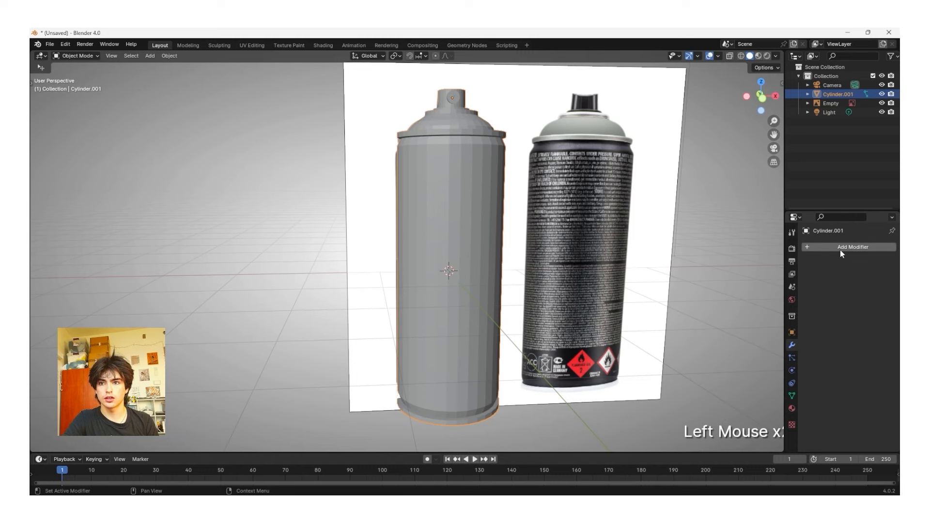
left_click(841, 248)
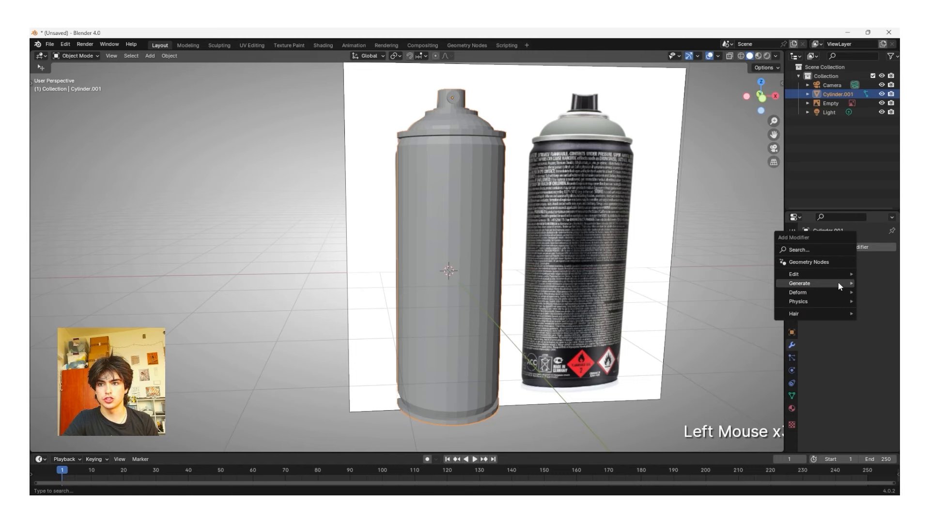
mouse_move(839, 285)
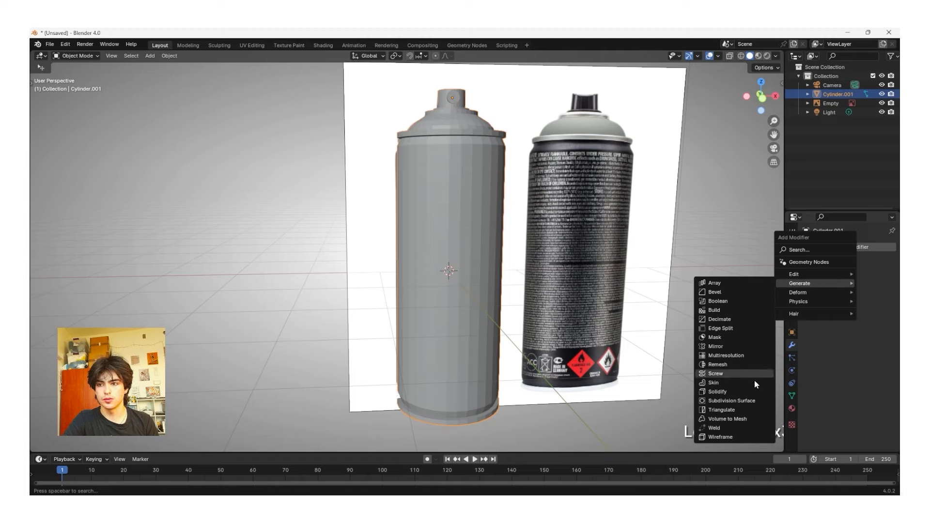
left_click(732, 402)
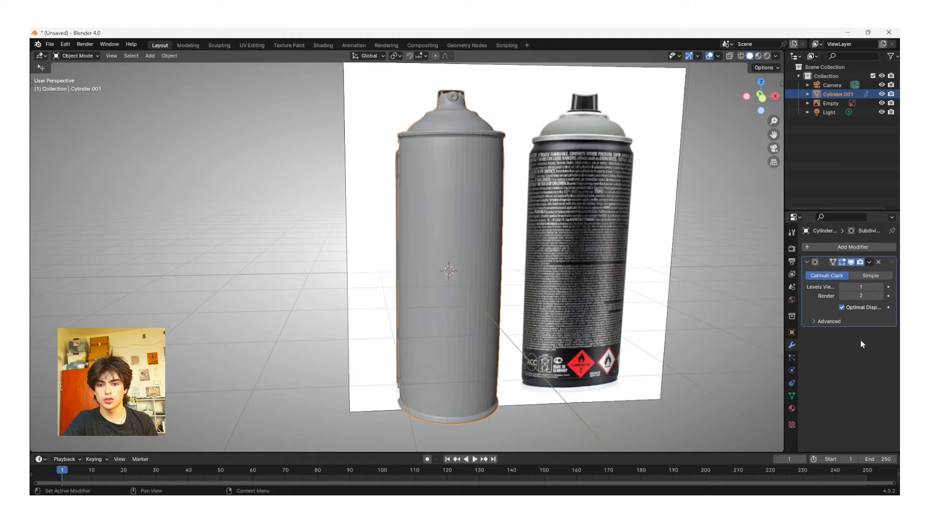
left_click(880, 286)
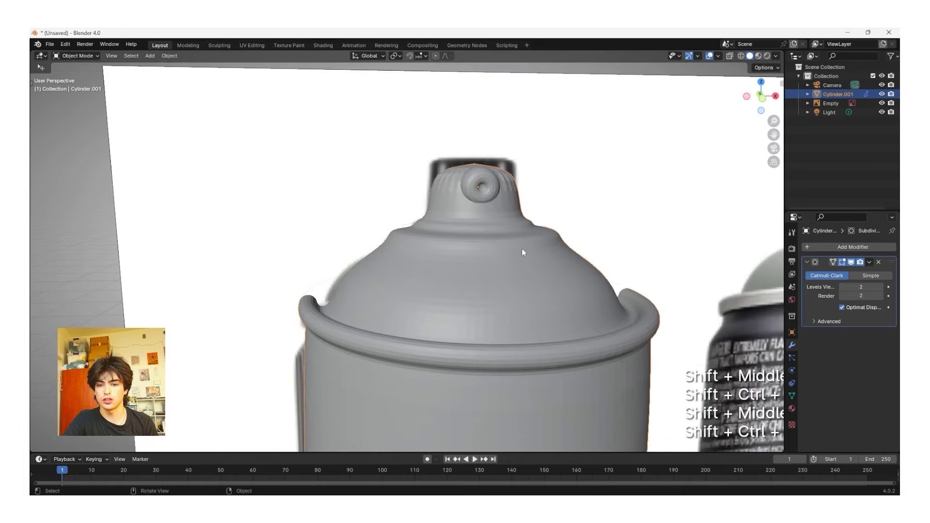
Step: In Edit Mode, add a horizontal loop cut around the nozzle and slide it up to its top edge
key("Tab")
left_click(487, 224)
key("ctrl+l")
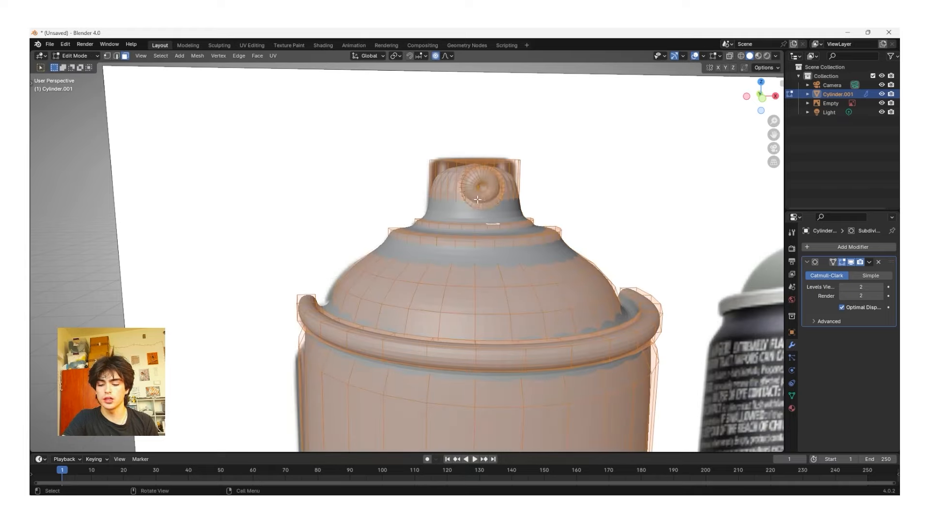
key("ctrl+r")
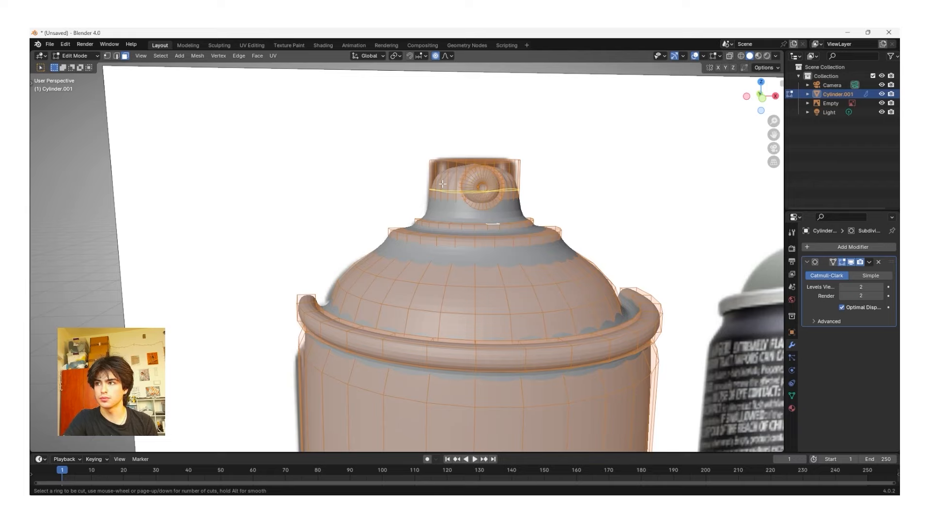
middle_click_drag(442, 184, 355, 185)
left_click(355, 184)
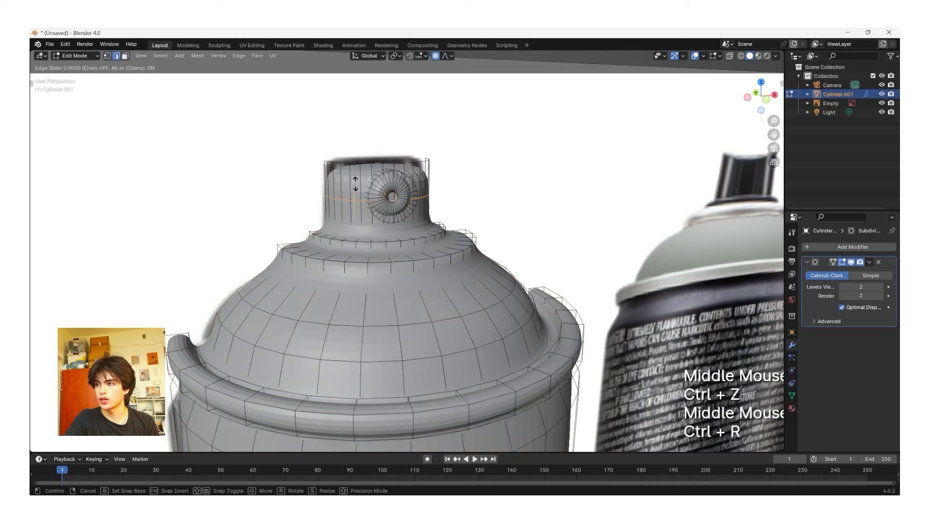
left_click(359, 138)
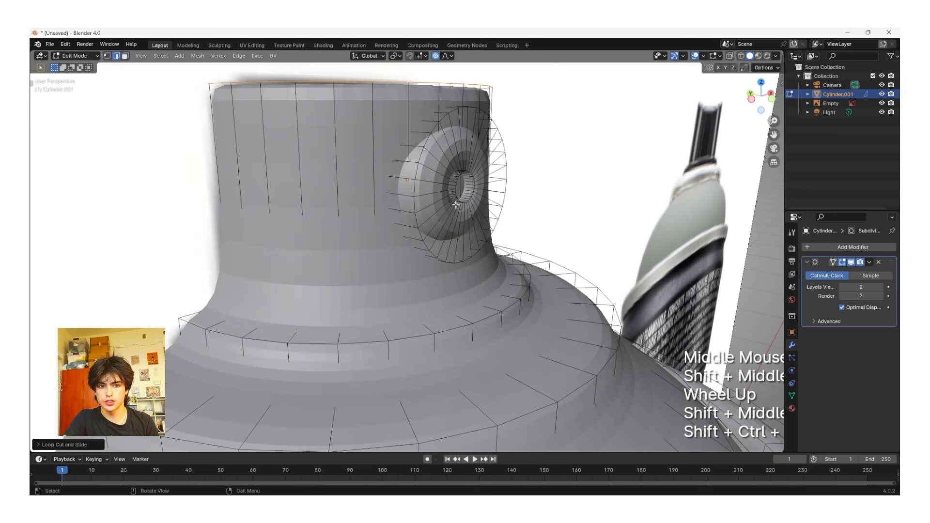
Step: Add a second loop cut around the nozzle and slide it down to where the nozzle meets the ledge
key("Tab")
key("Tab")
key("ctrl+r")
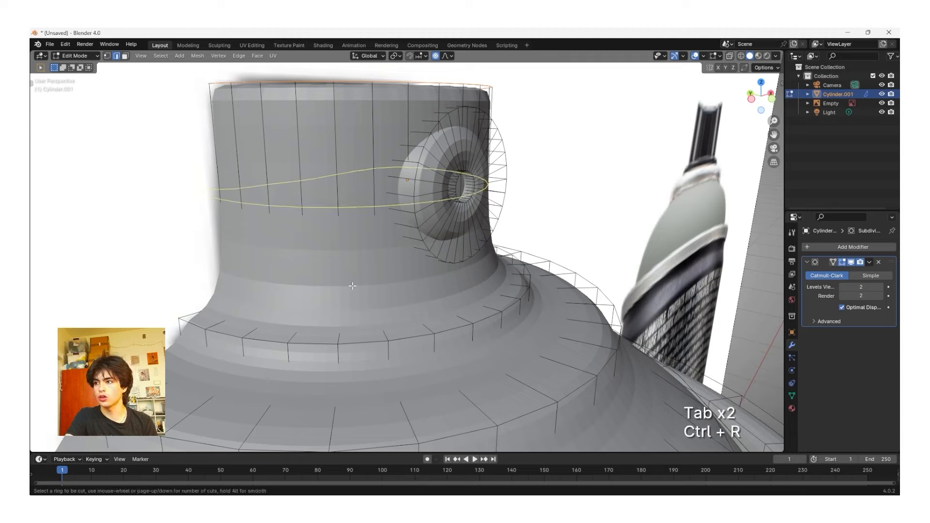
left_click(342, 204)
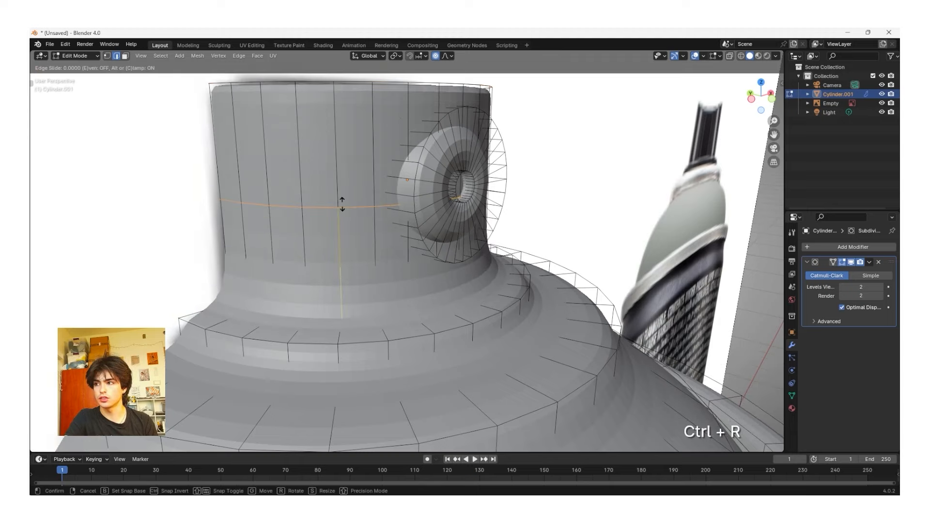
left_click(332, 377)
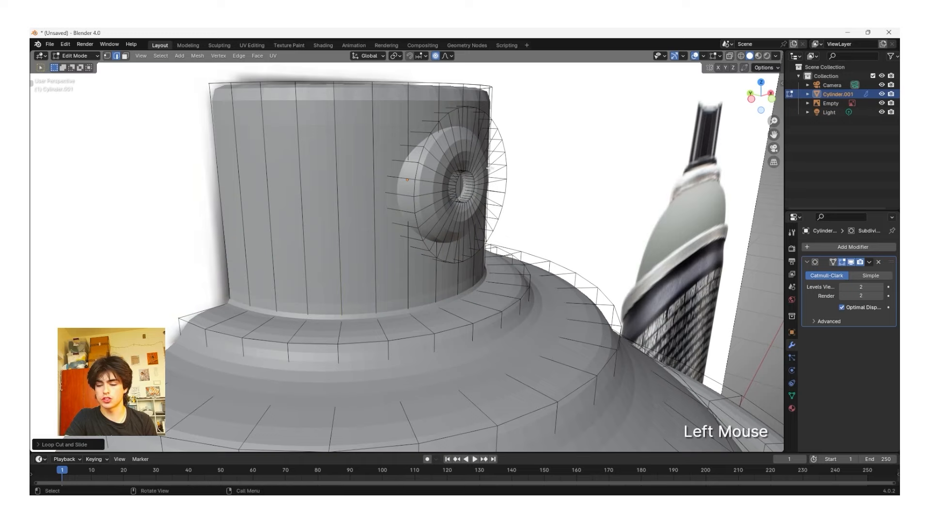
Step: Add a loop cut on the spray hole disc's front face and slide it outward to the disc's rim
key("ctrl+r")
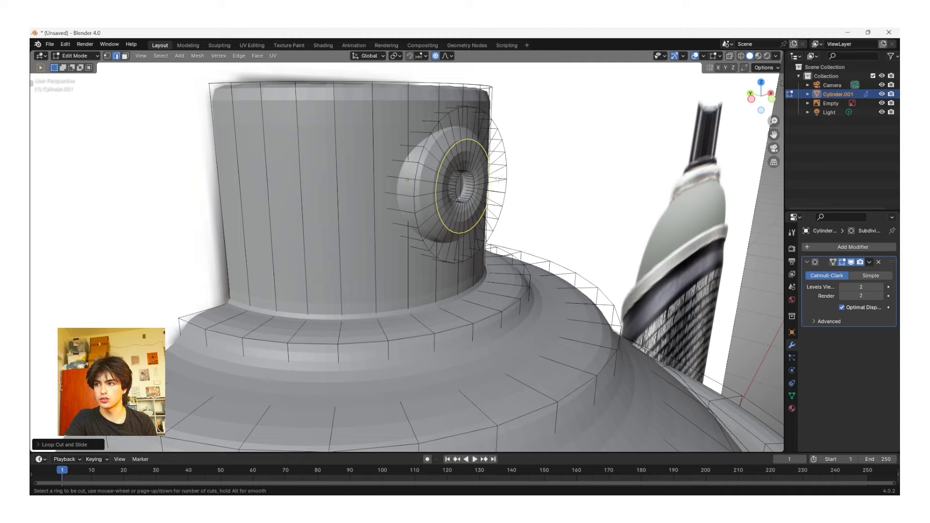
left_click(499, 179)
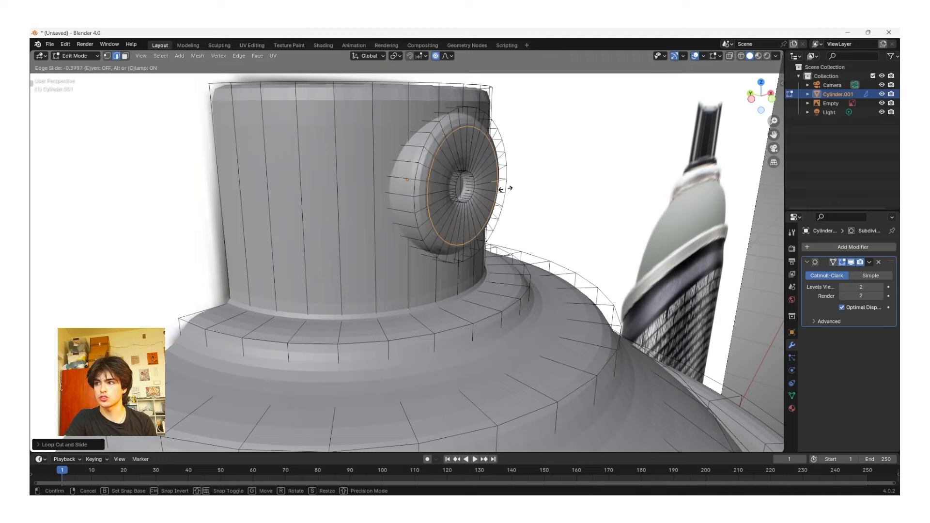
left_click(528, 213)
key("Tab")
key("ctrl+z")
key("ctrl+z")
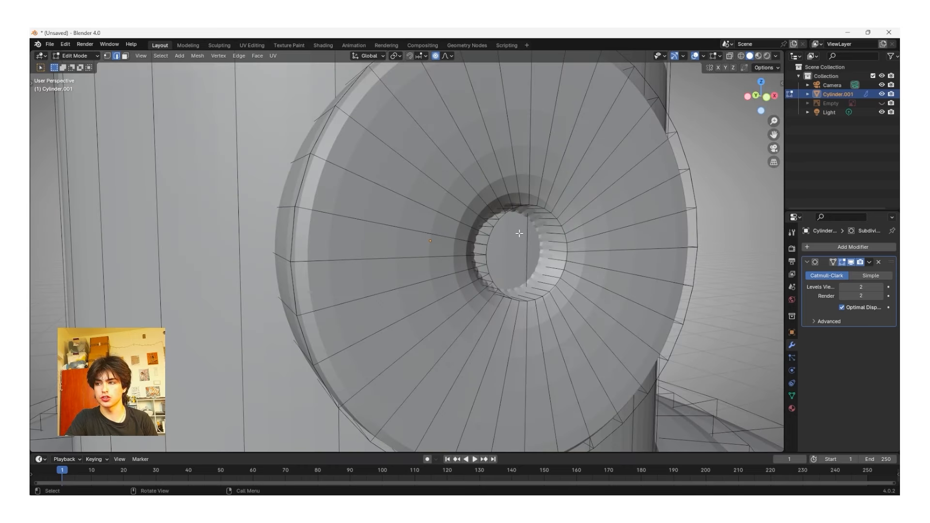
Step: Add two loop cuts inside the spray hole, sliding one to the front opening and the other toward the back
key("ctrl+r")
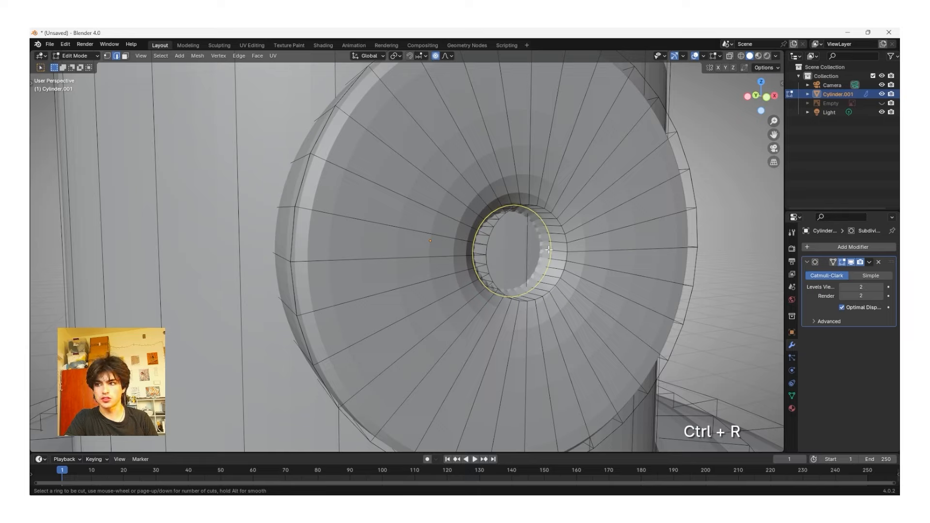
left_click(548, 244)
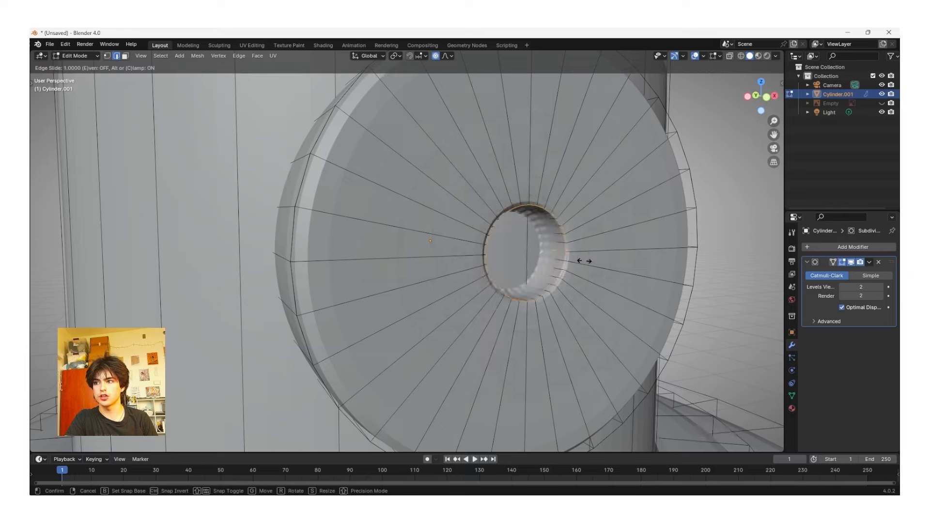
left_click(603, 271)
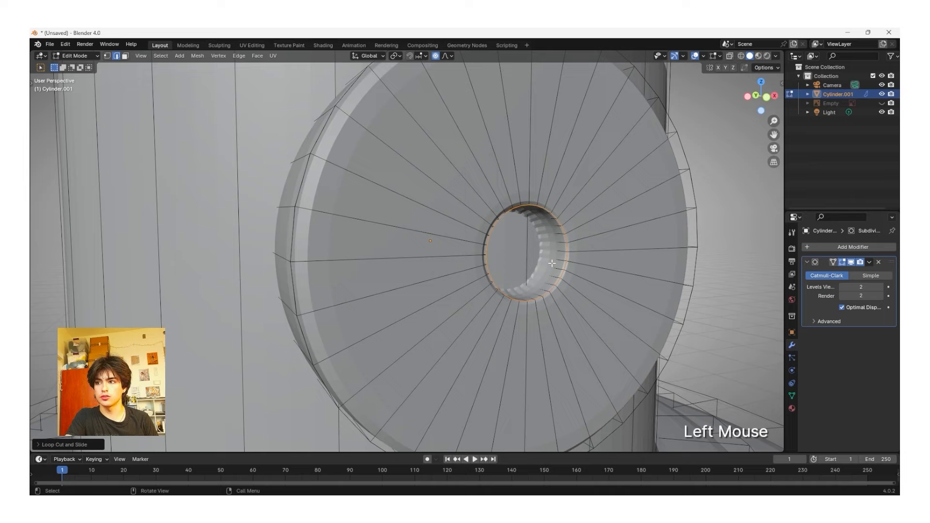
key("ctrl+r")
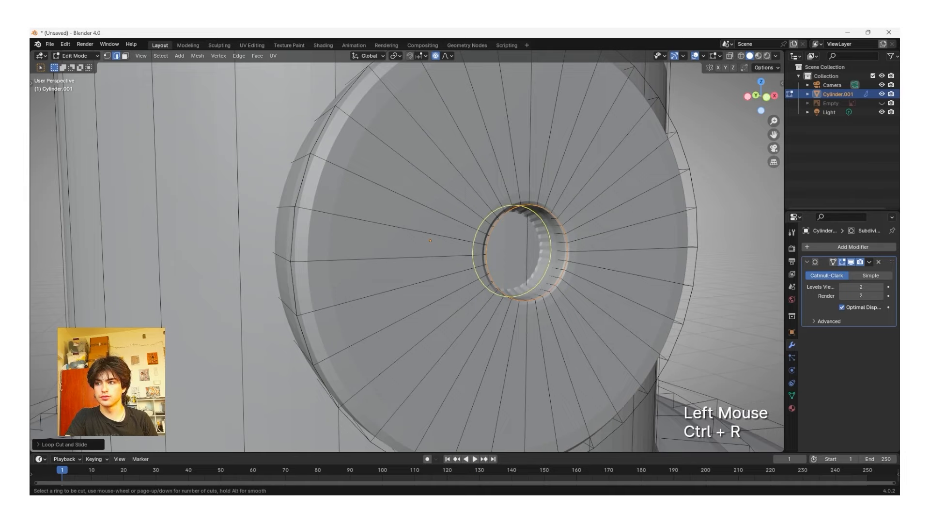
left_click(552, 264)
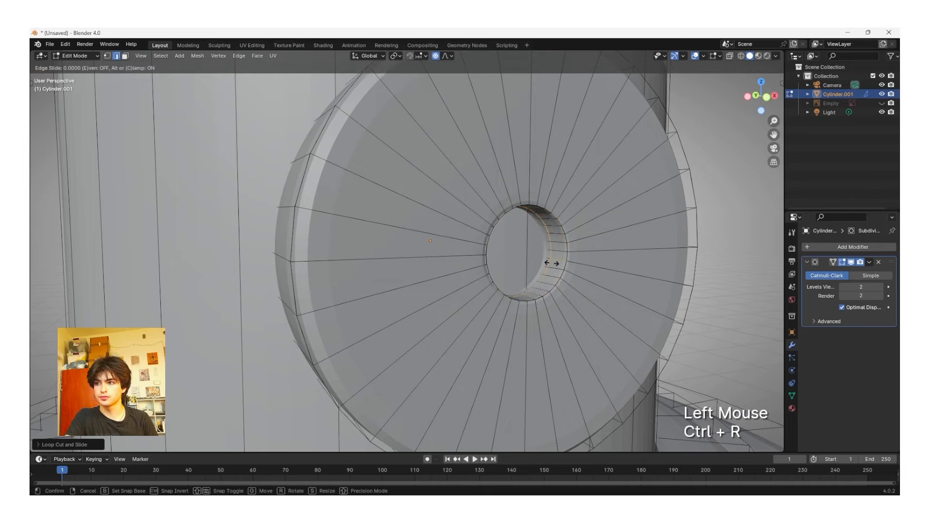
left_click(484, 256)
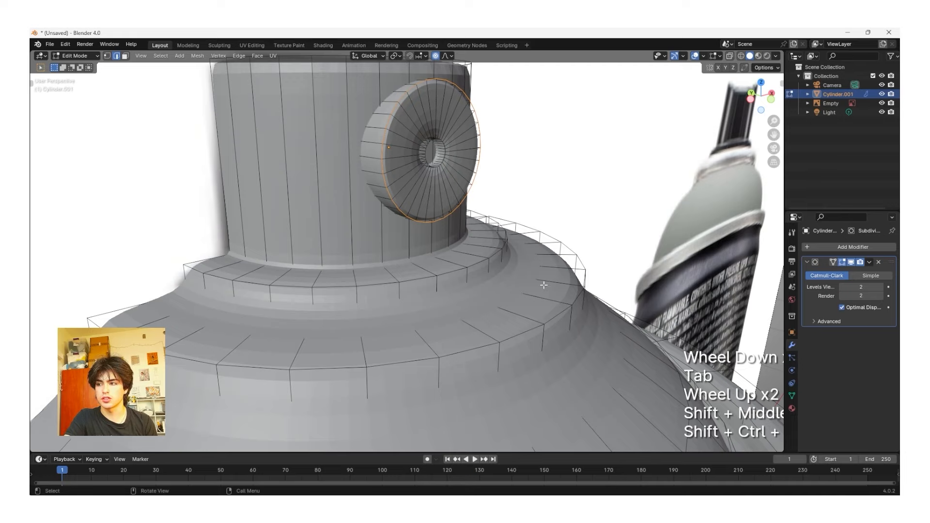
Step: Add a loop cut on the lower ledge beneath the nozzle and another on the dome, sliding the latter up against the ledge
key("ctrl")
key("ctrl+r")
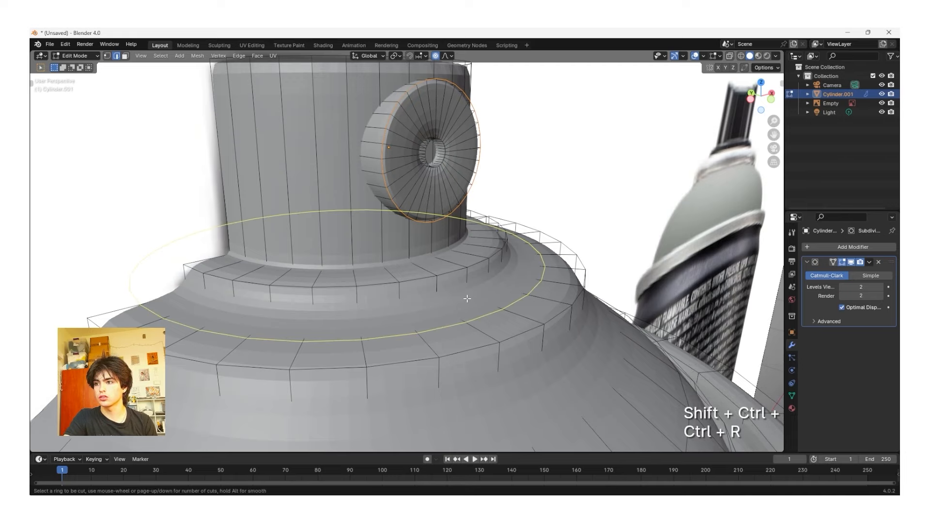
left_click(467, 299)
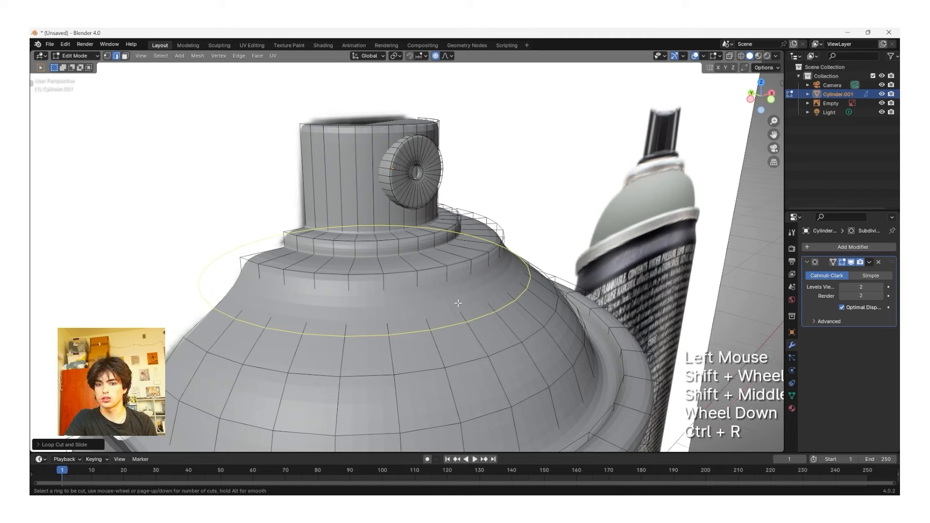
left_click(461, 304)
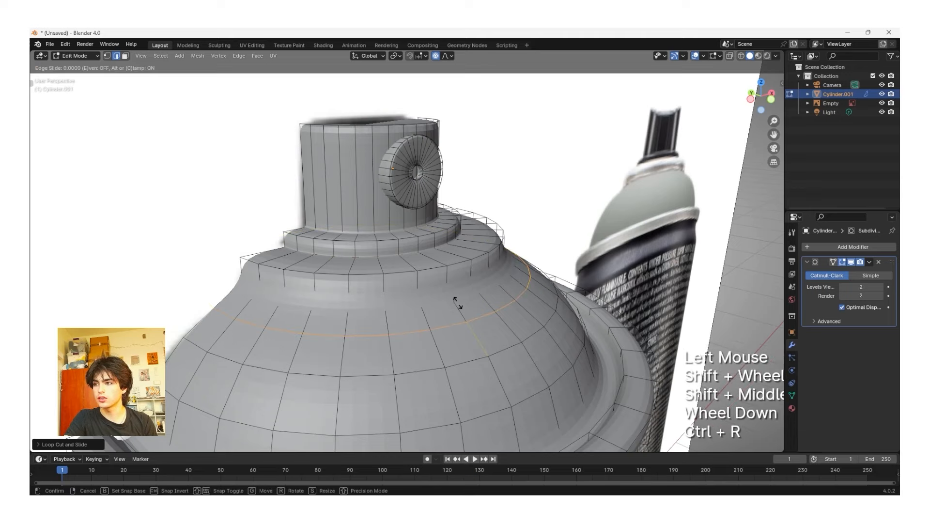
left_click(408, 281)
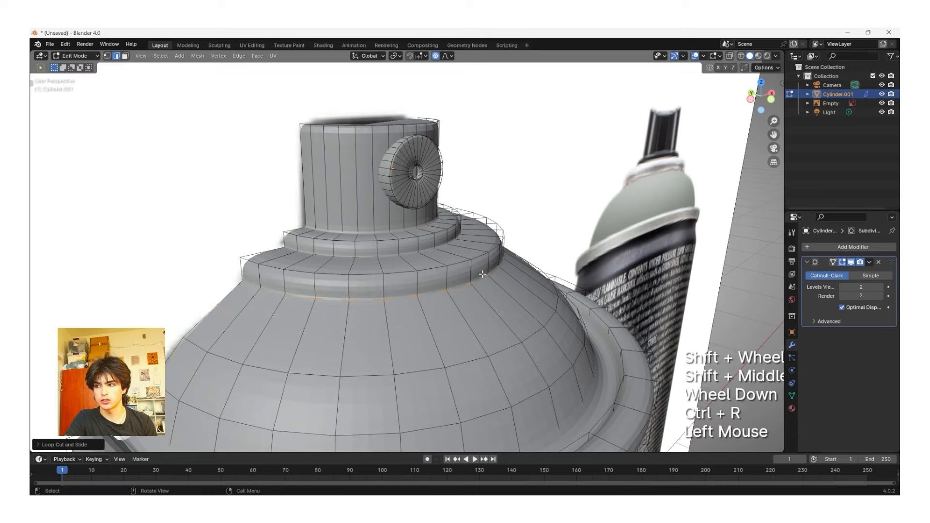
Step: Add a loop cut at the base of the dome and slide it down to the body's upper rim
middle_click_drag(513, 278, 551, 308, "shift")
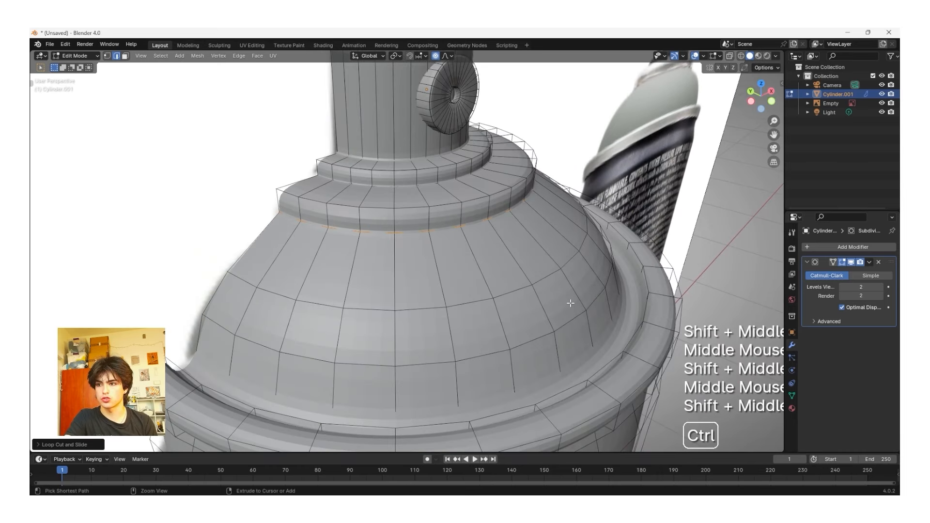
key("ctrl+r")
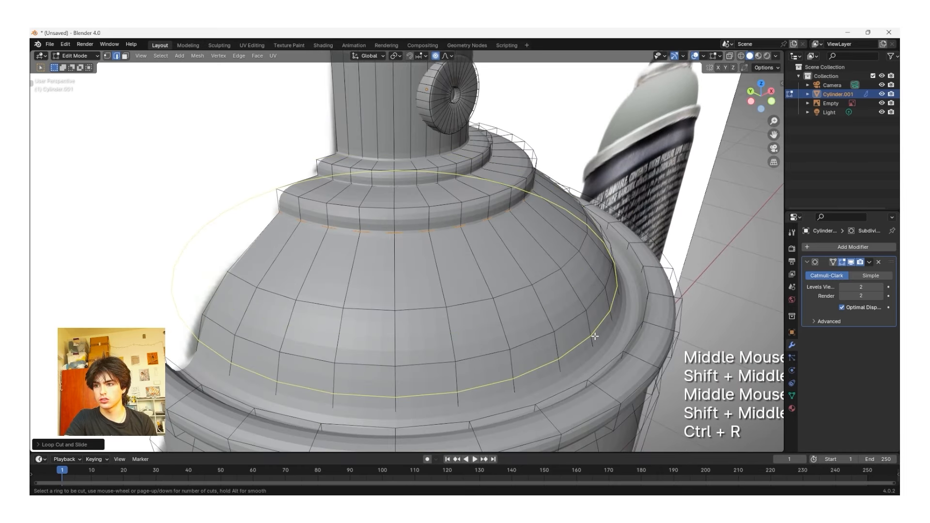
left_click(591, 332)
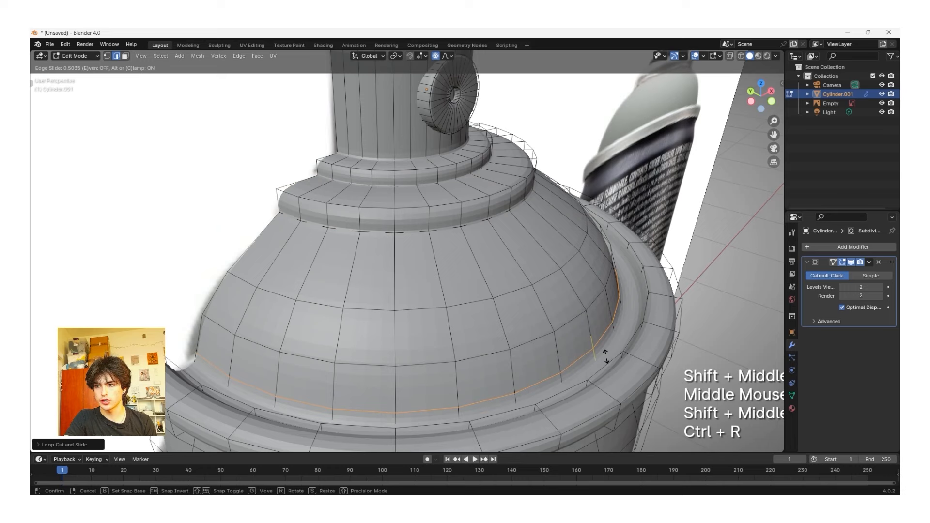
left_click(617, 381)
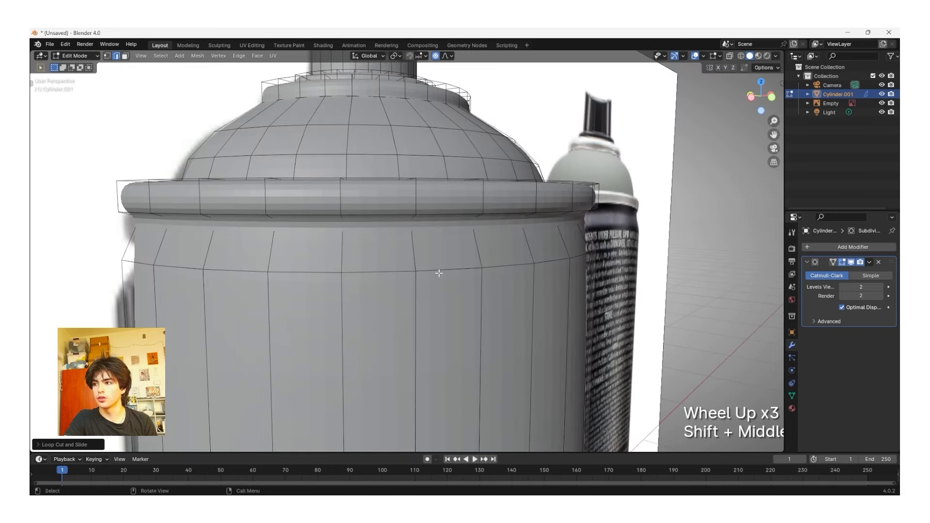
Step: Add a loop cut at the top of the can body and slide it up against the underside of the upper rim
key("ctrl+r")
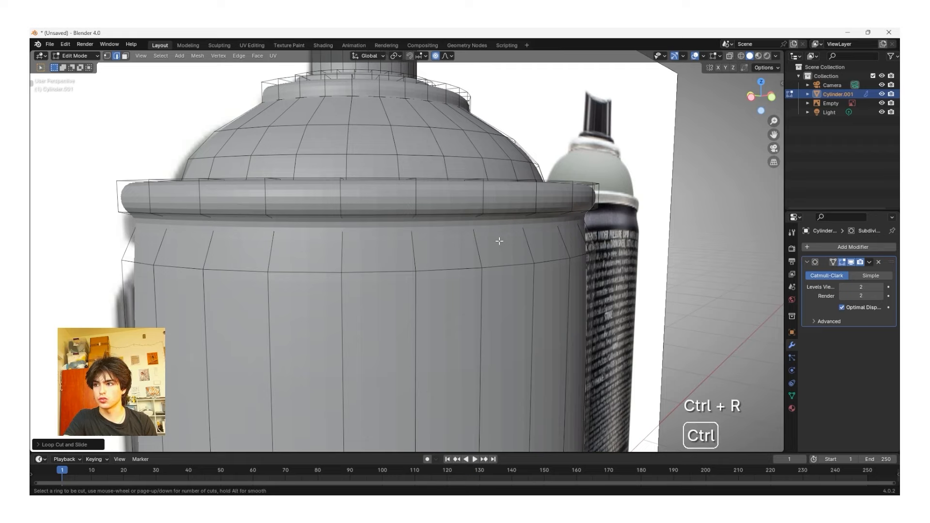
left_click(484, 226)
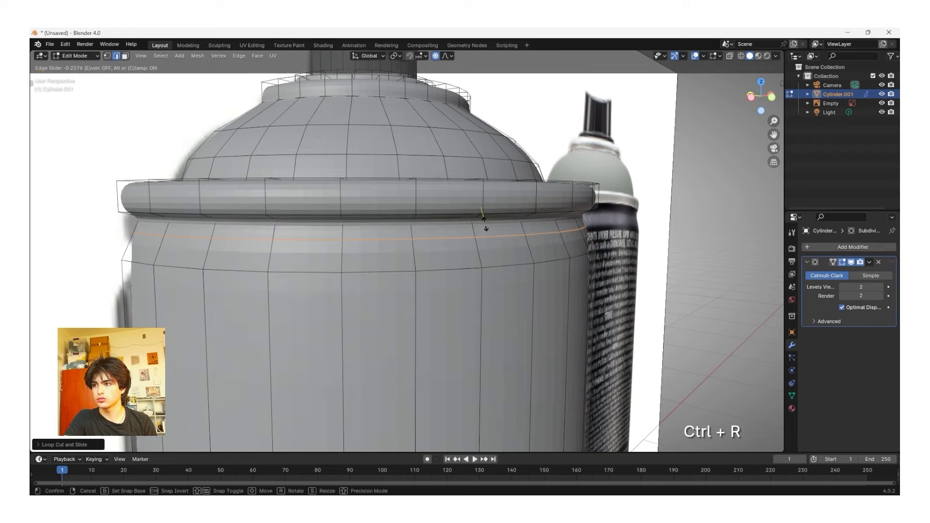
left_click(483, 184)
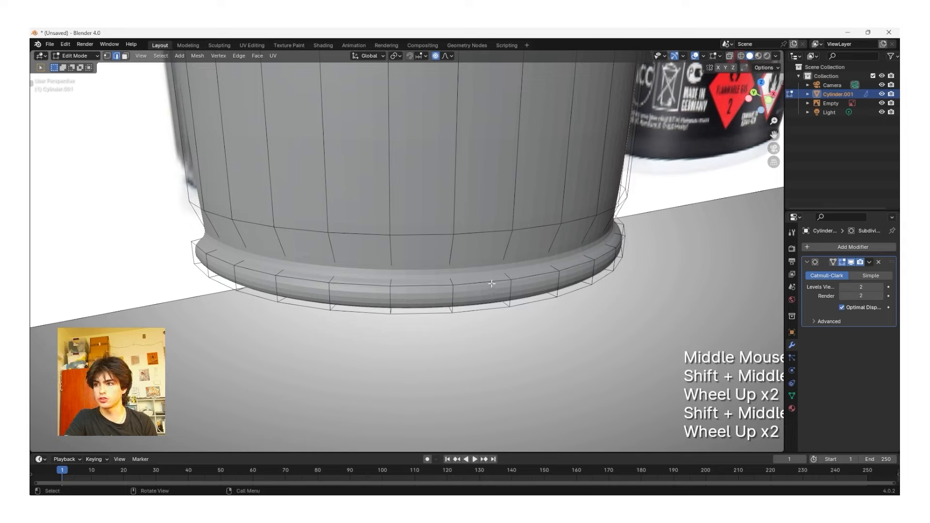
Step: Add a loop cut at the bottom of the can body and slide it down against the bottom rim
key("ctrl+r")
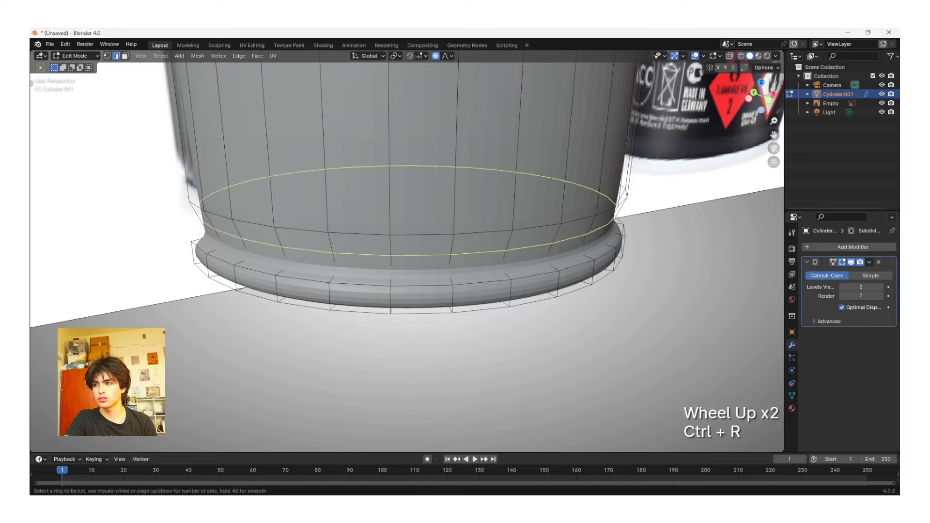
left_click(503, 275)
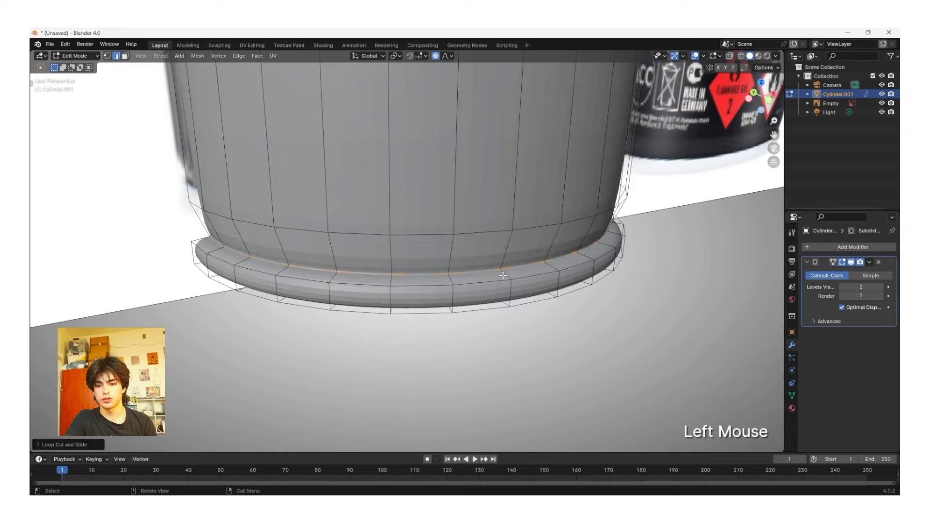
key("Tab")
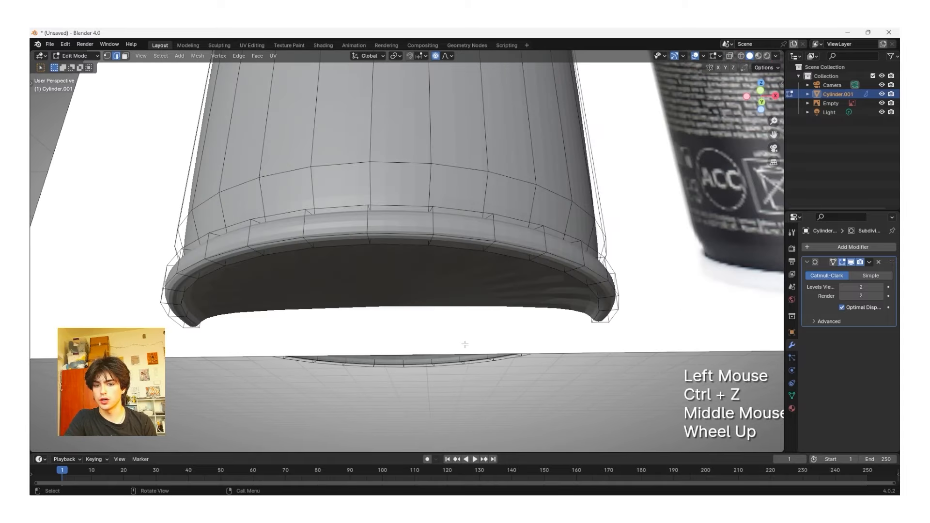
Step: Add a loop cut inside the can's bottom rim and slide it along the inner wall
middle_click_drag(465, 344, 291, 354)
key("ctrl+r")
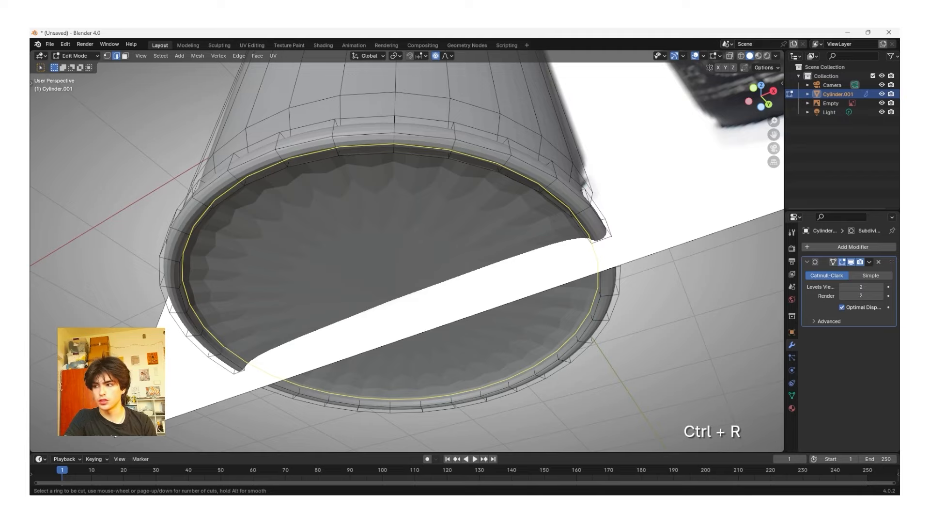
left_click(225, 310)
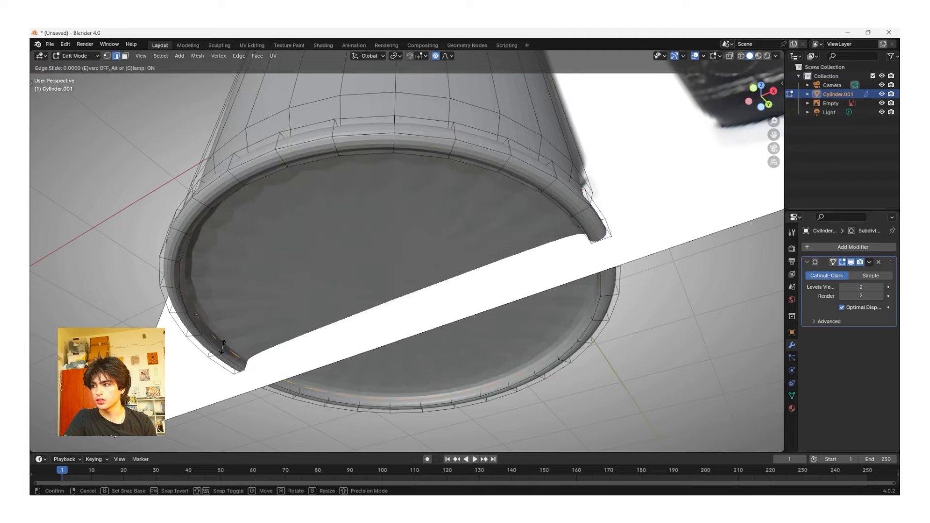
left_click(236, 264)
Step: Select the whole can in Object Mode and apply Shade Smooth to it
middle_click_drag(407, 343, 409, 357)
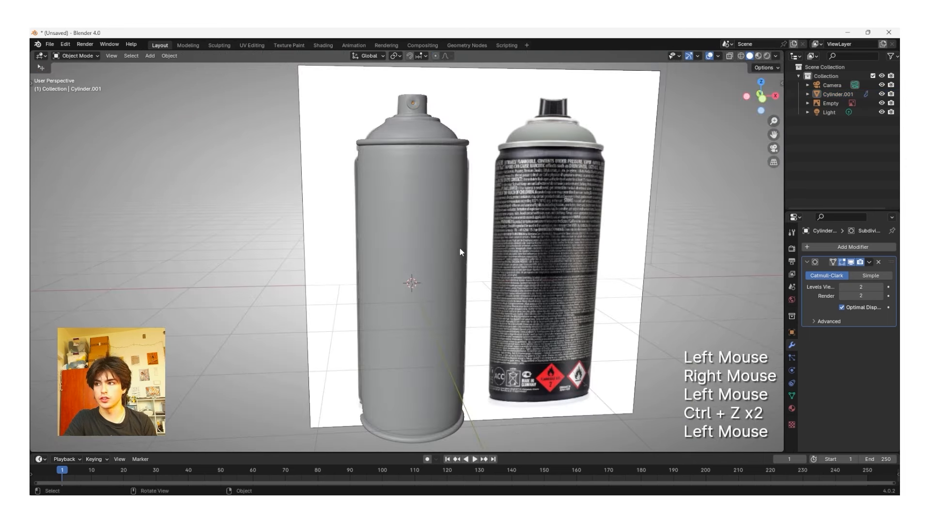
left_click(430, 241)
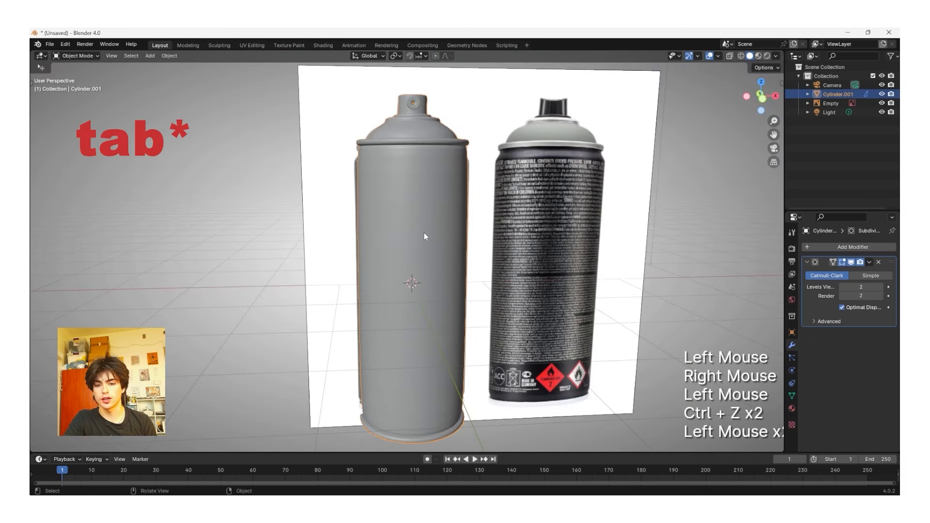
right_click(423, 232)
left_click(424, 231)
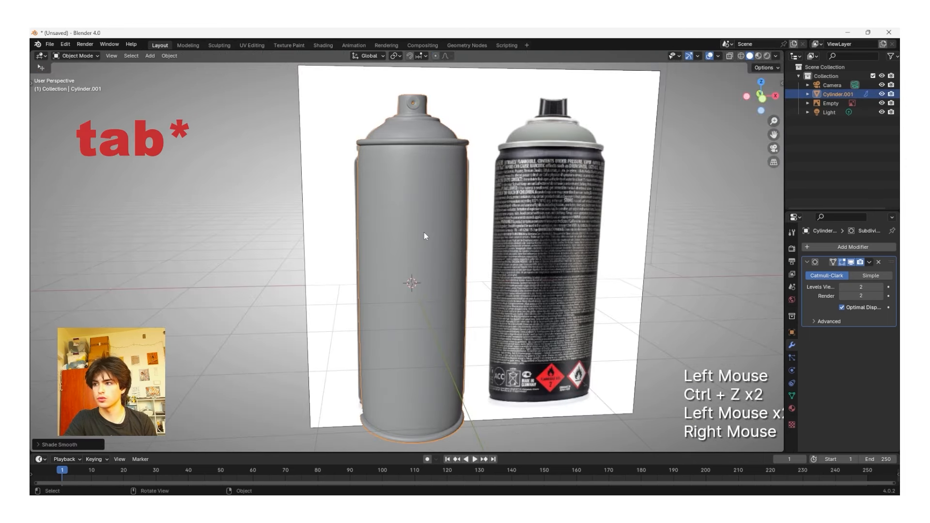
Step: Hide the reference image so only the spray can model shows in the viewport
middle_click_drag(423, 231, 622, 277)
left_click(553, 253)
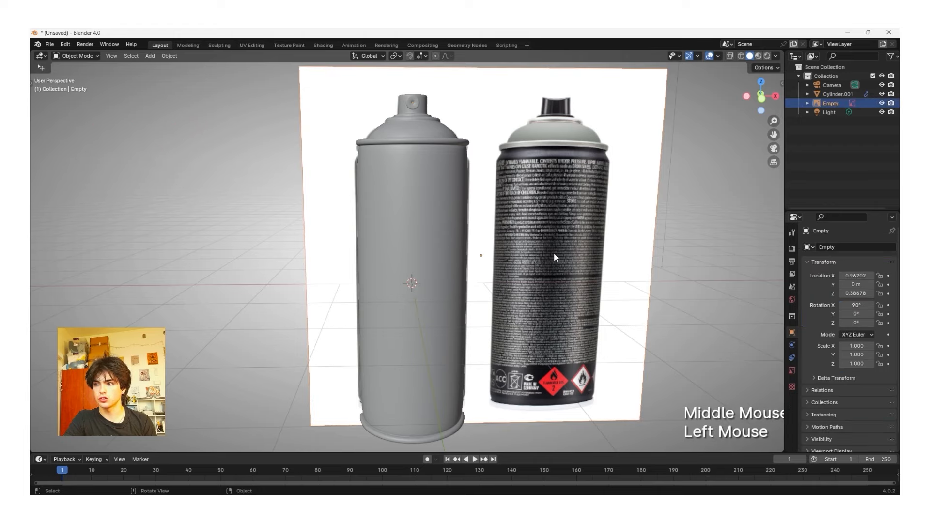
key("h")
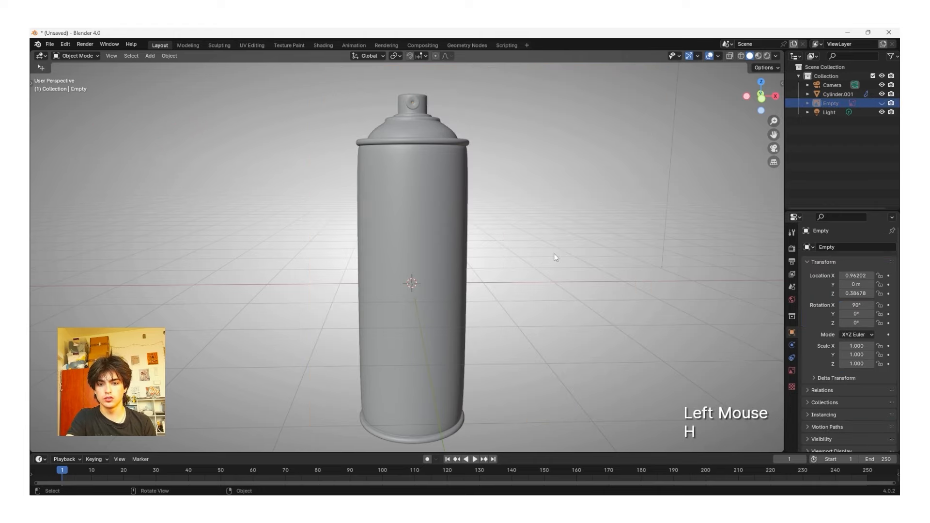
mouse_move(555, 257)
middle_mouse_down("shift")
mouse_move(510, 266)
mouse_move(772, 270)
mouse_move(94, 271)
mouse_move(149, 275)
middle_mouse_up("shift")
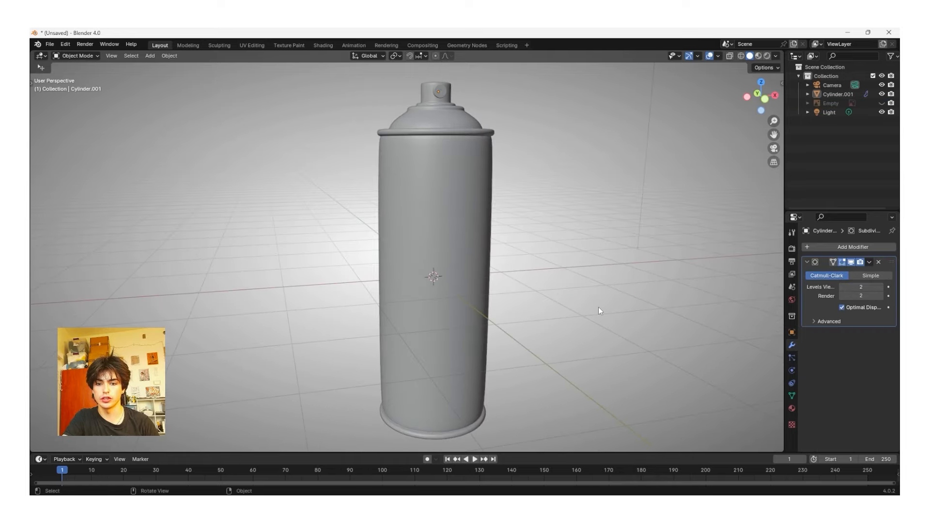
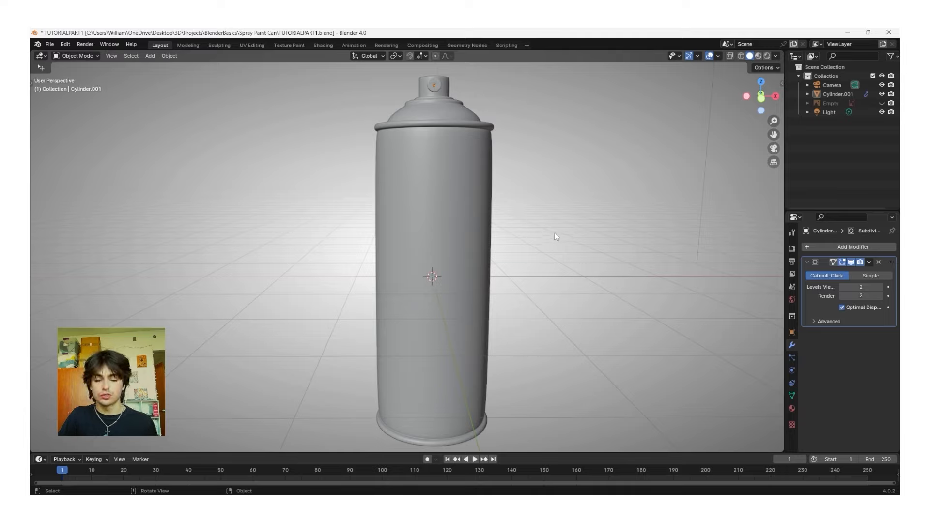
Step: Switch the viewport shading to Material Preview and set the can's origin to the 3D cursor
key("z")
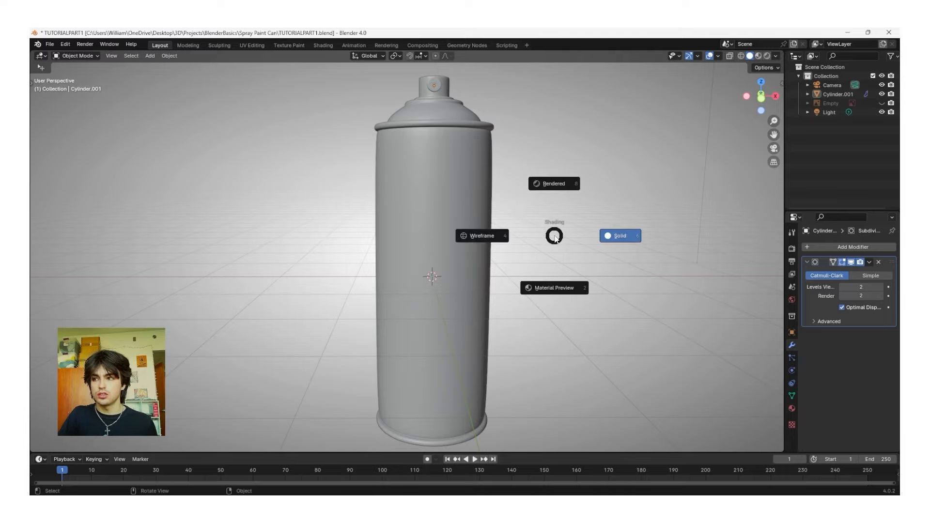
left_click(552, 294)
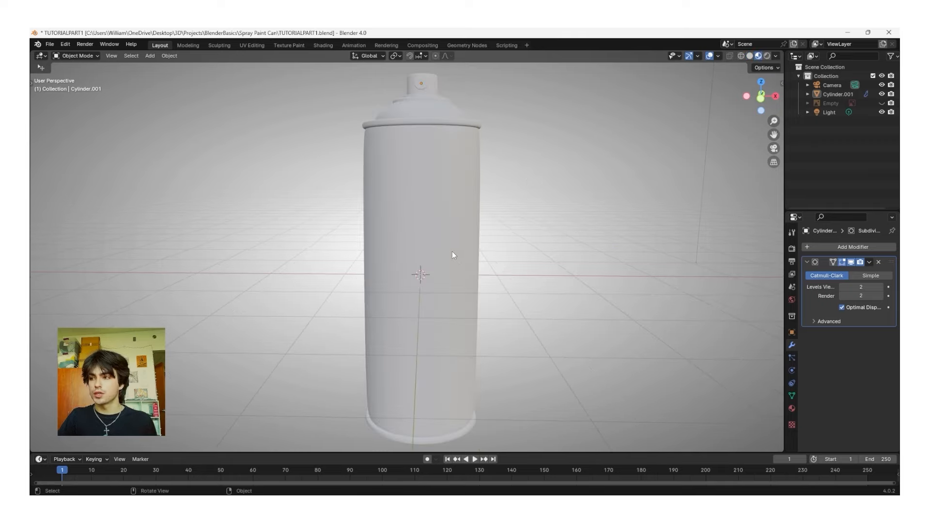
left_click(432, 238)
right_click(432, 237)
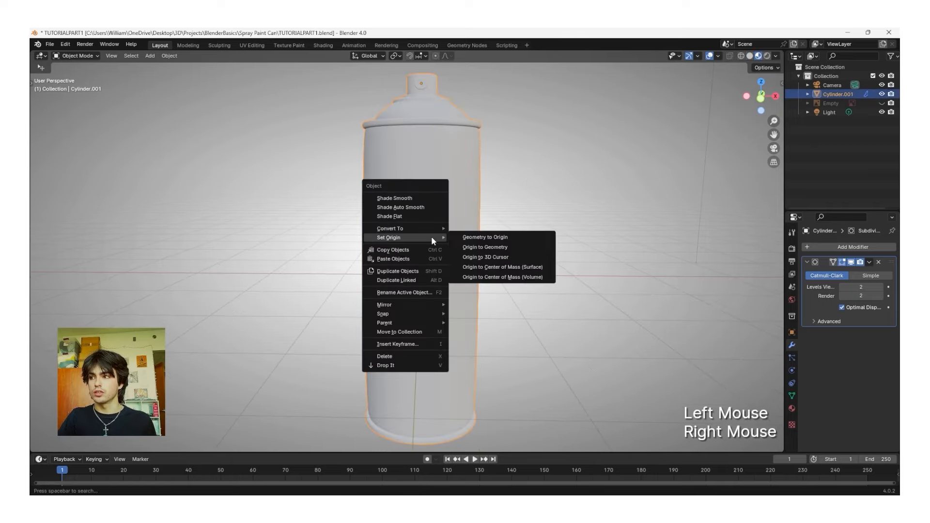
left_click(473, 257)
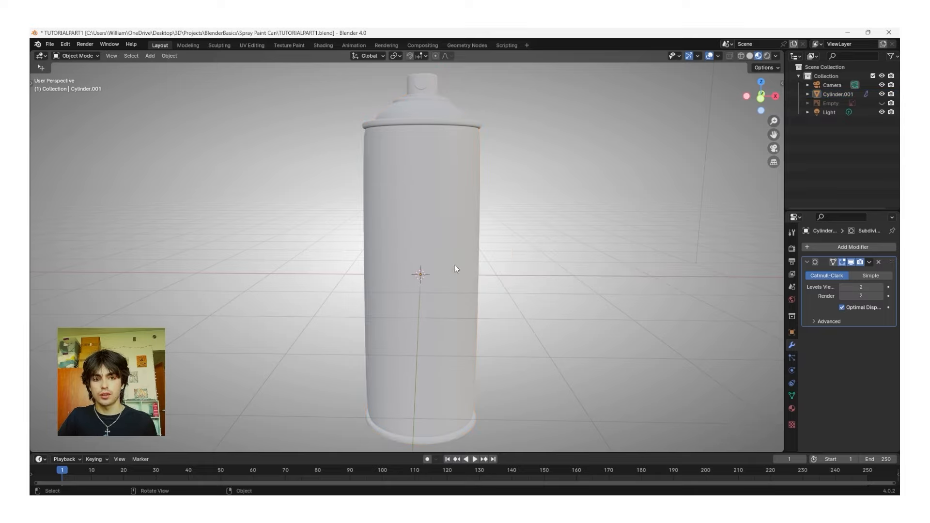
Step: Select the can's whole mesh in Edit Mode and create a new material named "Metal Rim" for it
left_click(450, 214)
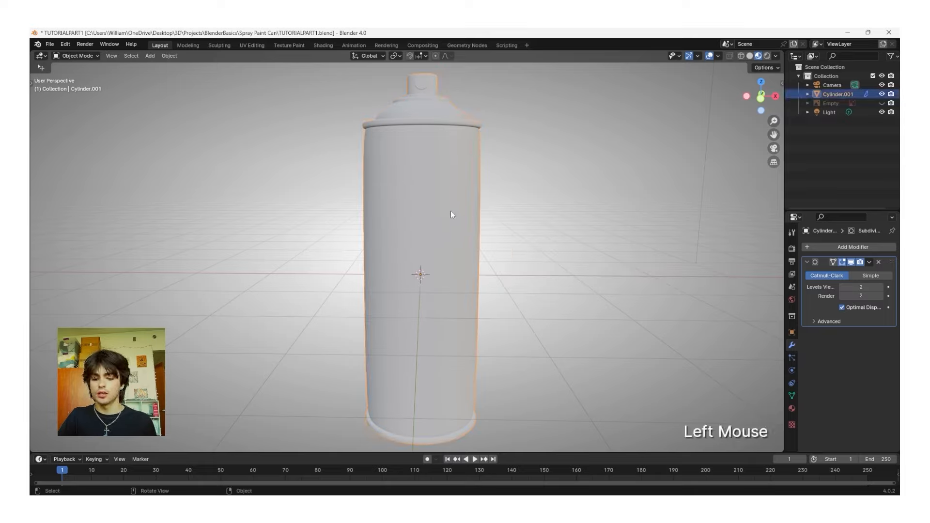
key("Tab")
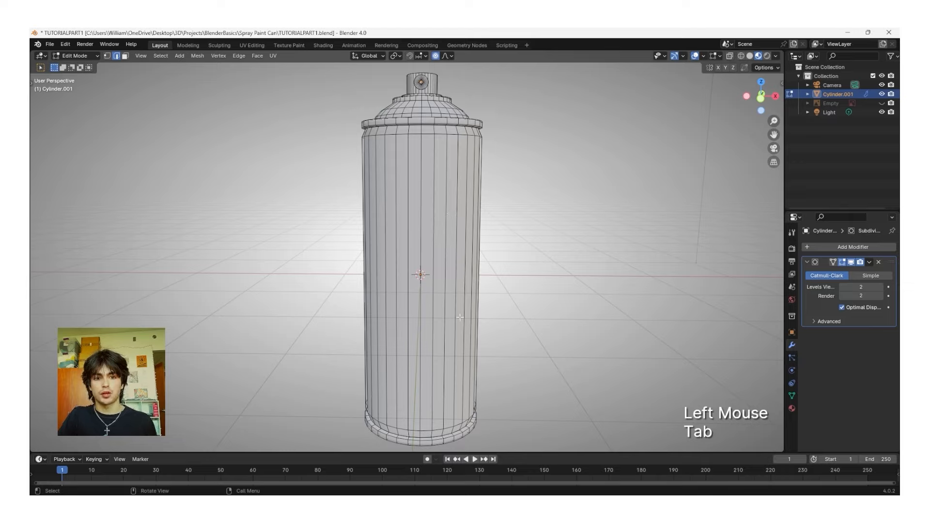
key("a")
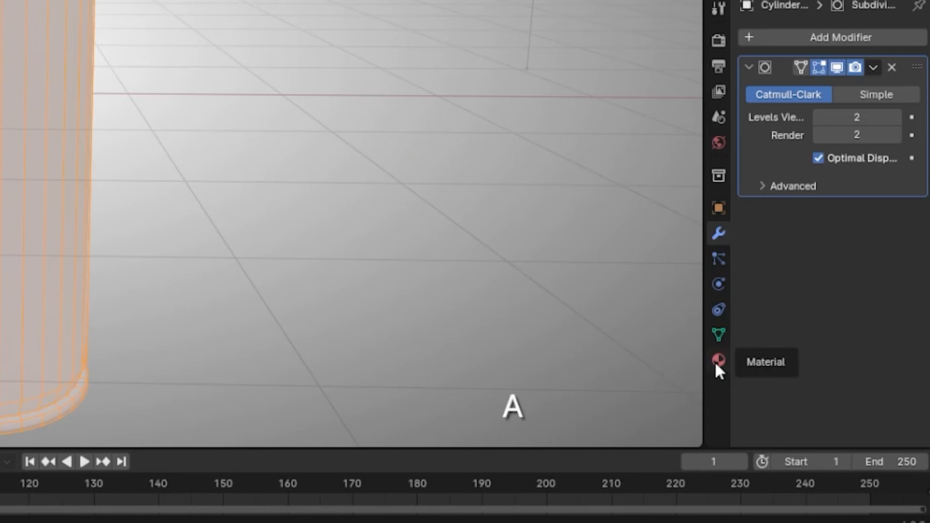
left_click(788, 409)
left_click(861, 285)
double_click(831, 250)
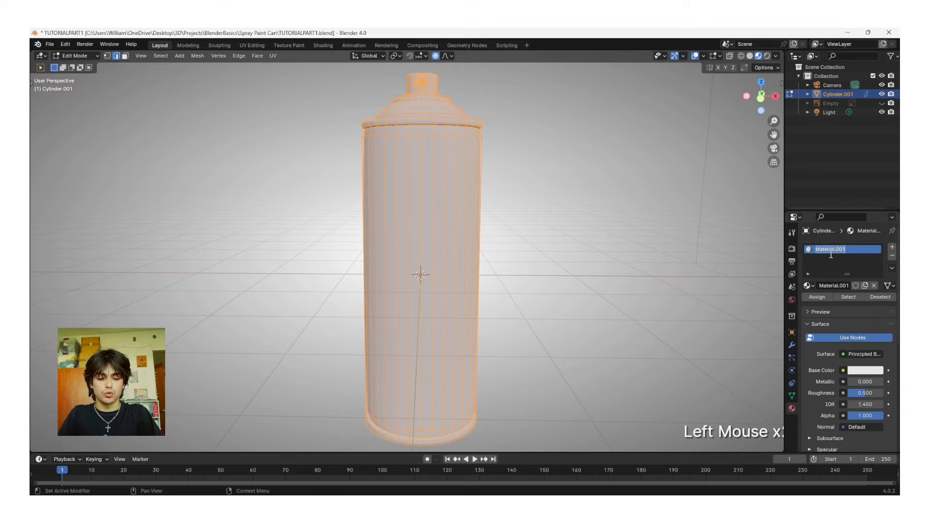
type("Metal Rim")
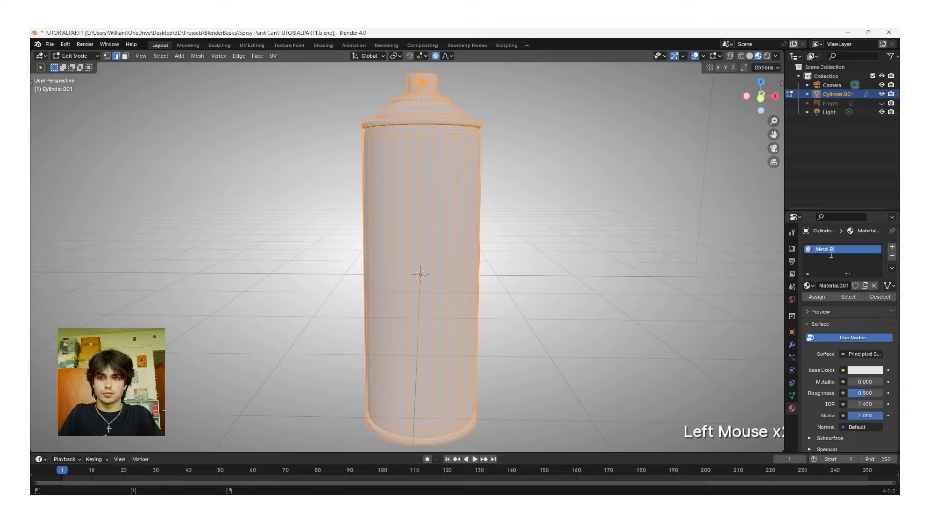
Step: Give the Metal Rim material a slightly darker light grey base color, Metallic 0.900 and Roughness 0.325, and view the can in Object Mode
left_click(865, 370)
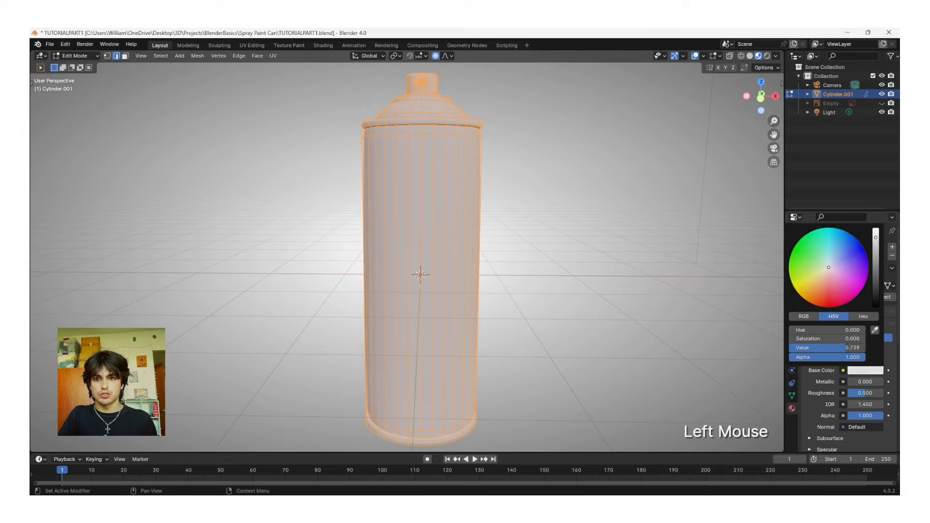
left_click_drag(851, 348, 837, 347)
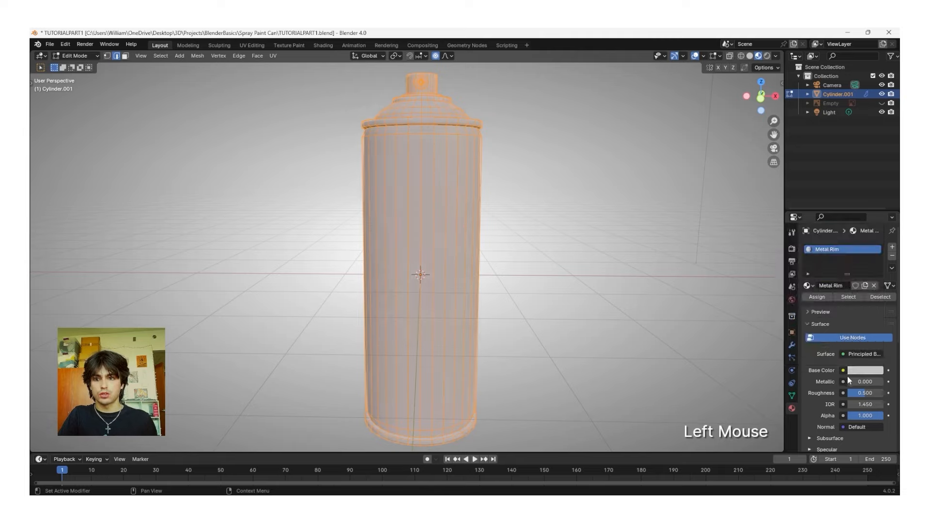
mouse_move(858, 384)
left_mouse_down()
mouse_move(889, 383)
mouse_move(859, 393)
left_mouse_up()
key("Tab")
key("a")
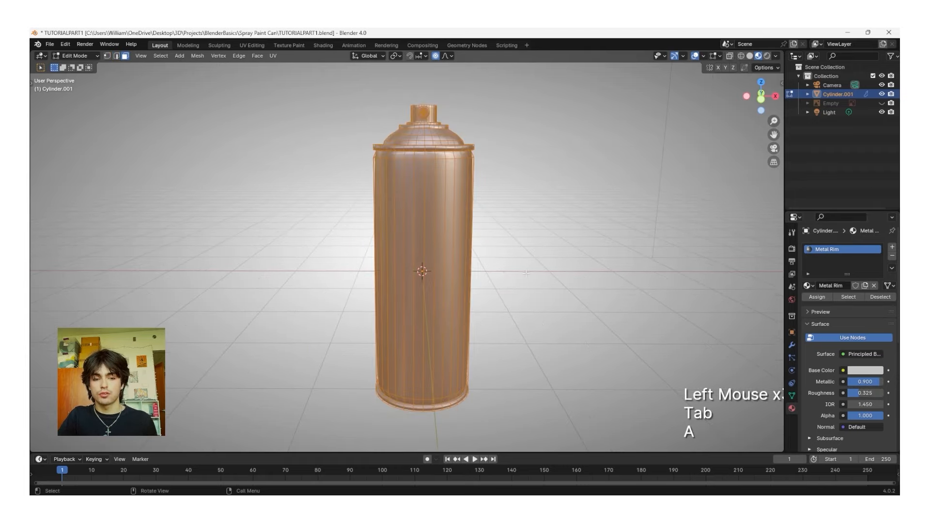
key("Tab")
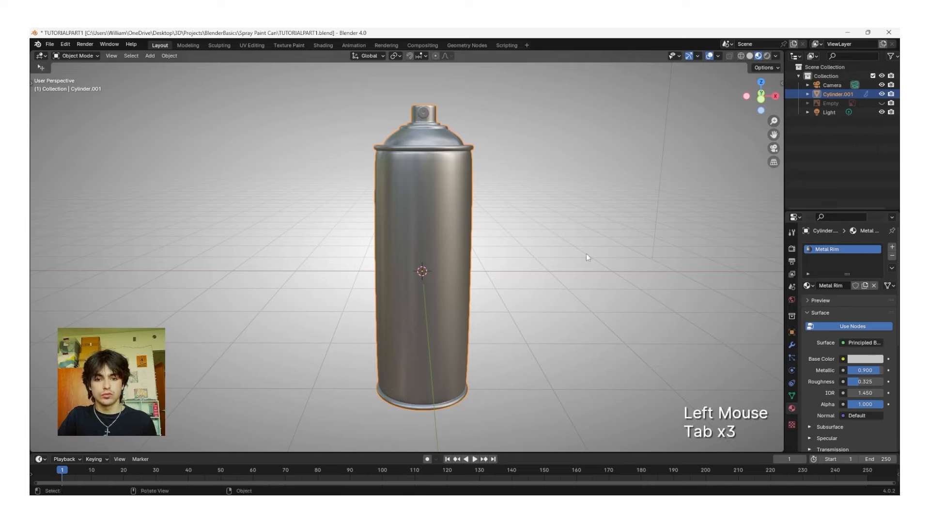
Step: Return to editing the can's mesh in face select mode with all faces deselected, viewing the can's top up close
key("Tab")
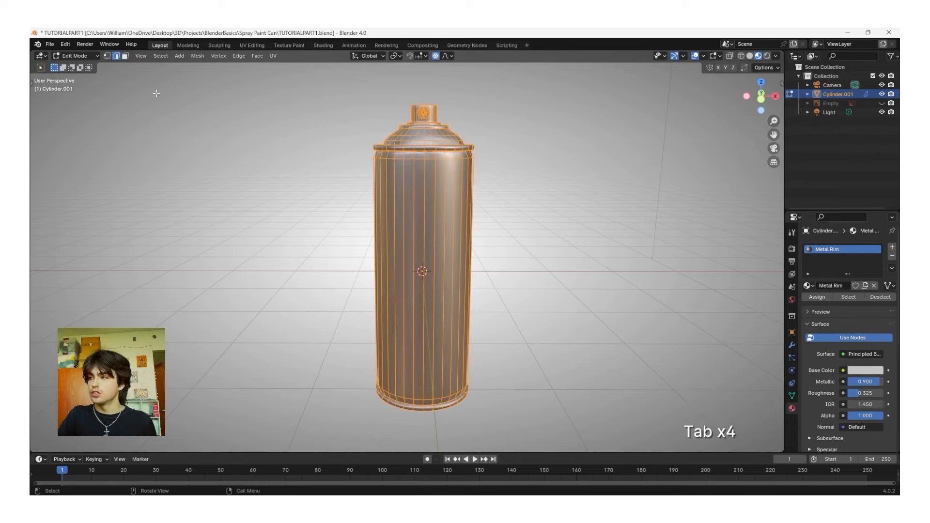
left_click(125, 56)
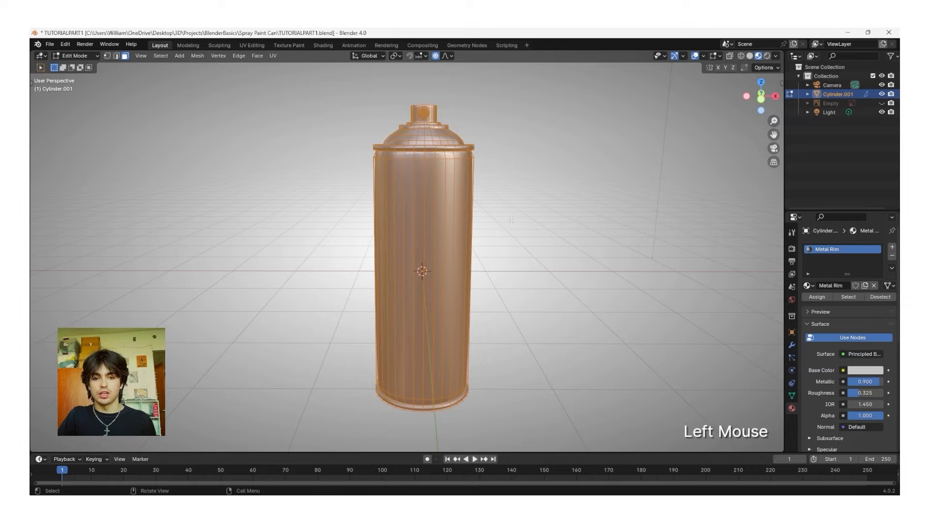
left_click(537, 220)
middle_click_drag(537, 220, 465, 208)
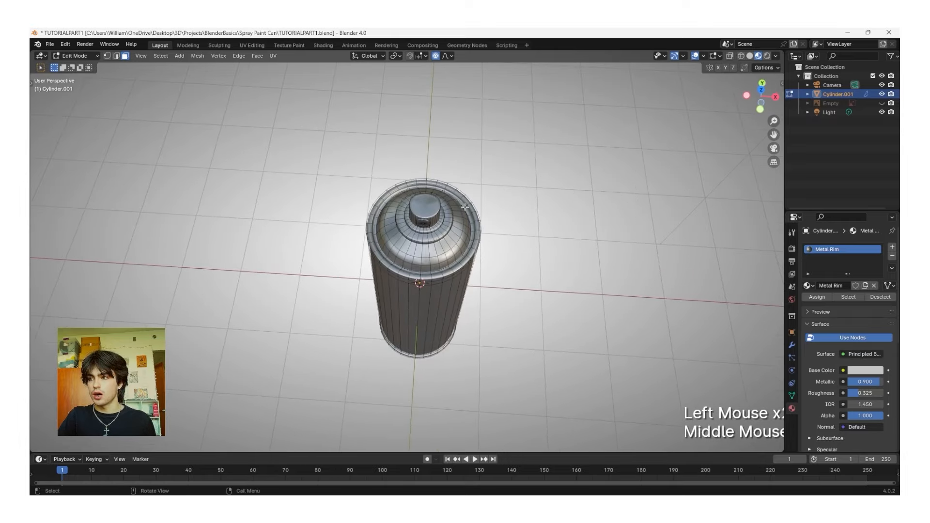
scroll(448, 209, "up", 2)
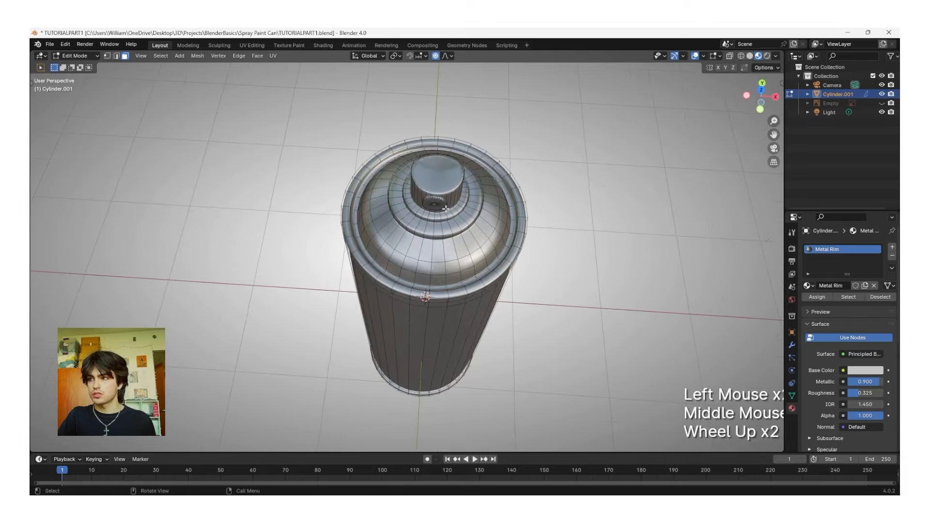
Step: Select the nozzle's top face and grow the selection down over the whole can, stopping before the bottom metal rim
left_click(441, 171)
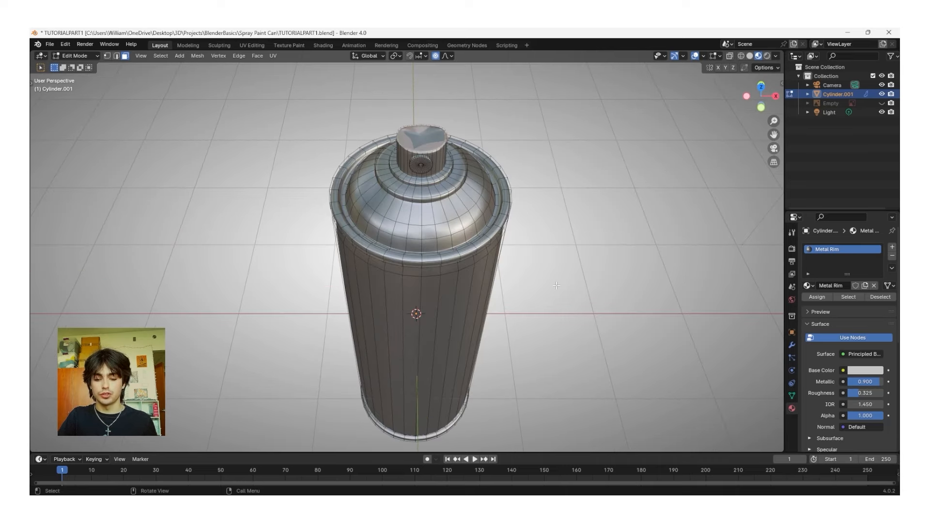
key("ctrl+KP_Add")
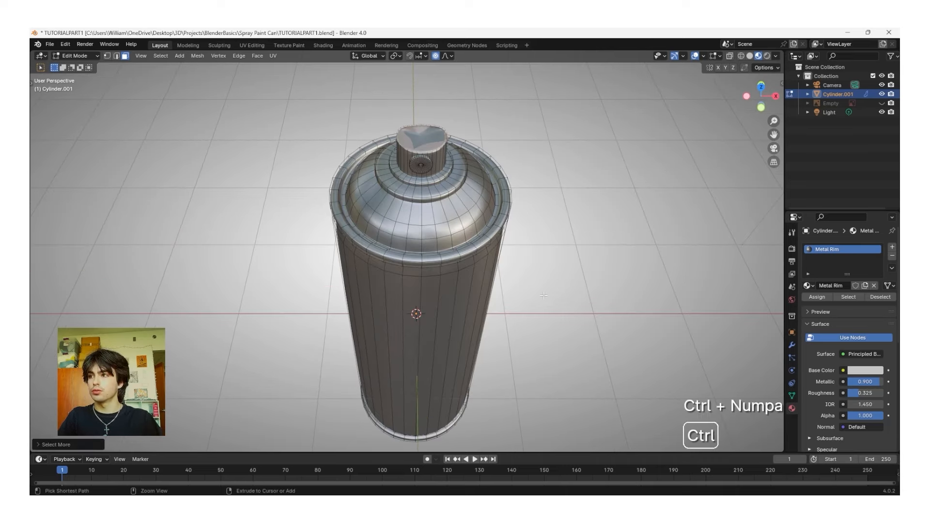
key("ctrl+KP_Add")
key("ctrl+KP_Add")
key("ctrl+KP_Add")
key("ctrl+KP_Add")
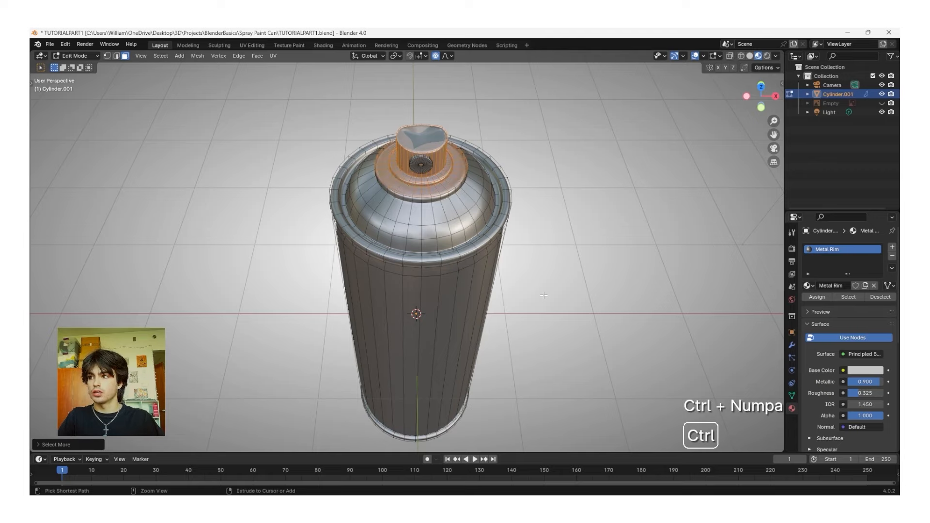
key("ctrl+KP_Add")
key("ctrl+KP_Add")
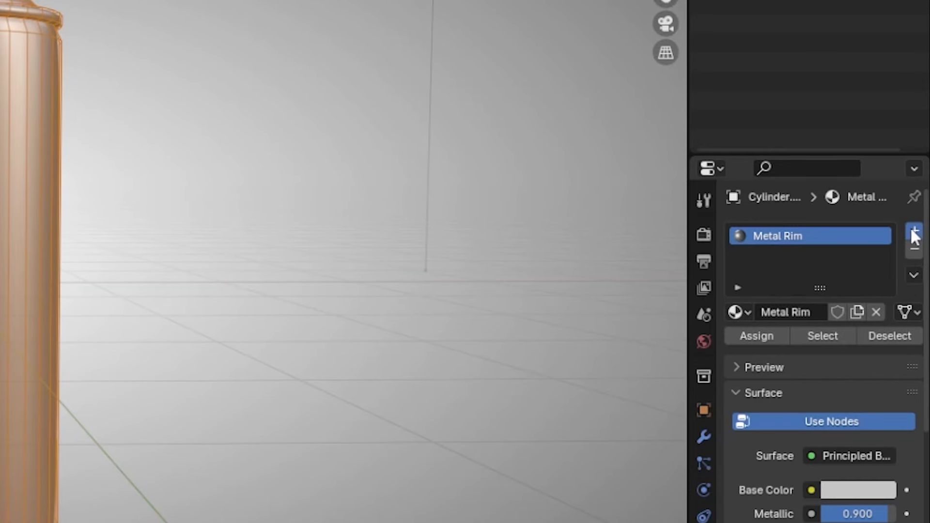
Step: Create a new material named Paper in a second slot and assign it to the selected can faces
left_click(913, 232)
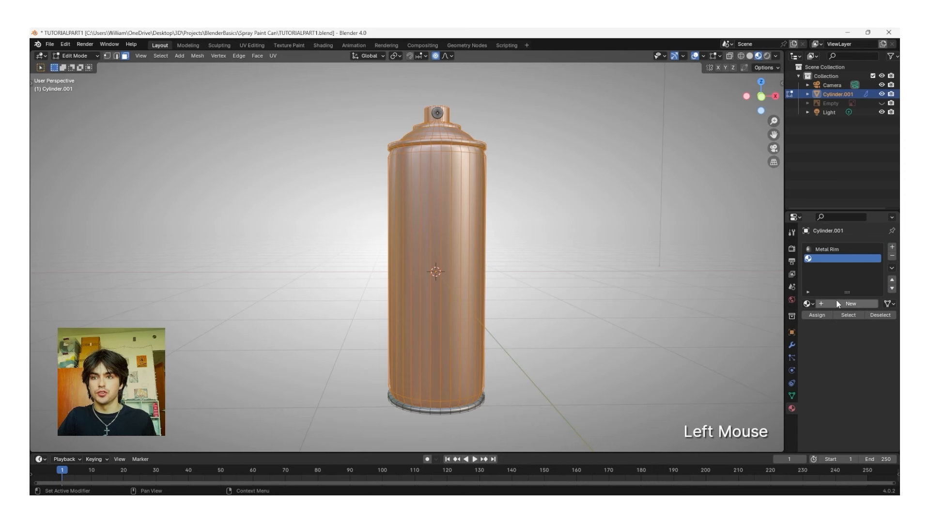
left_click(838, 304)
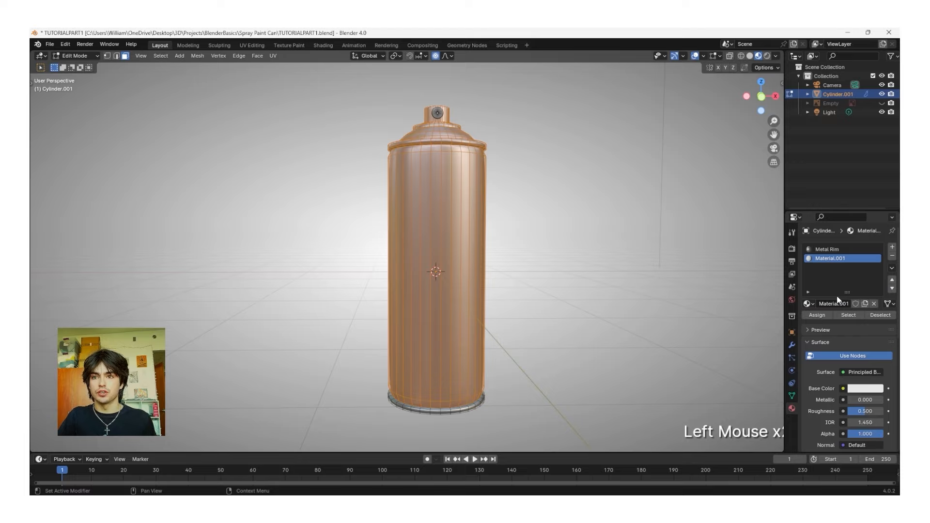
double_click(832, 258)
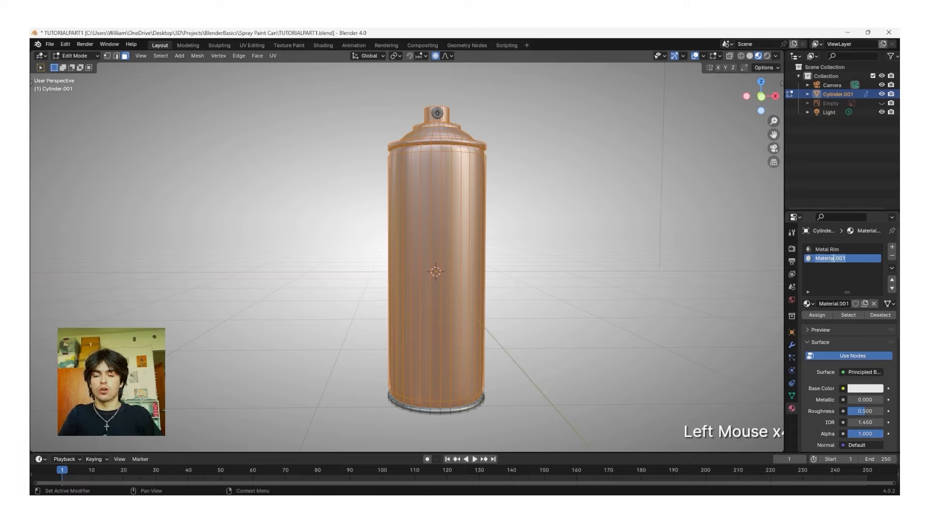
type("Paper")
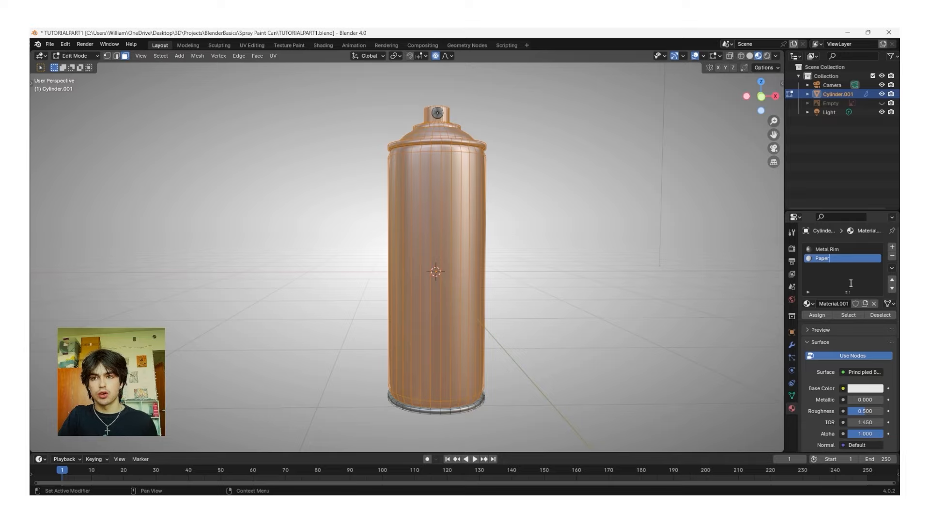
left_click(818, 316)
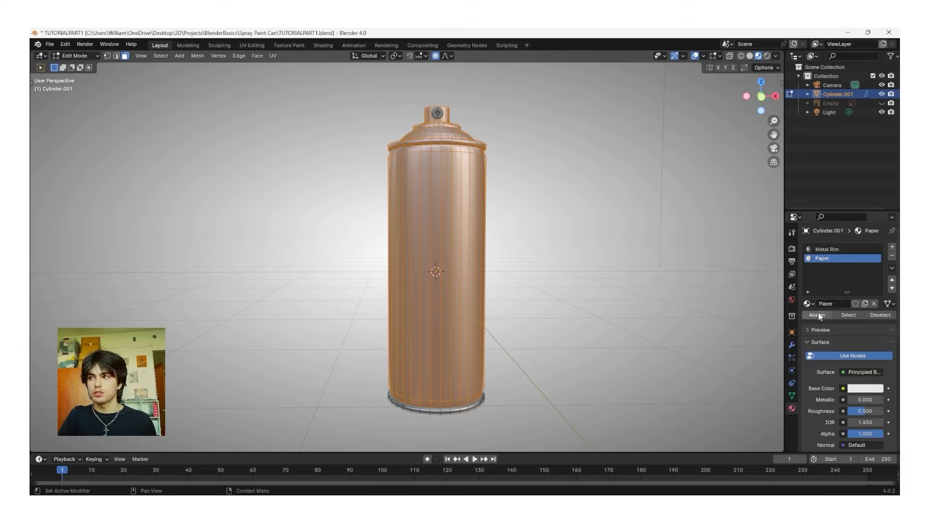
left_click(818, 315)
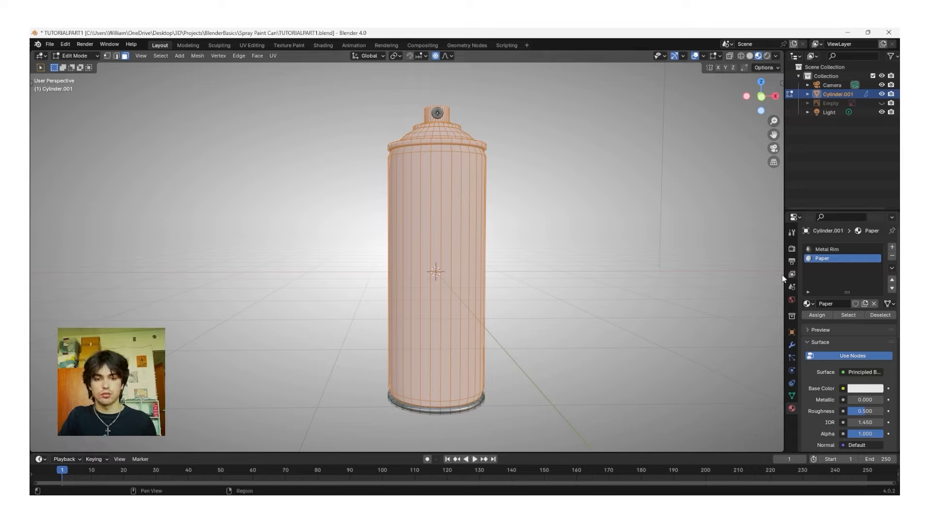
Step: Shrink the selection to the top rim, dome and nozzle, and assign the Metal Rim material to these faces
middle_click_drag(479, 289, 490, 290)
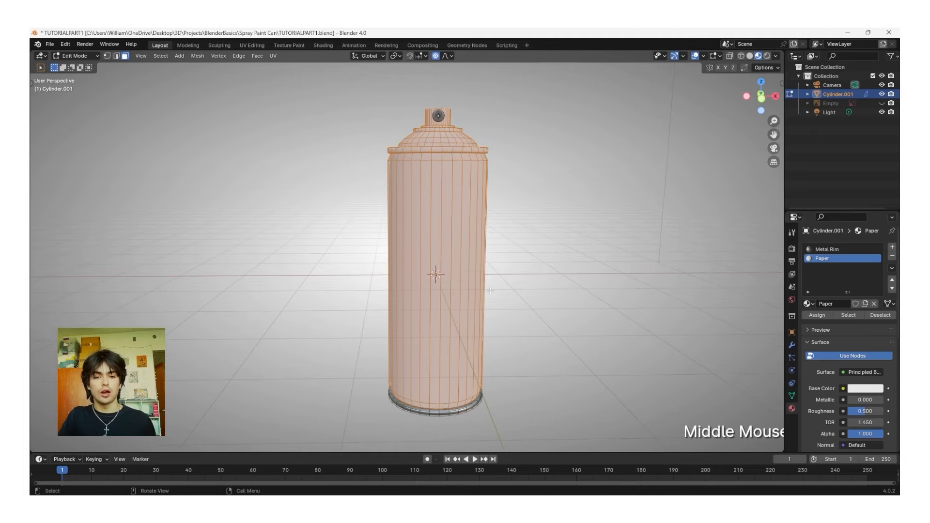
key("ctrl")
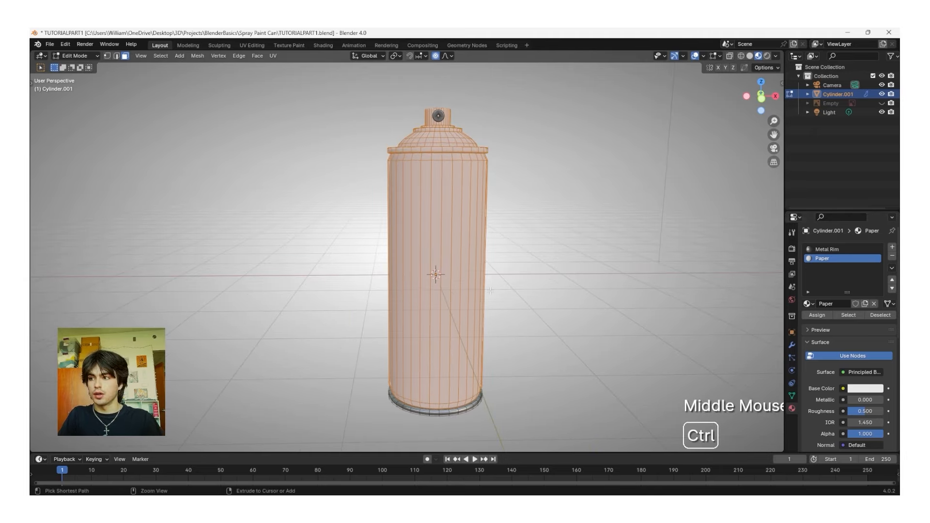
key("ctrl+KP_Subtract")
key("ctrl+KP_Subtract")
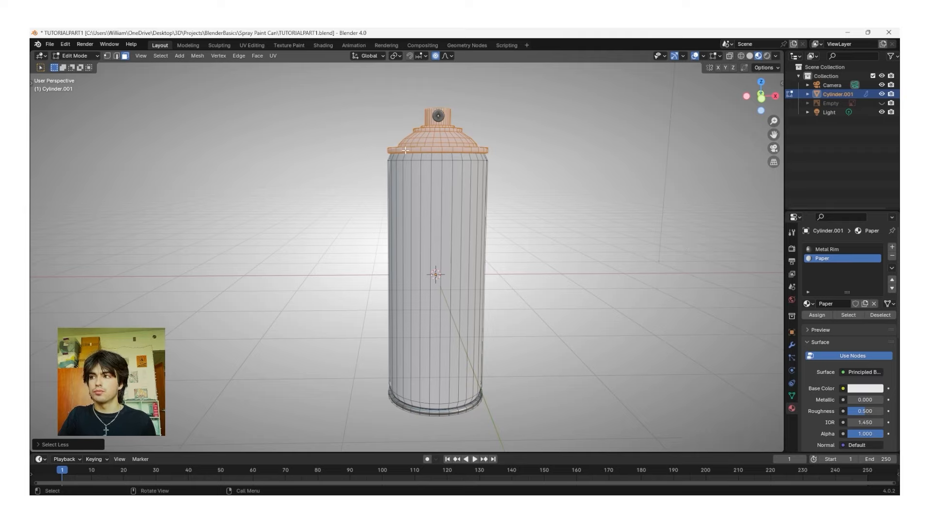
key("KP_Decimal")
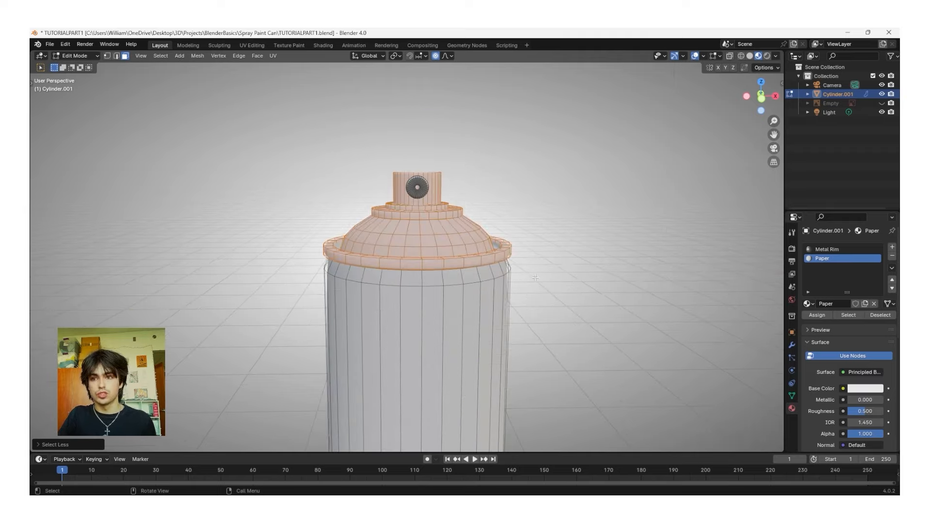
left_click(844, 249)
left_click(818, 316)
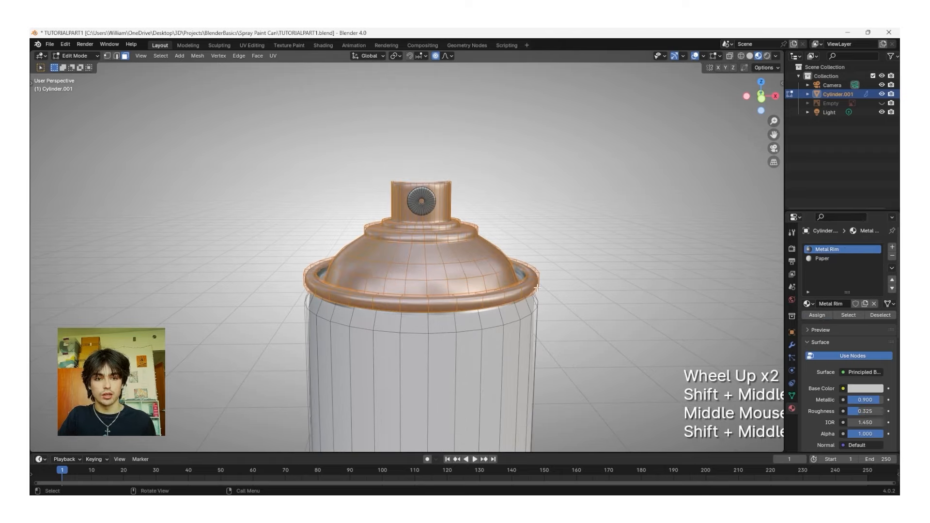
Step: Shrink the selection off the top rim so only the dome, collar and nozzle stay selected
key("ctrl+KP_Subtract")
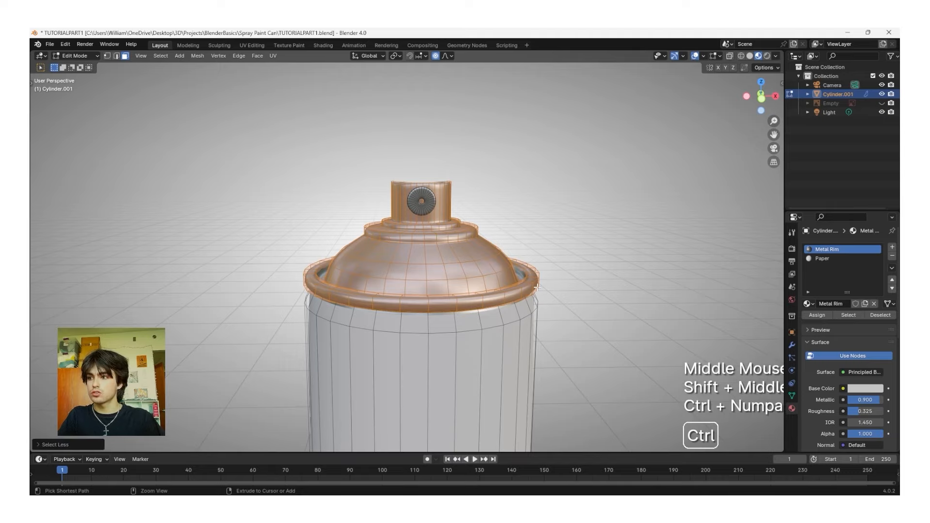
key("ctrl+KP_Subtract")
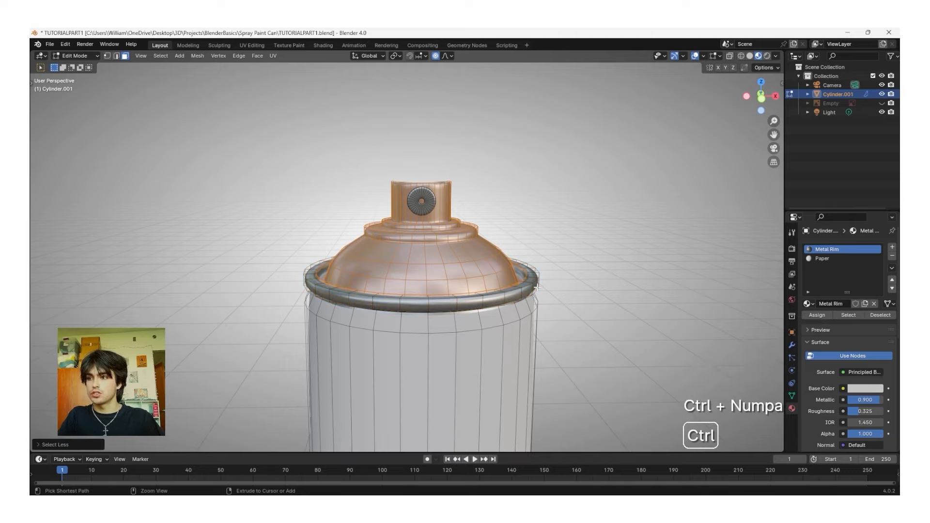
middle_click_drag(537, 288, 582, 320)
scroll(582, 320, "down", 2)
scroll(581, 320, "up", 4)
middle_click_drag(582, 320, 643, 345, "shift")
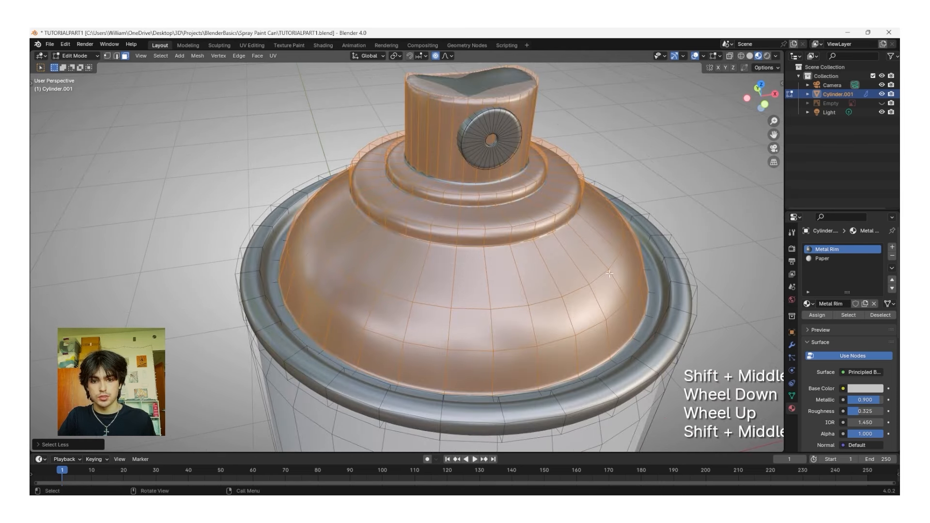
middle_click_drag(609, 273, 630, 279)
Step: Create a new material named Top in a third slot and assign it to the selected dome, collar and nozzle faces
left_click(892, 247)
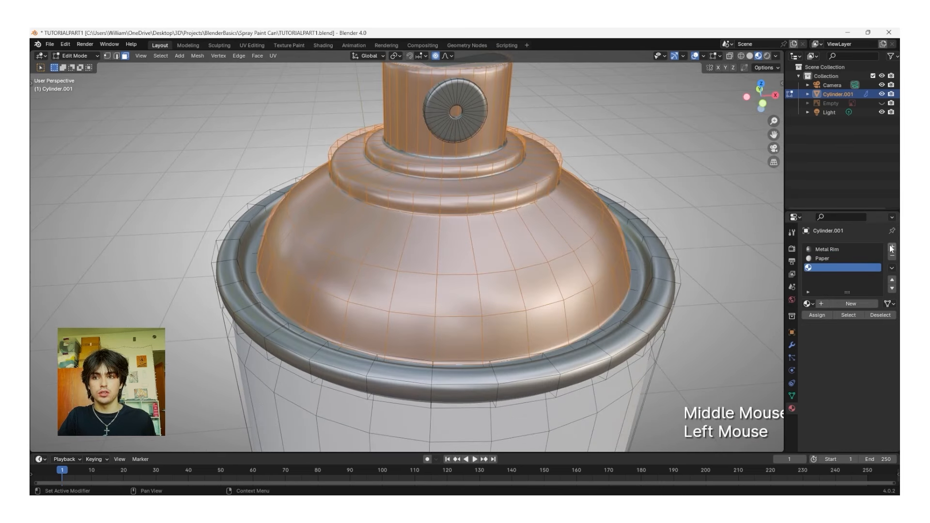
left_click(852, 301)
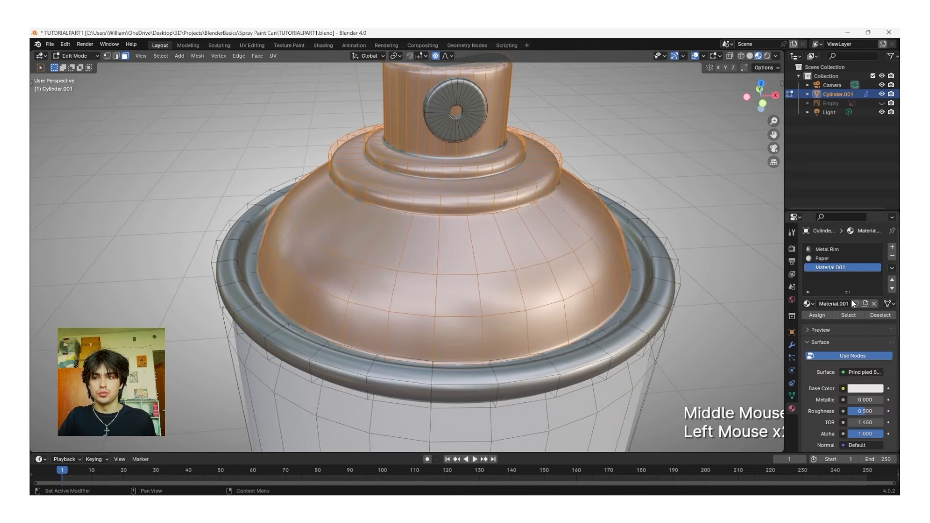
double_click(835, 270)
type("Top")
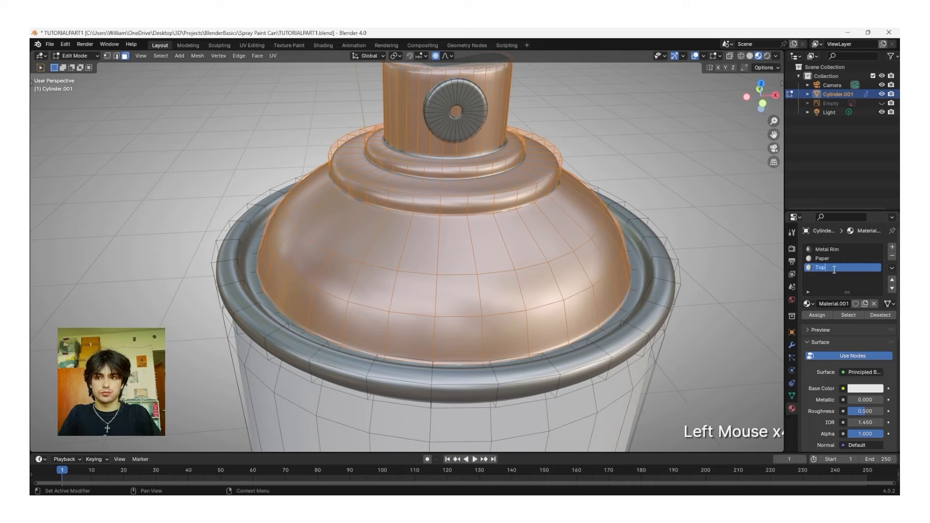
left_click(817, 316)
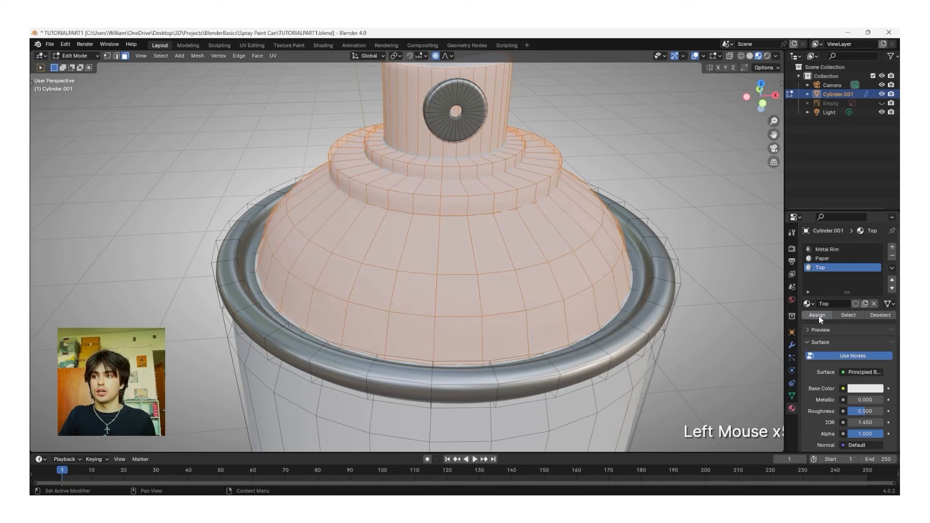
Step: Darken the Top material's base color to a mid grey and set its roughness to 0.725
left_click(861, 390)
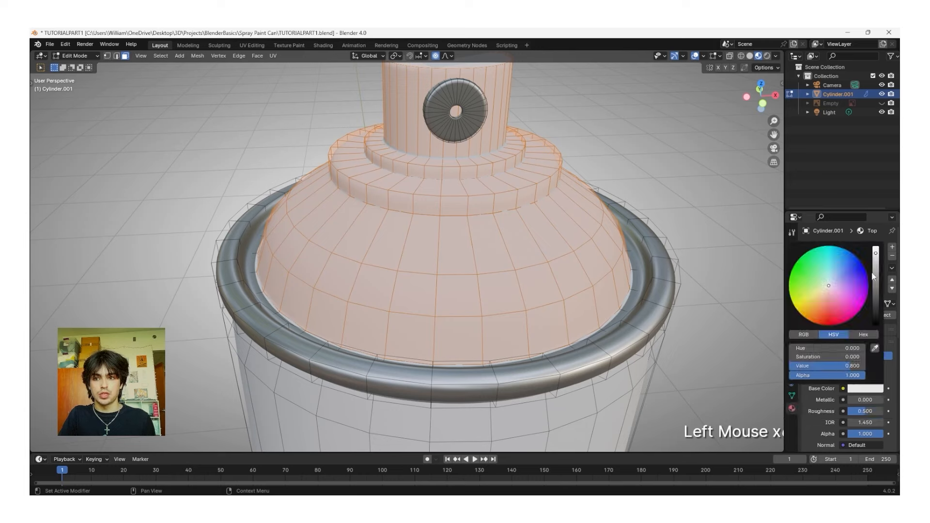
left_click(876, 261)
left_click_drag(876, 261, 876, 285)
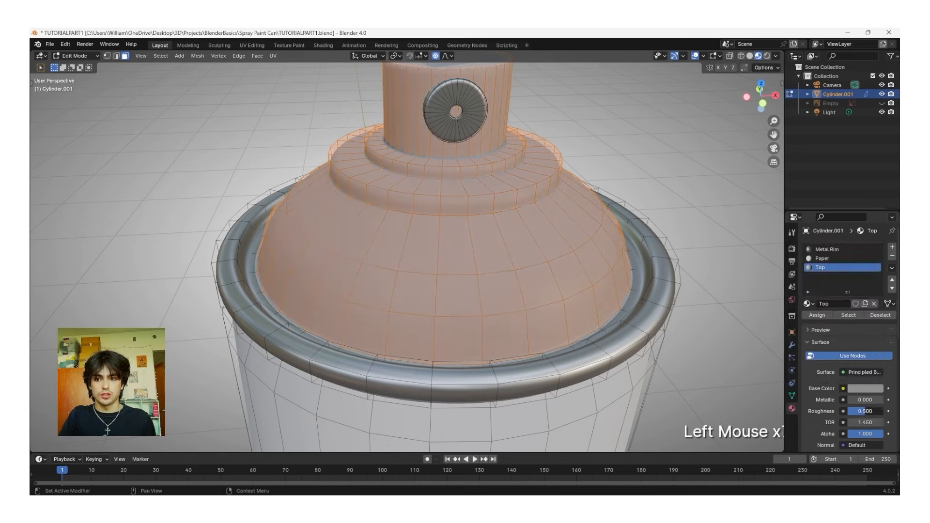
left_click_drag(866, 412, 873, 411)
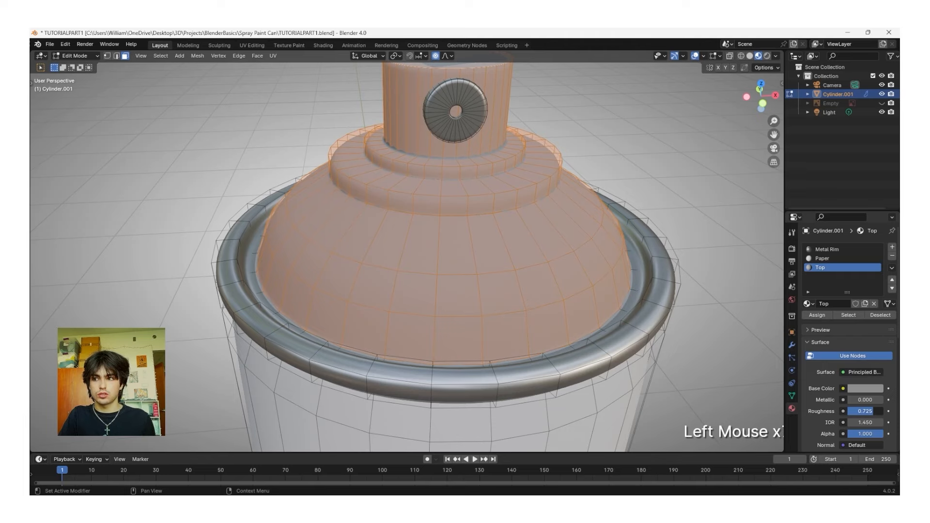
Step: Shrink the selection to the stepped collar and nozzle, and assign the Metal Rim material to it
middle_click_drag(655, 313, 654, 331, "ctrl")
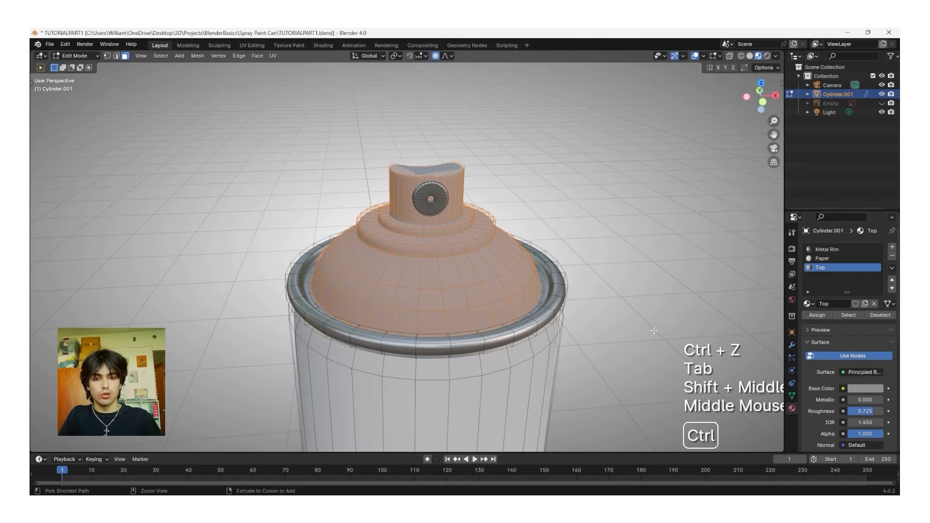
key("ctrl+KP_Subtract")
key("ctrl+KP_Subtract")
key("ctrl+KP_Subtract")
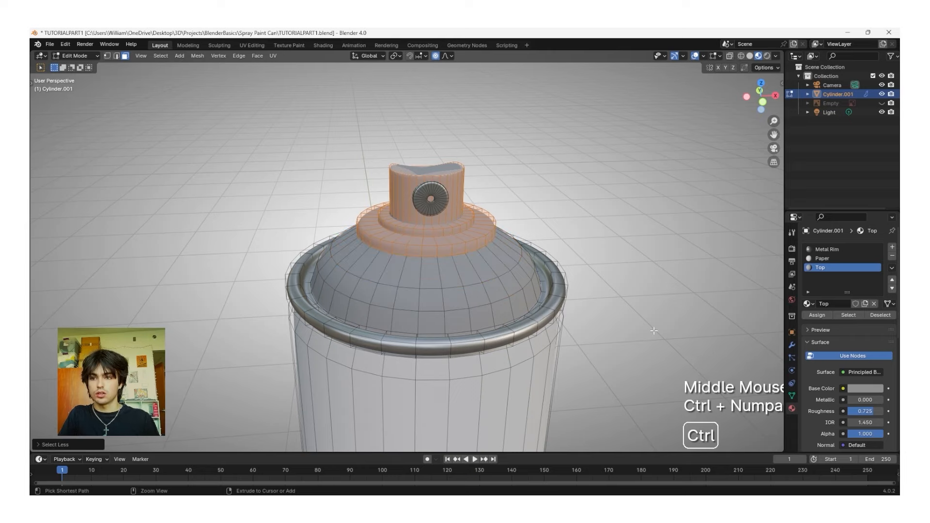
left_click(831, 249)
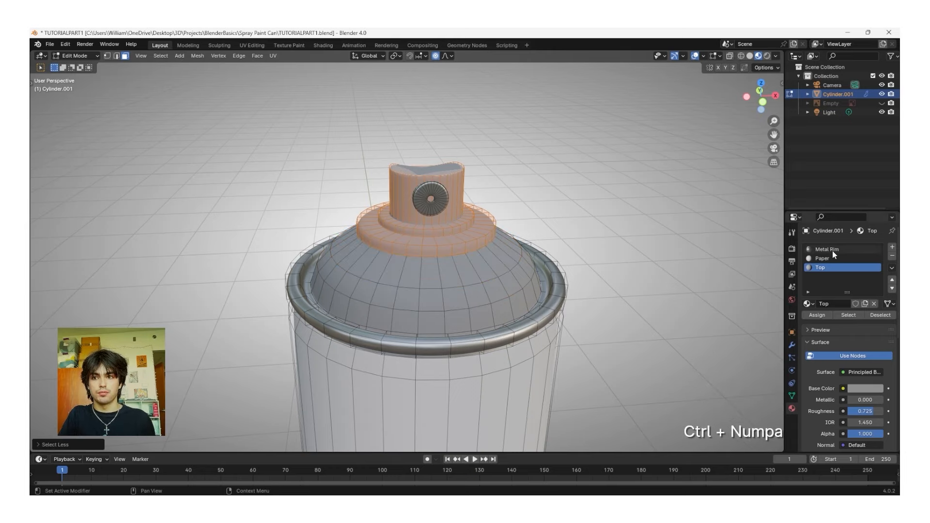
key("KP_Decimal")
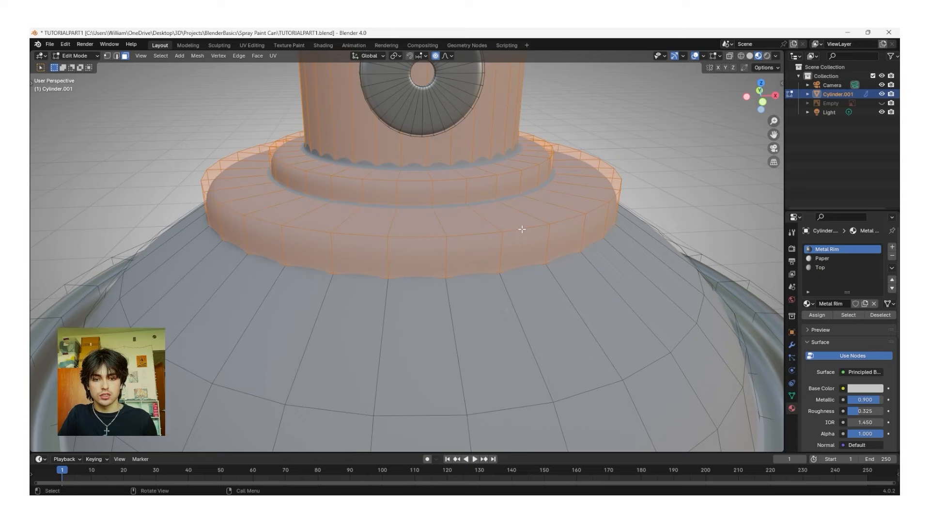
left_click(823, 315)
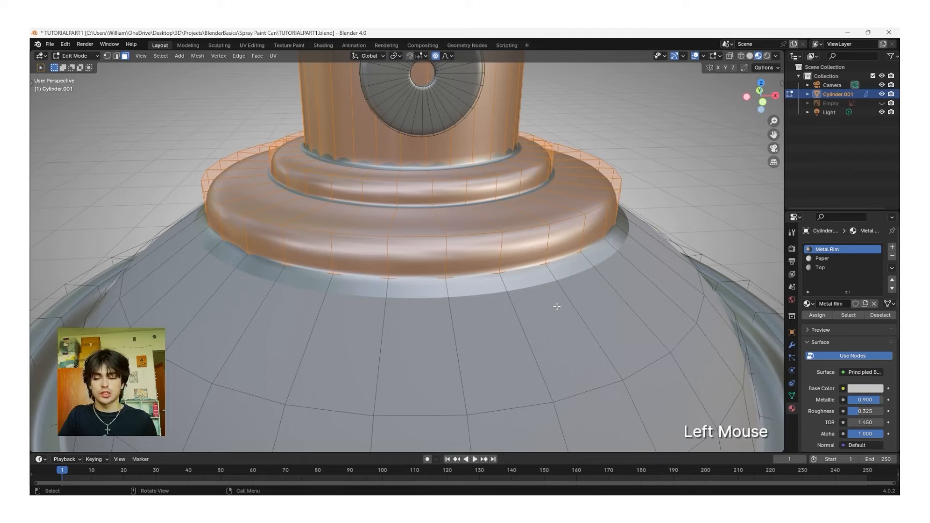
Step: Undo the last material assignment, shrink the collar selection one step further, and reassign Metal Rim to it
key("ctrl+z")
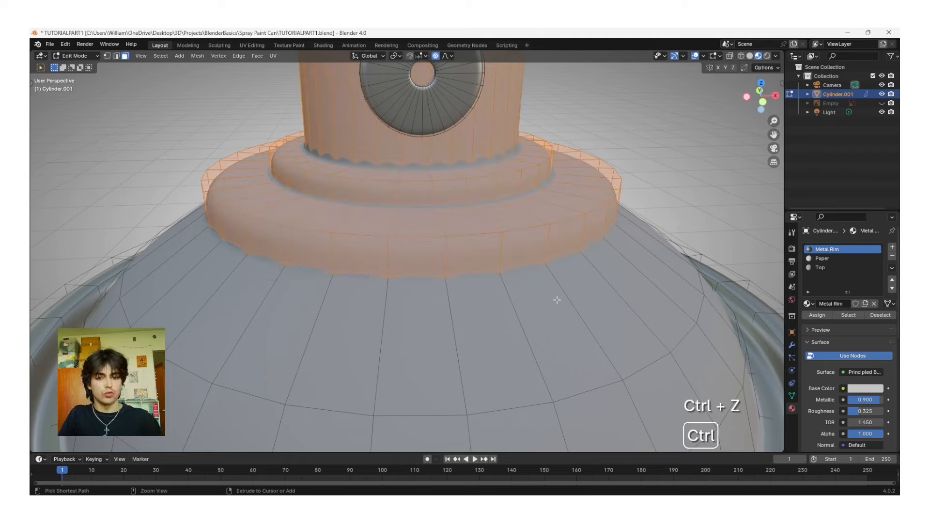
key("ctrl+KP_Subtract")
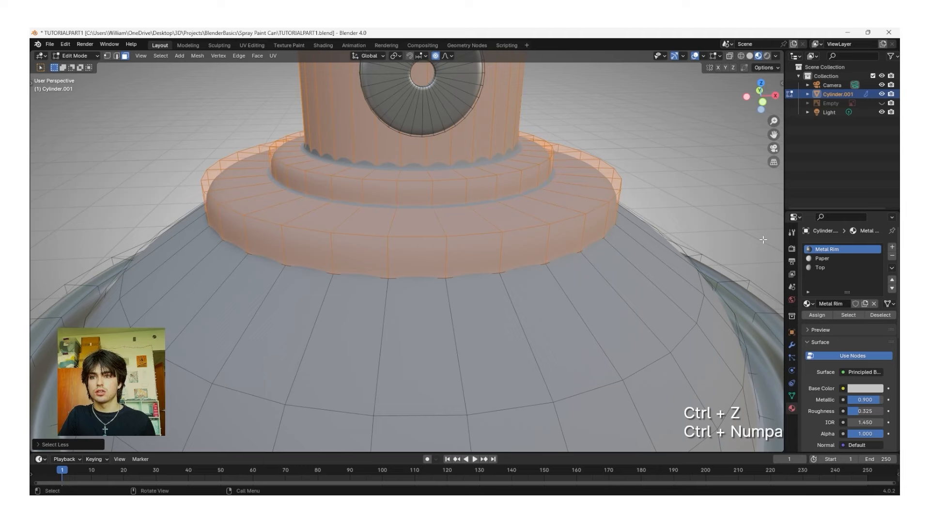
left_click(817, 315)
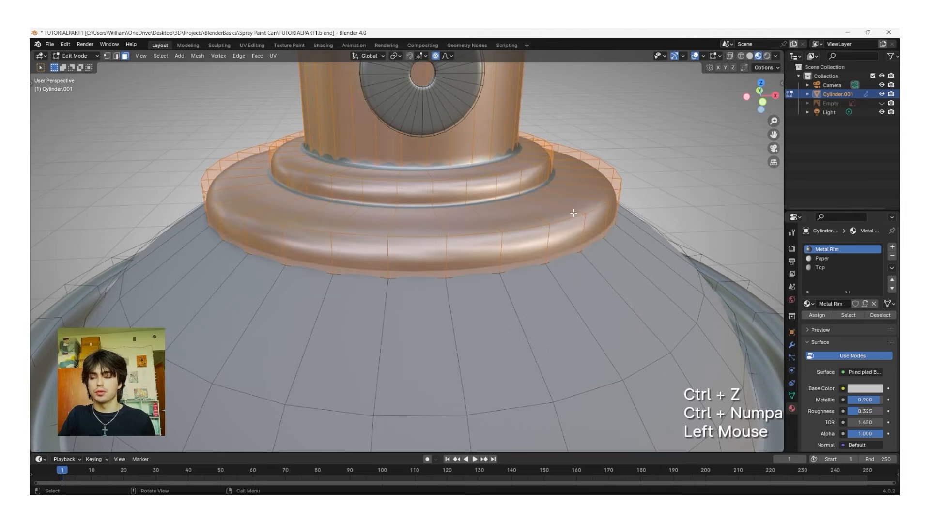
Step: Shrink the selection three steps to the nozzle block and inner collar, and create a new material named Cap in a fourth slot
middle_click_drag(547, 233, 576, 253, "shift")
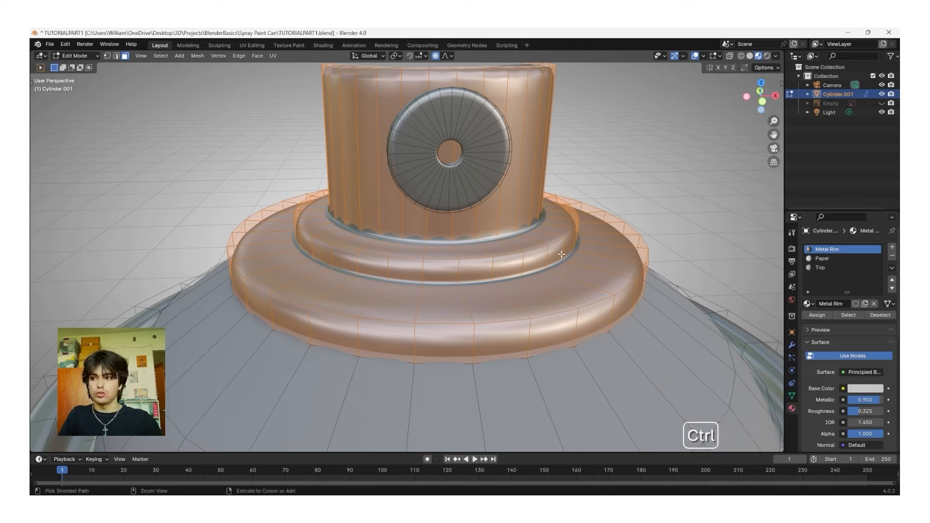
key("ctrl+KP_Subtract")
key("ctrl+KP_Subtract")
key("ctrl+KP_Subtract")
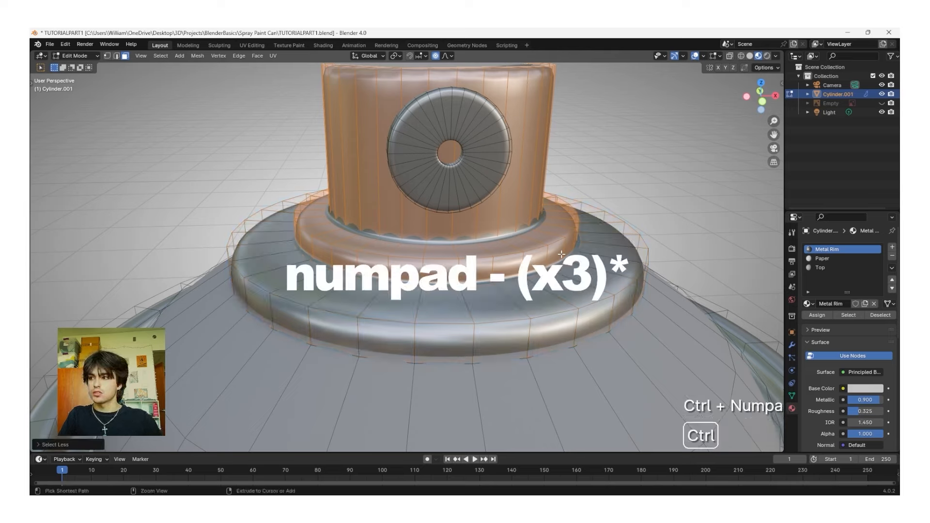
left_click(893, 247)
left_click(832, 303)
double_click(831, 276)
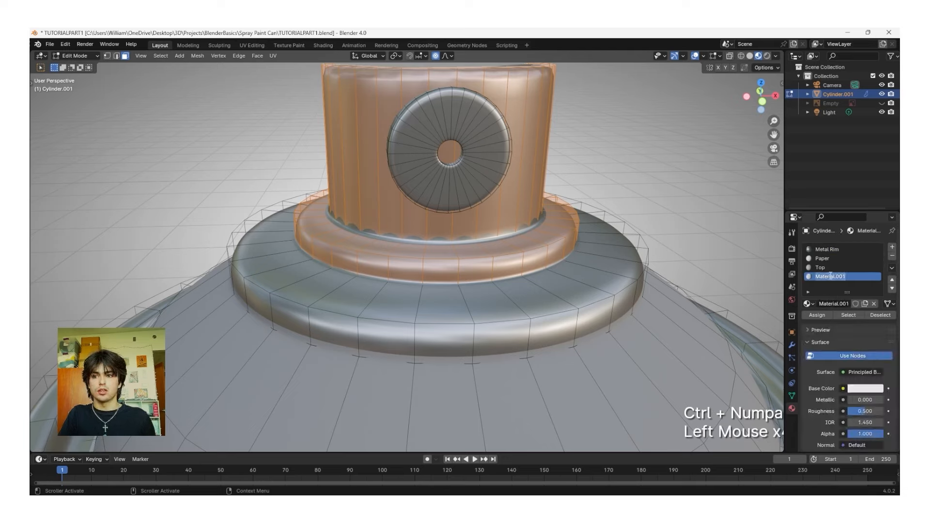
type("Cap")
key("Return")
Step: Set the Cap material to a near-black base color, metallic 0.213 and roughness 0.800, and assign it to the selected faces
left_click(860, 389)
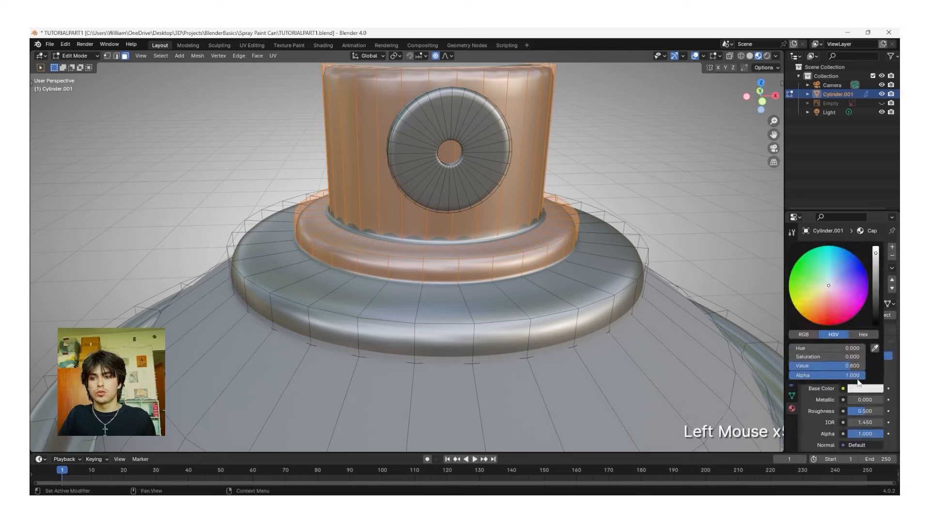
left_click_drag(875, 268, 875, 311)
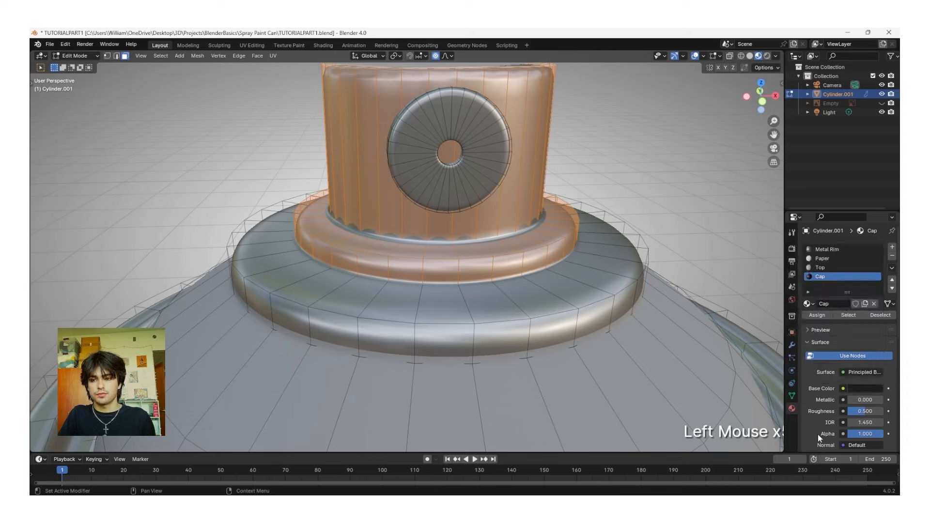
mouse_move(865, 415)
left_mouse_down()
mouse_move(873, 416)
mouse_move(856, 400)
mouse_move(865, 401)
left_mouse_up()
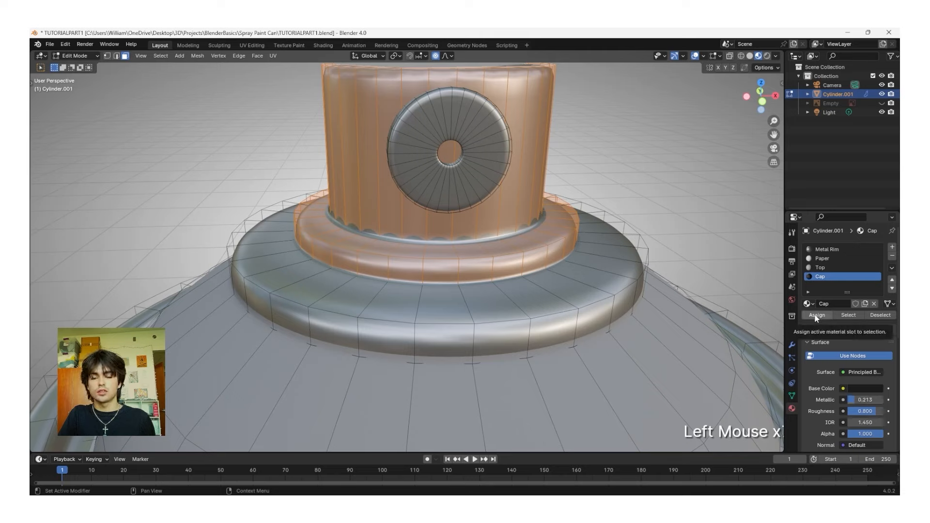
left_click(817, 316)
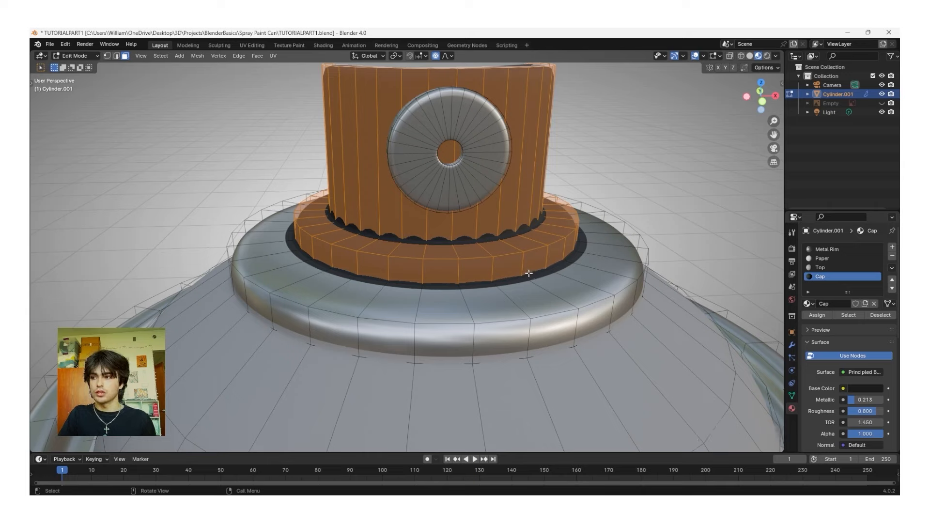
Step: Undo the Cap assignment, shrink the selection one step further at the inner collar, and reassign Cap to it
key("ctrl+z")
key("ctrl+KP_Subtract")
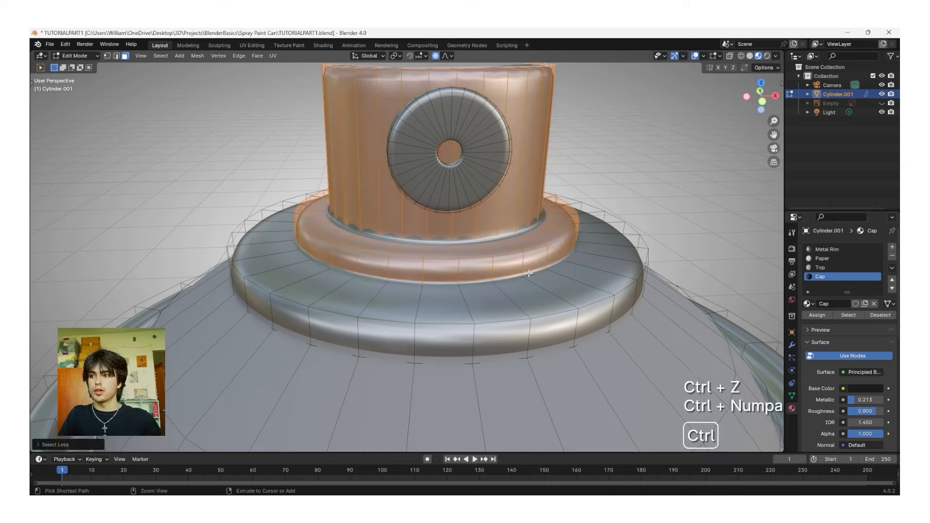
left_click(817, 315)
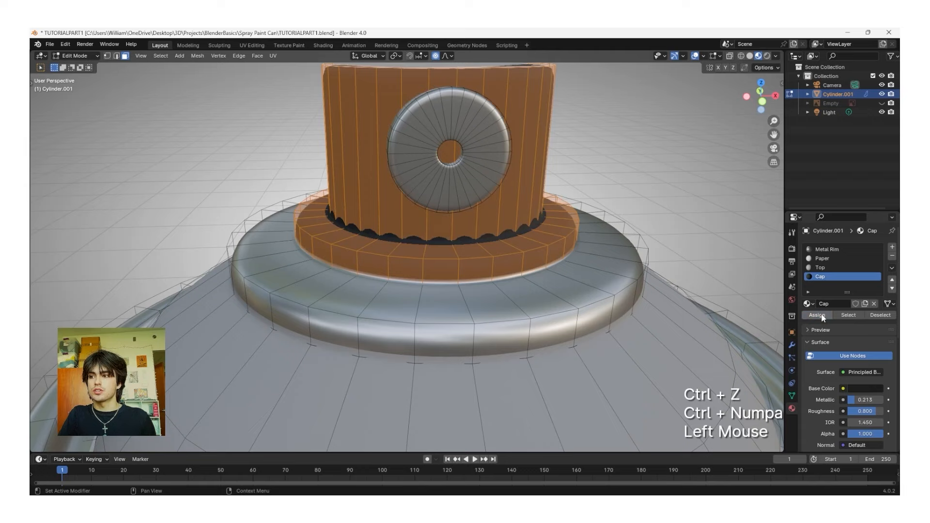
Step: Examine the Cap material in Object Mode on the whole can and up close around the nozzle
key("Tab")
key("Tab")
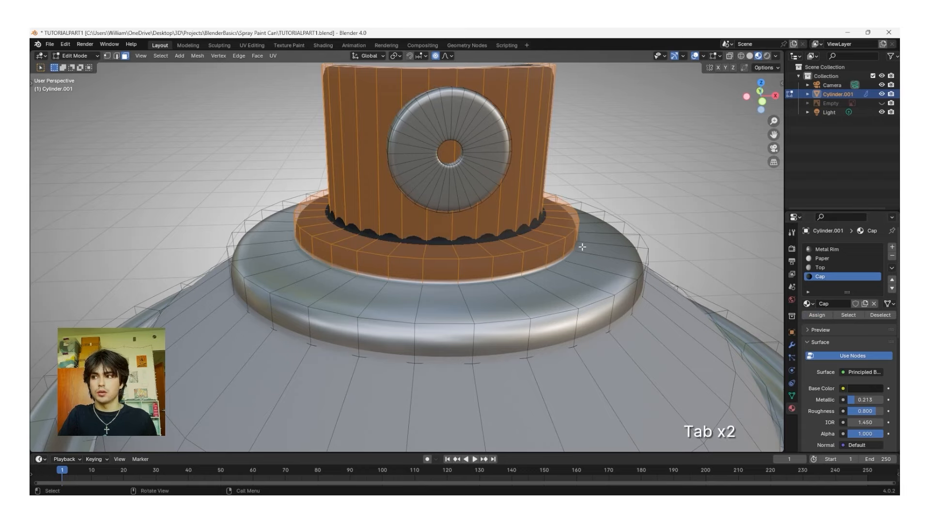
key("Tab")
scroll(589, 257, "down", 6)
mouse_move(586, 310)
middle_mouse_down()
mouse_move(570, 319)
mouse_move(578, 229)
mouse_move(493, 192)
mouse_move(474, 199)
middle_mouse_up()
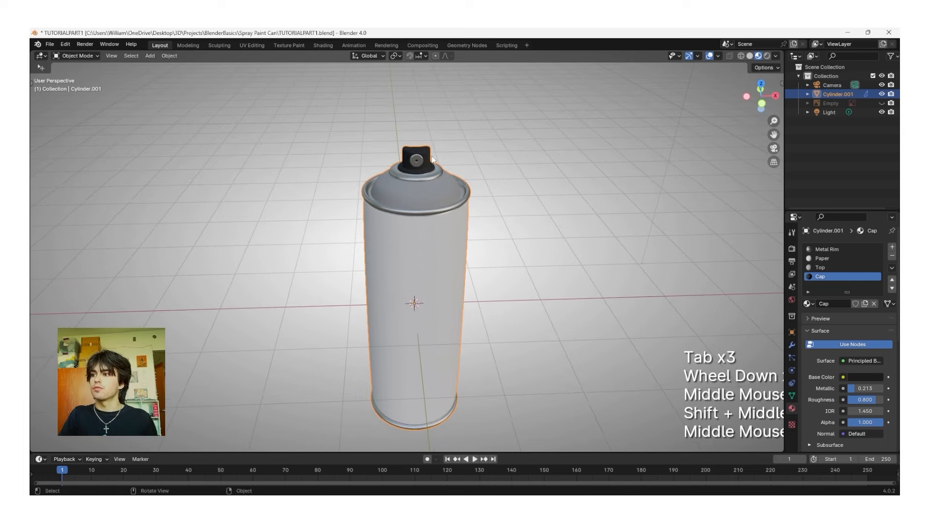
middle_click_drag(437, 155, 429, 170, "shift")
scroll(429, 169, "down", 2, "shift")
middle_click_drag(429, 170, 418, 192, "shift")
scroll(418, 191, "up", 6)
middle_click_drag(418, 191, 407, 208, "shift")
scroll(393, 228, "down", 1)
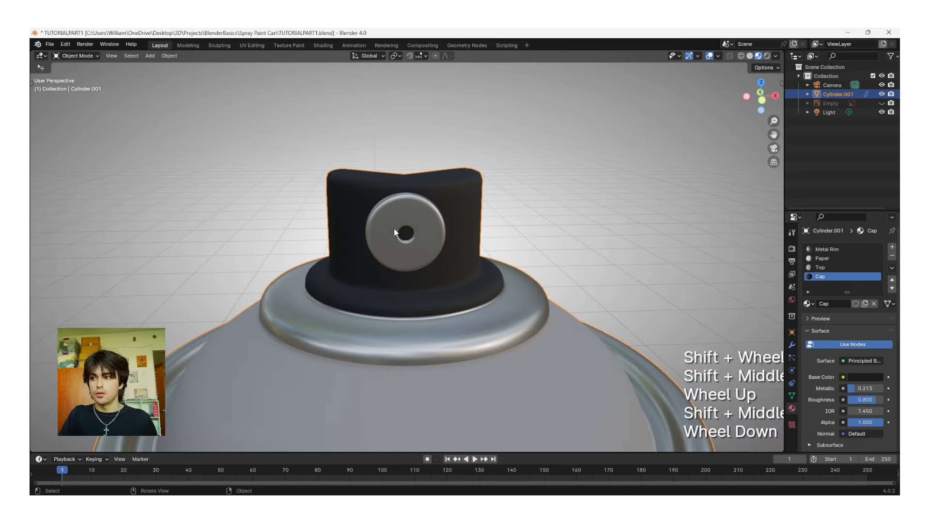
Step: Select all linked faces of the round nozzle disc in Edit Mode and create a new material in a fifth slot
key("Tab")
scroll(421, 157, "up", 3)
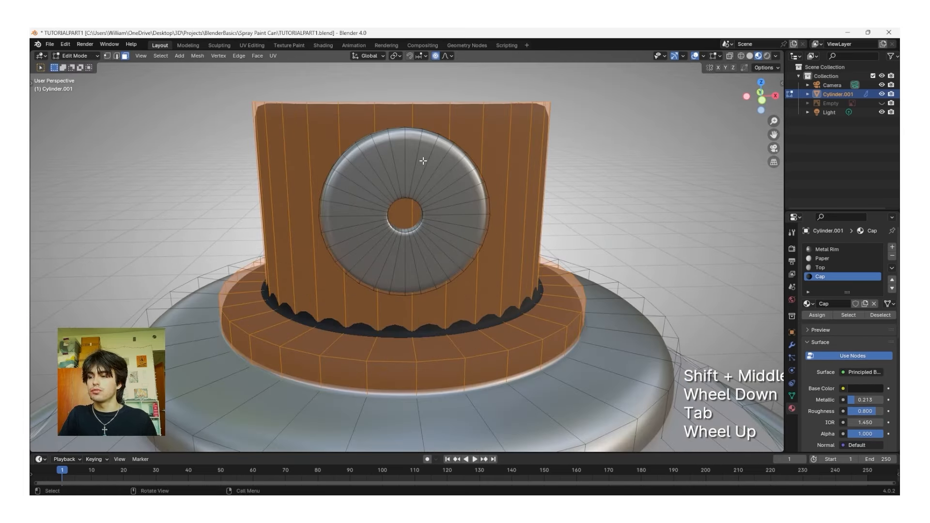
left_click(423, 161)
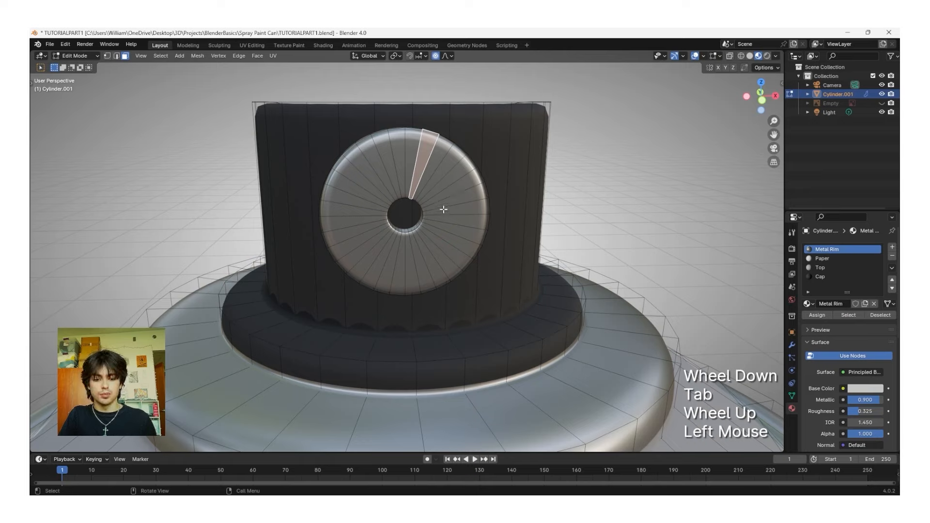
key("ctrl+l")
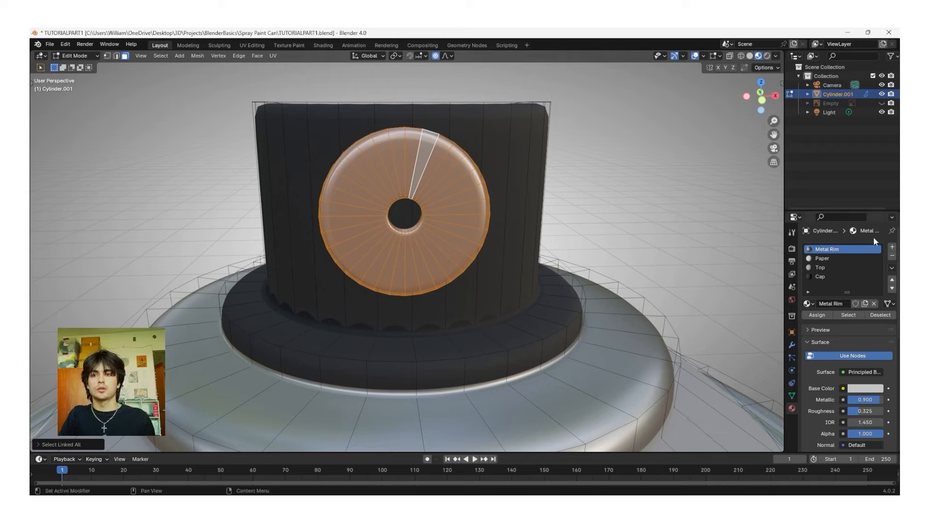
left_click(892, 247)
left_click(831, 303)
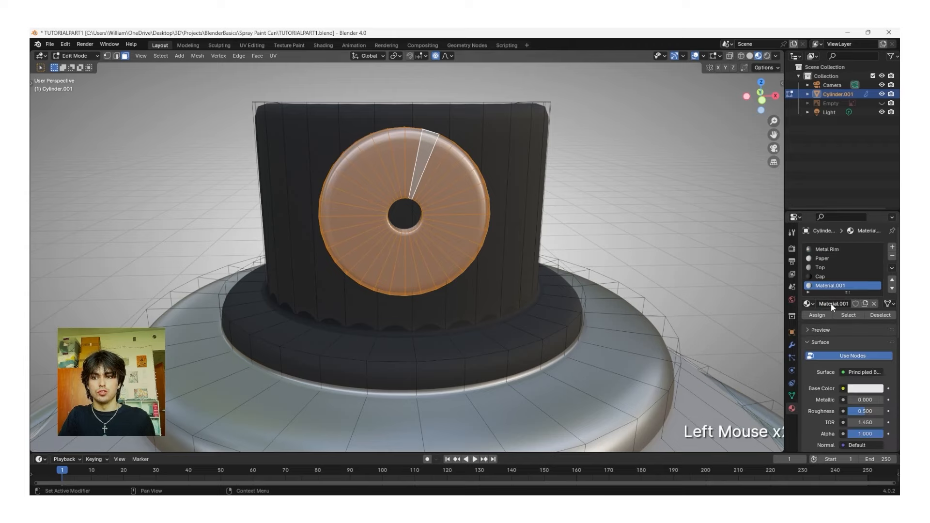
Step: Make the new material's base color bright red, assign it to the nozzle disc, and return to Object Mode with the can deselected
left_click(865, 388)
left_click_drag(831, 306, 829, 320)
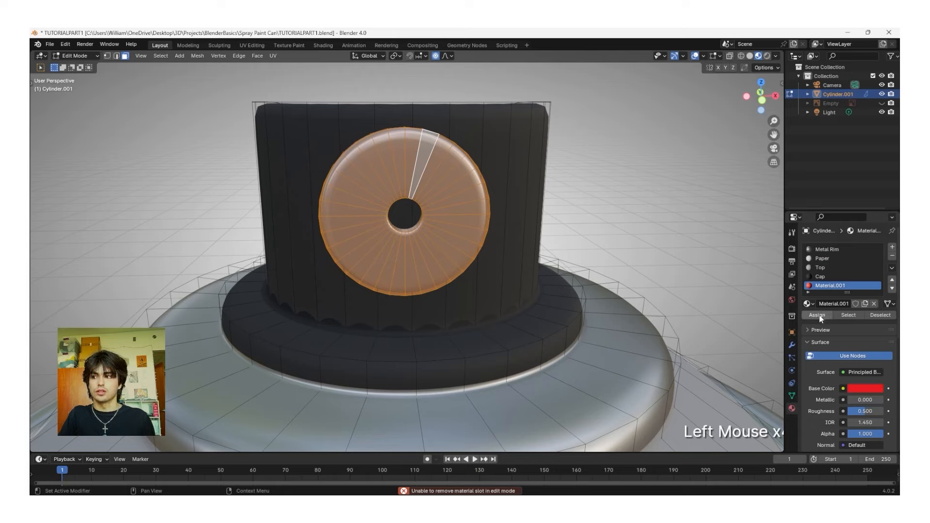
left_click(819, 315)
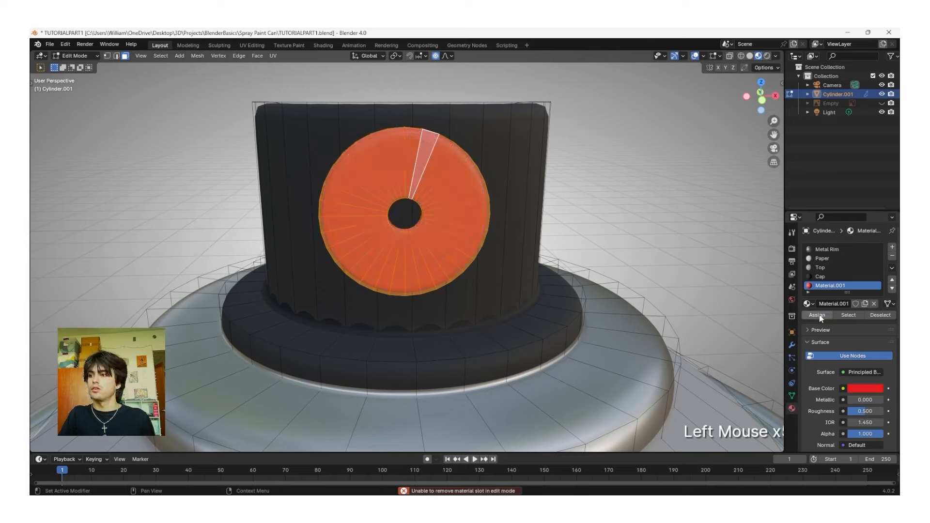
key("Tab")
left_click(634, 228)
scroll(629, 262, "down", 5)
mouse_move(623, 274)
middle_mouse_down("shift")
mouse_move(616, 205)
mouse_move(623, 218)
mouse_move(612, 245)
mouse_move(599, 239)
mouse_move(553, 308)
middle_mouse_up("shift")
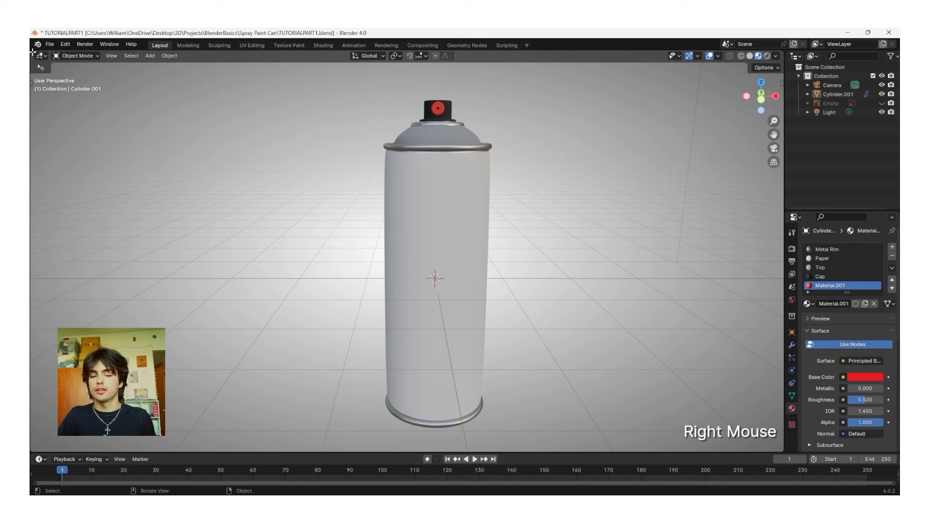
Step: Split the 3D viewport vertically into two equal areas and turn one of them into a UV Editor
left_click_drag(91, 165, 887, 164)
left_click_drag(222, 51, 406, 51)
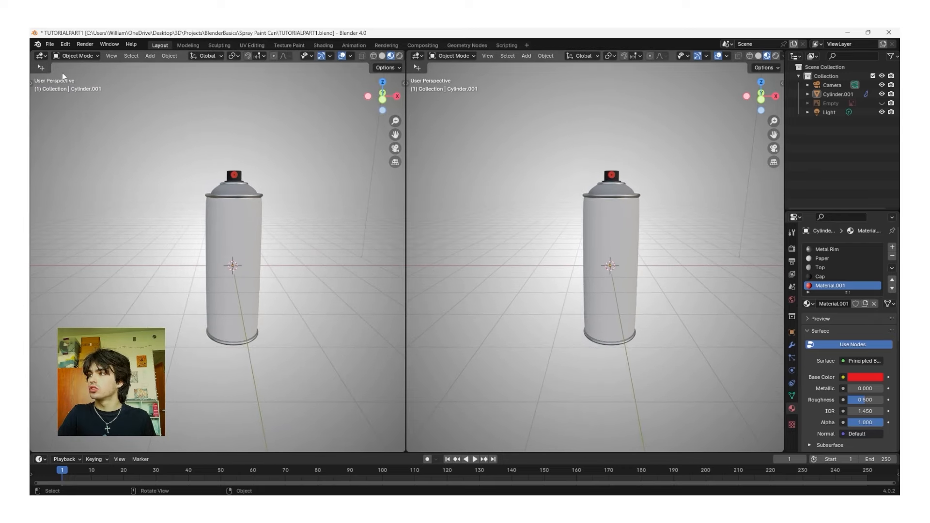
left_click(41, 56)
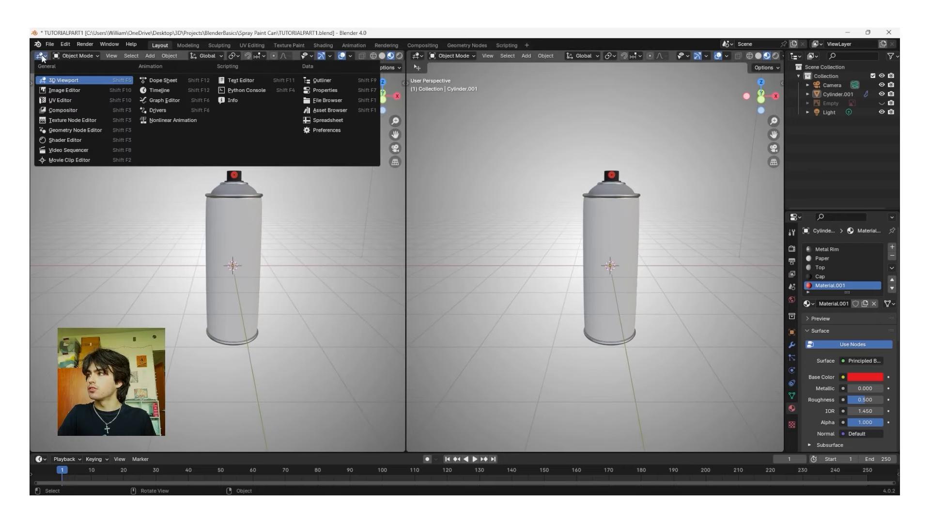
left_click(62, 101)
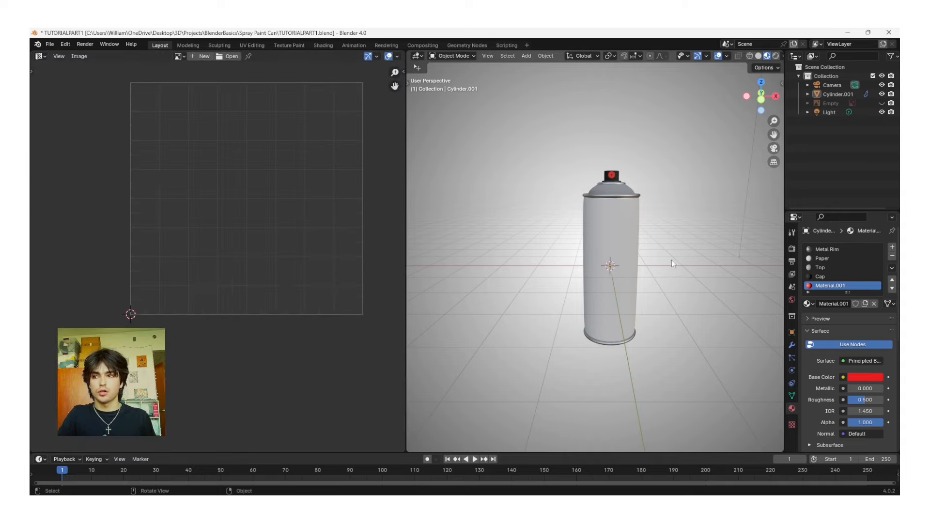
Step: Select the can, enter Edit Mode, and select all its faces to display their full UV layout
left_click(627, 222)
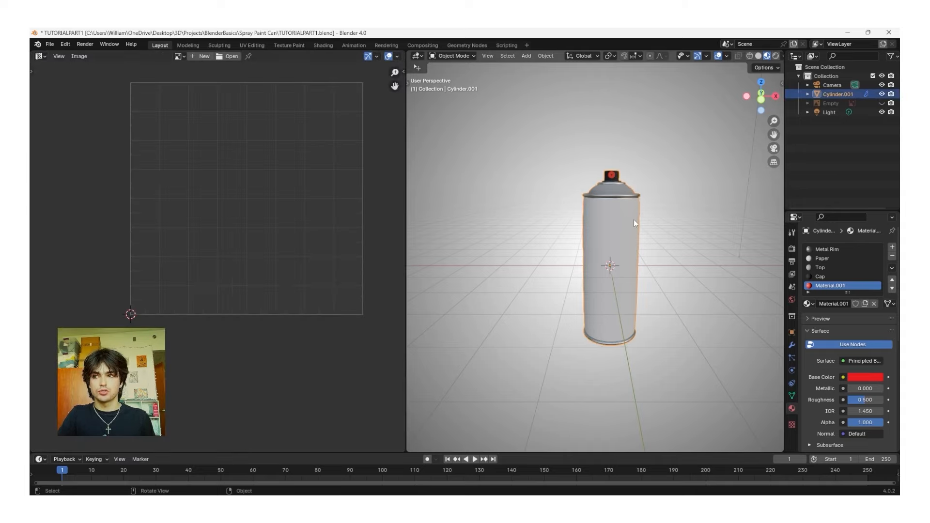
key("Tab")
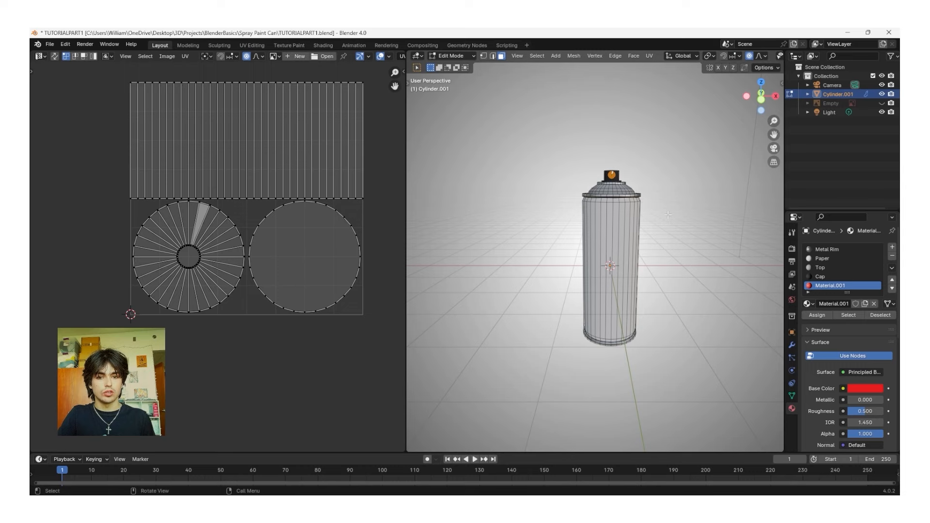
key("a")
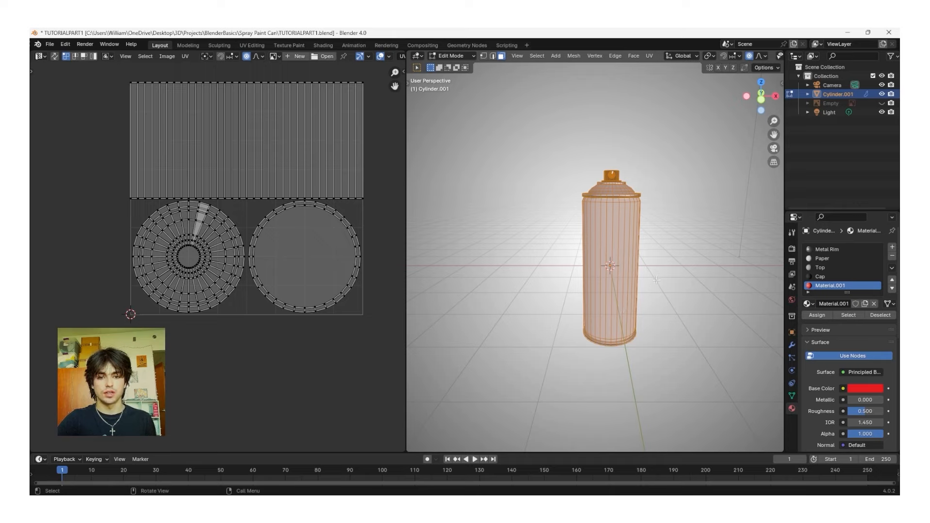
scroll(657, 280, "up", 2)
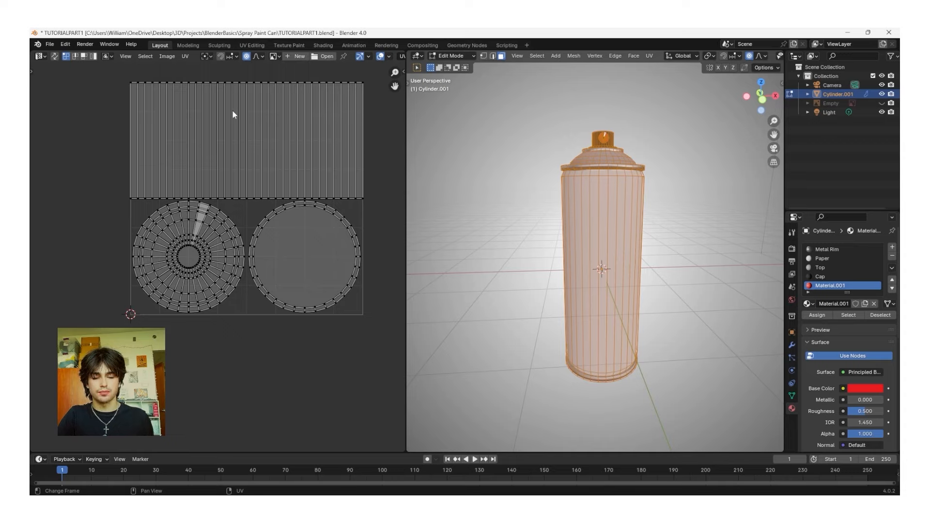
middle_click_drag(596, 238, 587, 247, "shift")
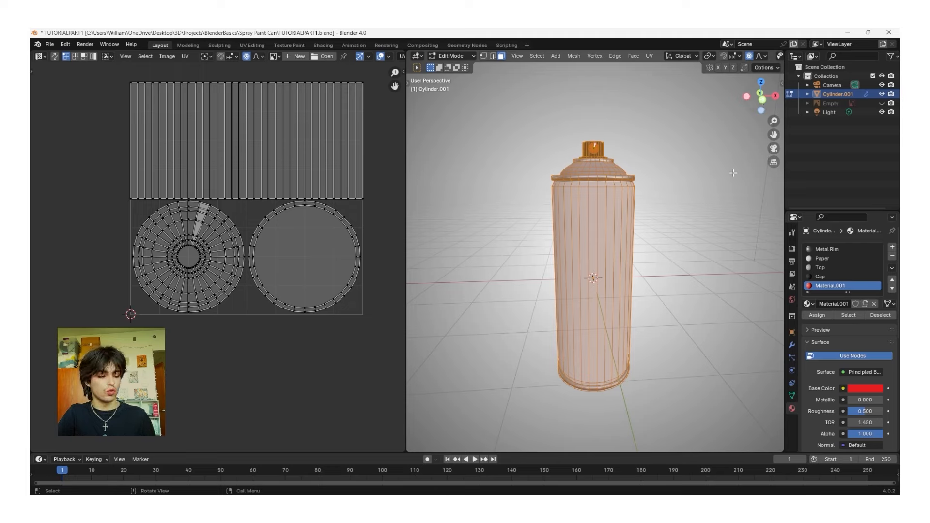
Step: In front view with X-ray on, select only the can's cylindrical body faces and unwrap them with Project from View
left_click(761, 111)
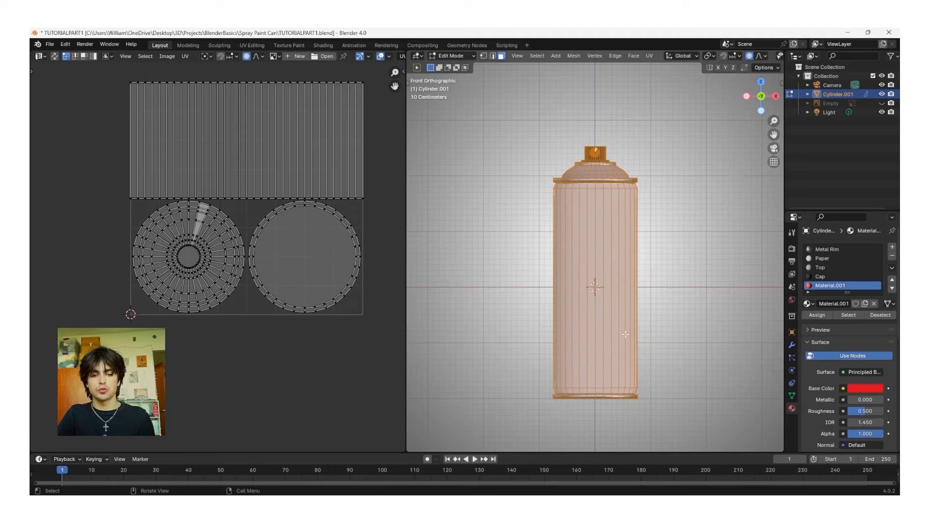
scroll(625, 347, "up", 1)
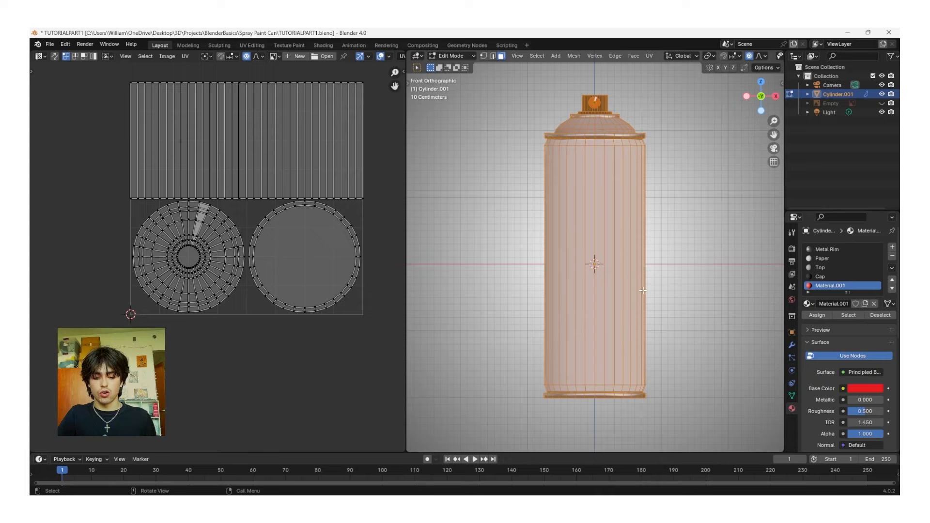
key("alt+z")
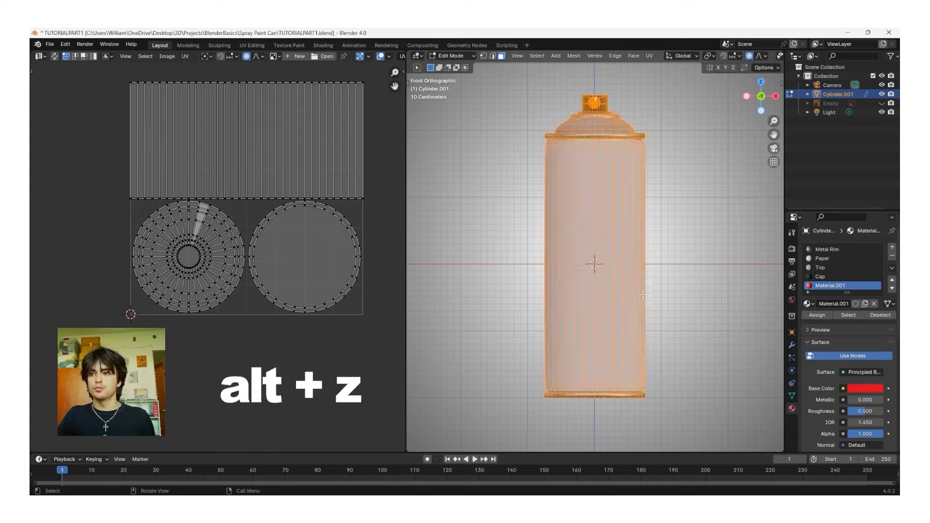
left_click_drag(658, 390, 528, 141)
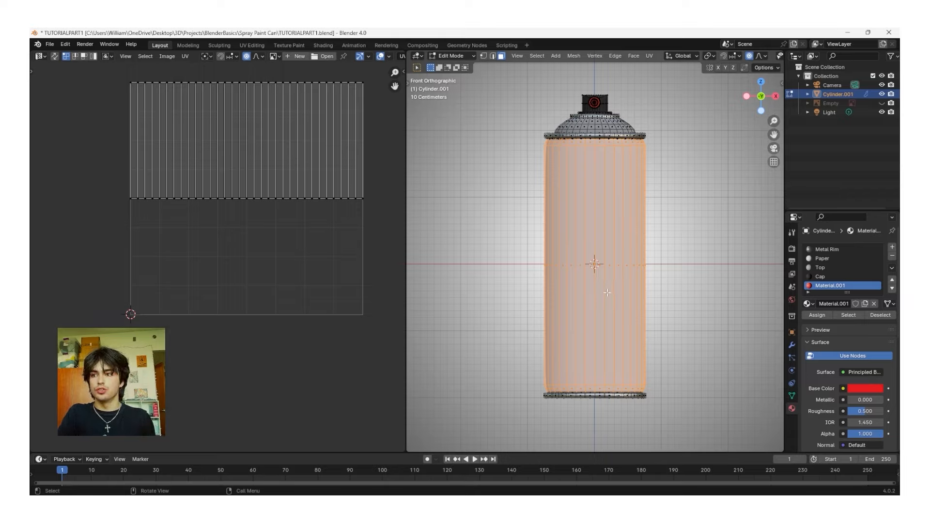
key("u")
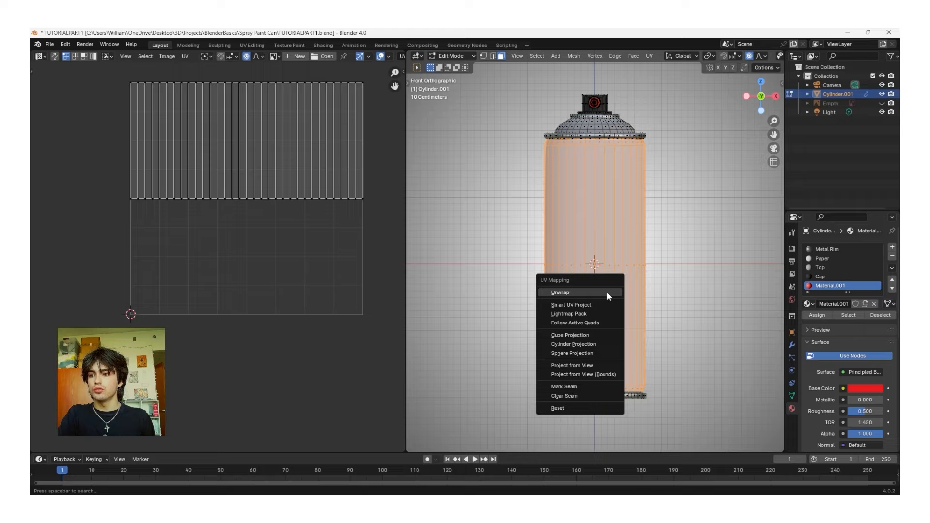
left_click(601, 364)
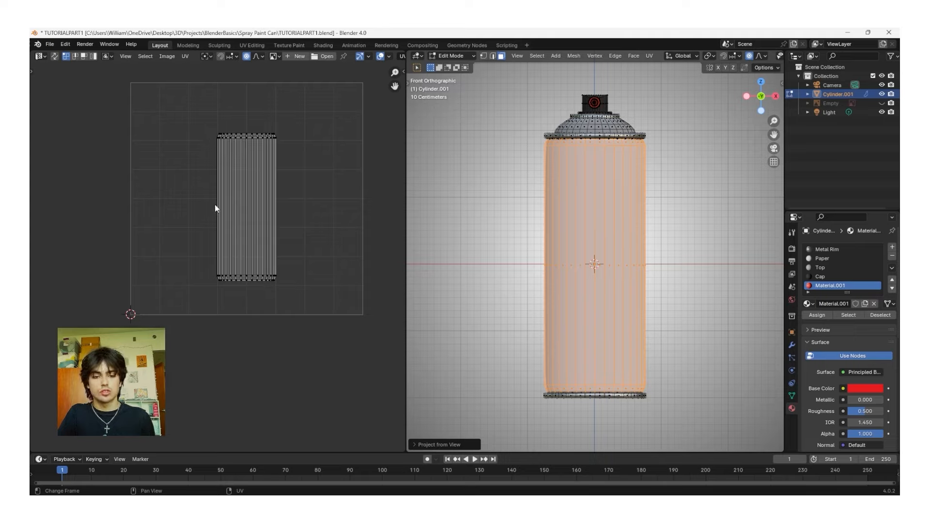
Step: Scale the body's whole UV island up to nearly the full height of the UV square and move it into the left half
key("a")
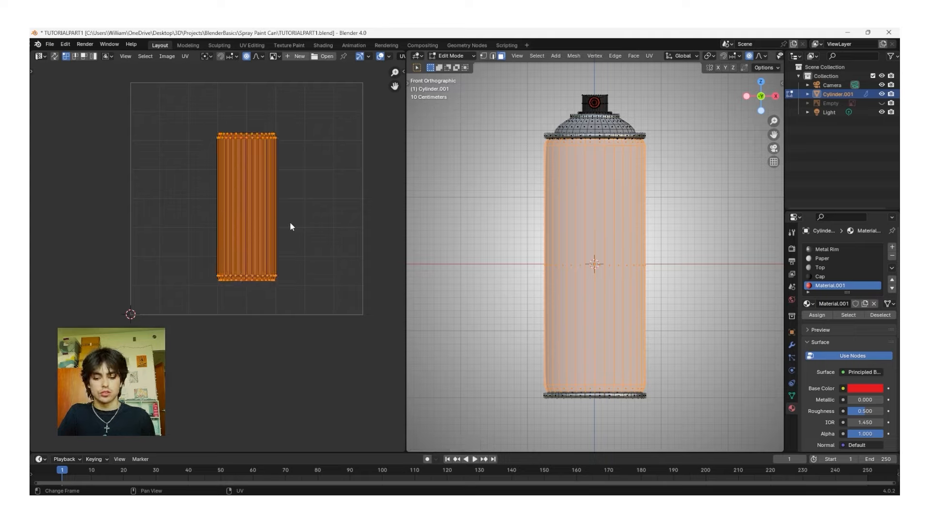
key("s")
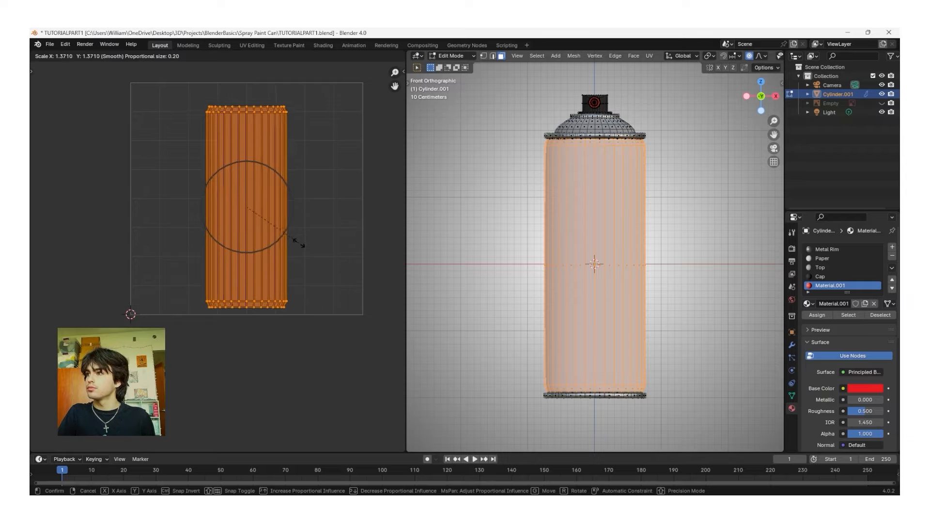
left_click(313, 273)
key("g")
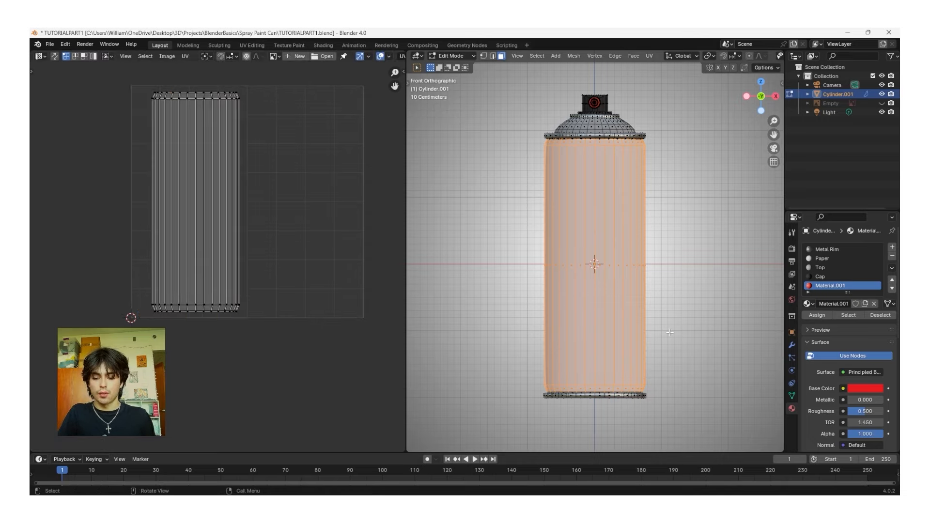
Step: With X-ray off, select only the body's front-facing faces and move their UVs about 0.46 along X into the right half
key("alt+z")
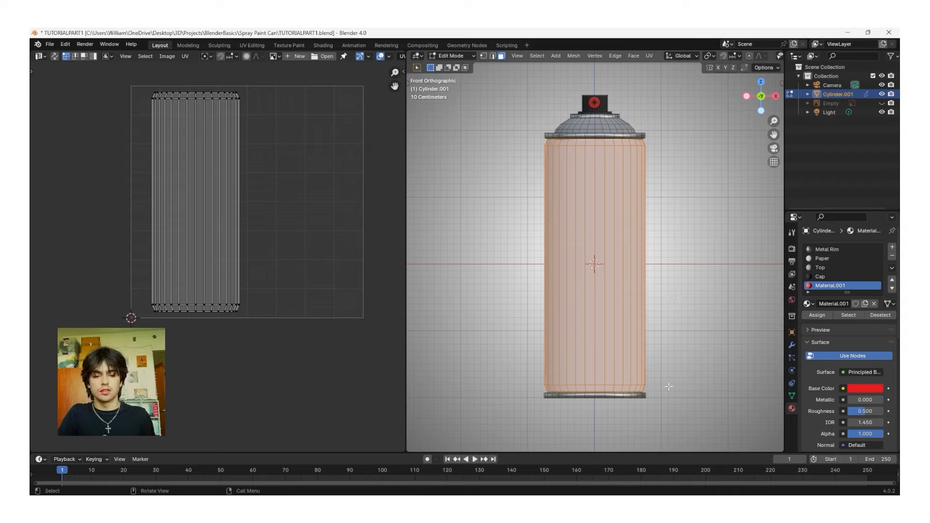
left_click_drag(669, 386, 525, 144)
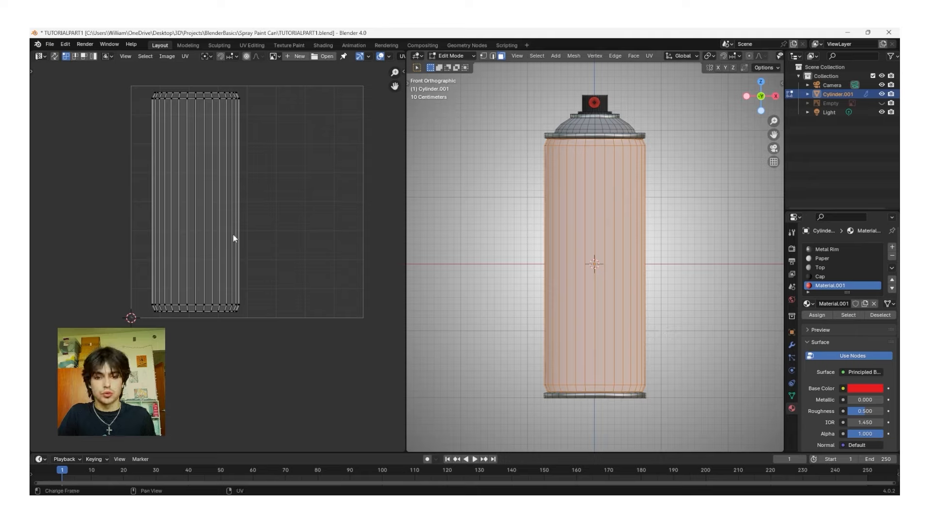
key("a")
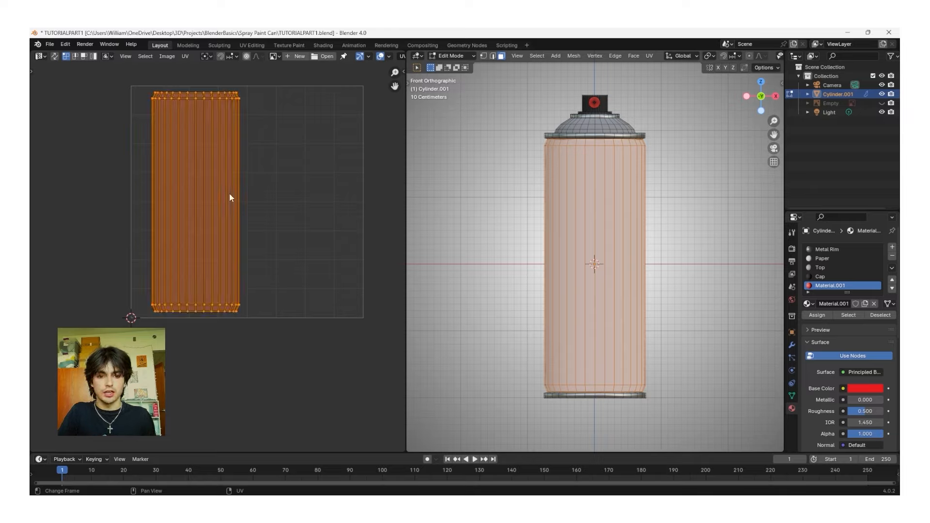
key("g")
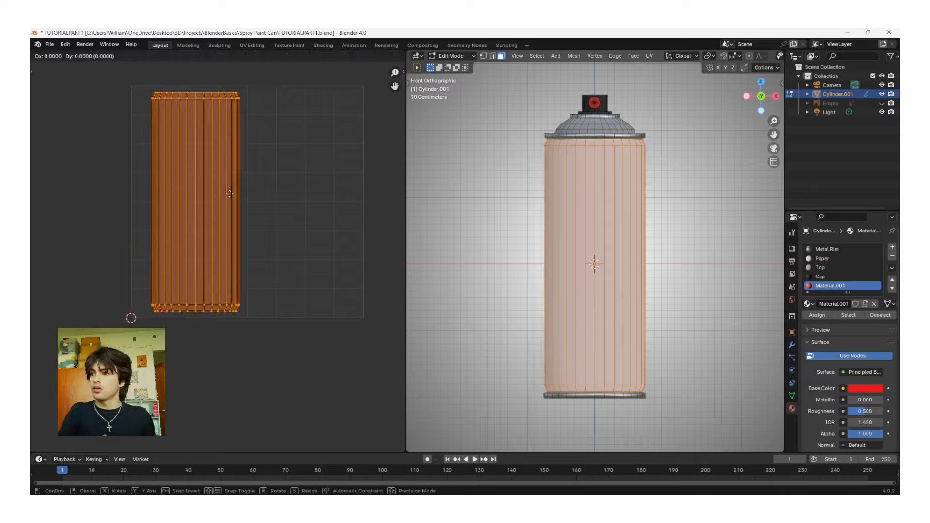
key("x")
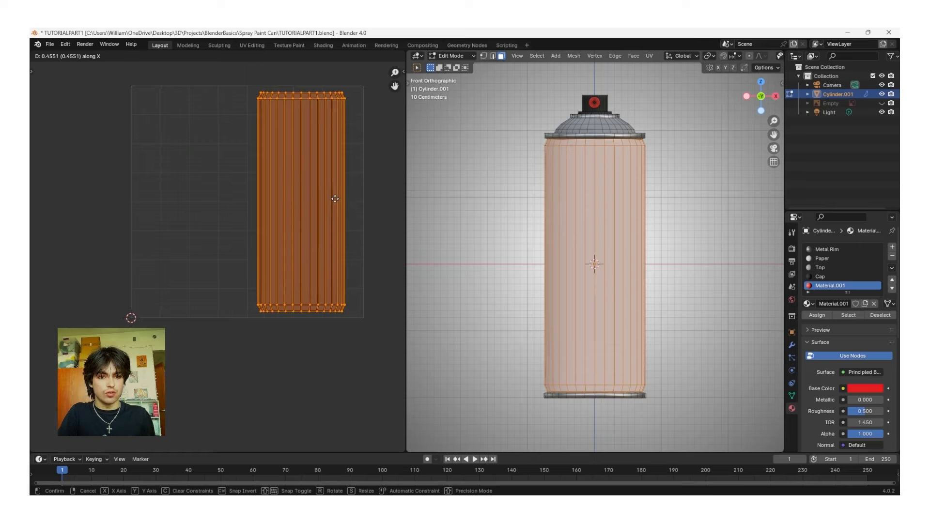
left_click(336, 198)
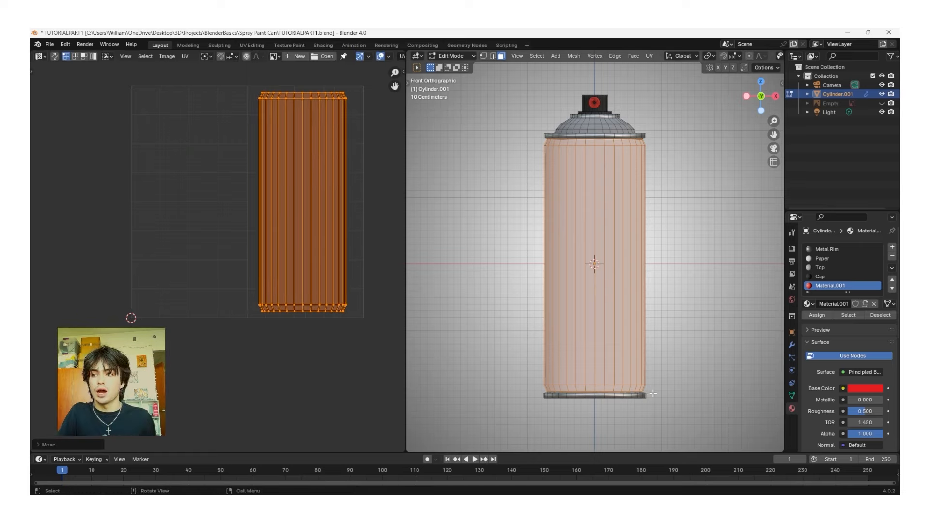
Step: Turn X-ray back on and select both the front and back faces of the can's body to show both UV islands
key("alt+z")
key("b")
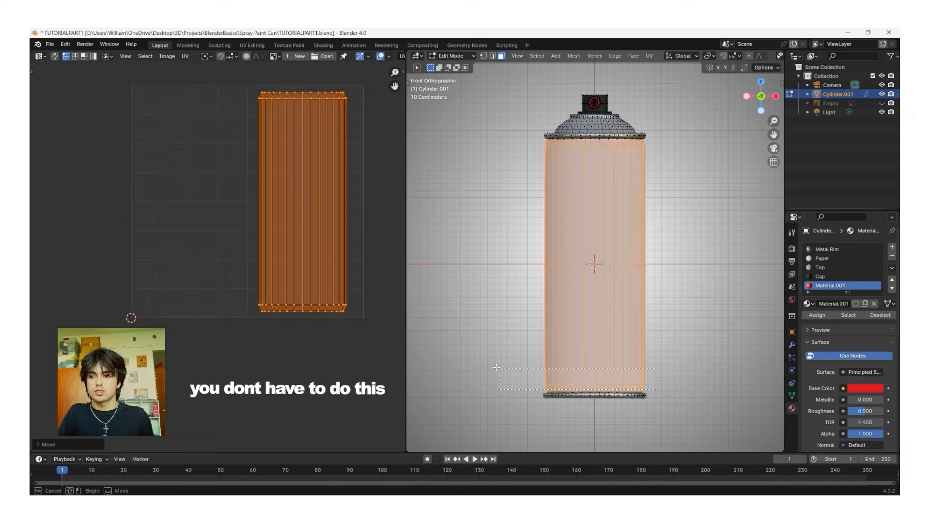
left_click_drag(656, 389, 481, 141)
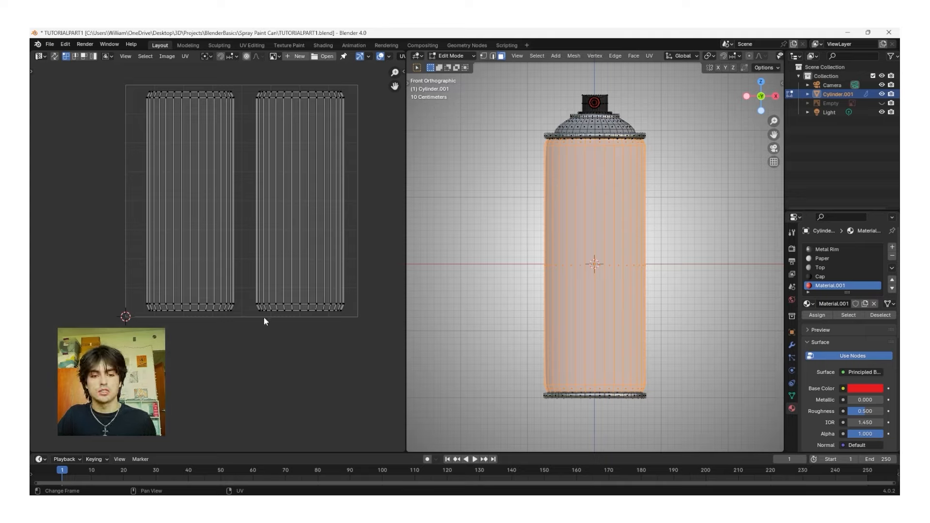
Step: Export the UV layout as a 1024 × 1024 PNG image named uvrefrence in the Spray Paint Can folder
left_click(185, 56)
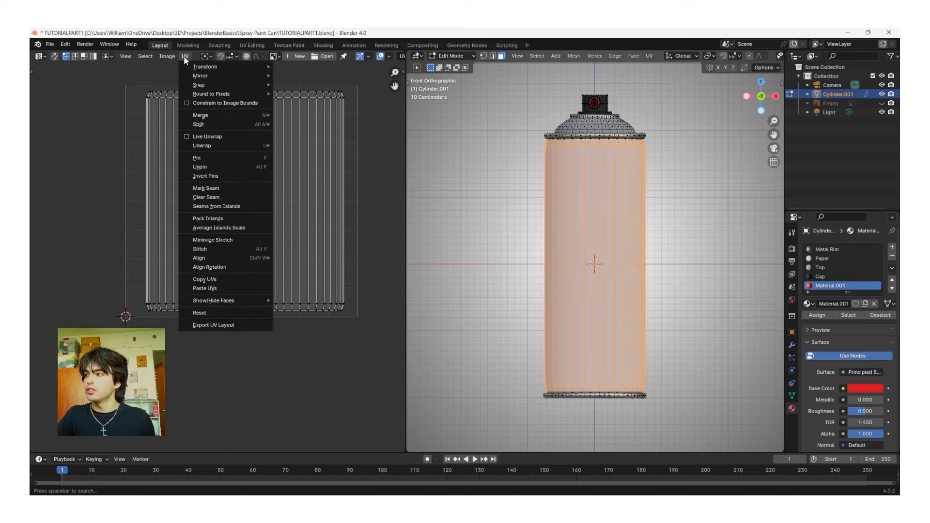
left_click(202, 325)
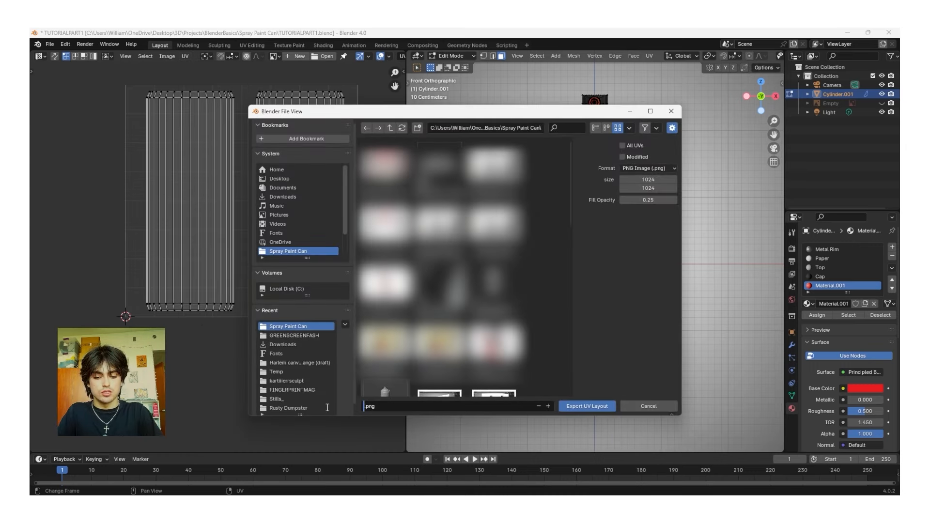
type("uvrefrence")
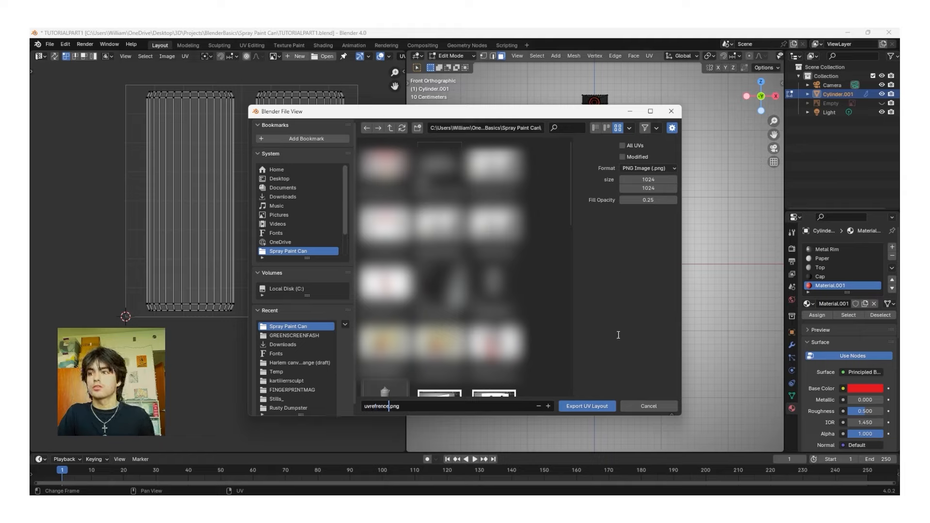
left_click(587, 406)
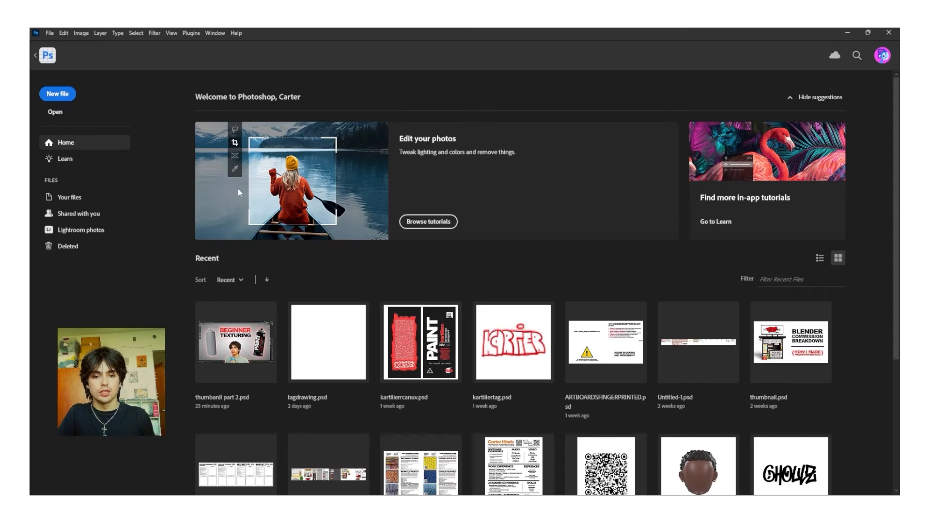
Step: Switch to Photoshop and create a new 1024 × 1024 pixel document at 300 pixels/inch with a white background
left_click(72, 100)
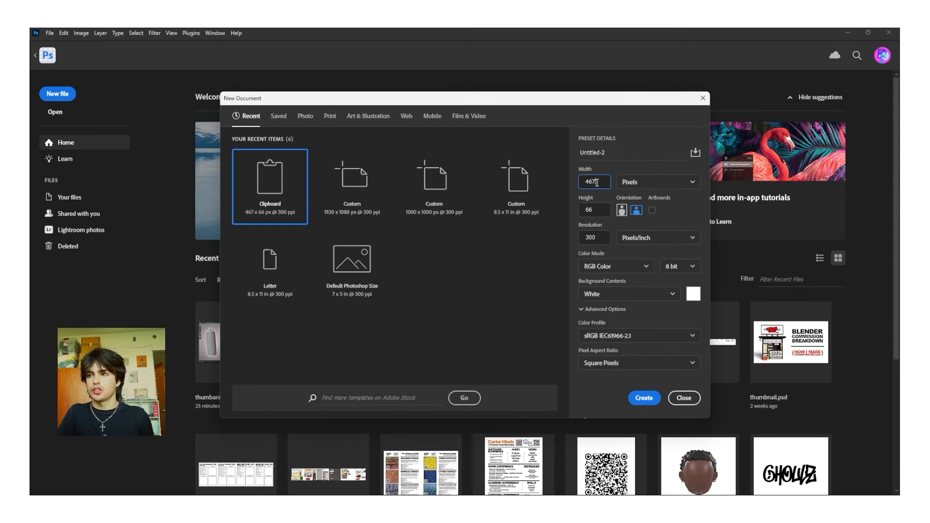
type("1024")
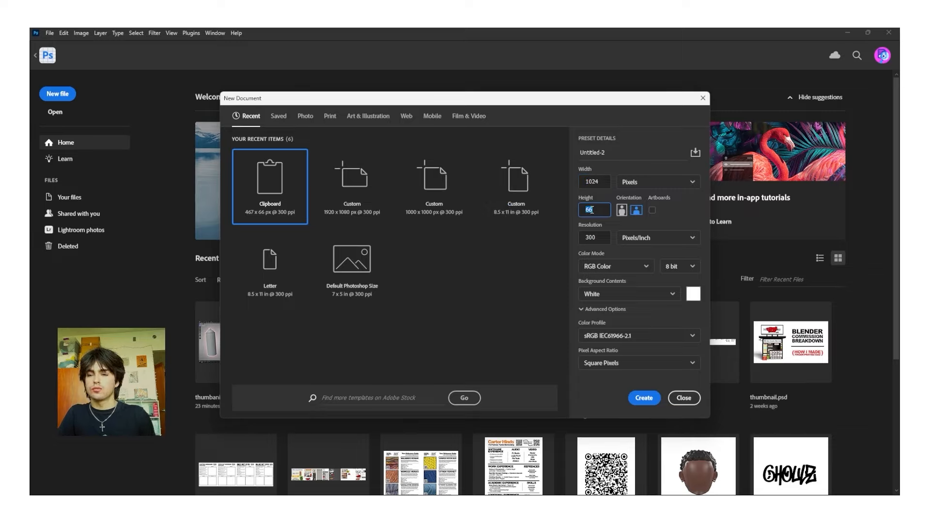
key("Tab")
type("1024")
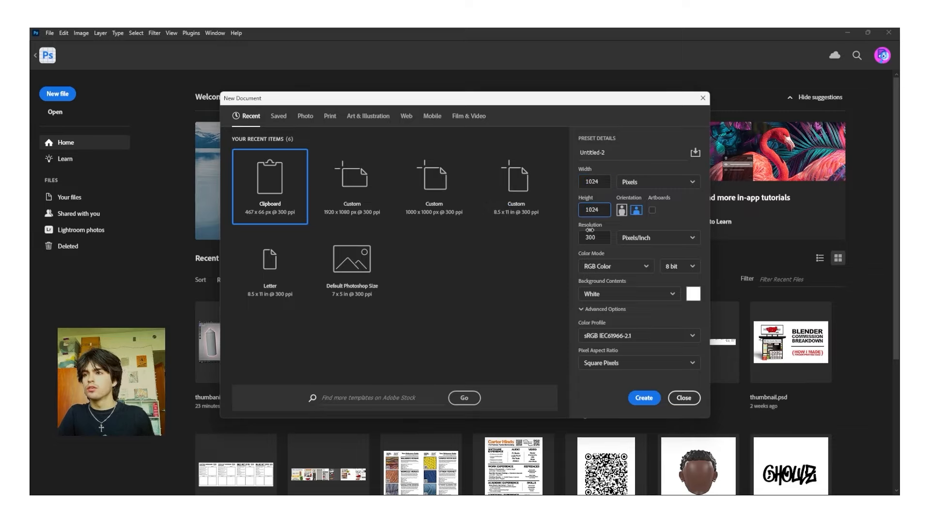
left_click(643, 397)
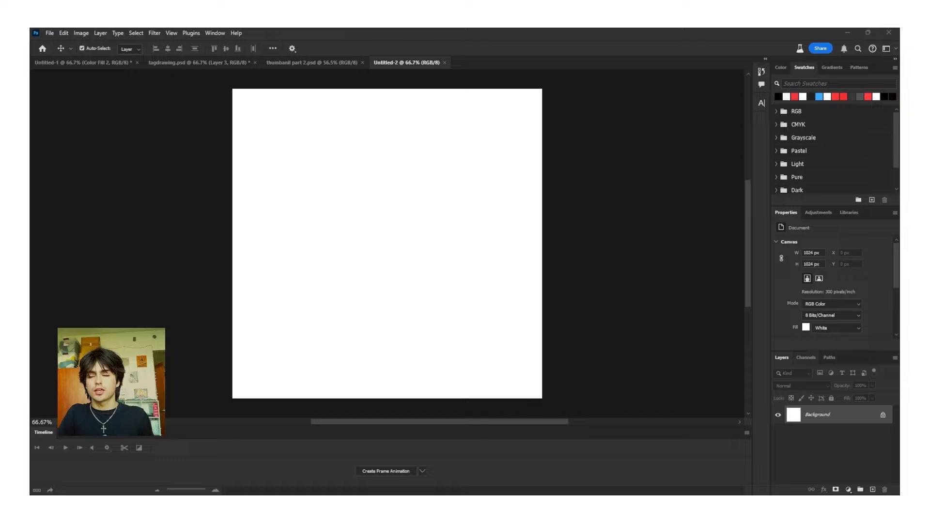
Step: Place the uvrefrence2 image in the document at canvas size and lower its layer opacity to 49%
left_click_drag(697, 226, 365, 214)
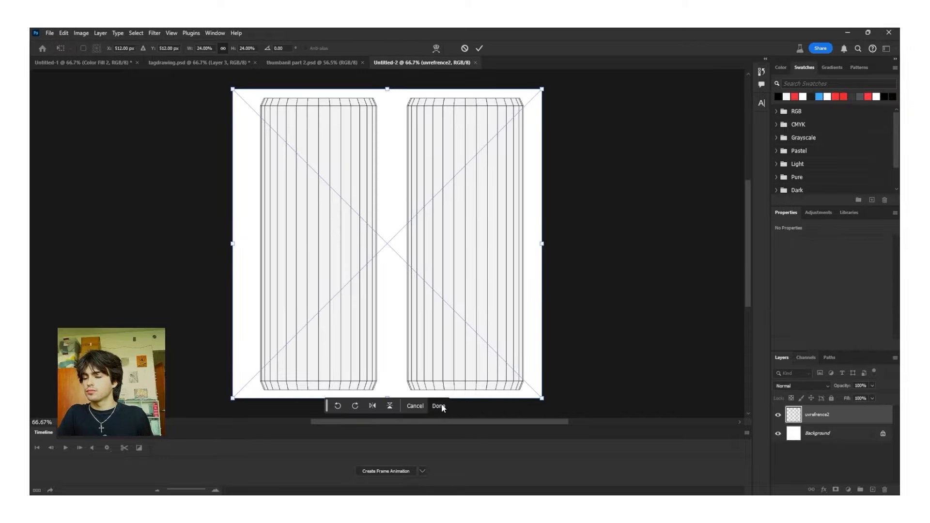
left_click(439, 406)
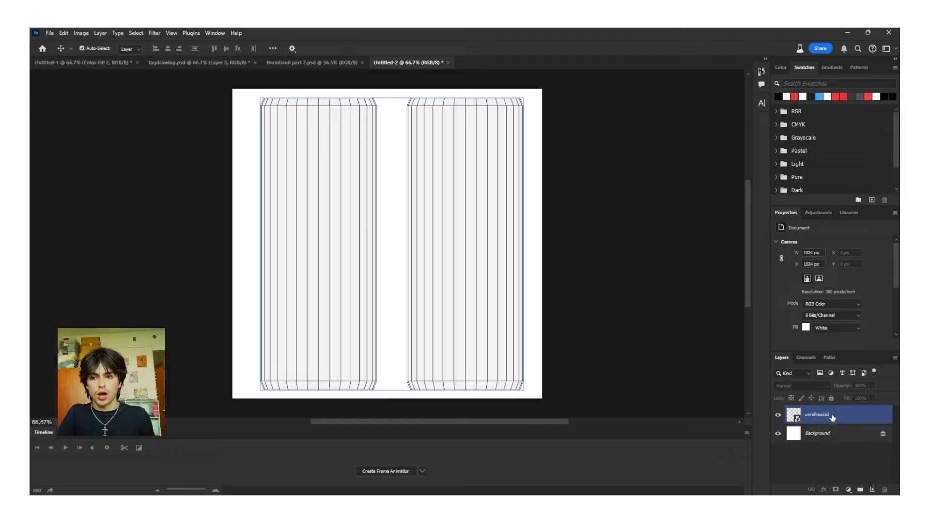
left_click(873, 385)
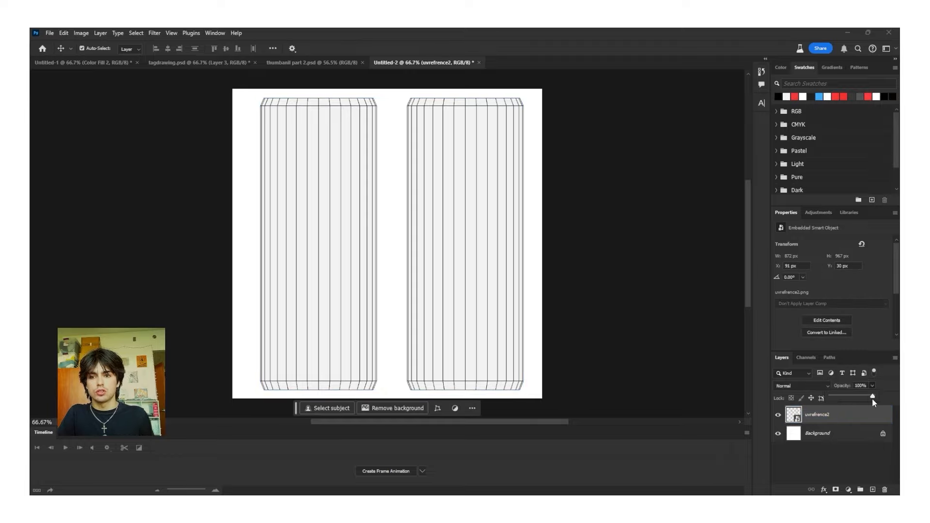
left_click_drag(872, 398, 852, 397)
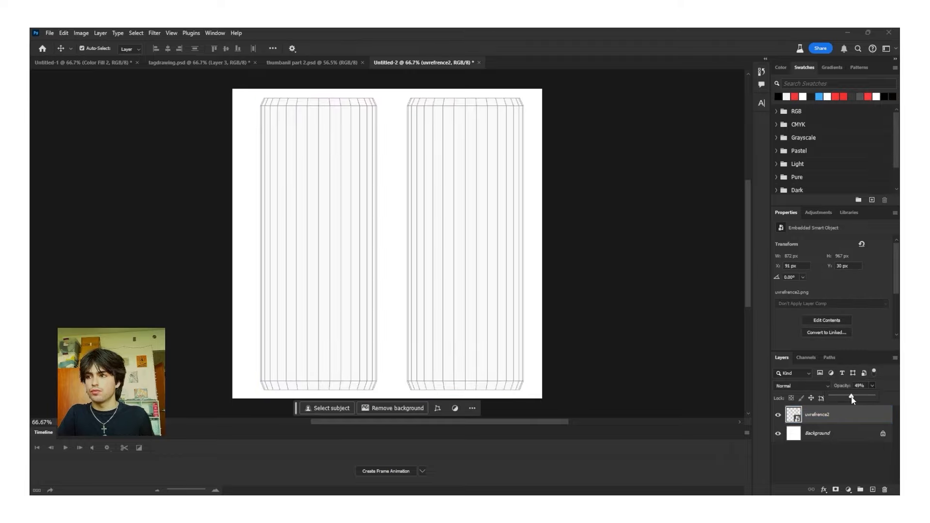
Step: Lock the uvrefrence2 layer completely and add a new empty layer beneath it
left_click(817, 417)
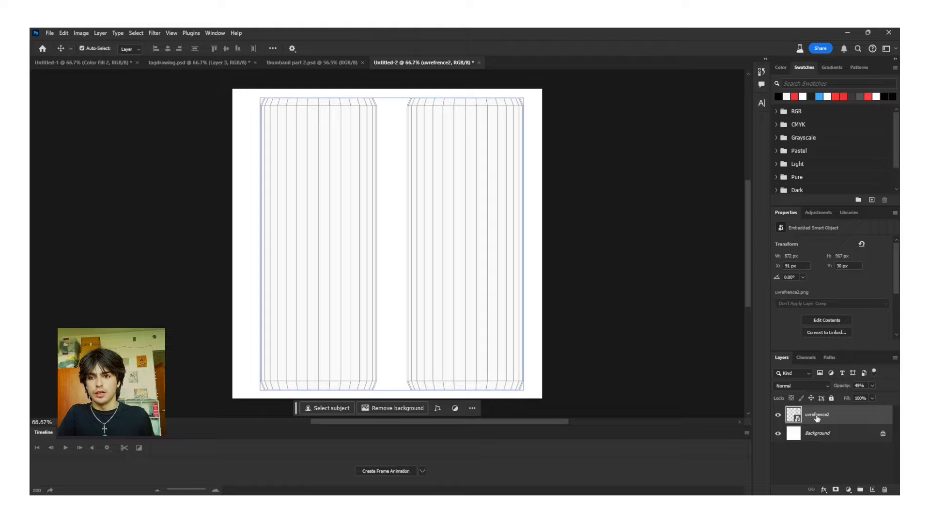
left_click(832, 399)
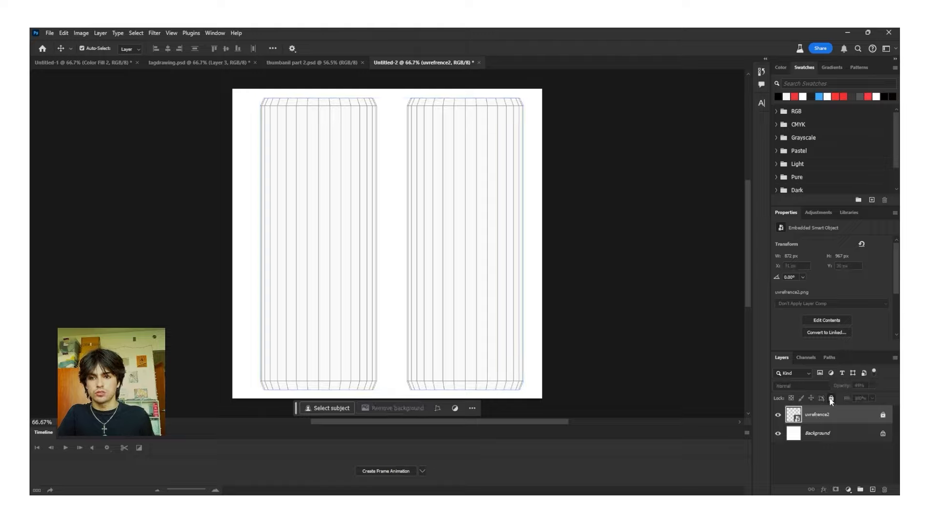
key("ctrl+shift+alt+n")
left_click_drag(819, 420, 818, 436)
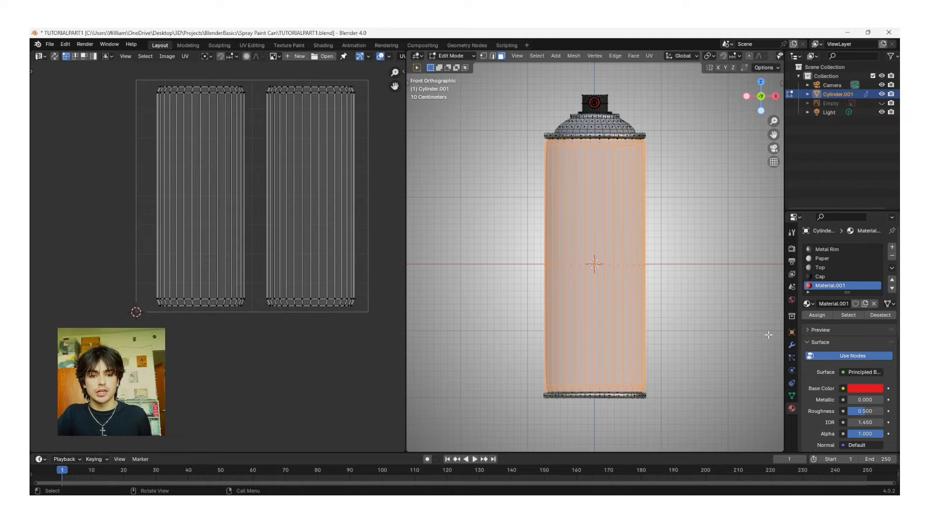
Step: Switch back to Blender and give the Paper material's base color an Image Texture using the file kartiiierrcanuv.psd
left_click(831, 258)
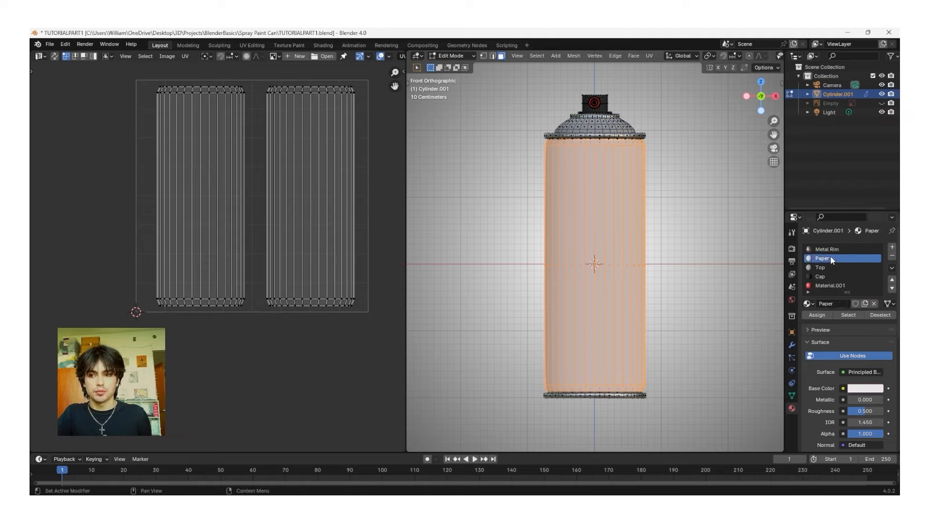
left_click(844, 389)
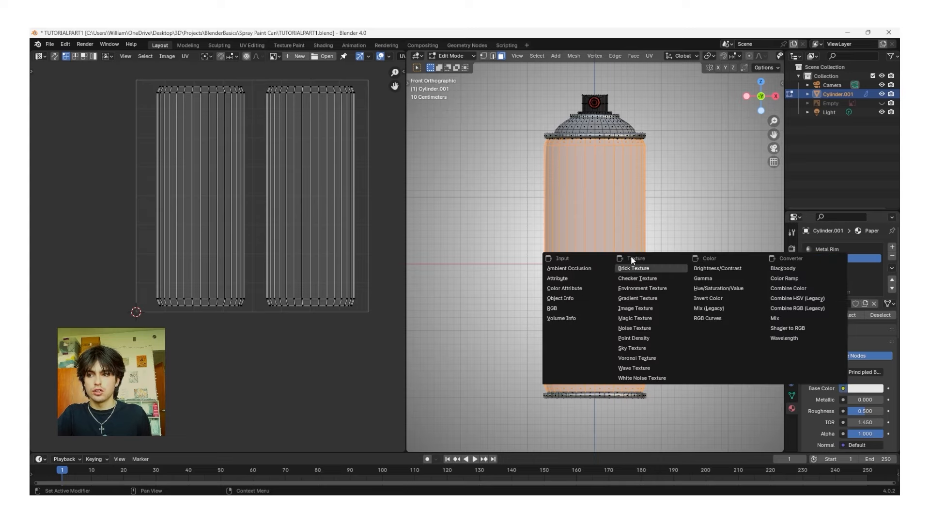
left_click(640, 314)
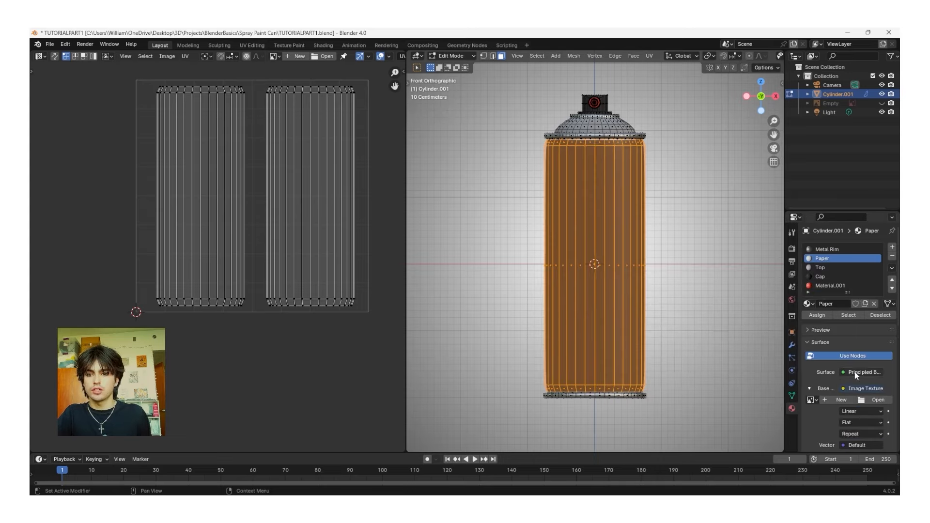
left_click(870, 399)
scroll(468, 281, "down", 2)
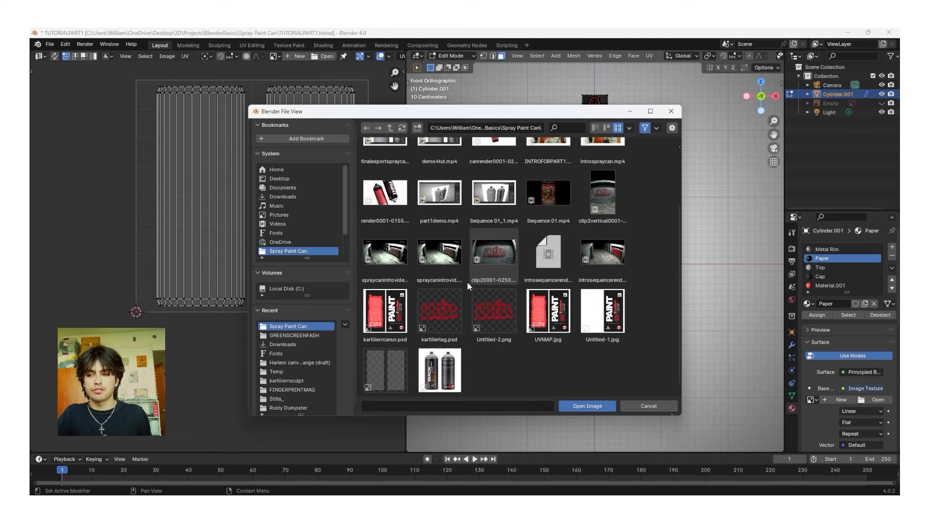
left_click(396, 297)
left_click(589, 408)
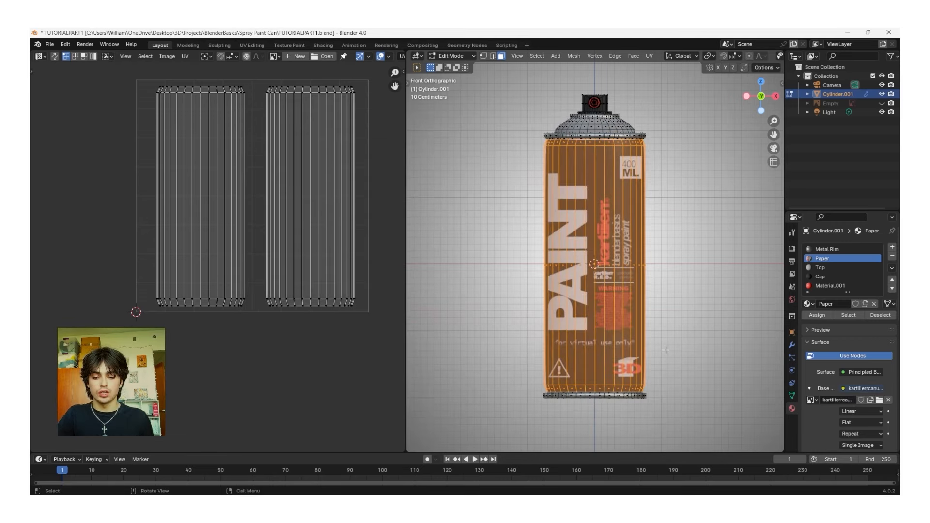
Step: Inspect the labelled can in Object Mode, return to Edit Mode, and display kartiiierrcanuv.psd behind the UVs in the UV Editor
key("Tab")
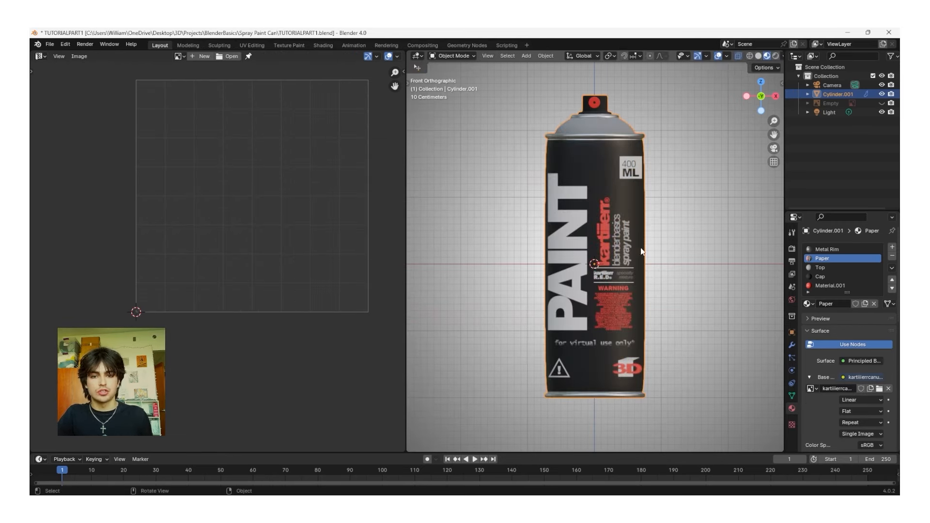
mouse_move(642, 252)
middle_mouse_down()
mouse_move(592, 271)
mouse_move(668, 267)
mouse_move(679, 156)
mouse_move(482, 137)
mouse_move(565, 286)
mouse_move(563, 301)
mouse_move(520, 216)
middle_mouse_up()
key("Tab")
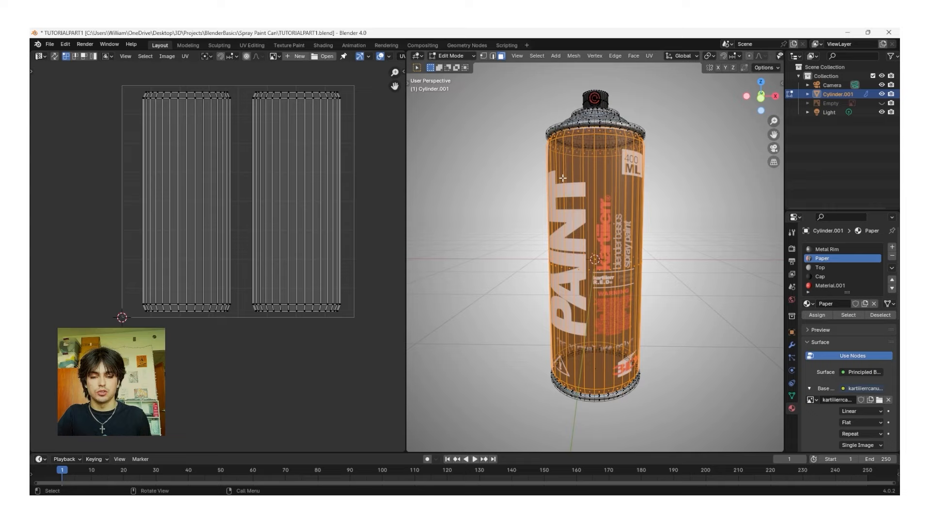
left_click(274, 57)
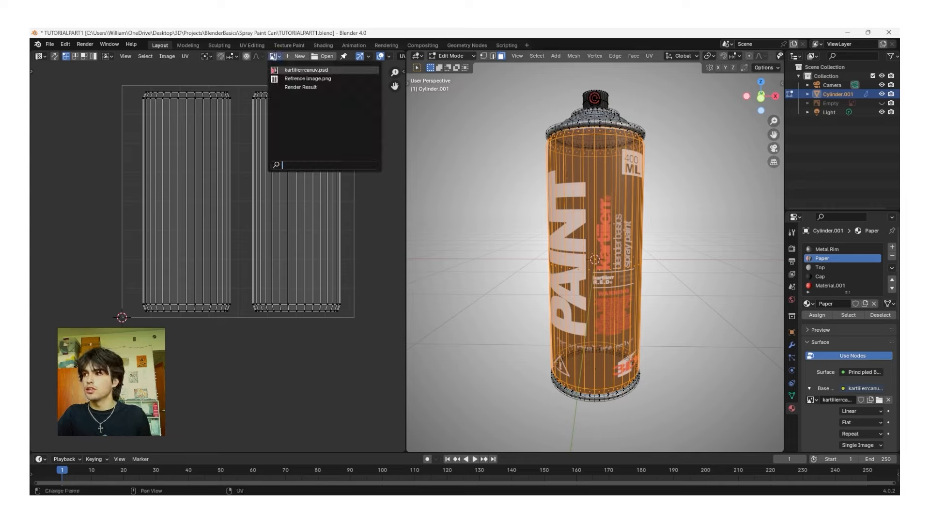
left_click(286, 69)
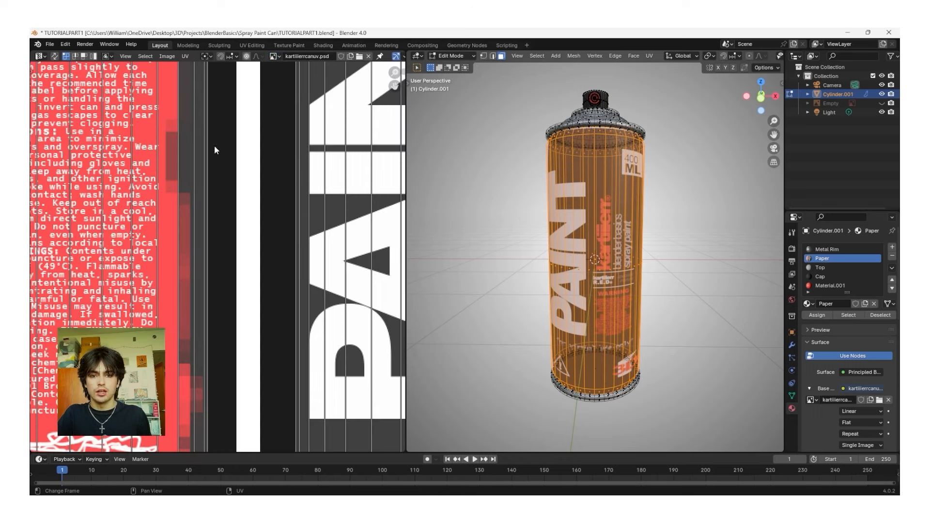
Step: Scale and reposition the UV island over the red warning-text half of the label image, then check the can from another angle
key("Home")
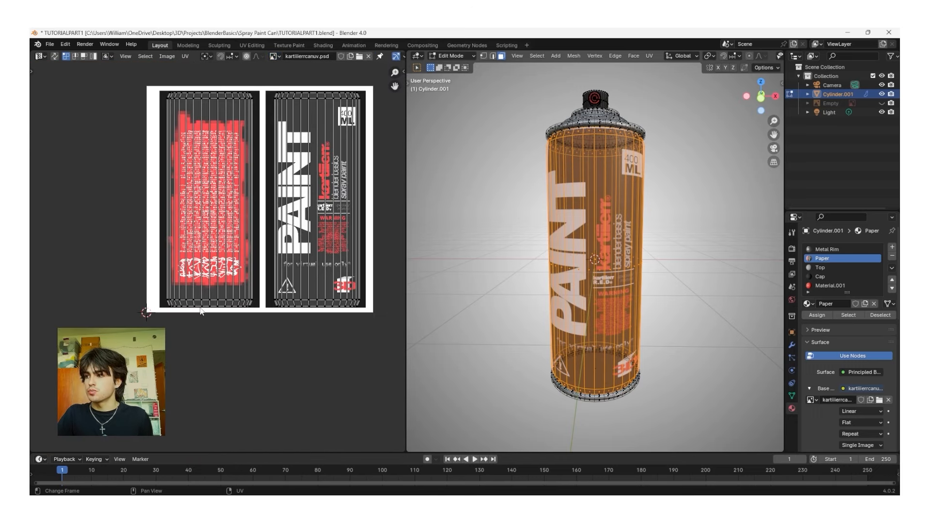
left_click(209, 301)
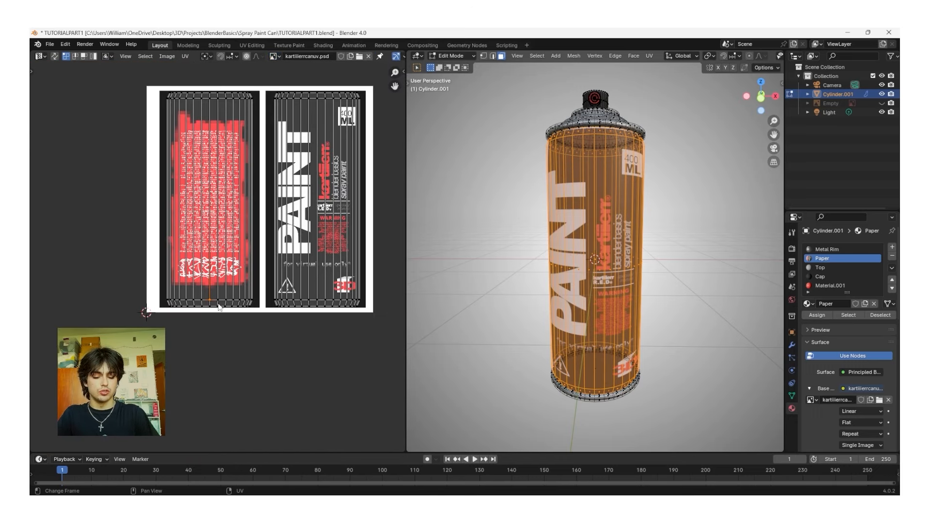
key("ctrl+l")
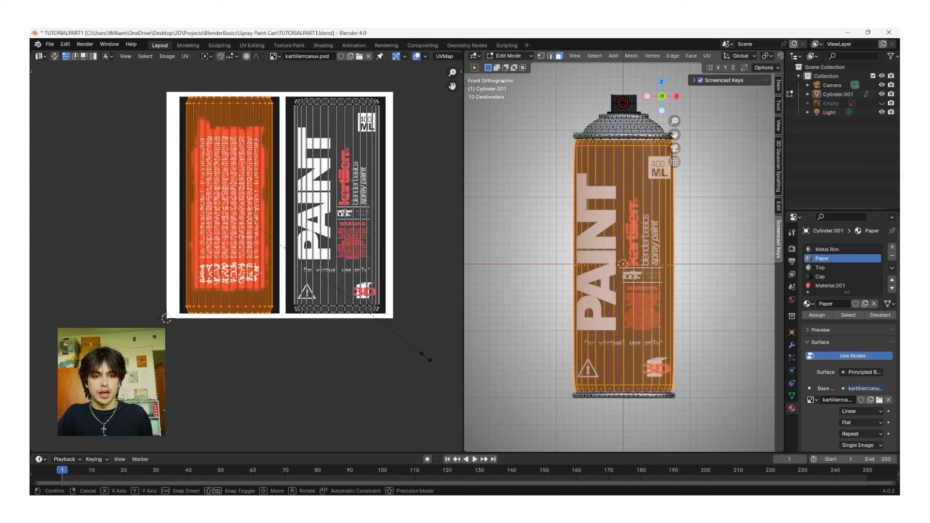
key("s")
left_click(415, 356)
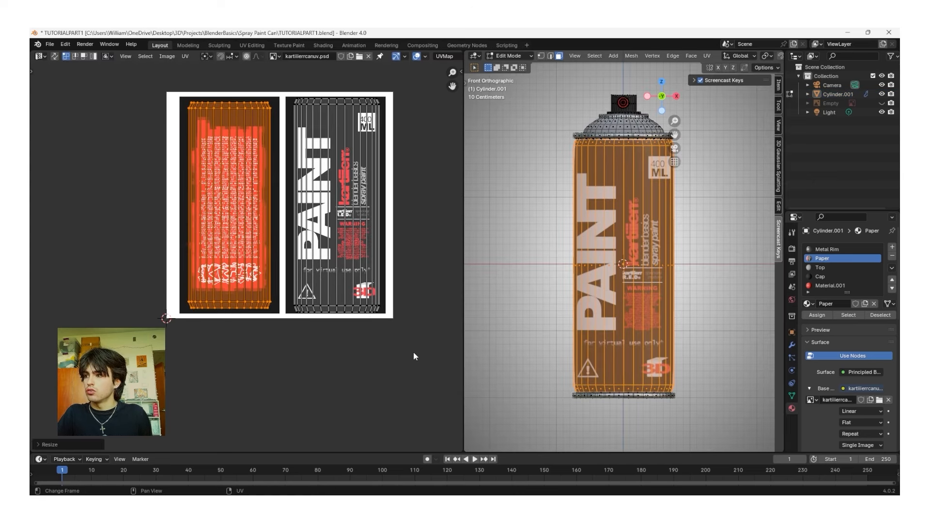
key("g")
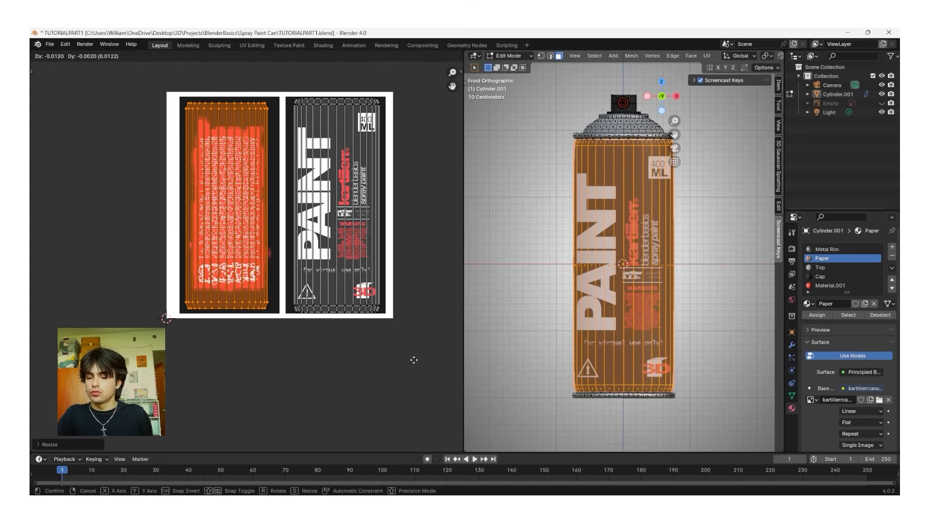
left_click(413, 359)
key("s")
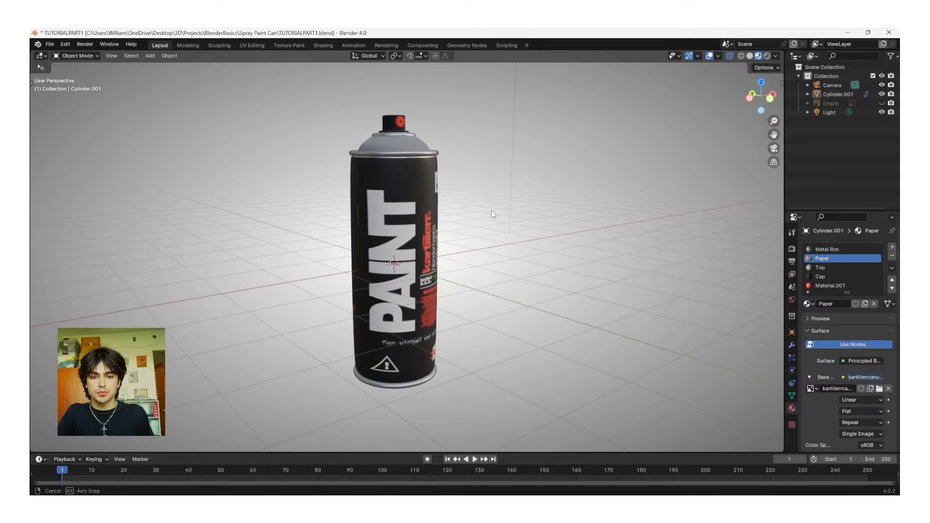
middle_click_drag(491, 211, 129, 212)
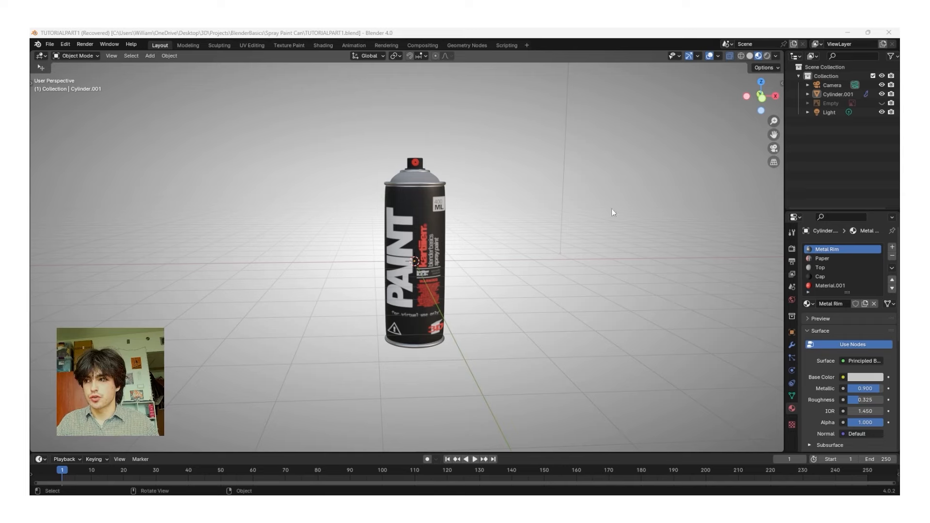
Step: Show the 3D viewport's sidebar and switch the viewport to Rendered shading
key("n")
scroll(555, 317, "up", 1)
key("z")
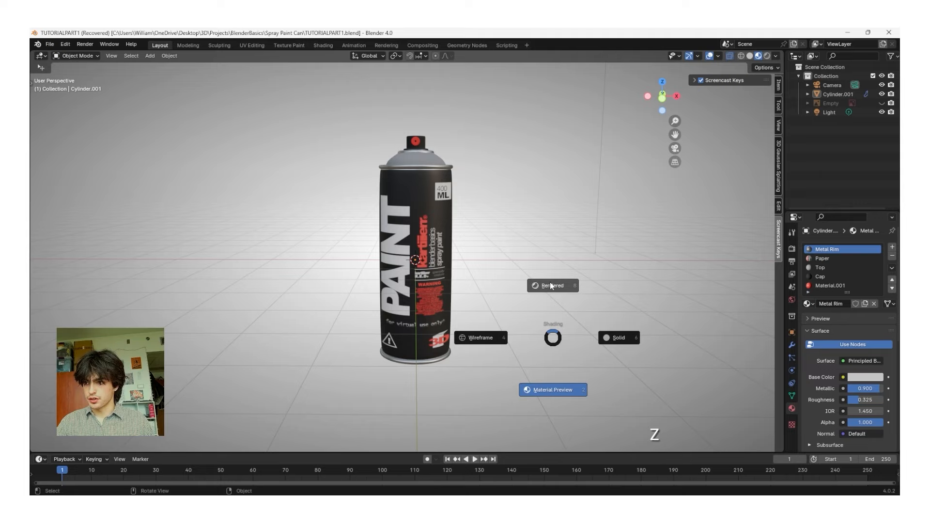
left_click(555, 284)
middle_click_drag(475, 106, 474, 129, "shift")
middle_click_drag(473, 129, 474, 122)
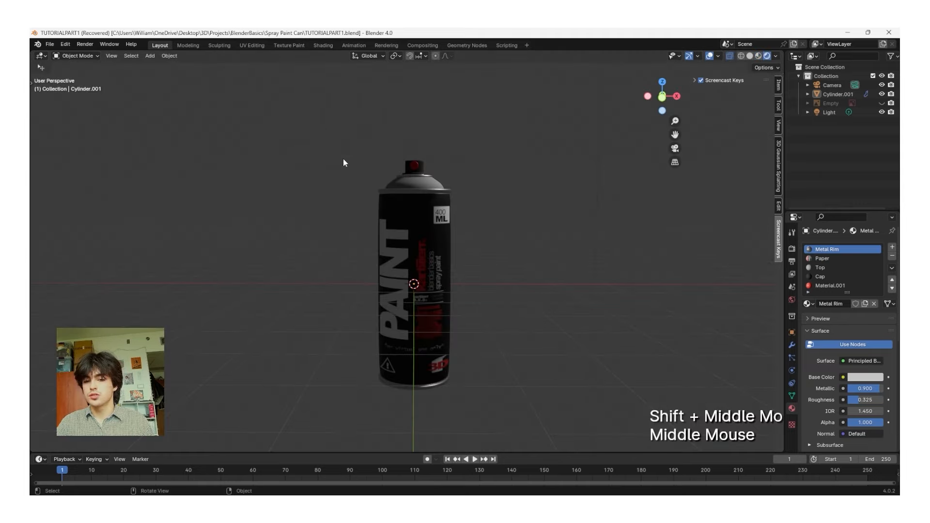
Step: Delete the existing point light above the can from the scene
scroll(562, 166, "down", 2)
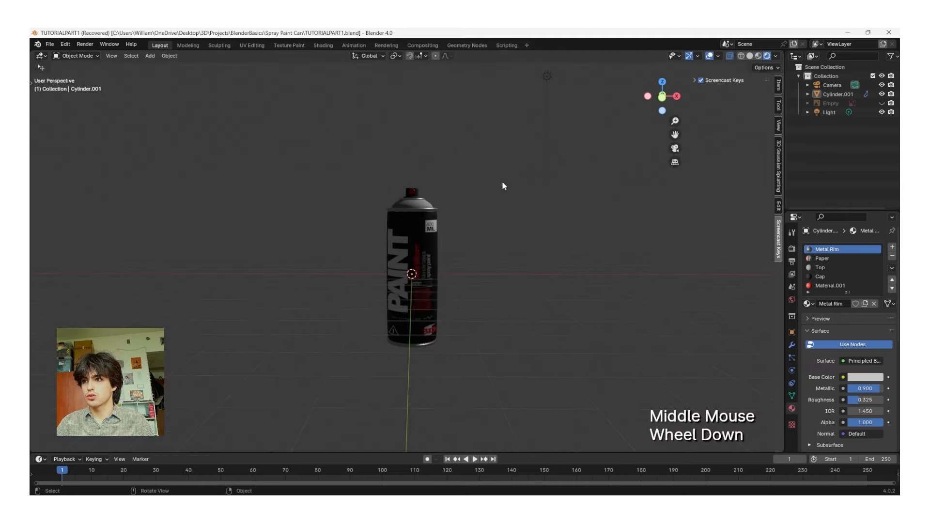
left_click(547, 77)
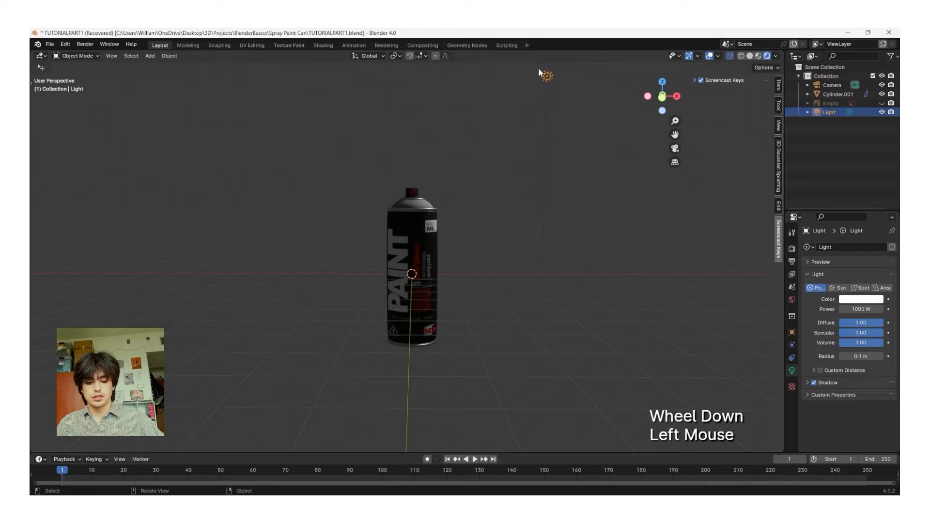
key("Delete")
scroll(374, 208, "up", 4)
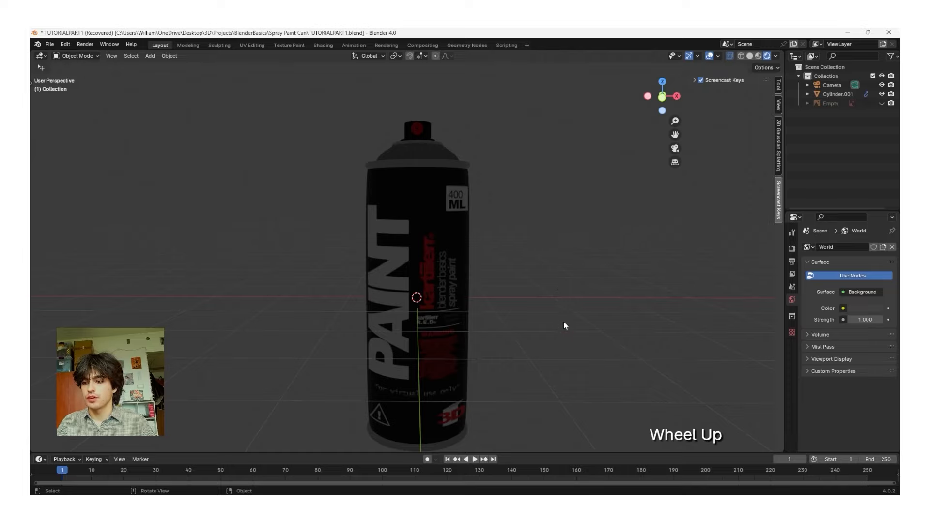
scroll(566, 328, "down", 1)
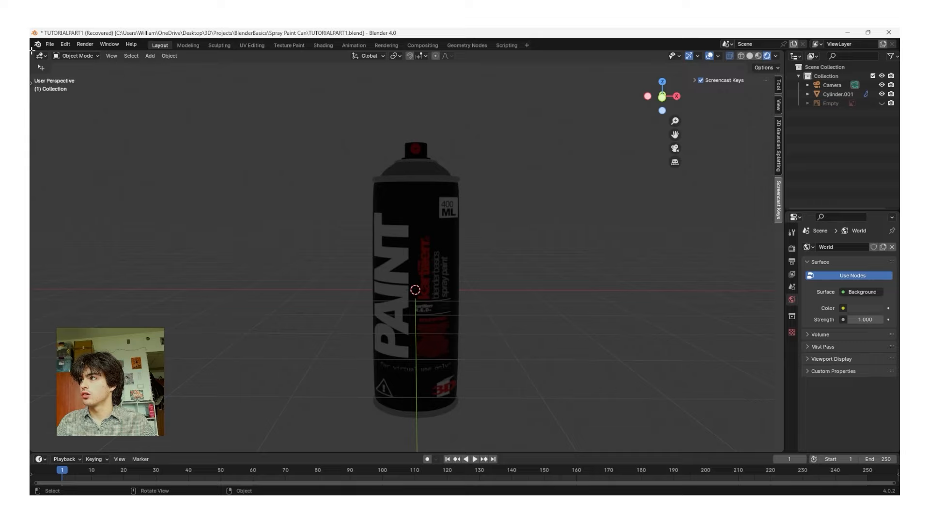
Step: Split the 3D viewport vertically and turn the new area into a Shader Editor showing the World nodes
left_click_drag(31, 50, 366, 67)
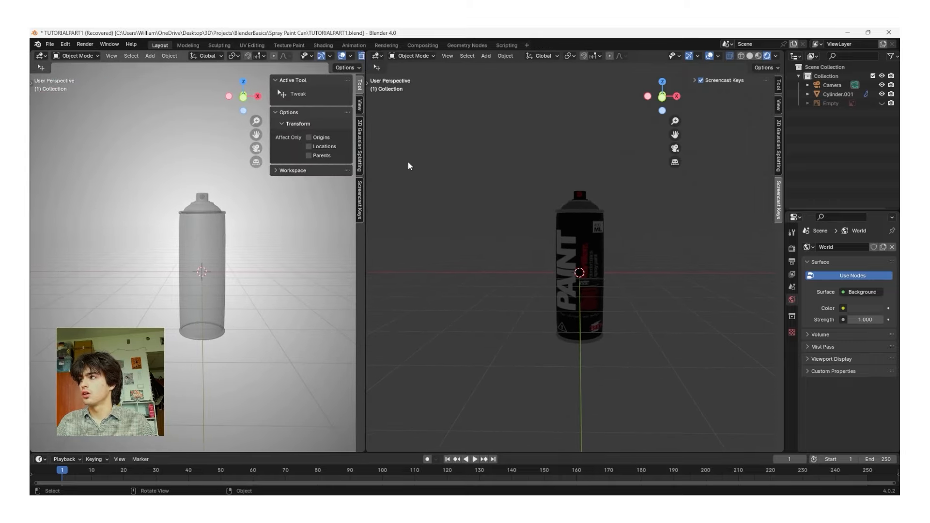
left_click(41, 57)
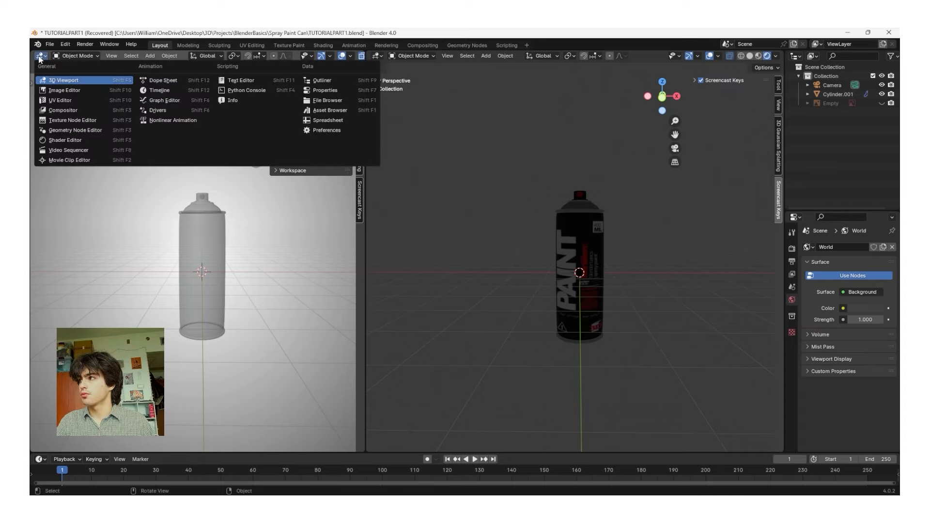
left_click(66, 140)
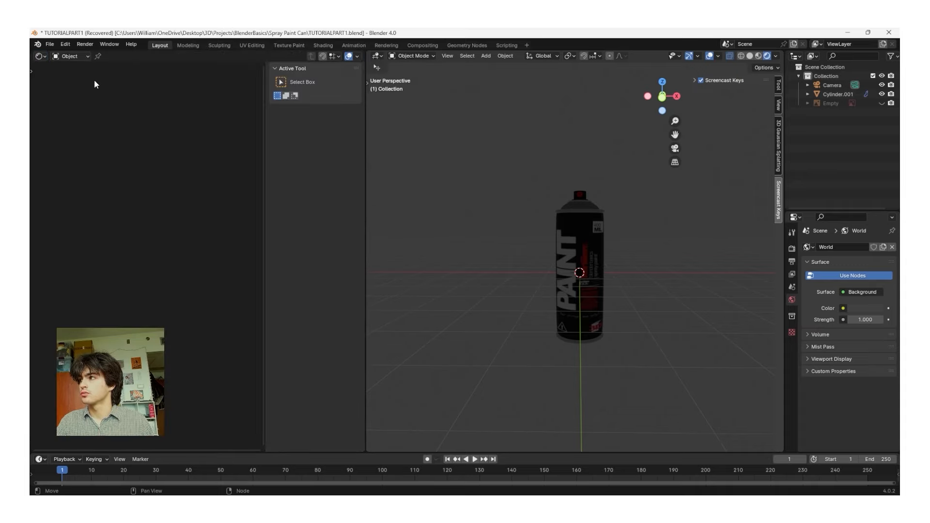
left_click(74, 57)
left_click(72, 85)
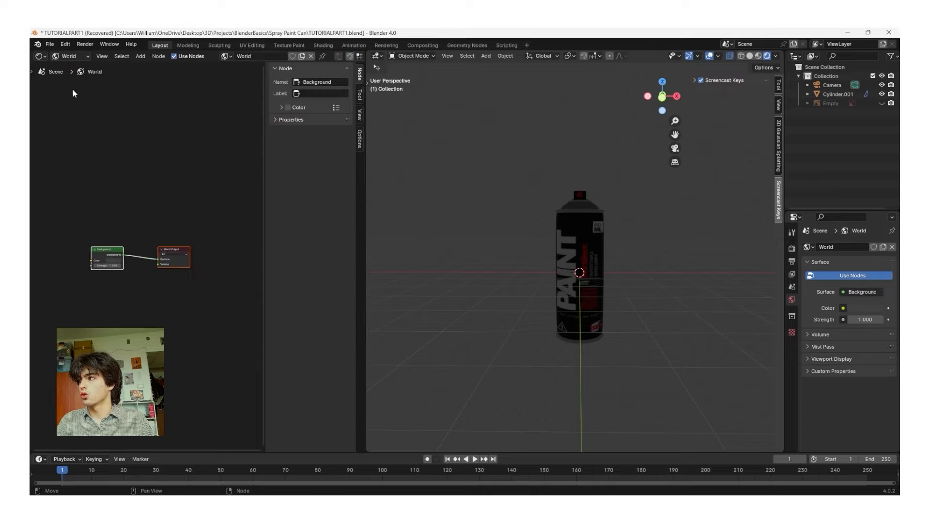
scroll(68, 289, "up", 3)
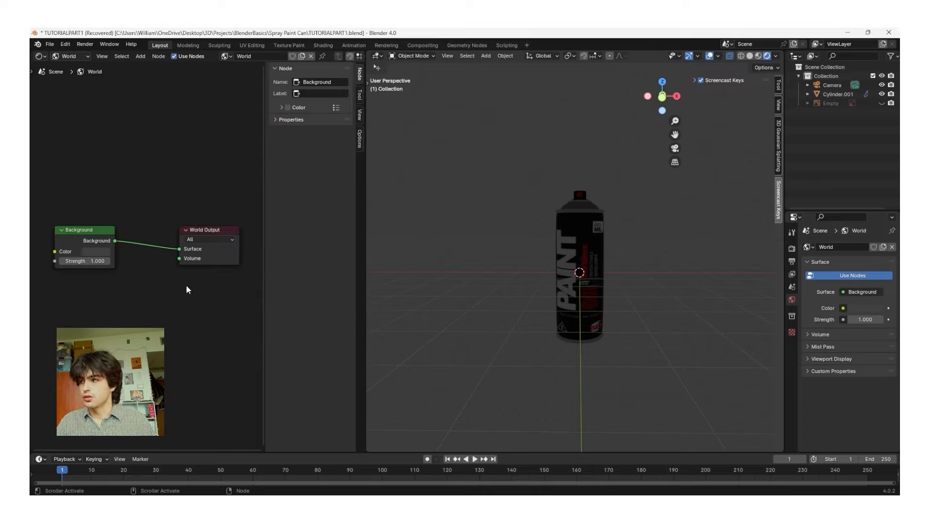
Step: Duplicate the Background node and place the copy below the original
left_click(84, 227)
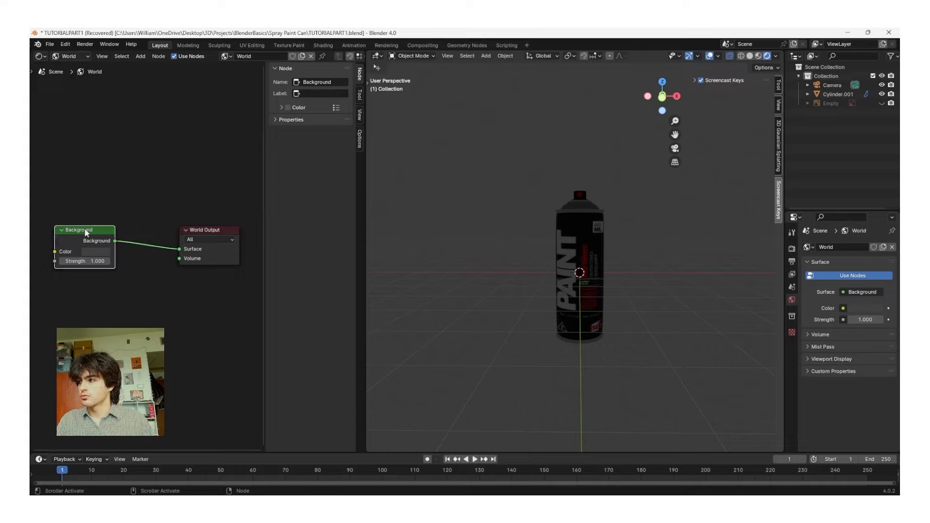
key("shift+d")
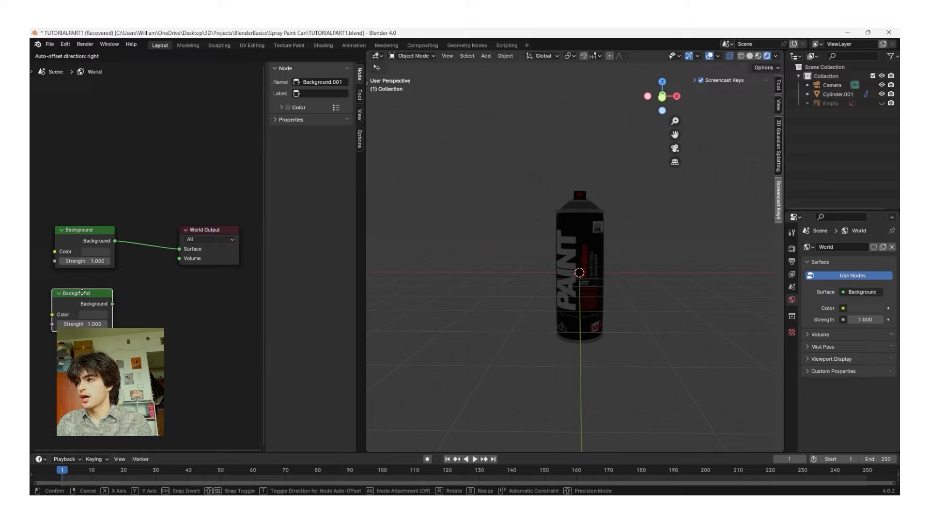
left_click(85, 295)
left_click(175, 309)
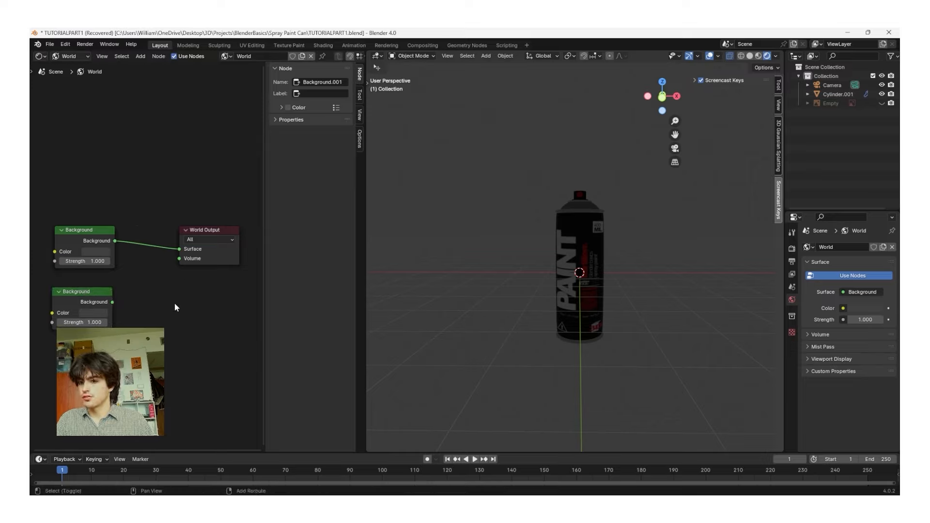
Step: Add a Mix Shader node on the link between the original Background and World Output nodes
key("shift+a")
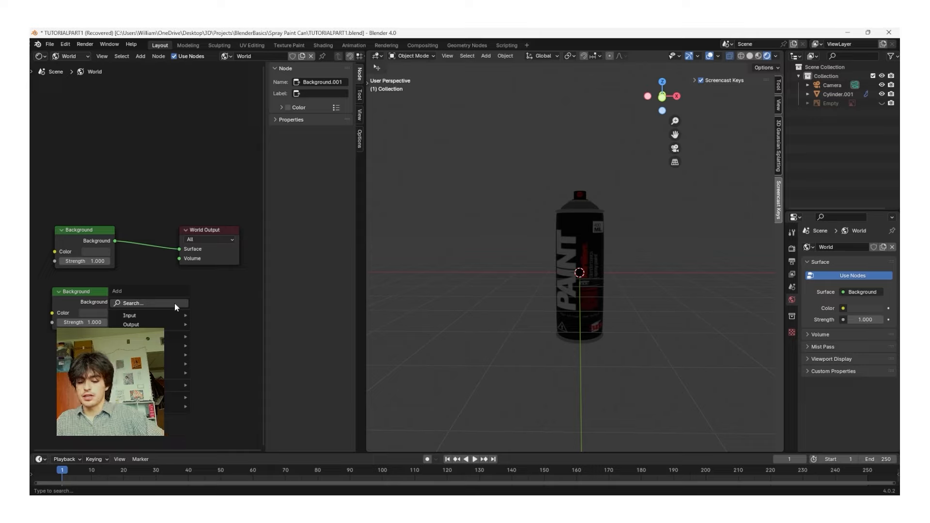
type("MIX SHADER")
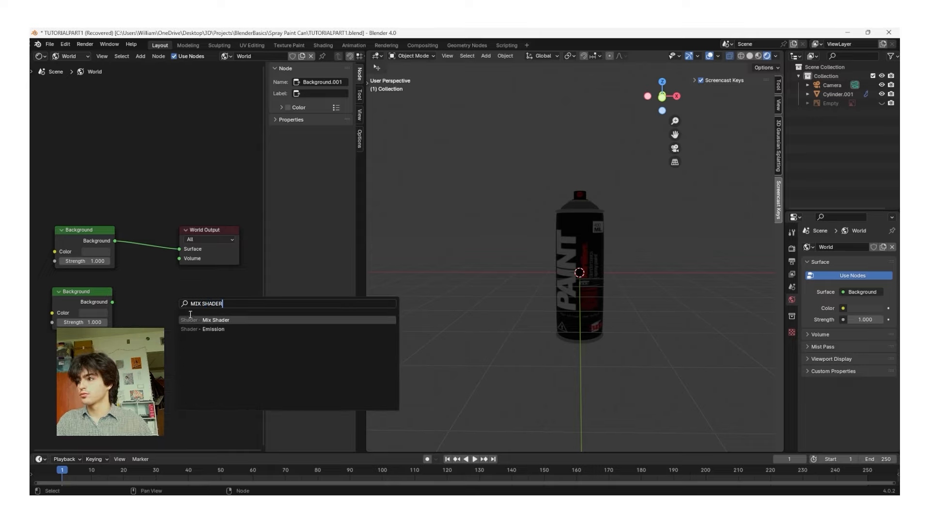
key("Return")
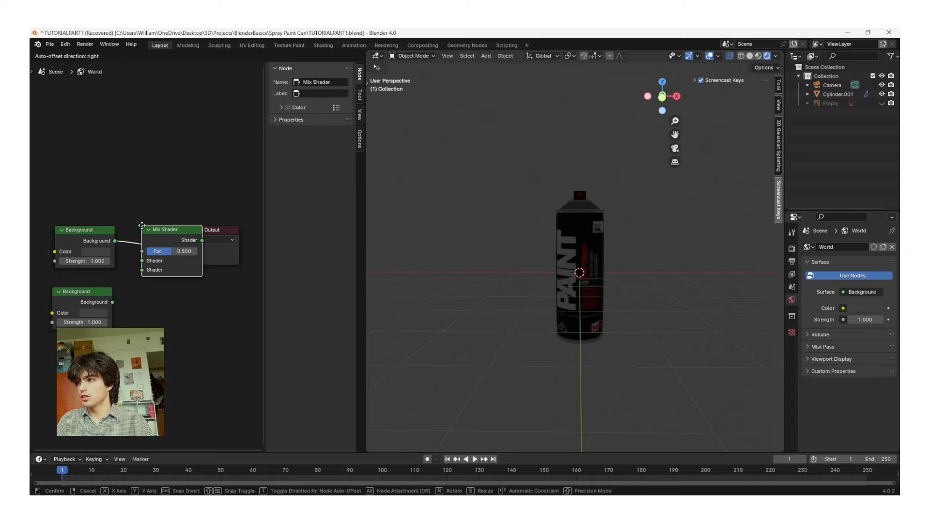
left_click(141, 225)
scroll(144, 310, "up", 2)
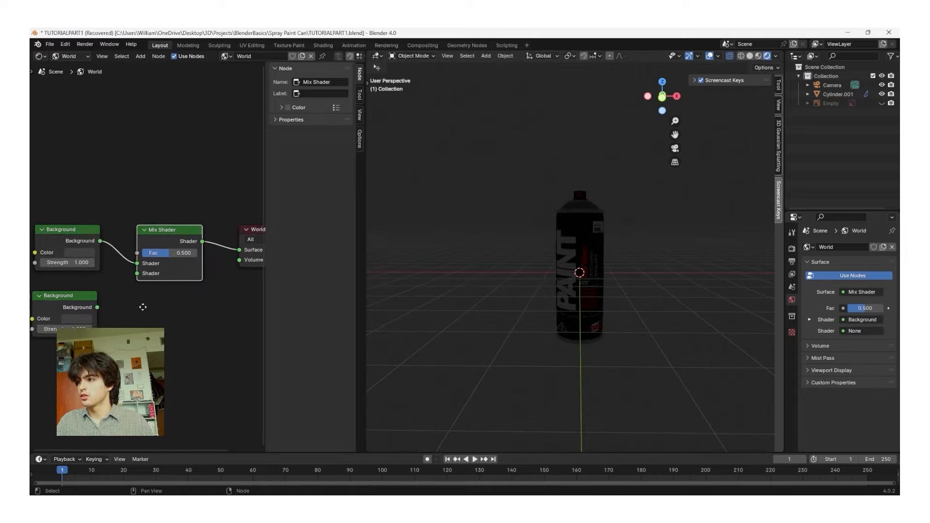
Step: Hide the node editor's sidebar and connect the duplicated Background to the Mix Shader's second Shader input
key("n")
scroll(121, 262, "down", 1)
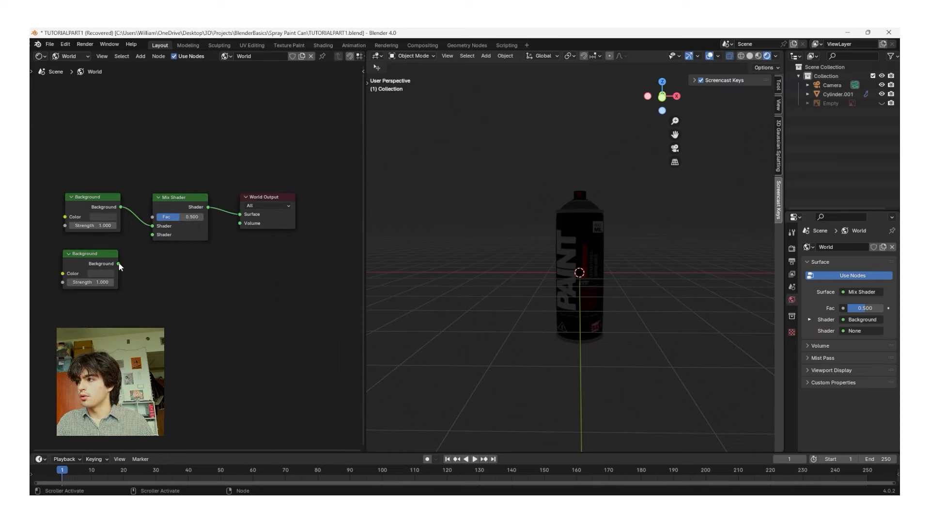
left_click_drag(119, 264, 149, 238)
left_click_drag(149, 236, 149, 236)
middle_click_drag(142, 251, 139, 267)
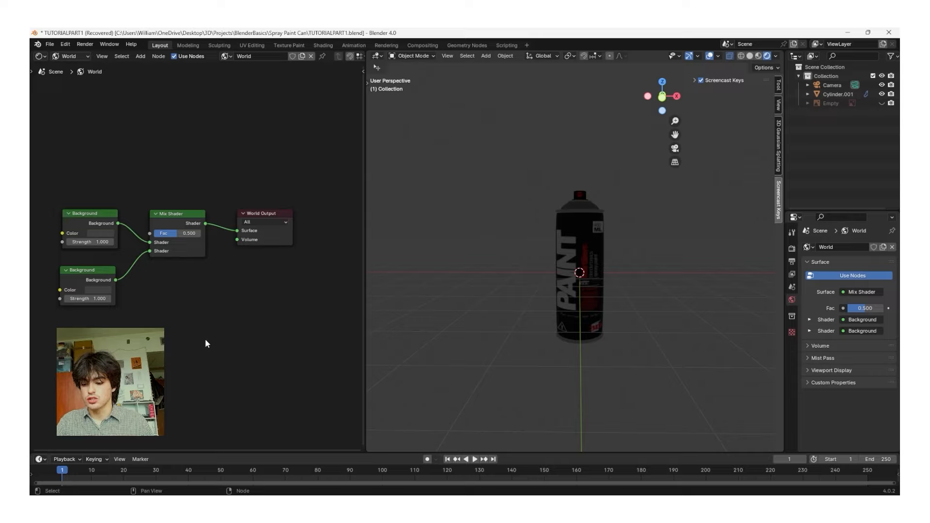
Step: Add a Light Path node above the Background nodes and link its Is Camera Ray output to the Mix Shader's Fac
key("shift+a")
type("LIGHT")
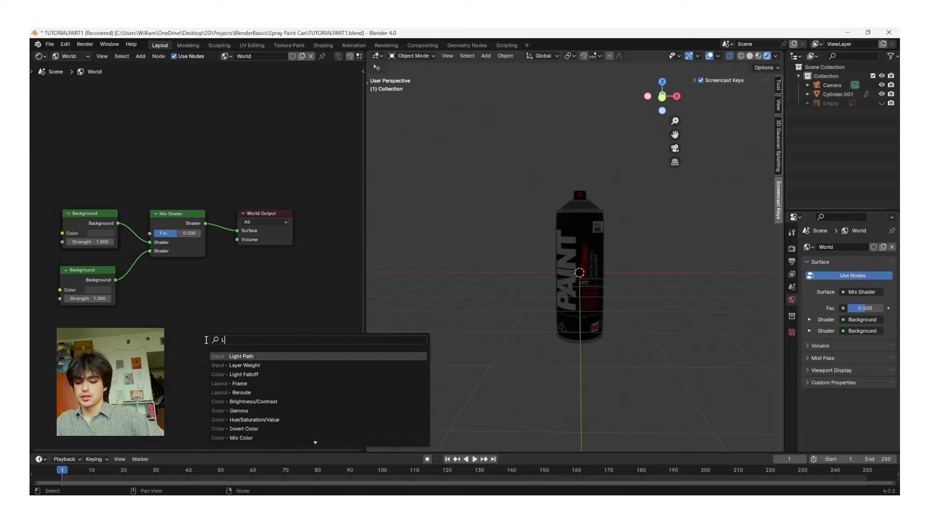
left_click(239, 359)
left_click(63, 78)
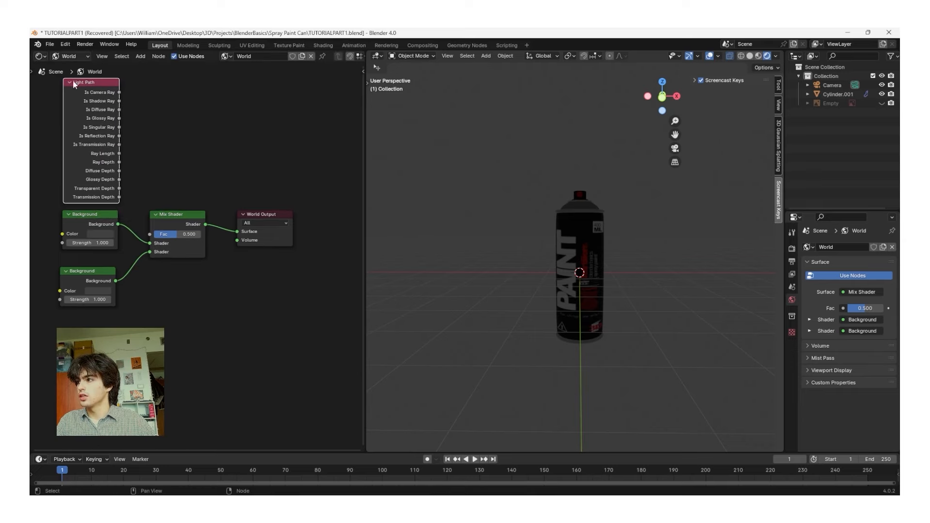
left_click_drag(120, 93, 155, 236)
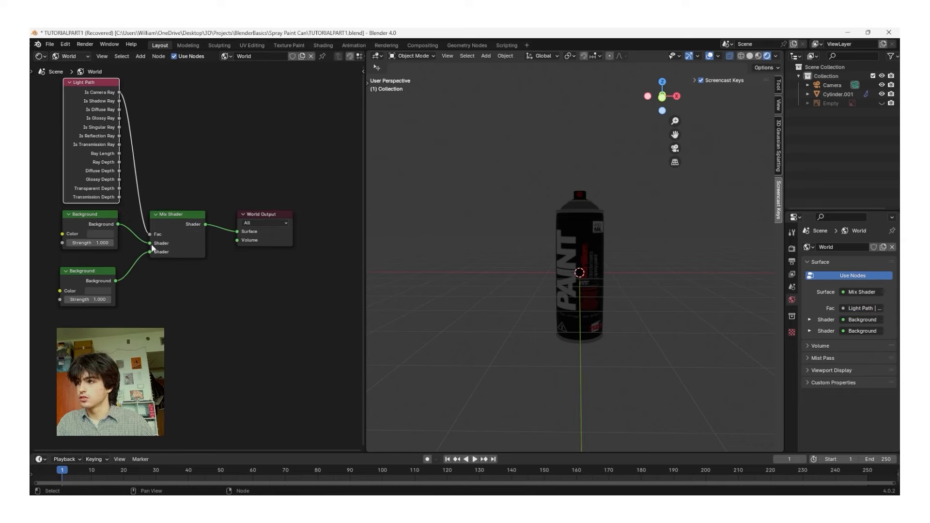
Step: Set the upper Background node's color to black and the lower Background node's color to white
left_click(97, 234)
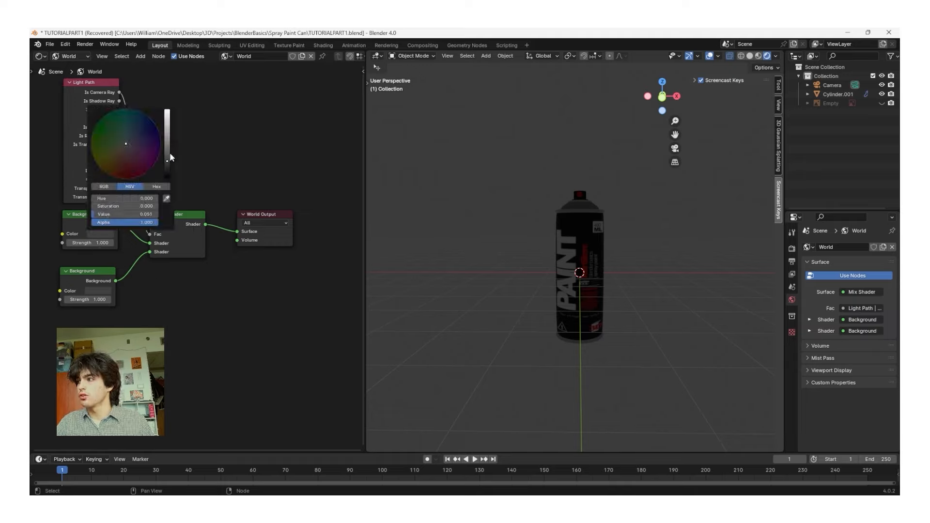
left_click_drag(168, 161, 167, 177)
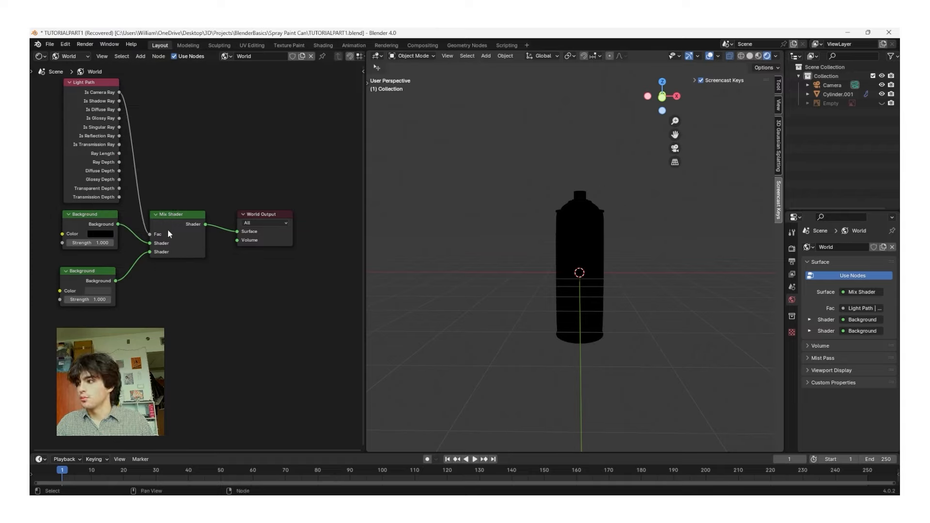
left_click(102, 292)
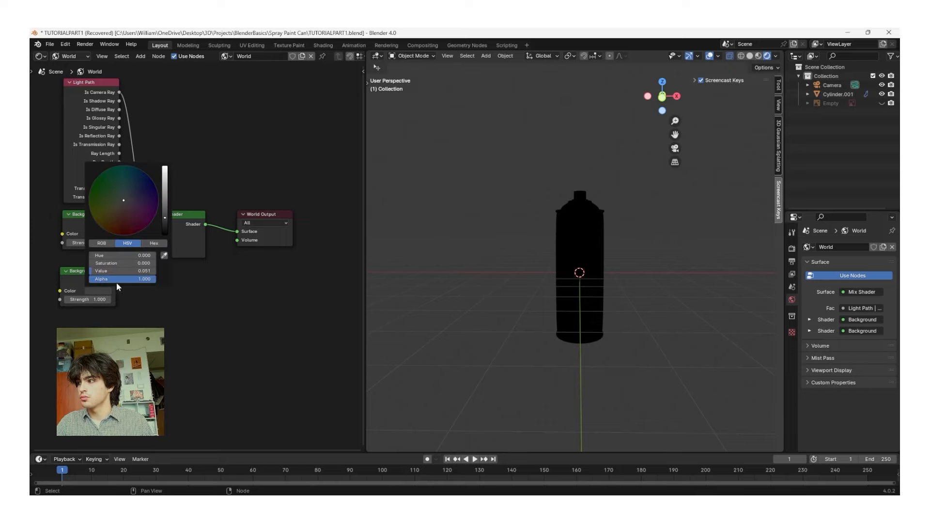
left_click_drag(165, 211, 165, 168)
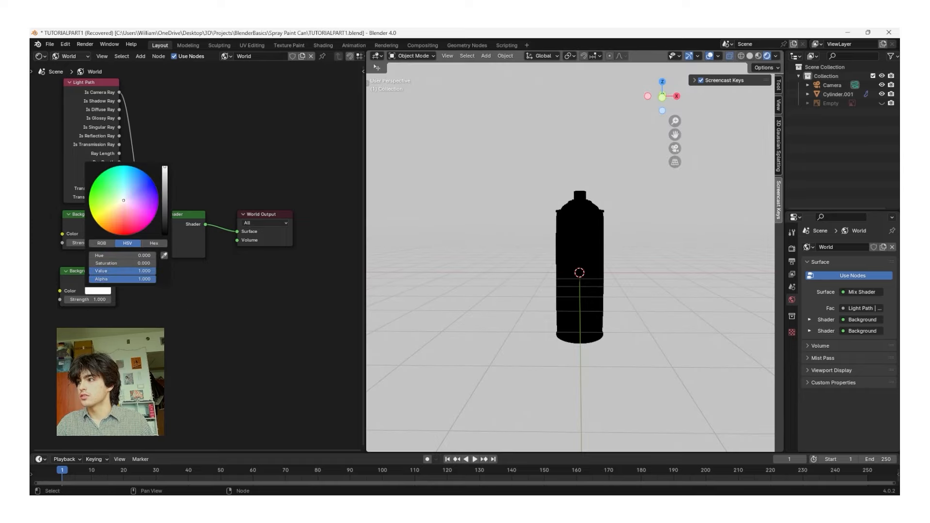
Step: Set the lower Background node's strength to 2
left_click(95, 300)
type("2")
key("Return")
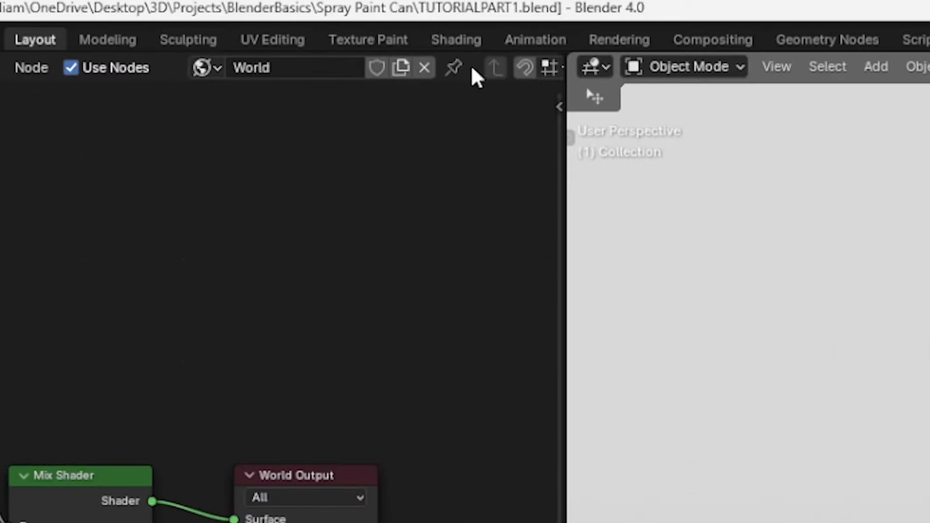
Step: Close the world node editor area and view the whole spray can in the enlarged 3D viewport
right_click(329, 54)
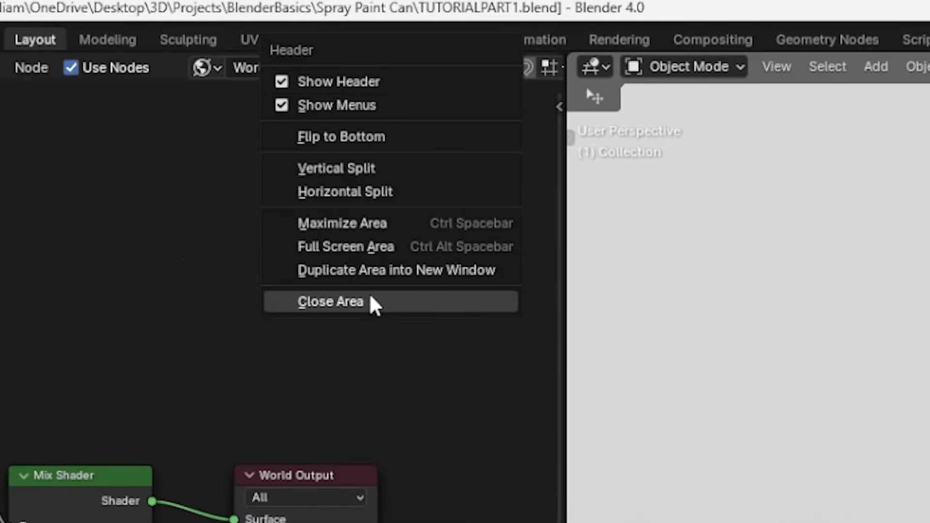
left_click(373, 302)
scroll(489, 315, "up", 1)
scroll(489, 315, "down", 4)
middle_click_drag(574, 315, 484, 274)
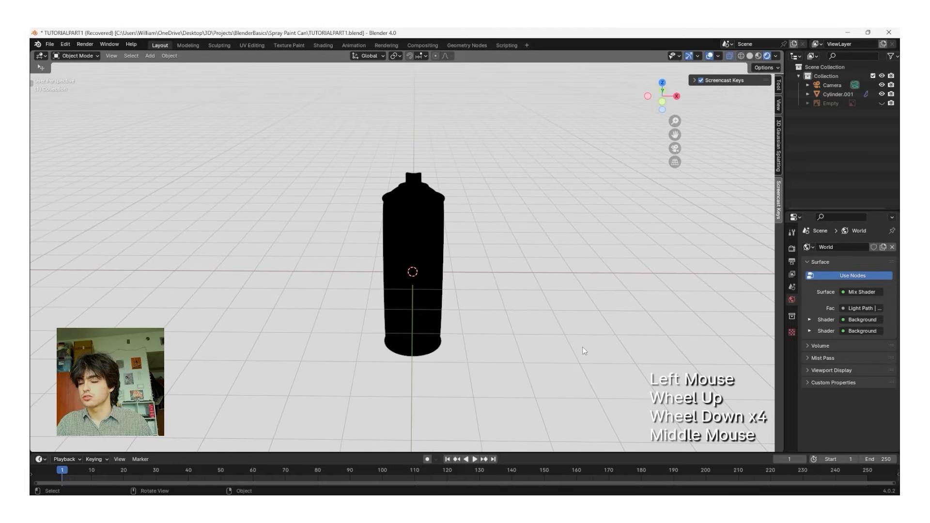
Step: Show the World properties and expand the settings of both Background shaders
left_click(792, 248)
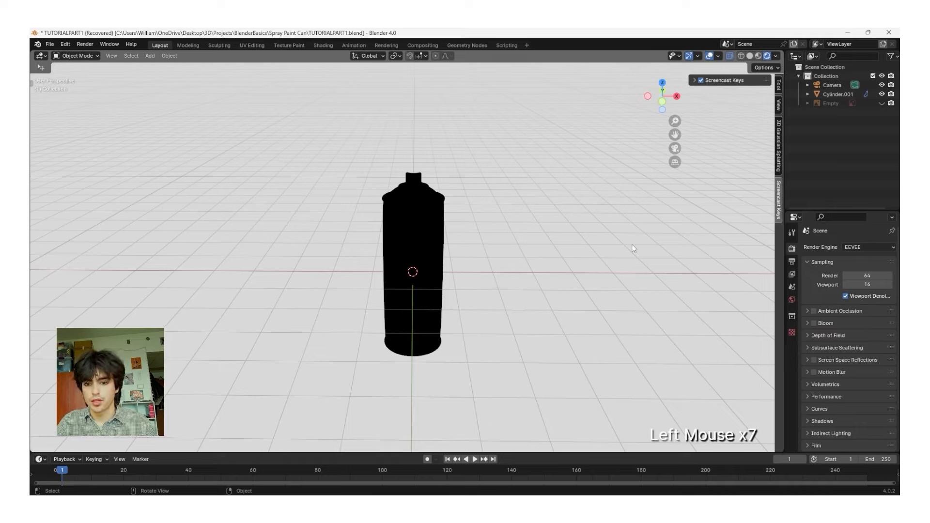
left_click(793, 301)
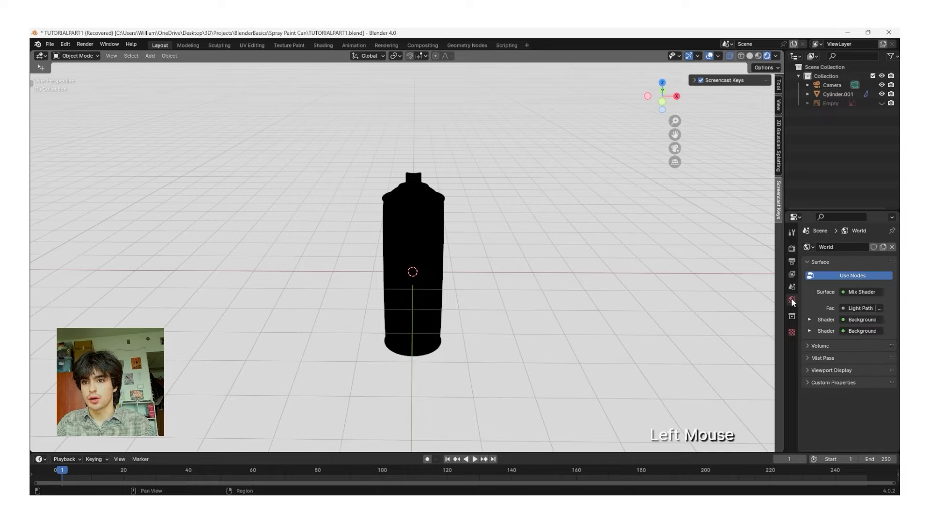
left_click(810, 320)
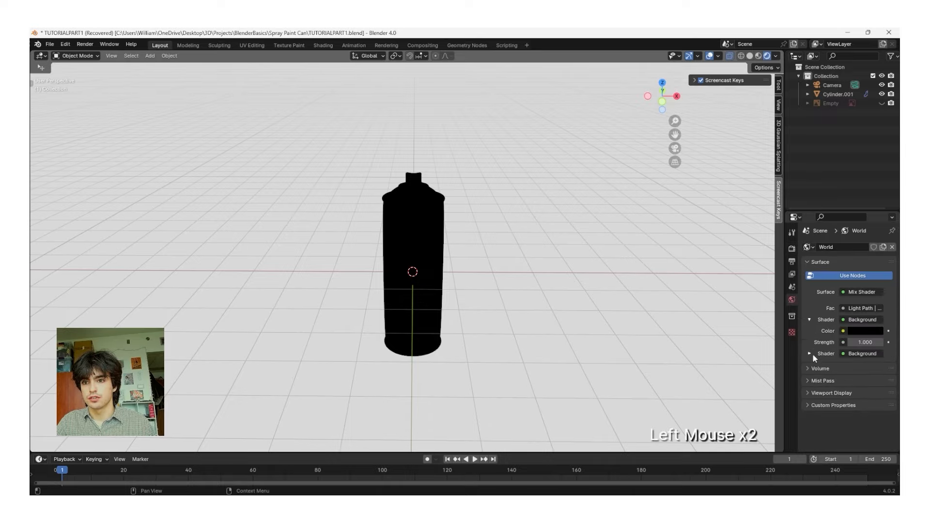
left_click(810, 354)
Step: Try a different color on the second Background shader and undo the change
left_click(862, 366)
left_click_drag(825, 268, 832, 305)
key("ctrl+z")
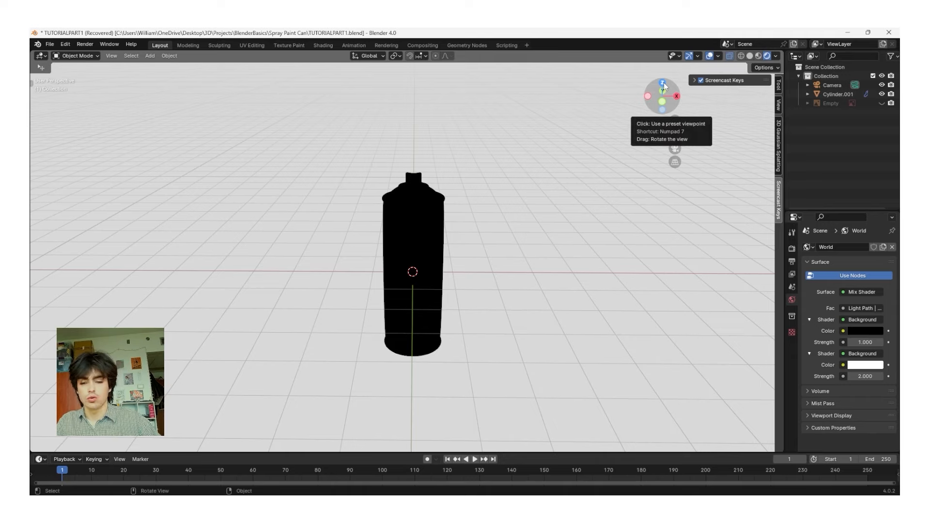
Step: Look at the can from the top view and add a point light at its center
key("KP_7")
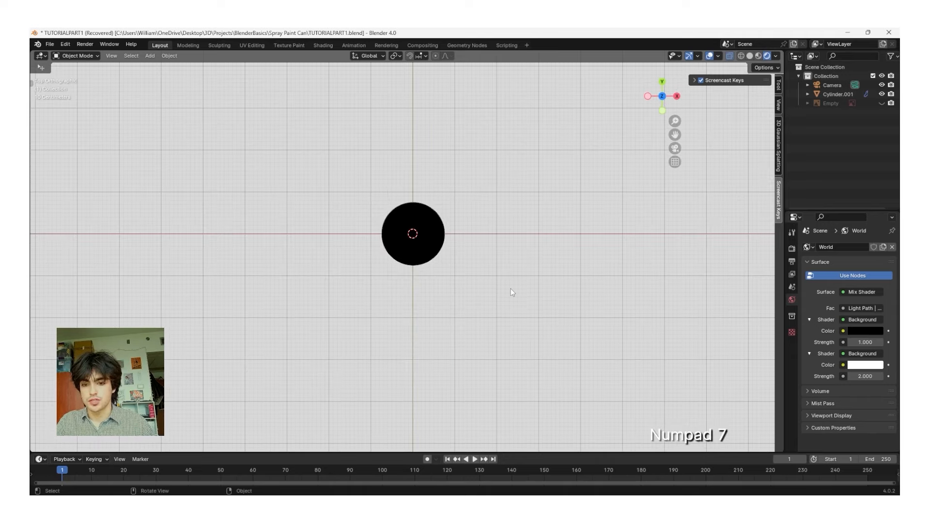
middle_click_drag(529, 260, 520, 278, "shift")
scroll(521, 280, "down", 2)
scroll(519, 202, "up", 3)
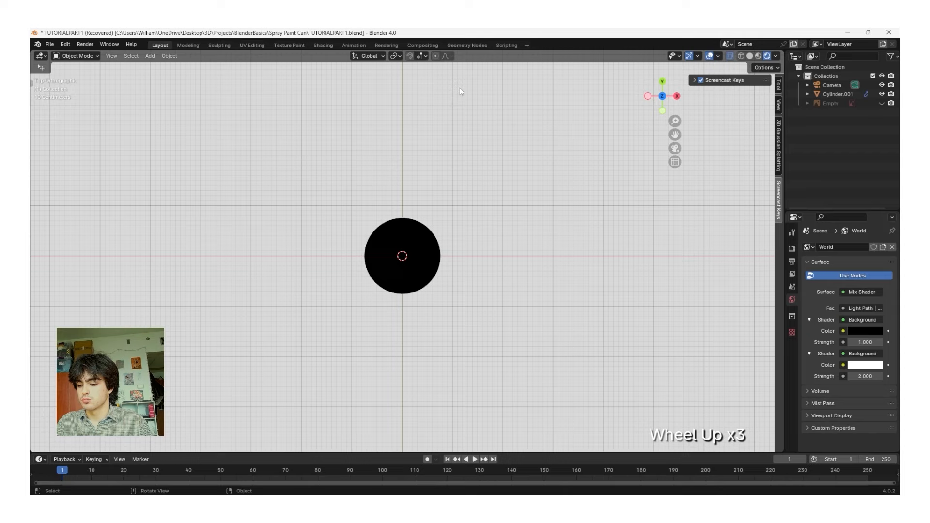
key("shift+a")
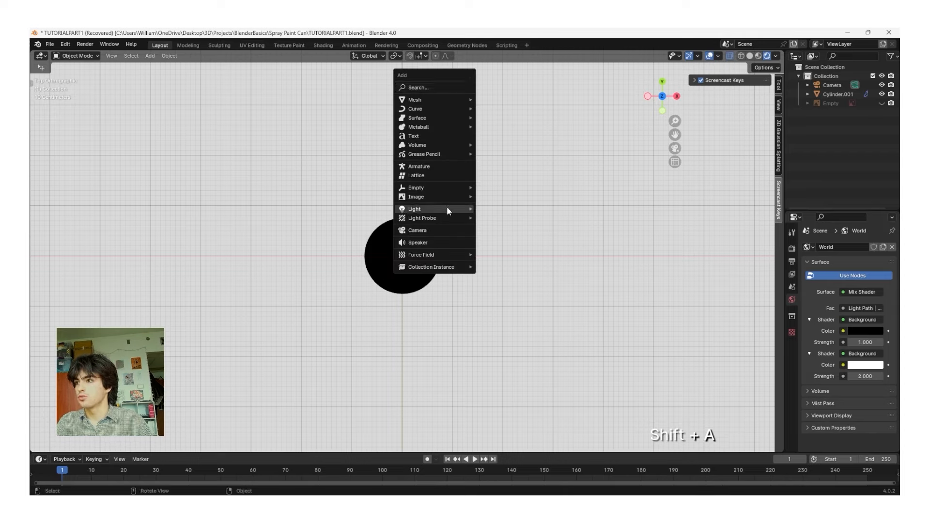
mouse_move(448, 209)
left_click(502, 208)
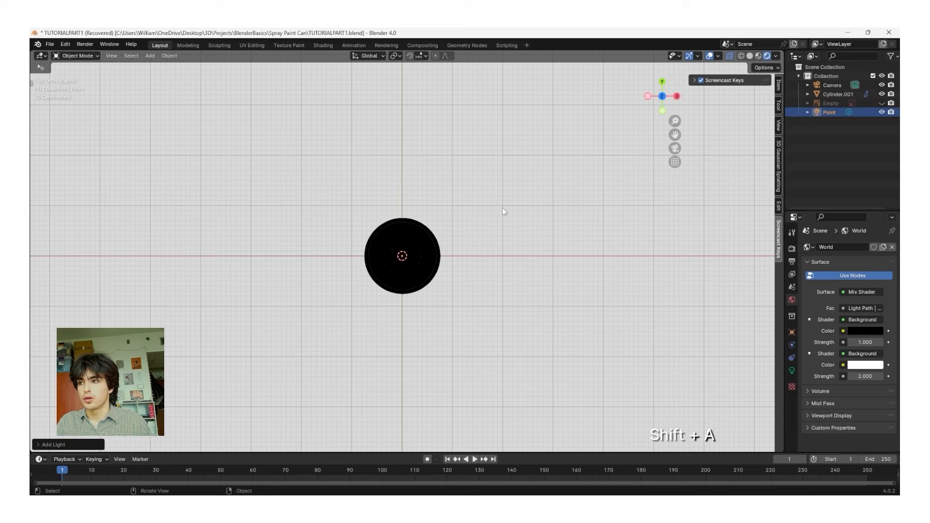
Step: Move the point light on the XY plane about 2 m in both negative X and negative Y, off the can's front-left
key("g")
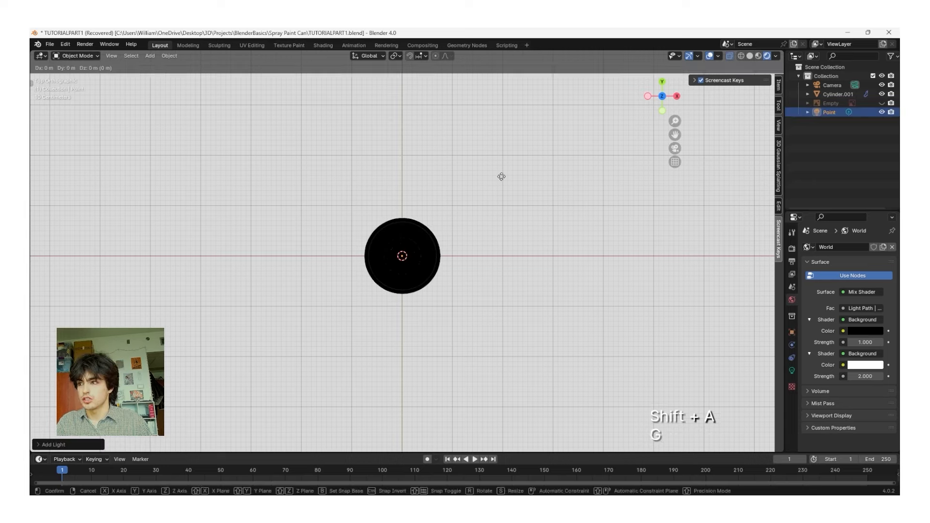
key("shift+z")
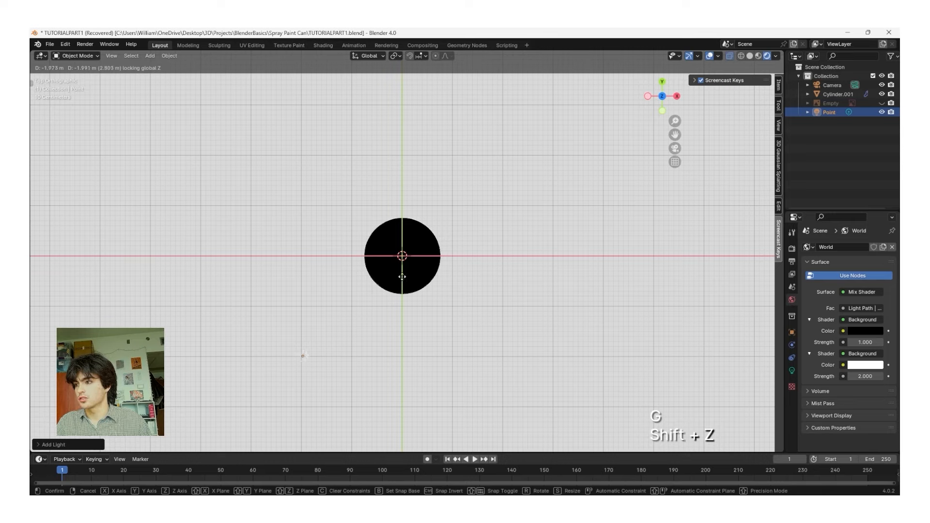
left_click(403, 275)
left_click(456, 305)
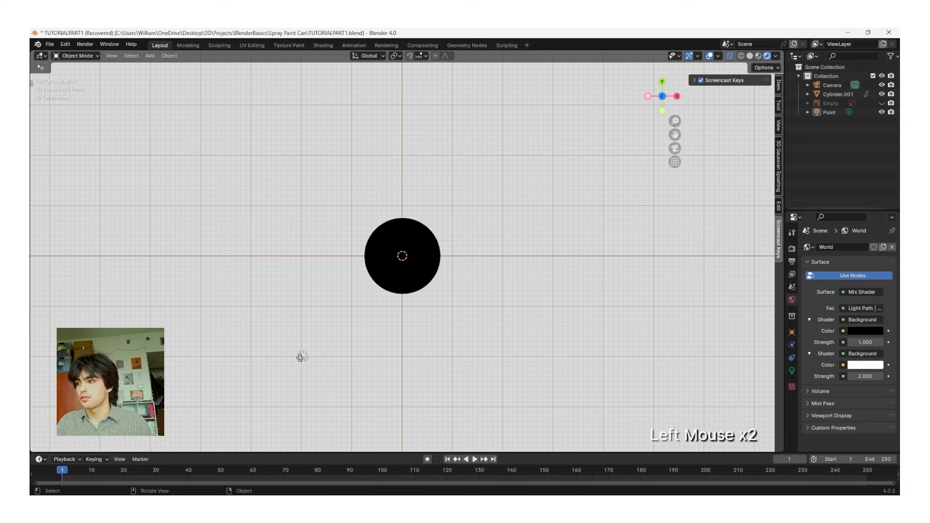
Step: Set the point light's power to 500 W and its radius to 2 m
left_click(302, 356)
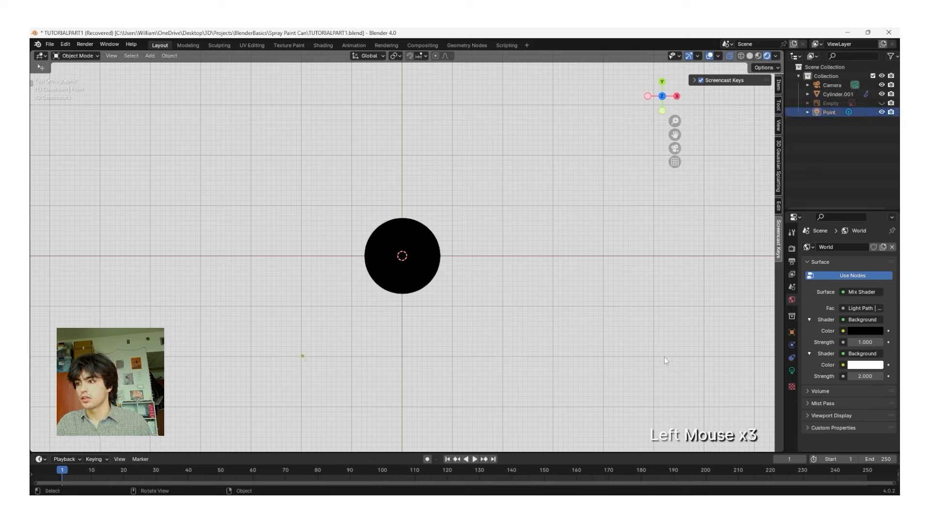
left_click(793, 371)
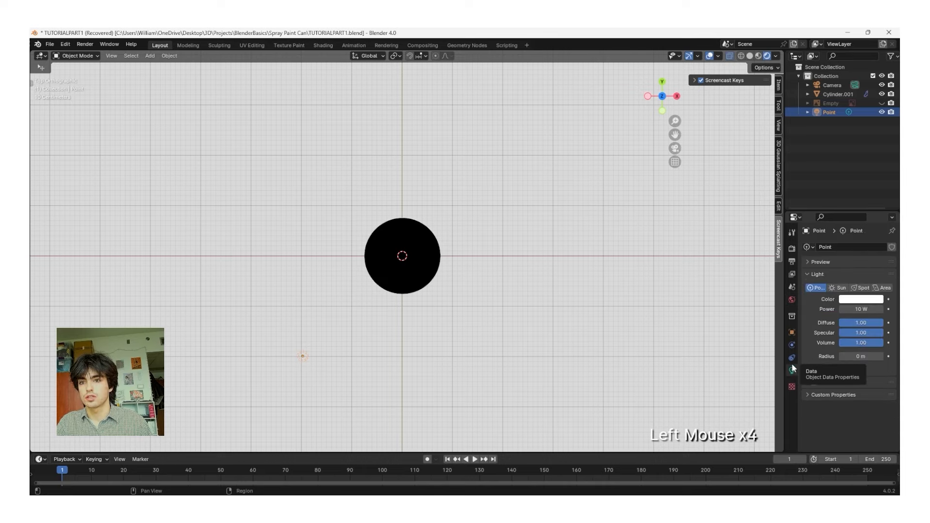
left_click(858, 309)
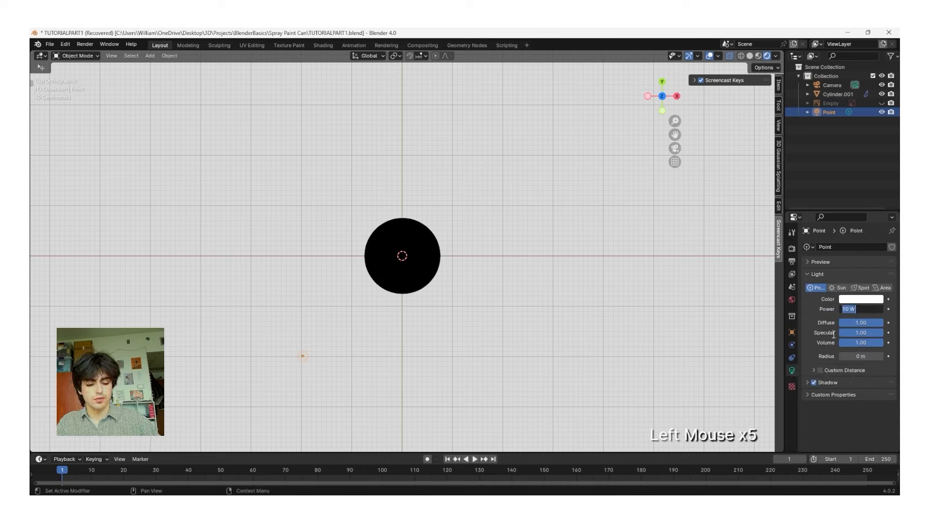
type("500")
key("Return")
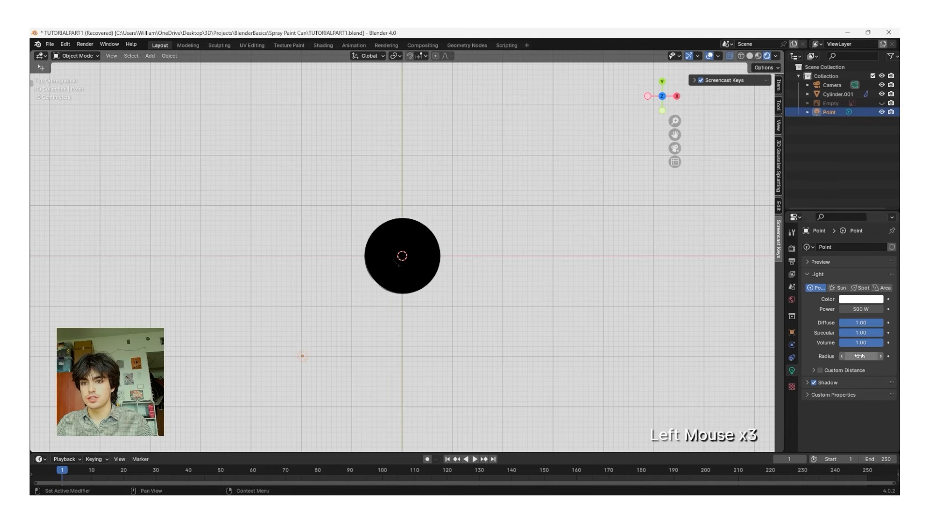
left_click(859, 356)
type("2")
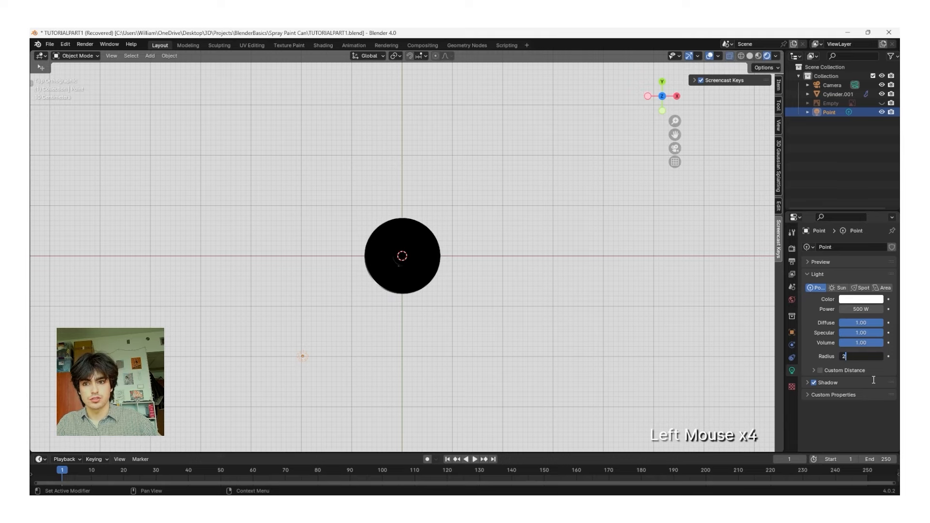
key("Return")
Step: Move the point light diagonally farther away from the can toward negative X and negative Y
middle_click_drag(477, 378, 485, 366, "shift")
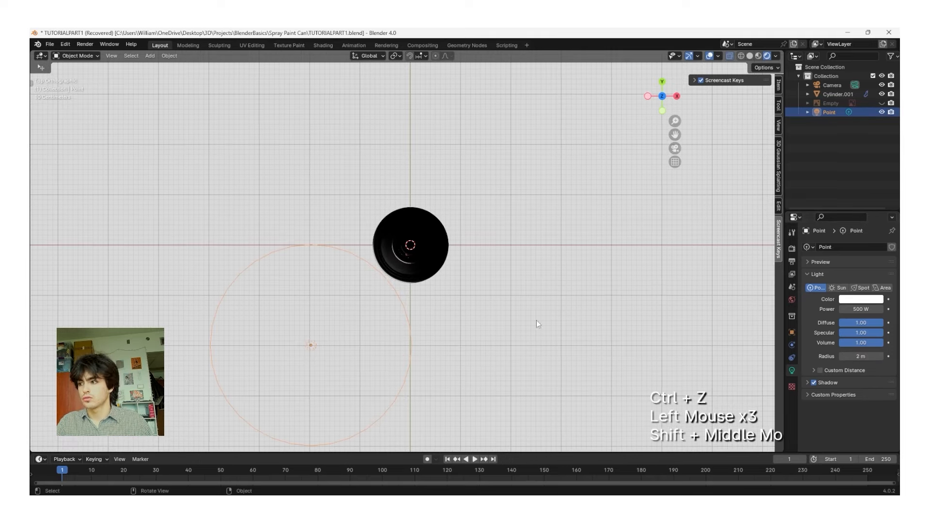
key("g")
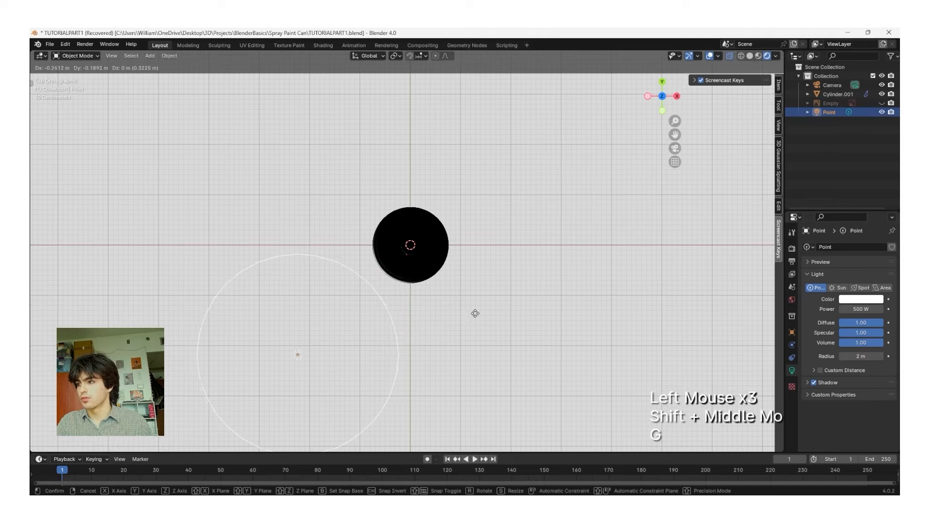
left_click(437, 355)
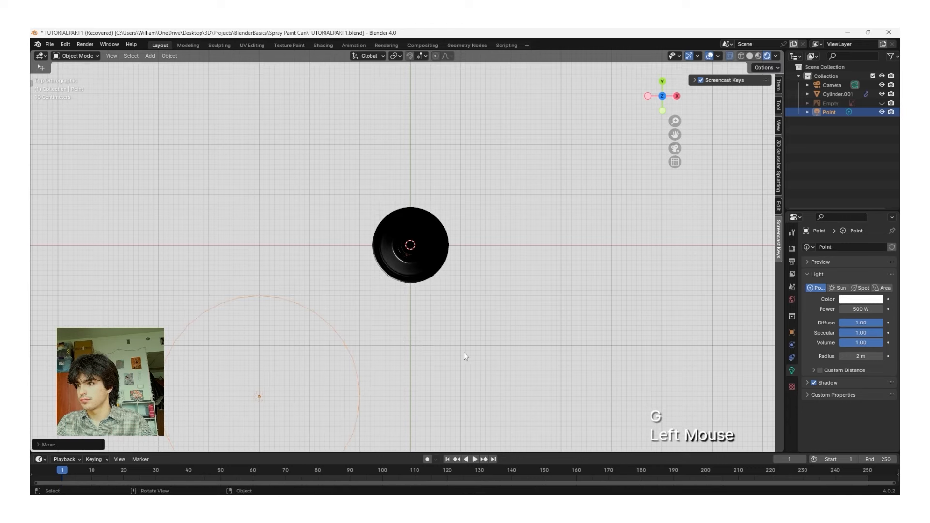
Step: Duplicate the point light along X to the mirrored spot on the can's other side and set the copy's power to 250 W
scroll(479, 364, "down", 1)
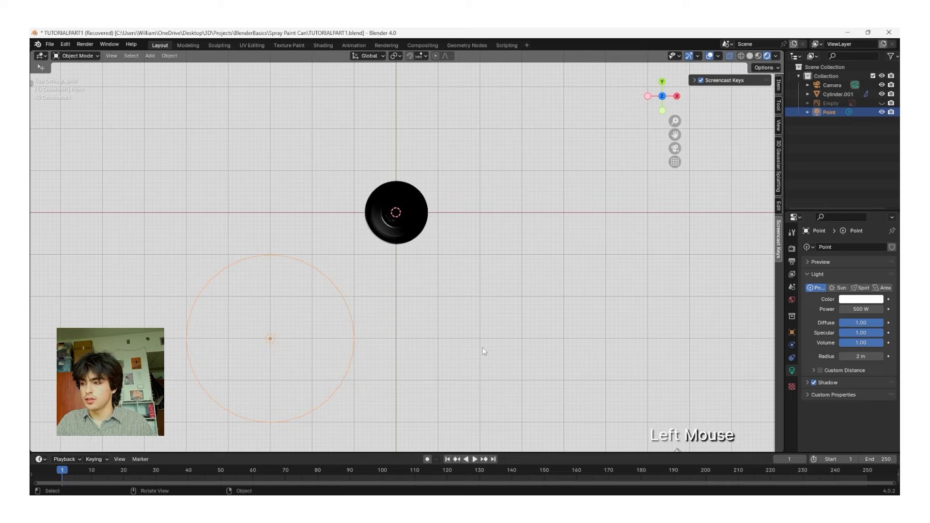
key("shift+d")
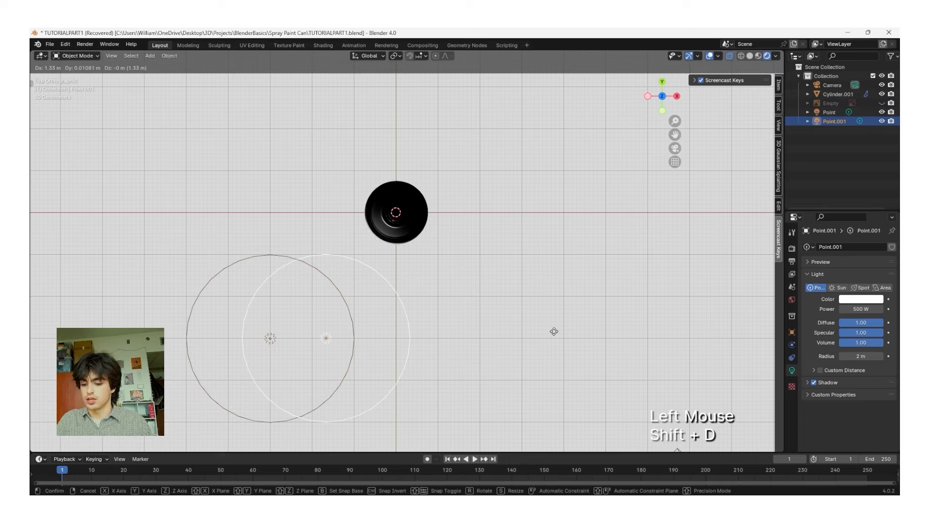
key("x")
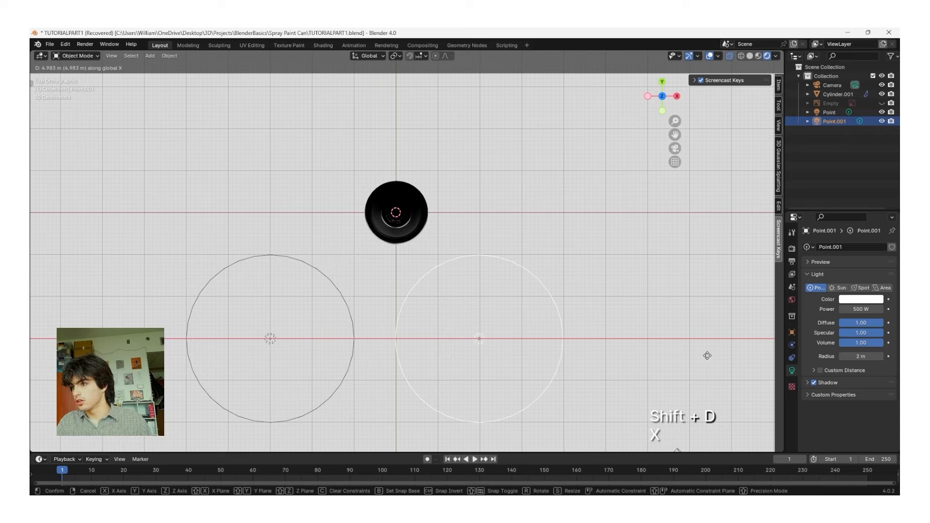
left_click(751, 361)
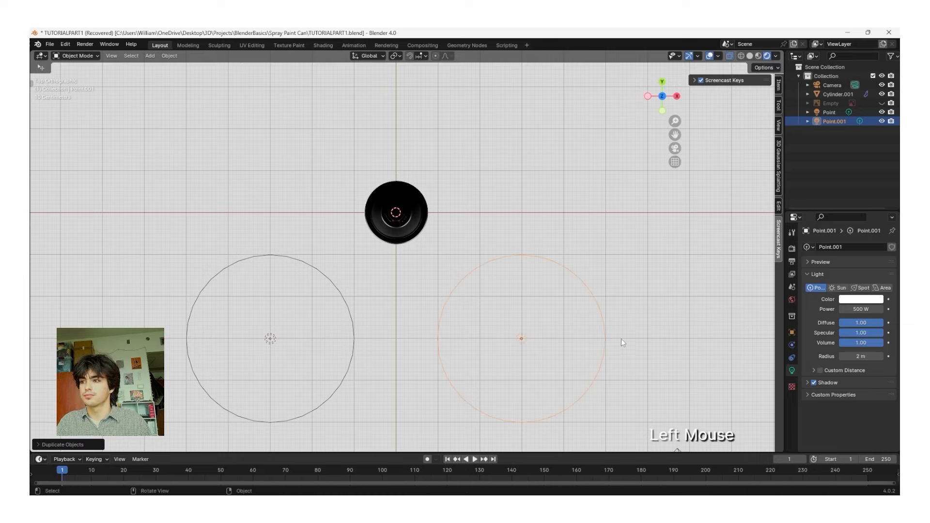
double_click(855, 309)
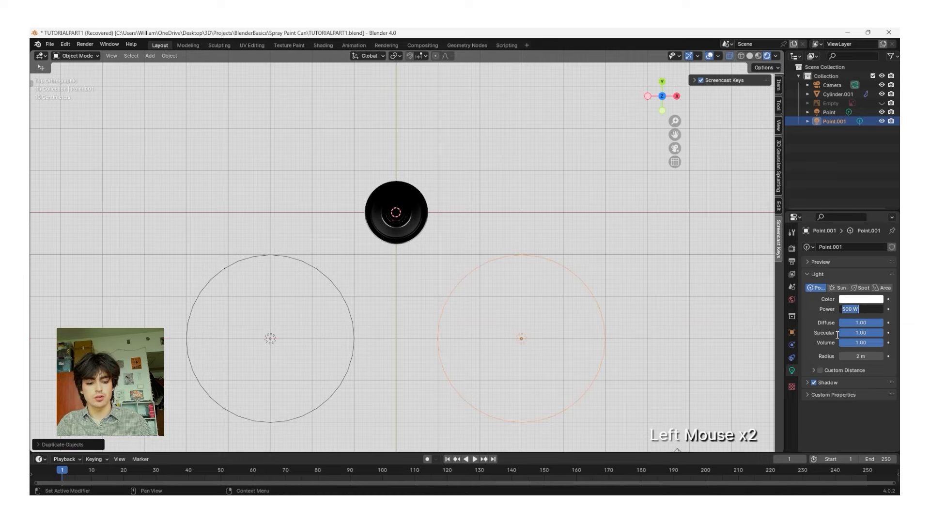
type("250")
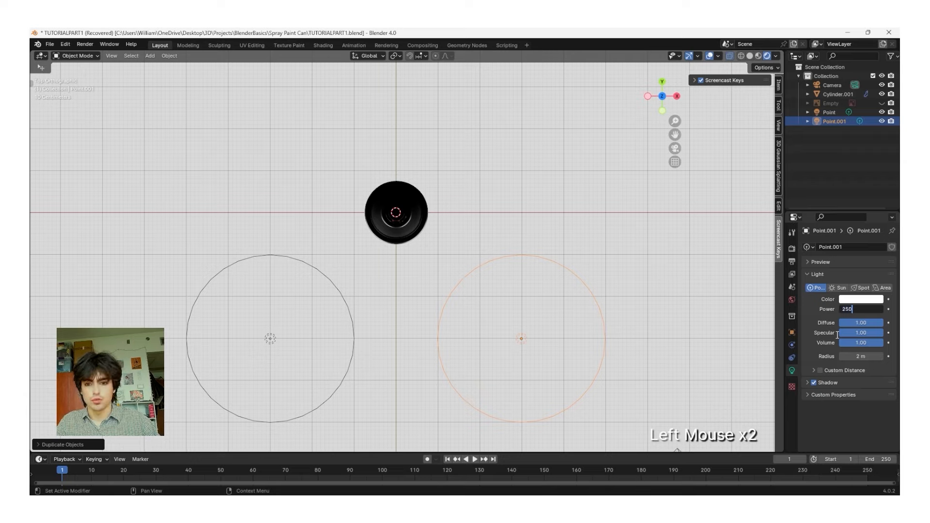
left_click(836, 333)
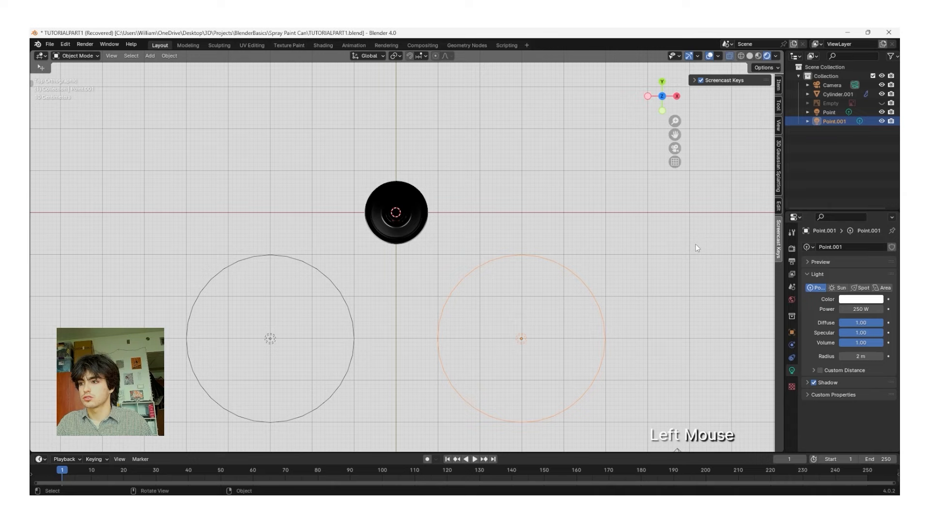
Step: Duplicate the 250 W light and place the copy behind the can, diagonally opposite it and in line with the 500 W light
double_click(623, 326)
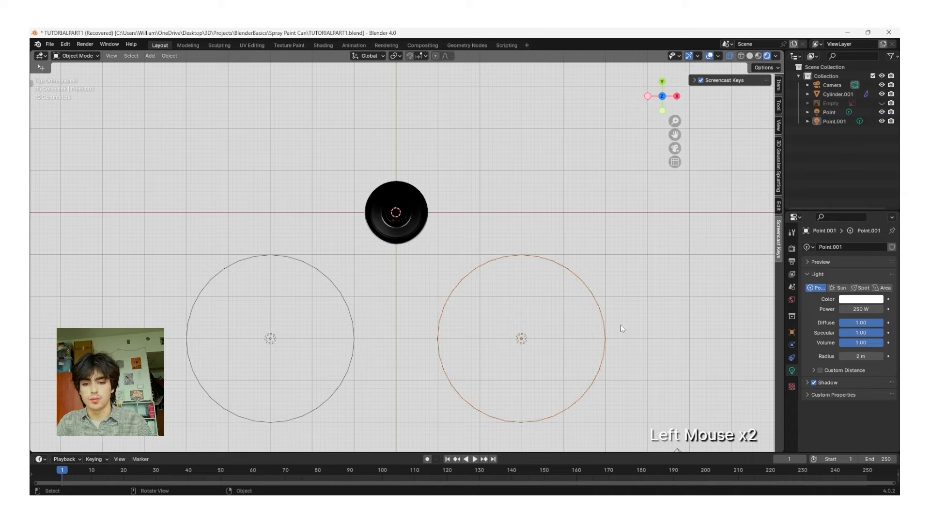
left_click(522, 338)
double_click(498, 257)
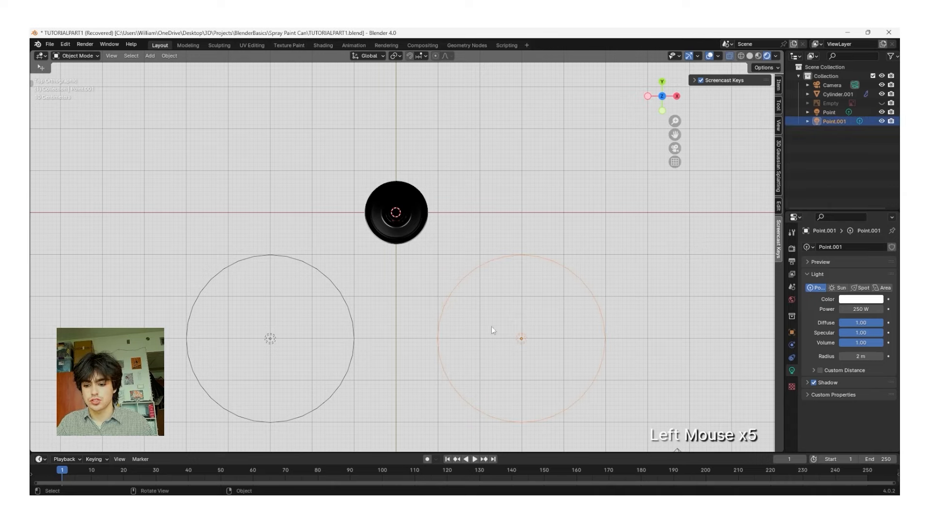
key("shift+d")
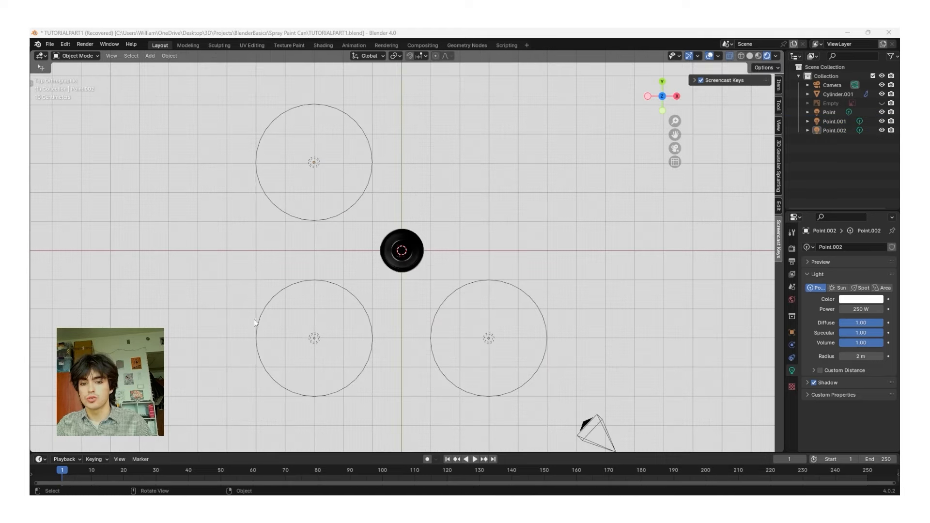
Step: Raise the 500 W front light along Z to roughly the height of the can's top
mouse_move(536, 290)
middle_mouse_down()
mouse_move(526, 247)
mouse_move(541, 203)
mouse_move(531, 185)
middle_mouse_up()
scroll(423, 274, "up", 2)
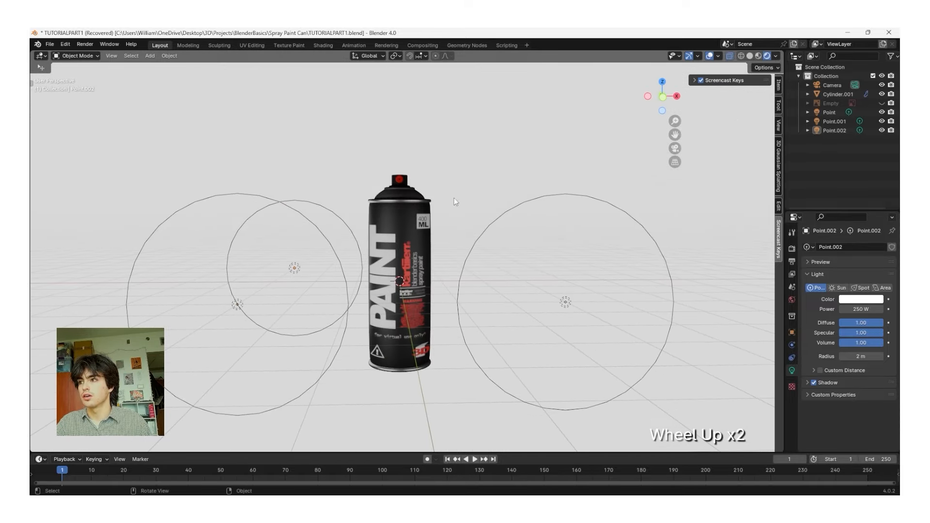
middle_click_drag(307, 314, 305, 338)
middle_click_drag(305, 338, 298, 330, "shift")
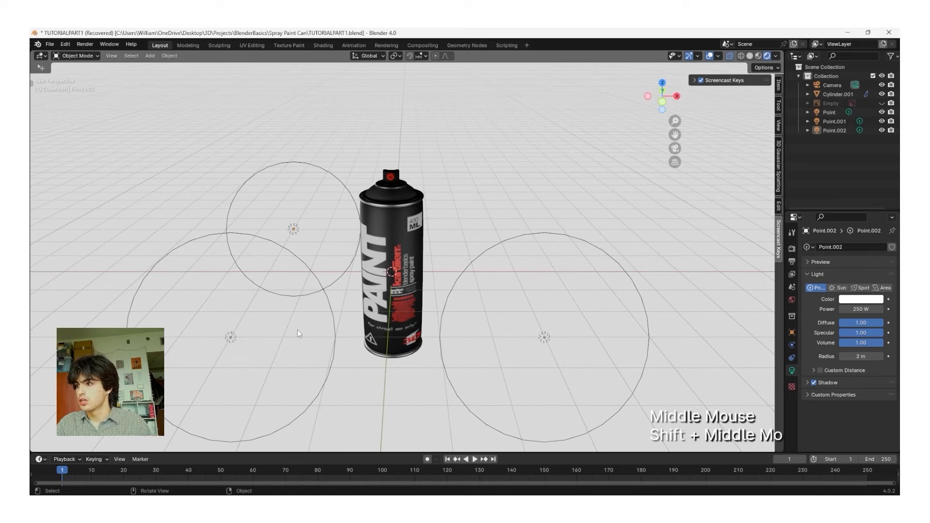
left_click(231, 336)
key("g")
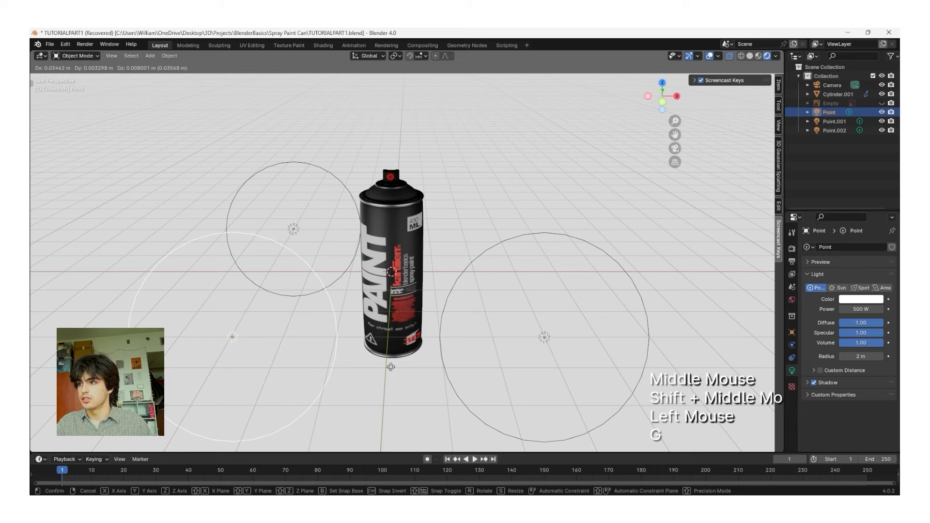
key("z")
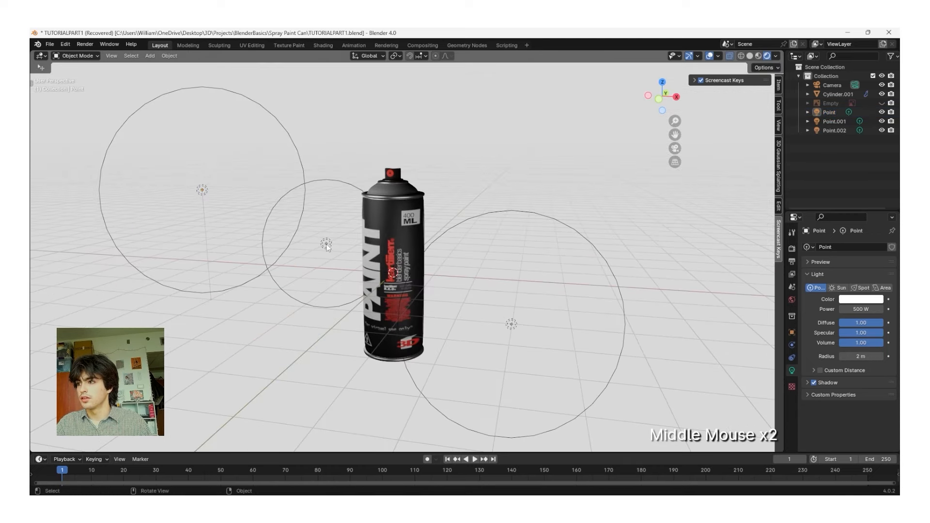
Step: Raise the 250 W light behind the can along Z to about the same height as the 500 W front light
left_click(328, 244)
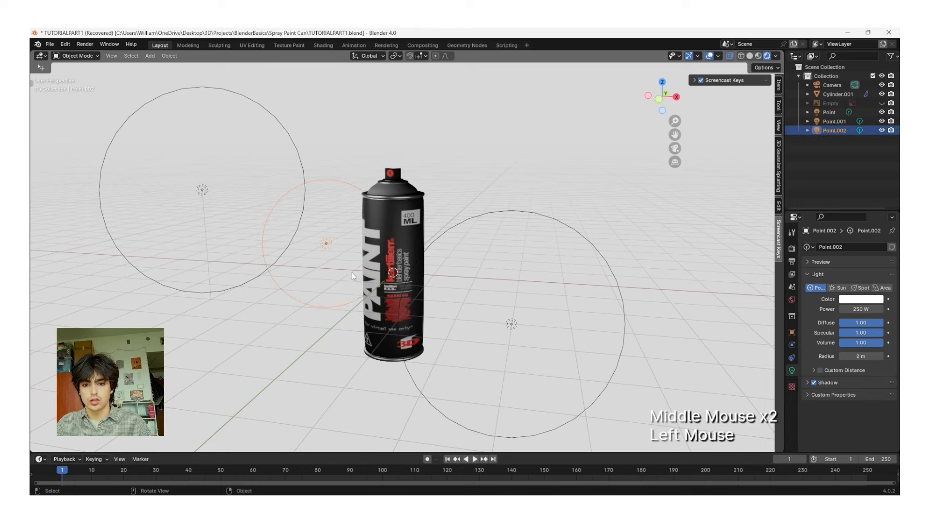
key("g")
key("z")
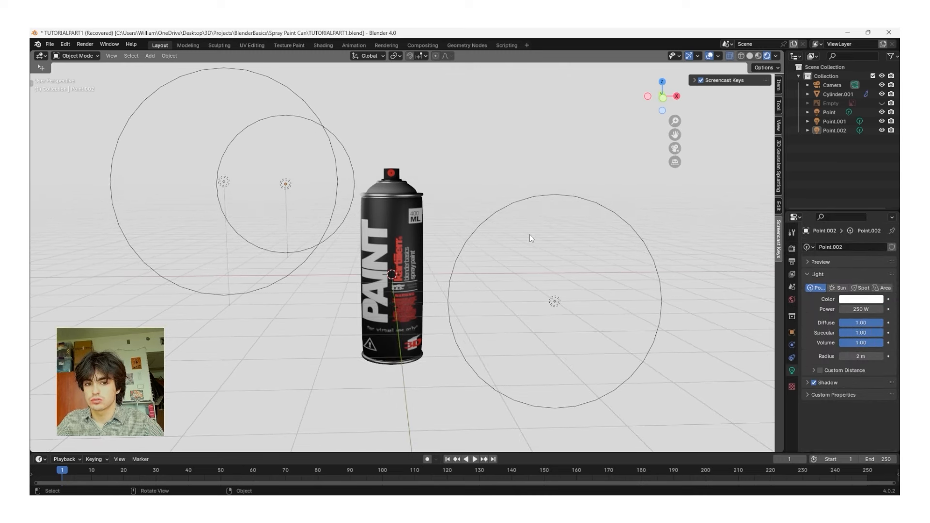
Step: Select the camera and clear both its location and its rotation
scroll(530, 235, "down", 2)
middle_click_drag(530, 234, 522, 204)
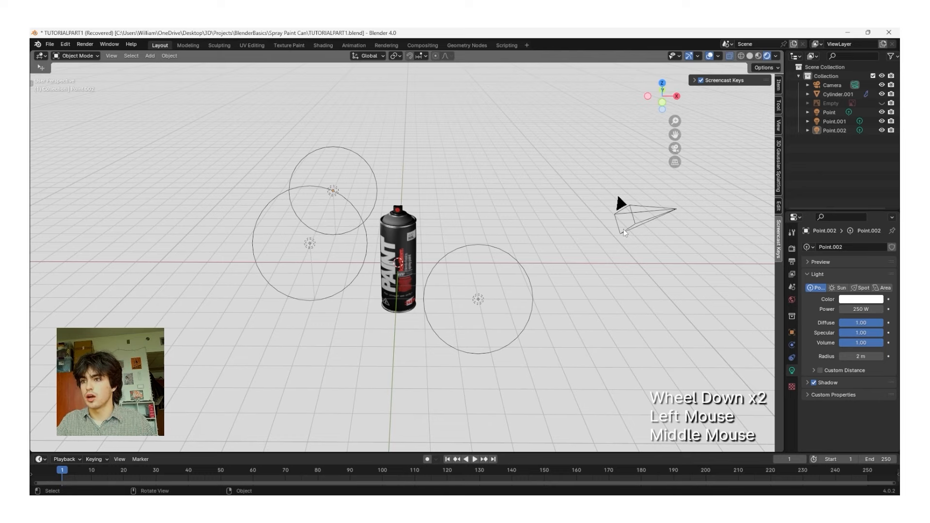
left_click(633, 214)
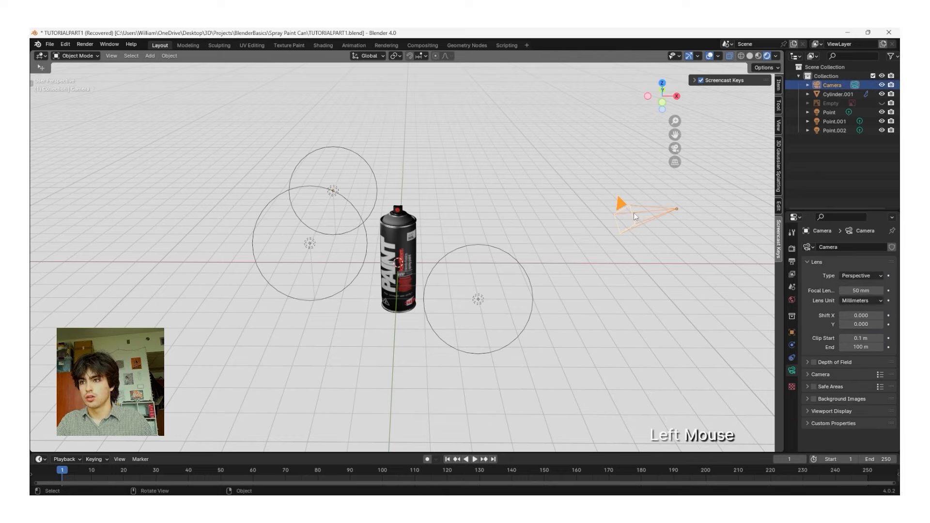
key("alt+g")
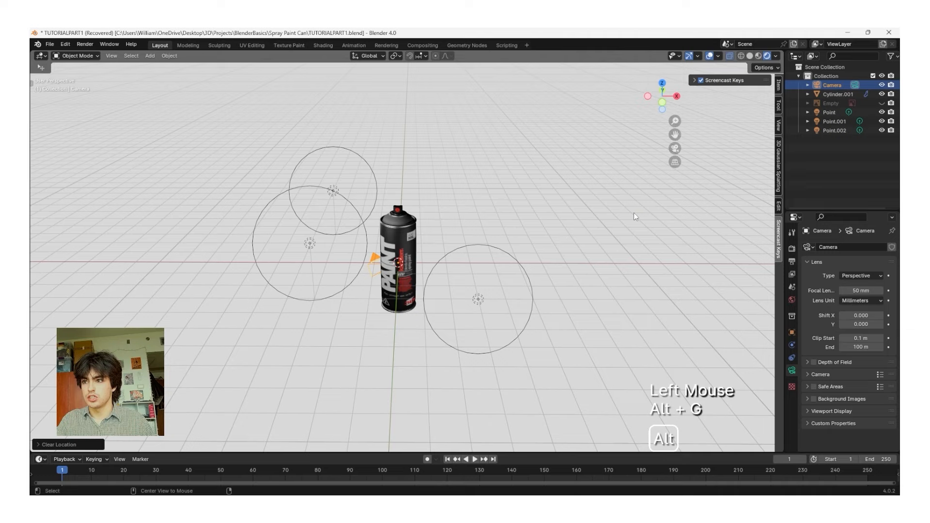
key("alt+r")
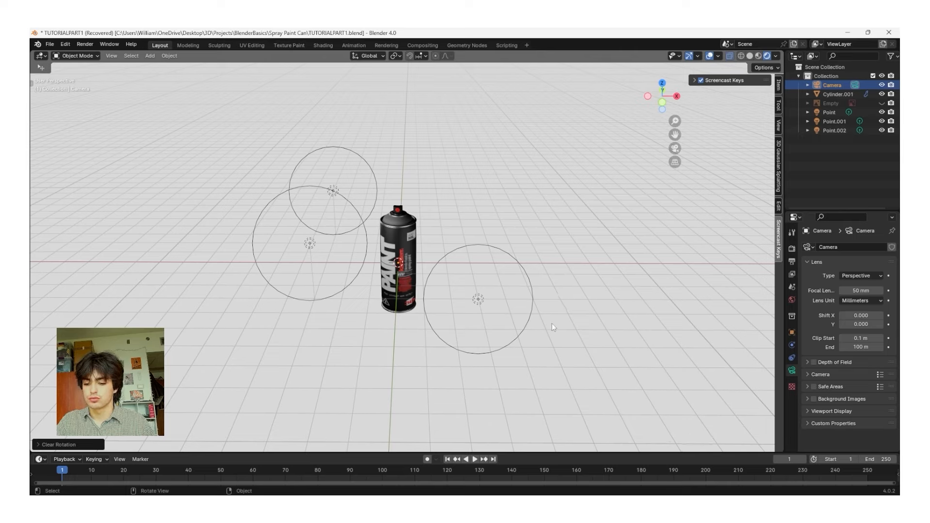
Step: Move the camera about 4.5 m along negative Y and rotate it 90° about X so it faces the can
key("g")
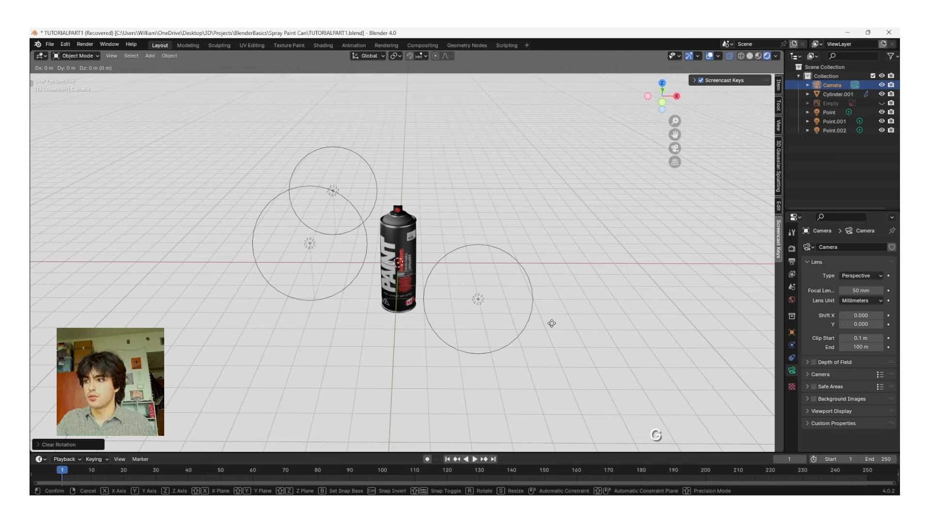
key("y")
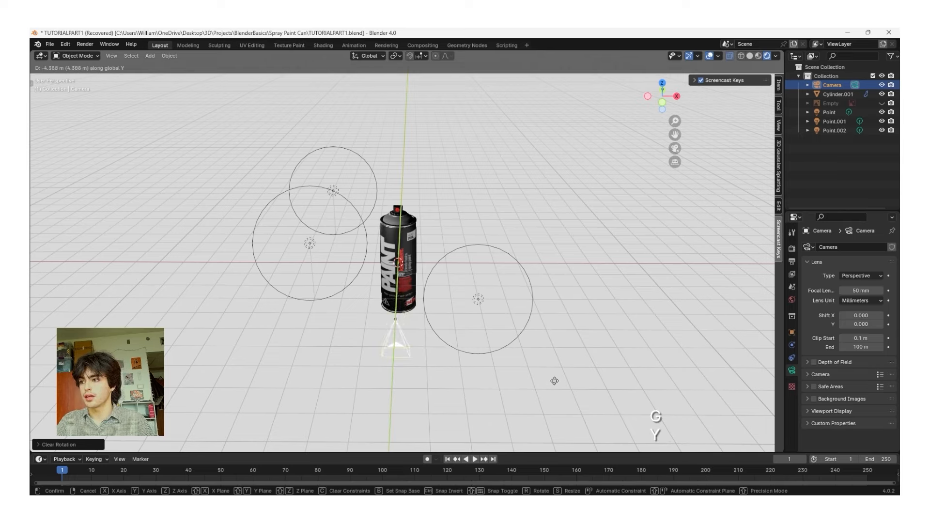
left_click(555, 384)
key("r")
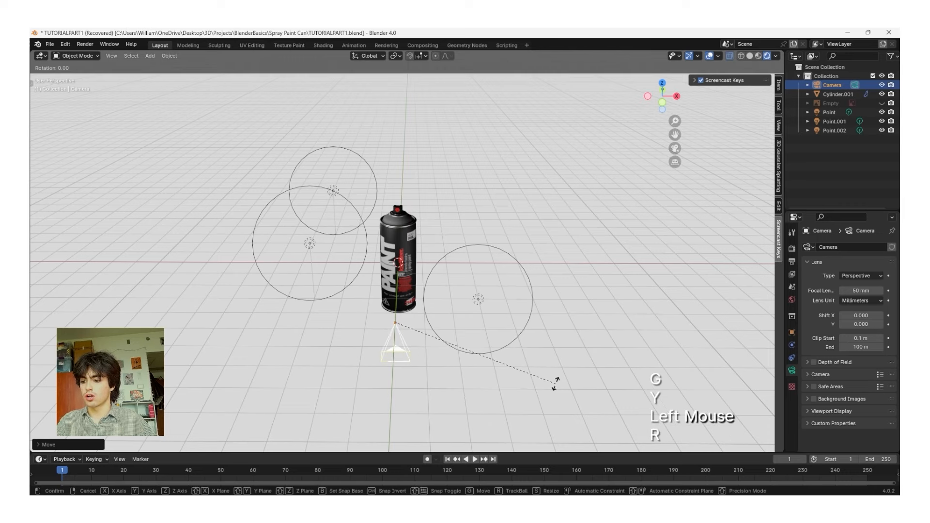
type("x")
type("90")
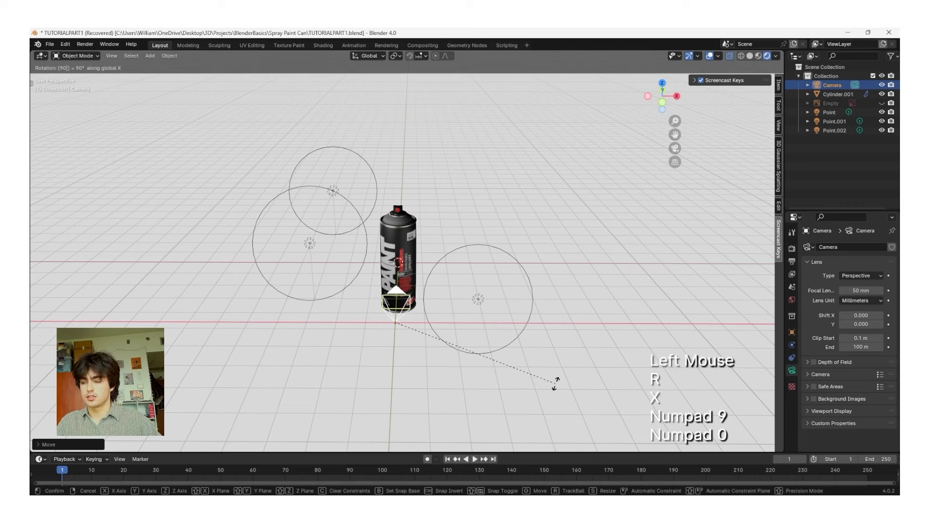
key("Return")
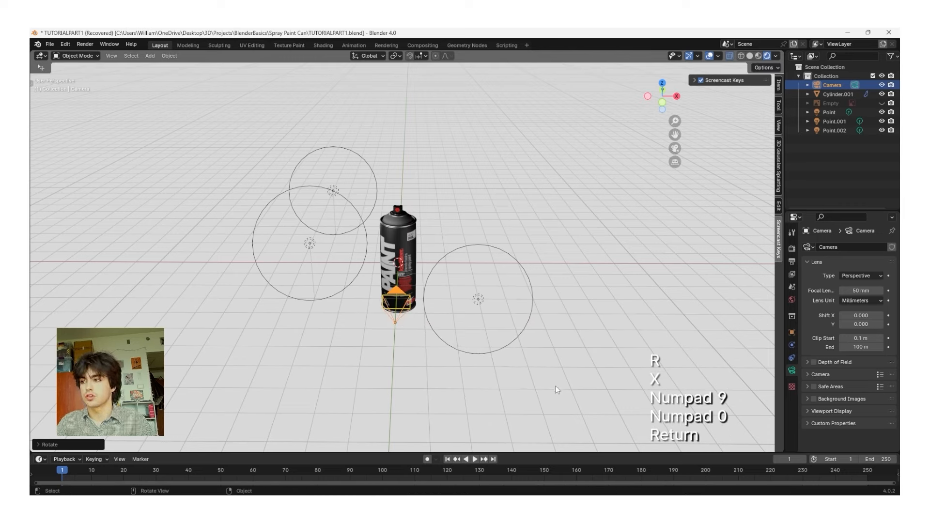
Step: Move the camera about 3.9 m farther from the can along negative Y
middle_click_drag(434, 353, 568, 337)
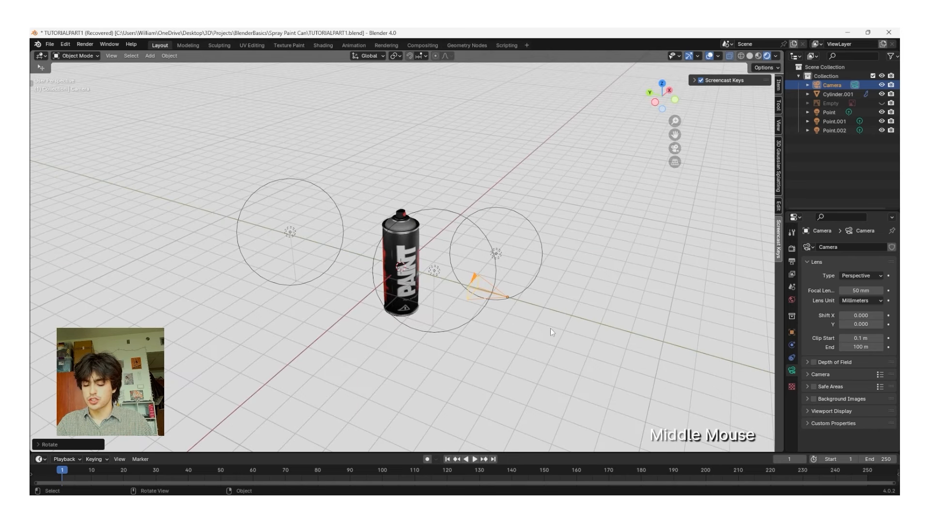
middle_click_drag(563, 302, 508, 292, "shift")
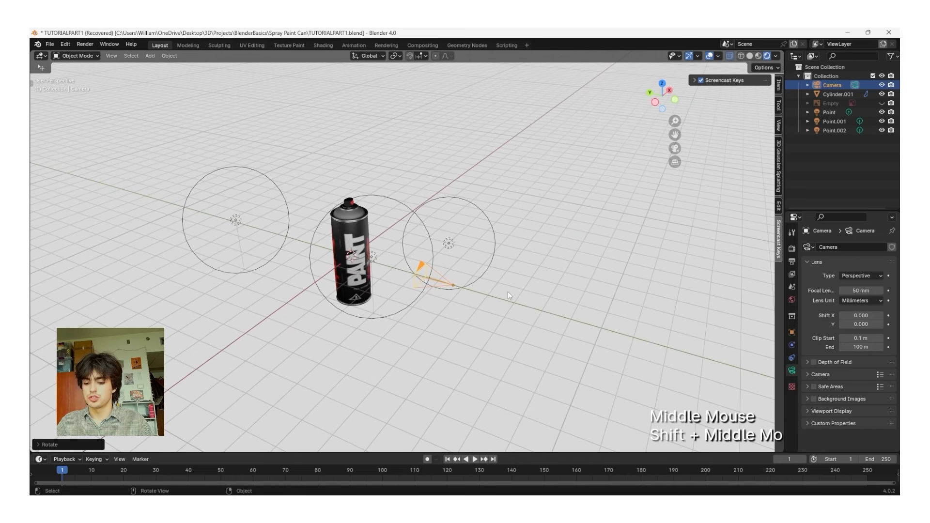
key("g")
key("t")
key("y")
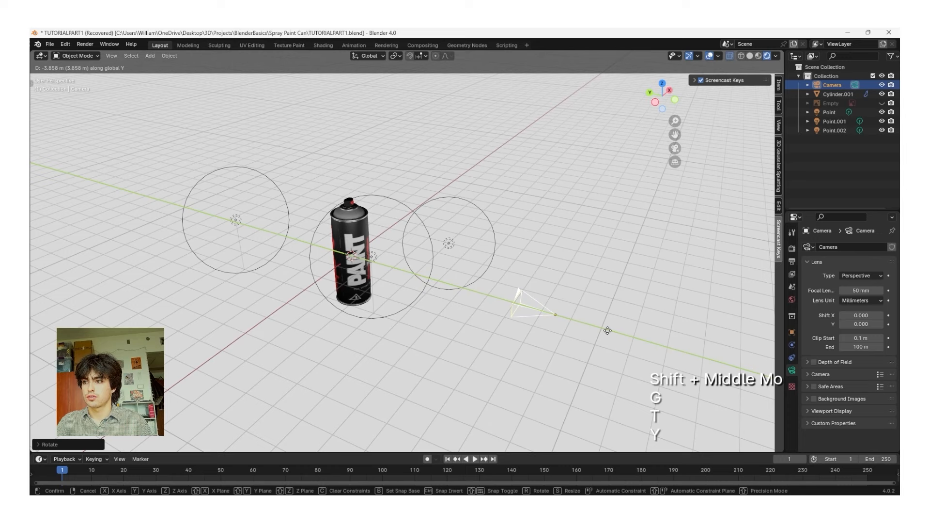
left_click(608, 331)
middle_click_drag(608, 330, 507, 309)
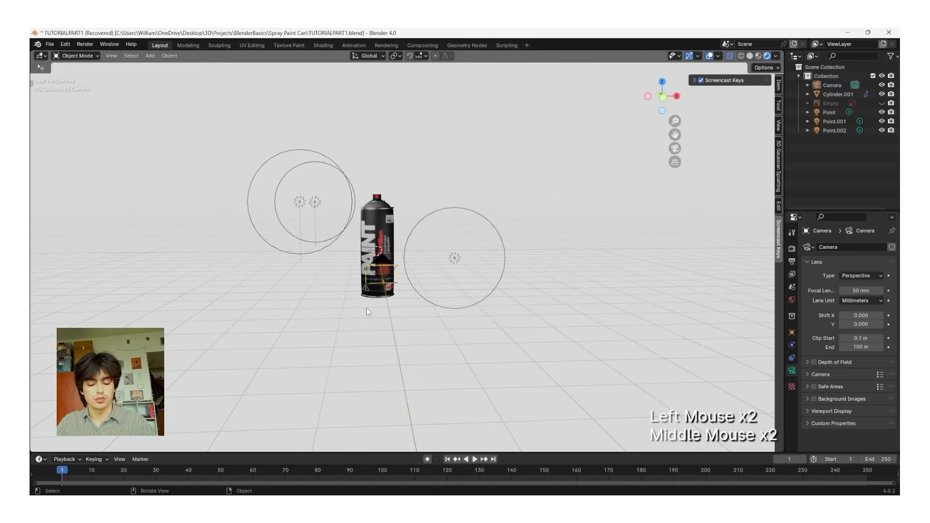
Step: Look through the camera, lock it to the view, and pull it back to about Y -15.47 m so the whole can fits
left_click(675, 150)
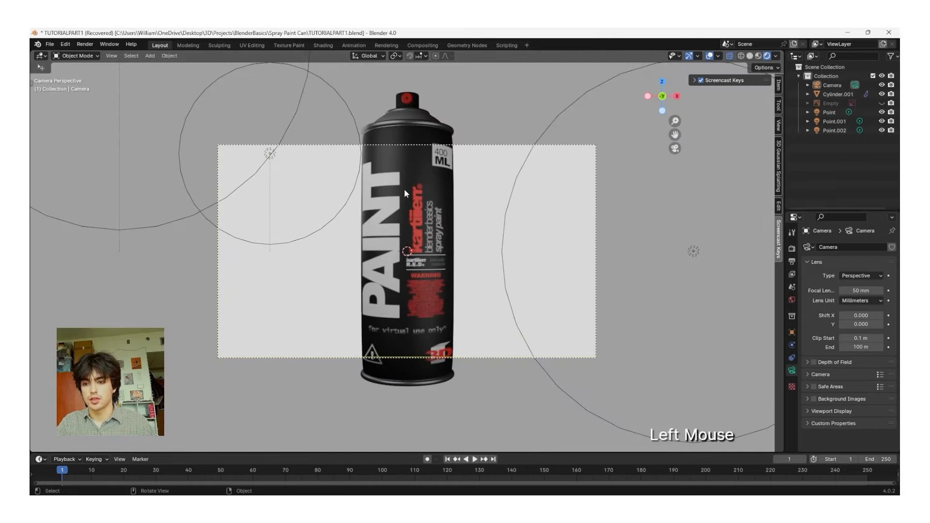
key("n")
key("n")
key("n")
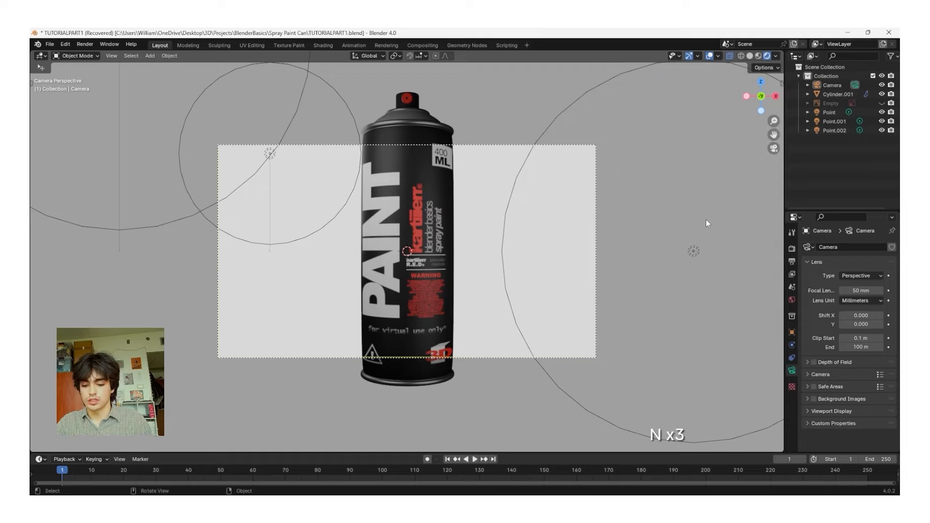
key("n")
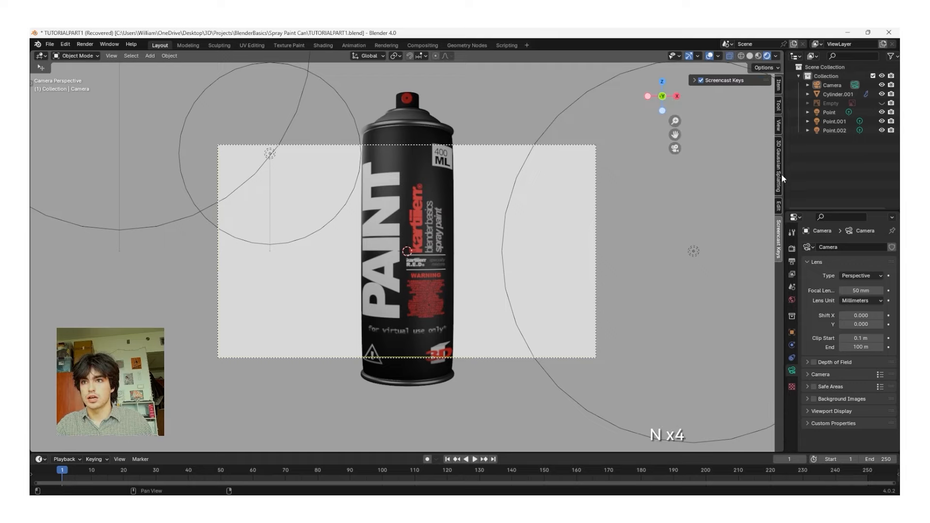
left_click(779, 128)
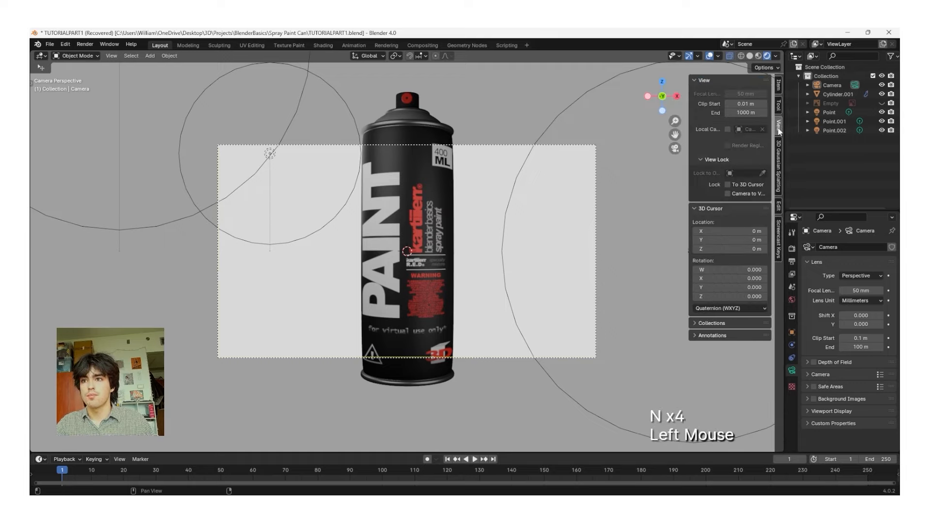
left_click(728, 193)
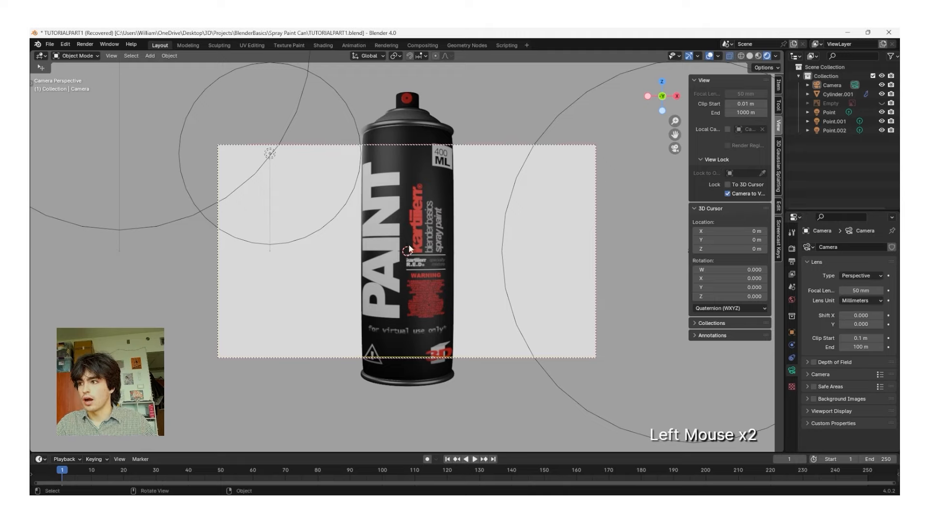
scroll(410, 250, "down", 1)
scroll(410, 250, "down", 3)
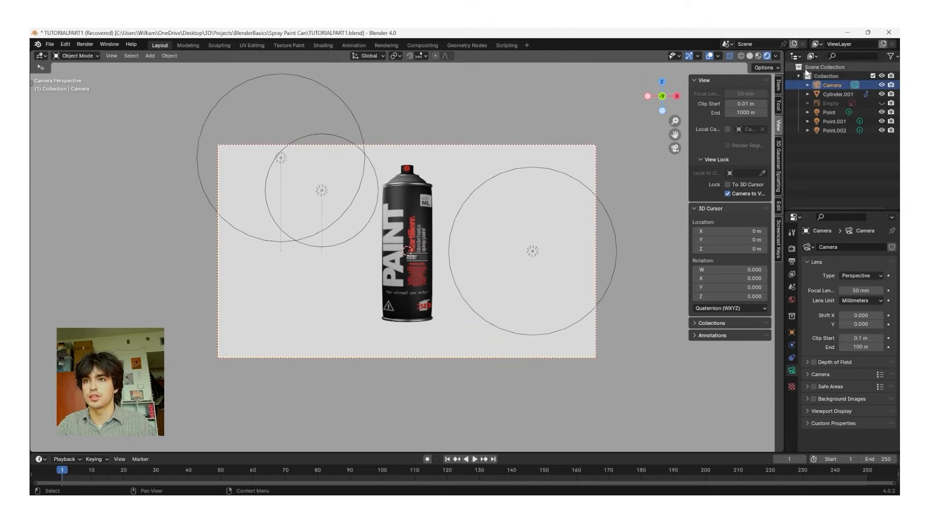
Step: Raise the camera's Z location to 0.19 m
left_click(779, 92)
left_click(746, 127)
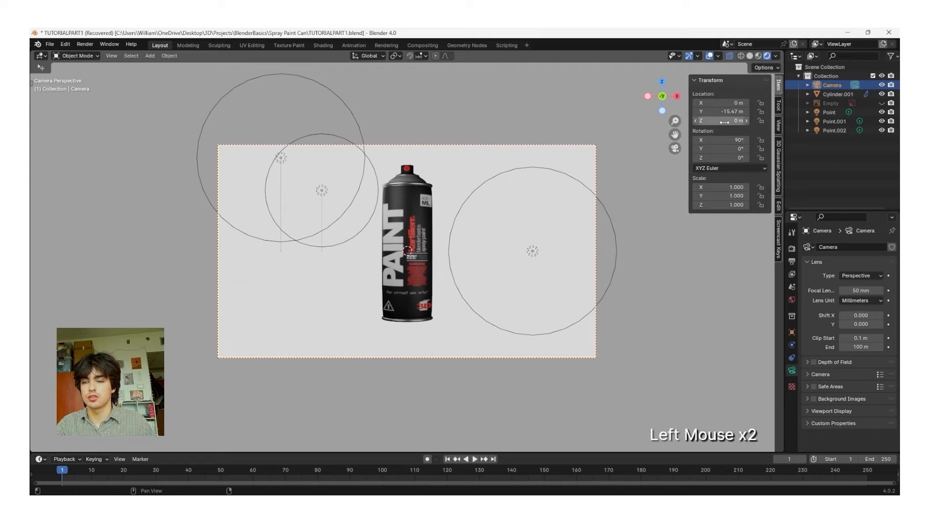
left_click_drag(724, 121, 745, 121)
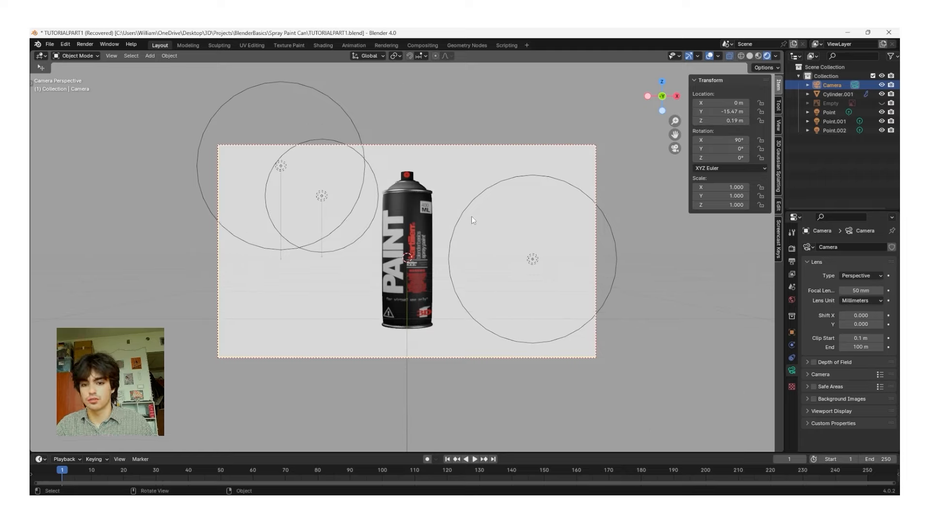
Step: Turn on the Thirds composition guide in the camera's viewport display settings
left_click(792, 373)
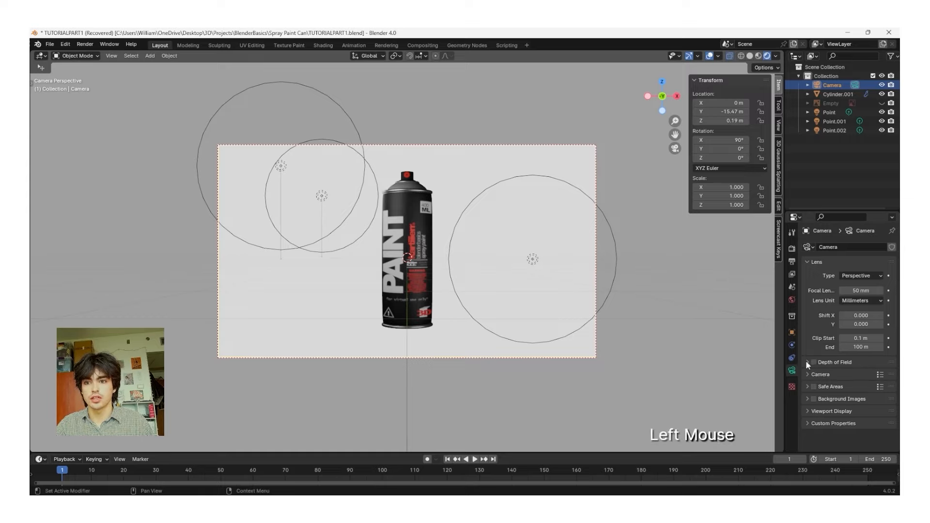
left_click(808, 411)
scroll(808, 412, "down", 8)
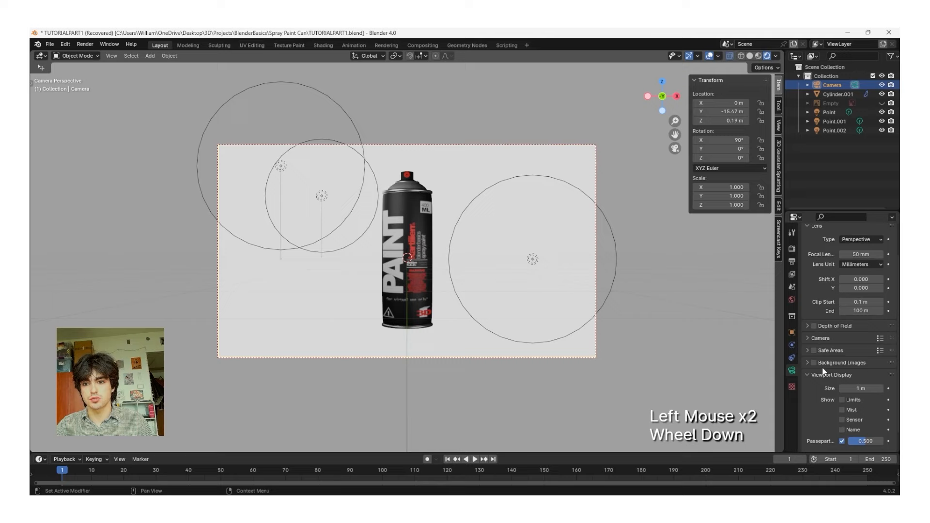
left_click(811, 433)
scroll(815, 407, "up", 1)
scroll(819, 356, "down", 5)
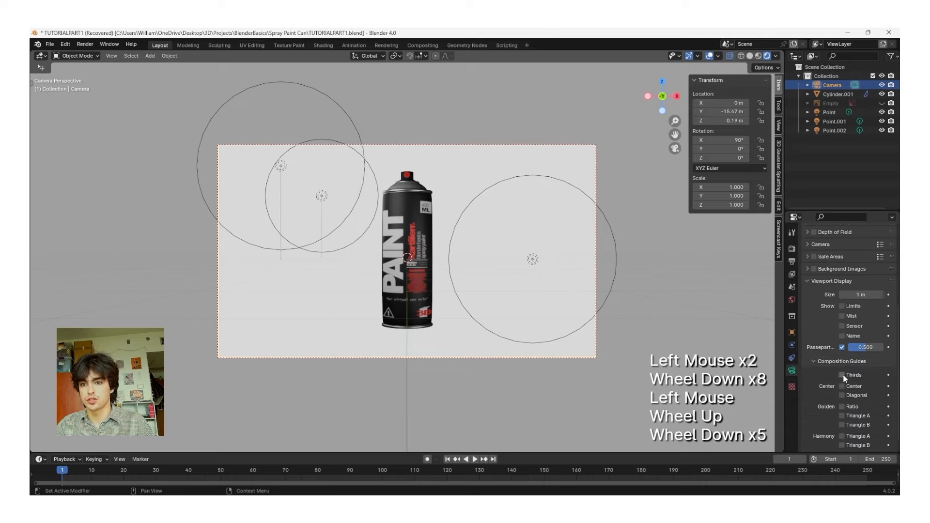
left_click(843, 375)
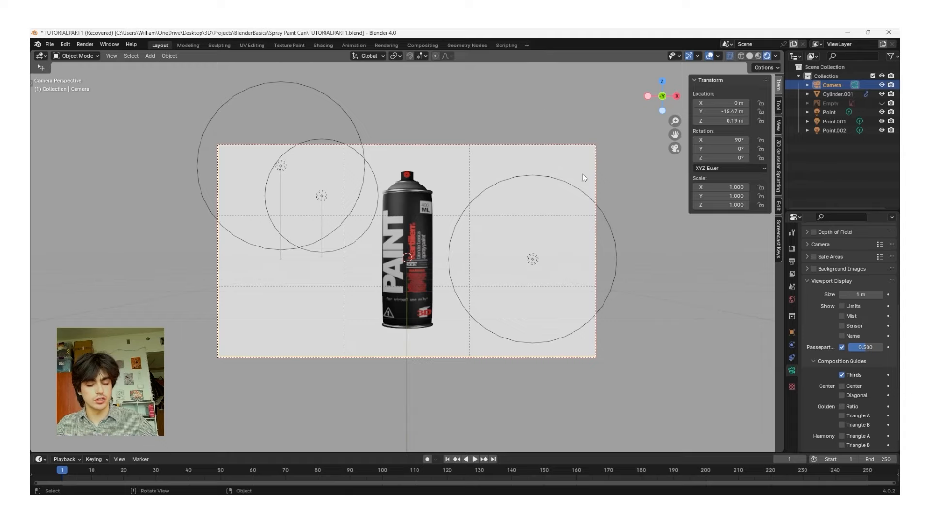
Step: Leave the camera view and tilt the spray can 15° about the global Y axis
key("KP_0")
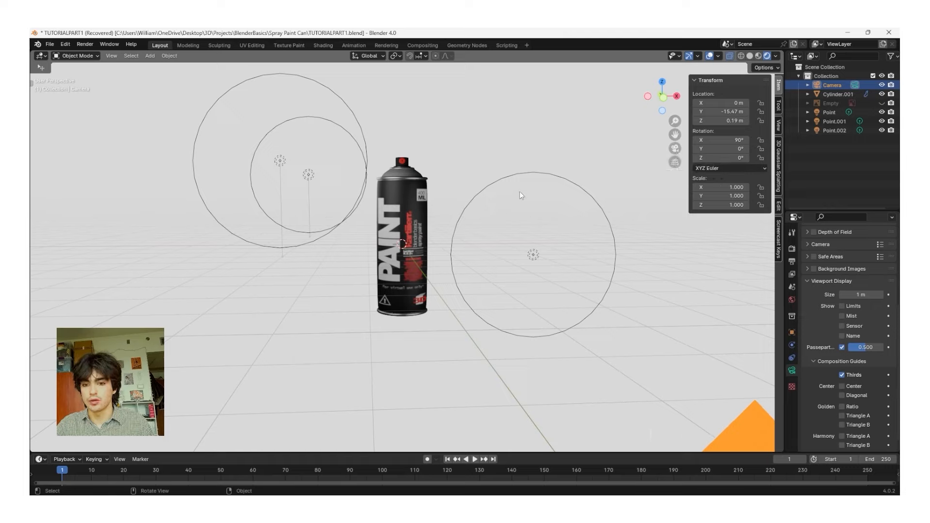
left_click(404, 203)
key("r")
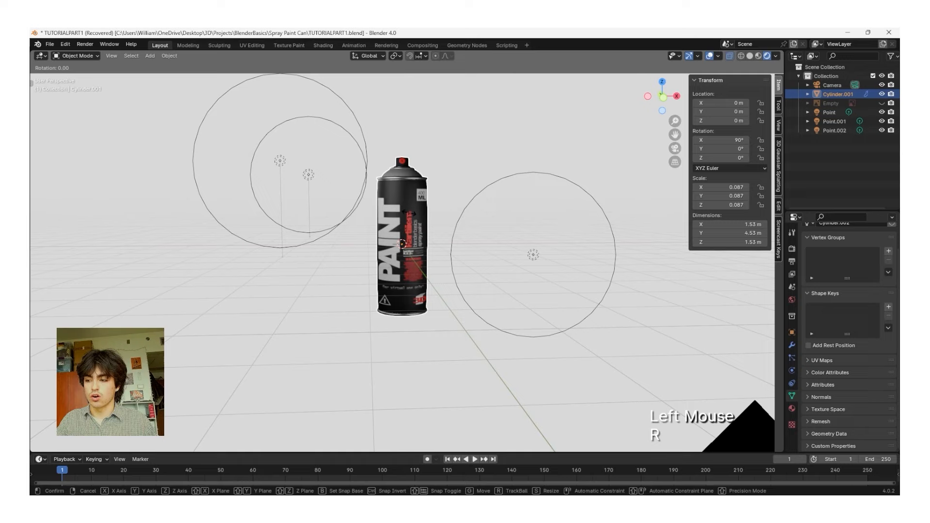
key("y")
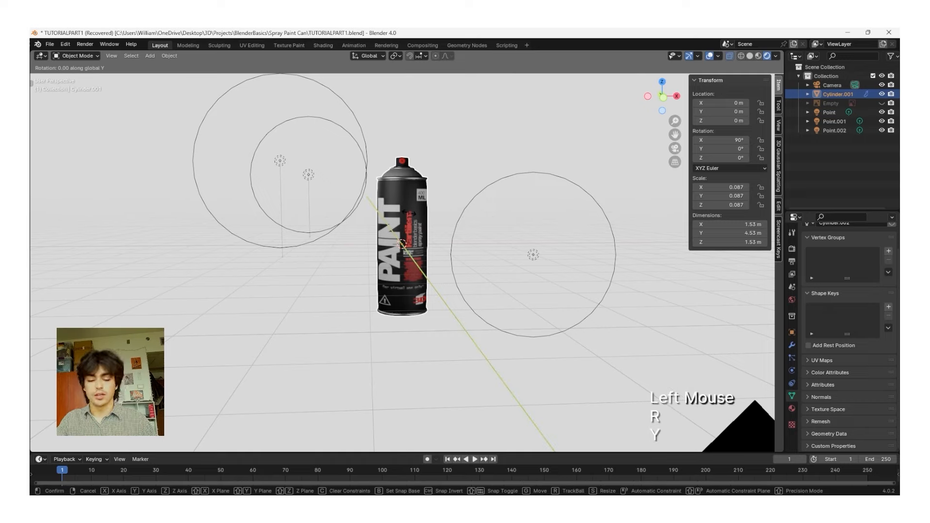
key("KP_1")
key("KP_5")
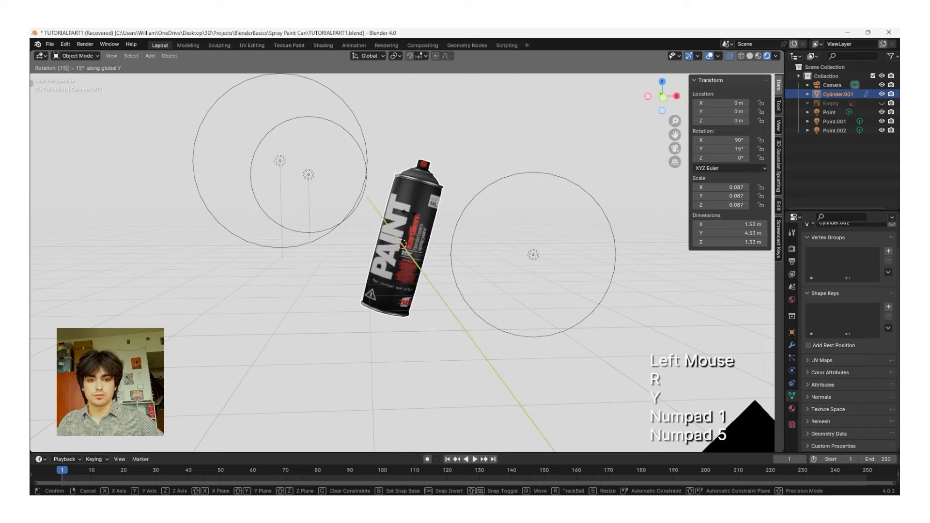
key("Return")
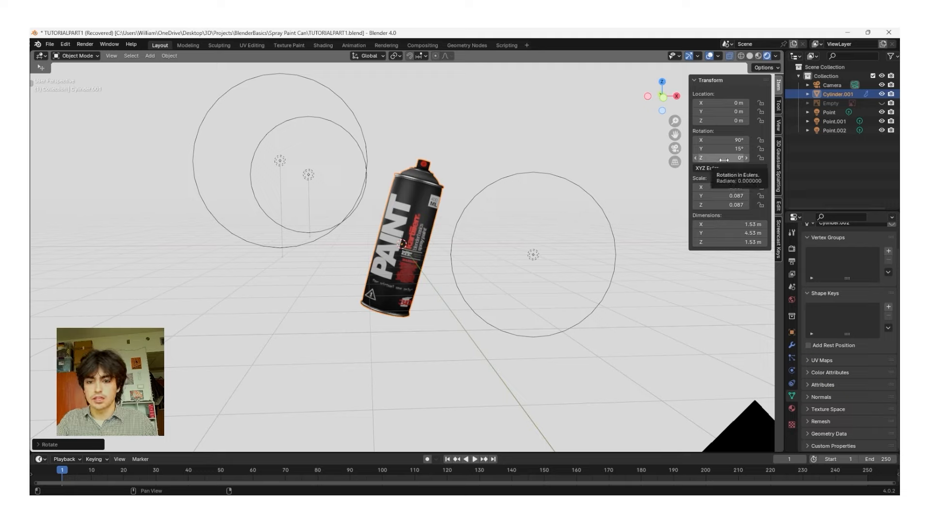
Step: Insert a rotation keyframe for the spray can at frame 1 and set the current frame to 250
key("i")
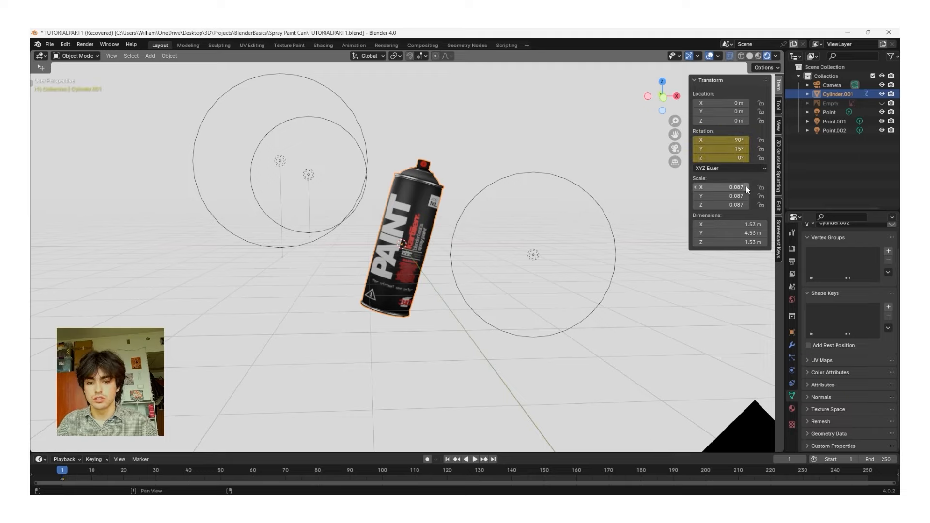
left_click(789, 461)
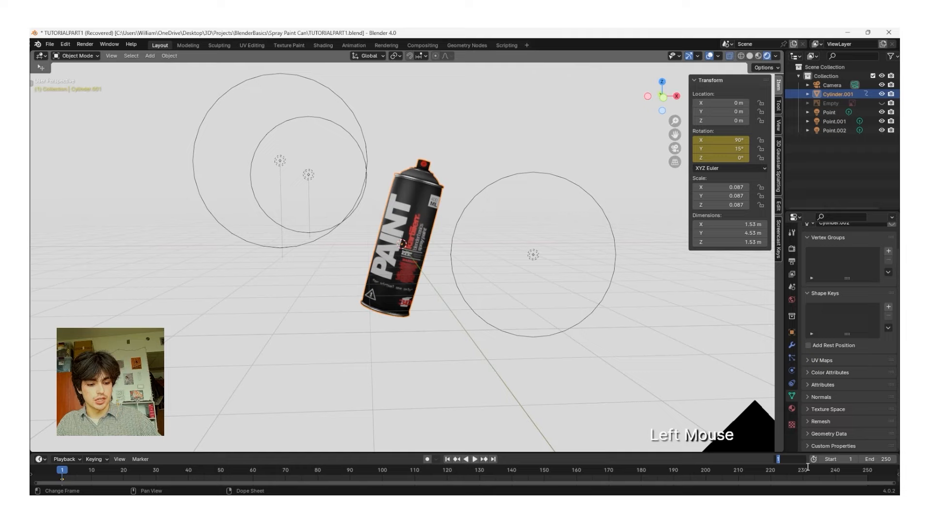
type("250")
key("Return")
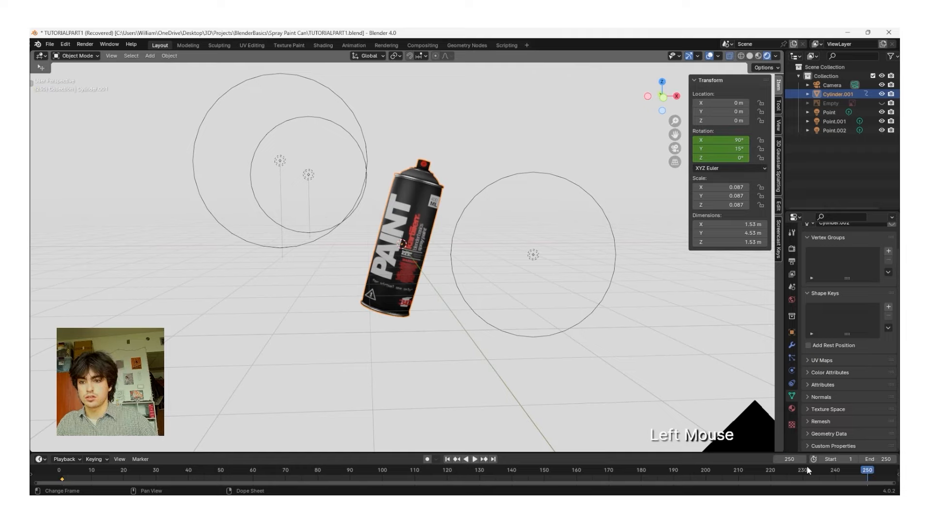
Step: Set the spray can's Z rotation to 360° at frame 250, keyframe it, and play back the animation
left_click(729, 158)
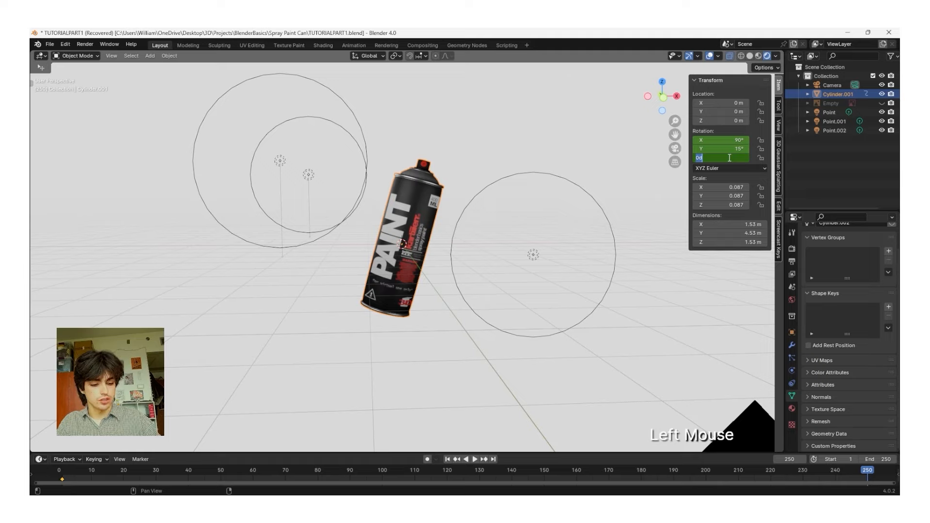
type("360")
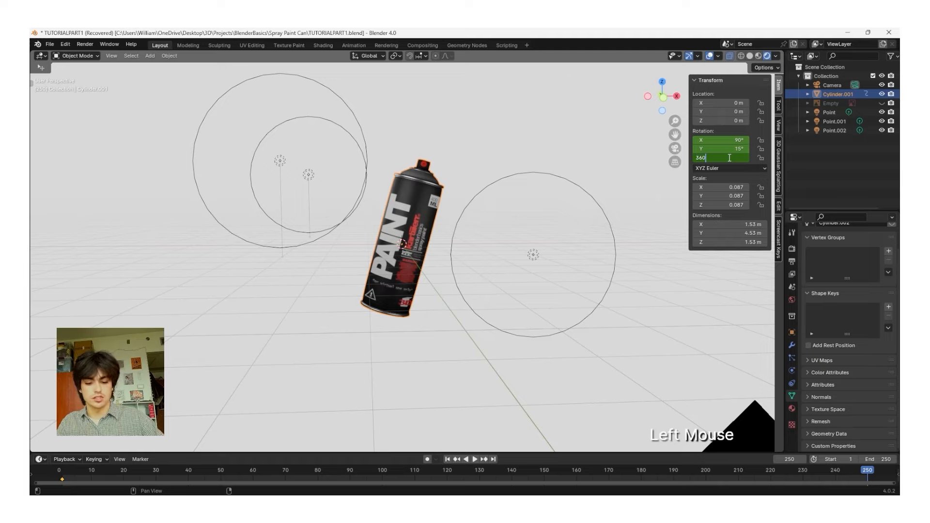
key("Return")
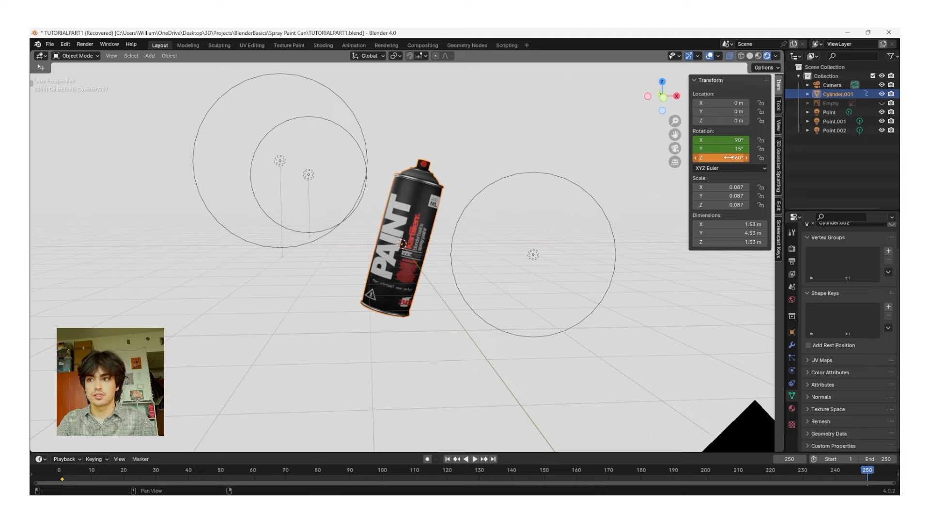
key("space")
key("space")
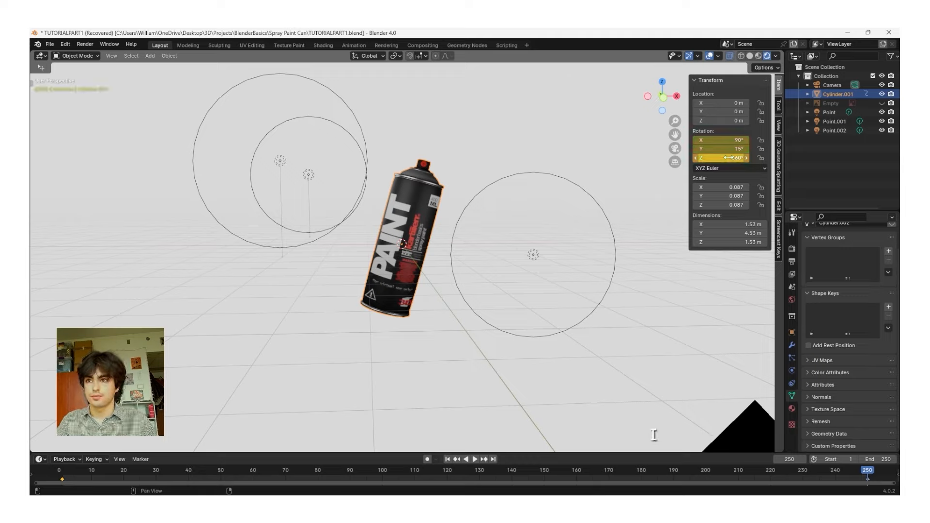
key("space")
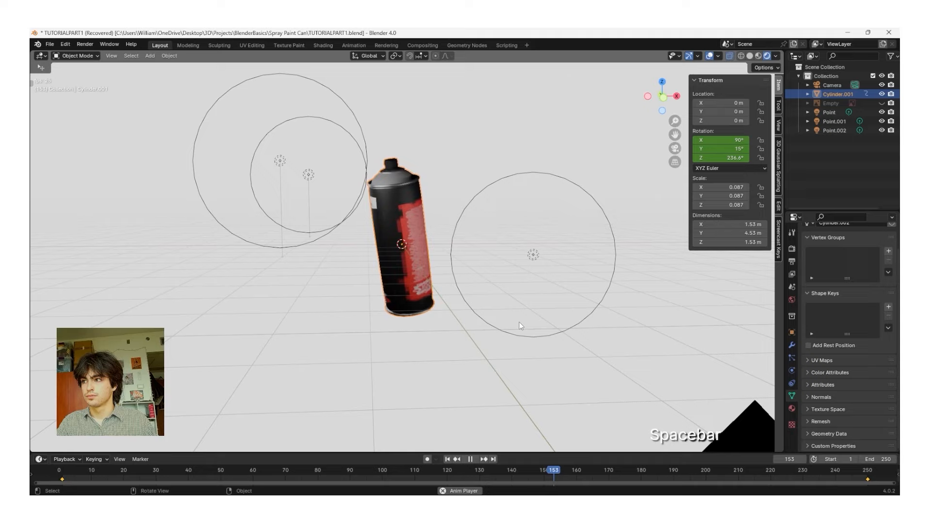
left_click(677, 148)
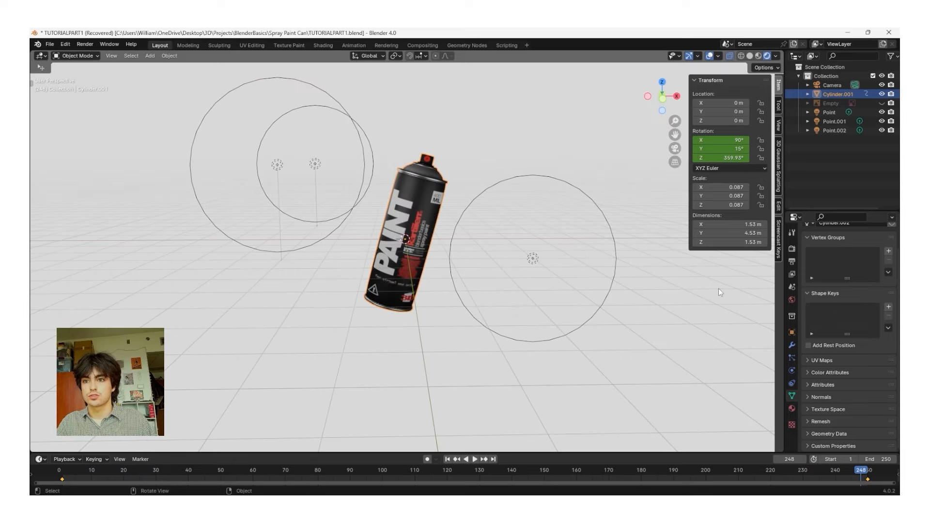
Step: Enable Ambient Occlusion, Bloom and Screen Space Reflections in the EEVEE render settings
left_click(793, 249)
scroll(801, 285, "up", 4)
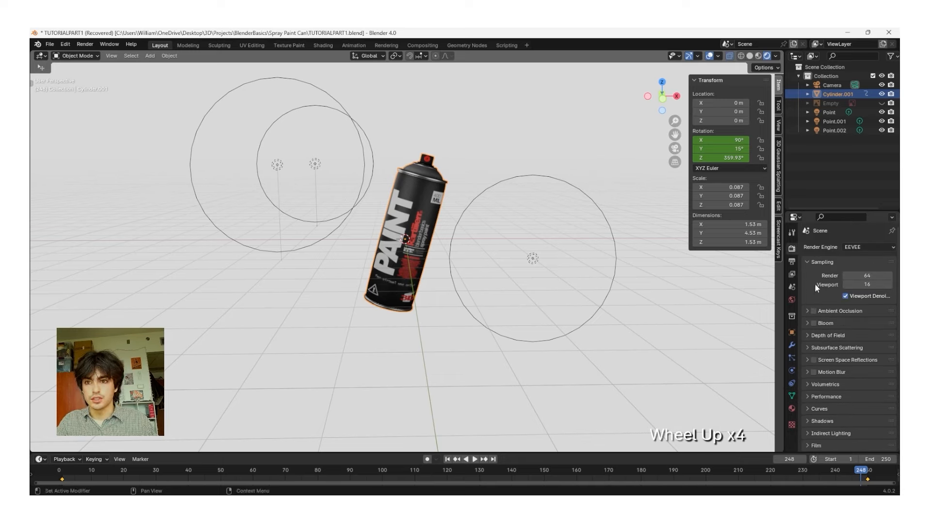
left_click(814, 310)
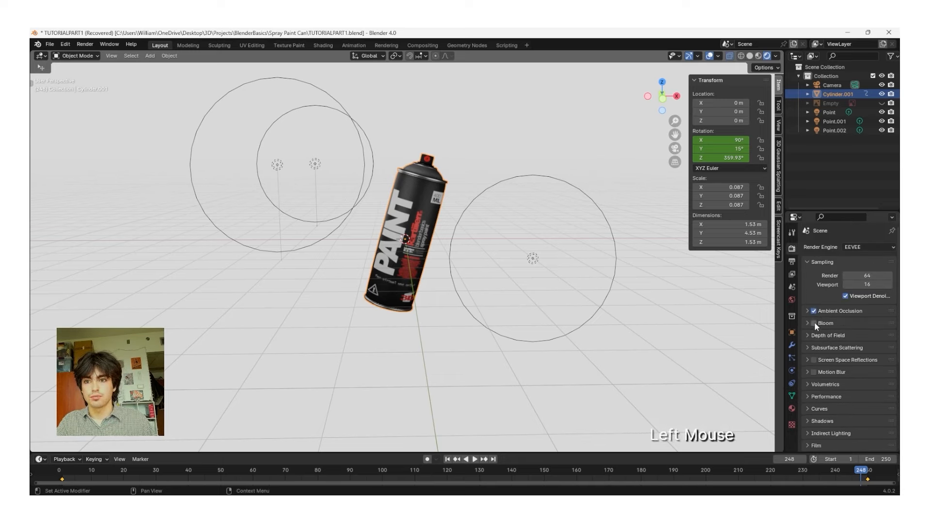
left_click(815, 323)
left_click(814, 359)
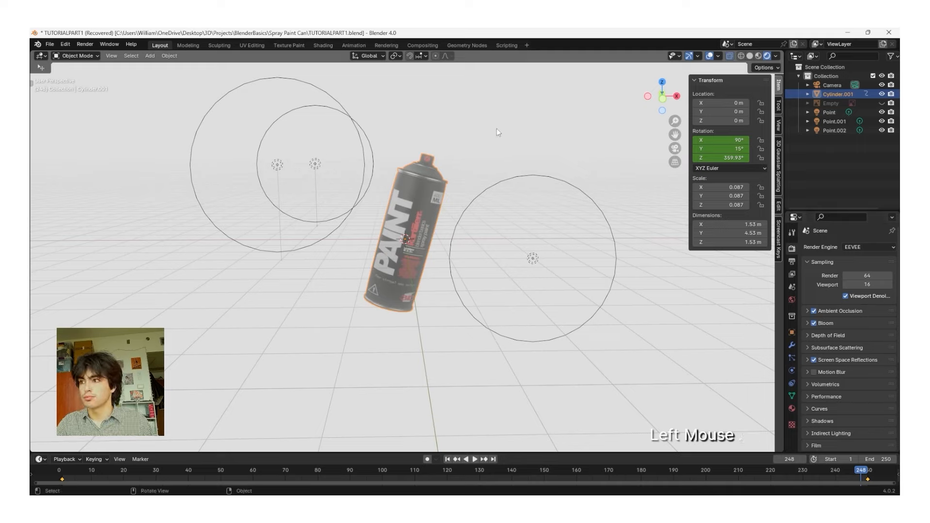
Step: Raise the Bloom threshold to 2.700 and deselect the spray can
left_click(808, 323)
left_click(845, 335)
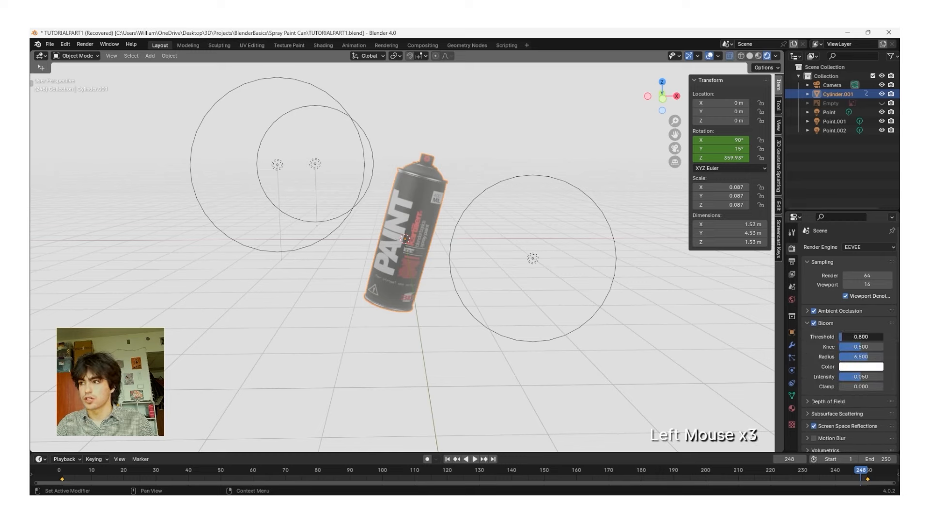
left_click_drag(845, 335, 853, 340)
left_click(469, 322)
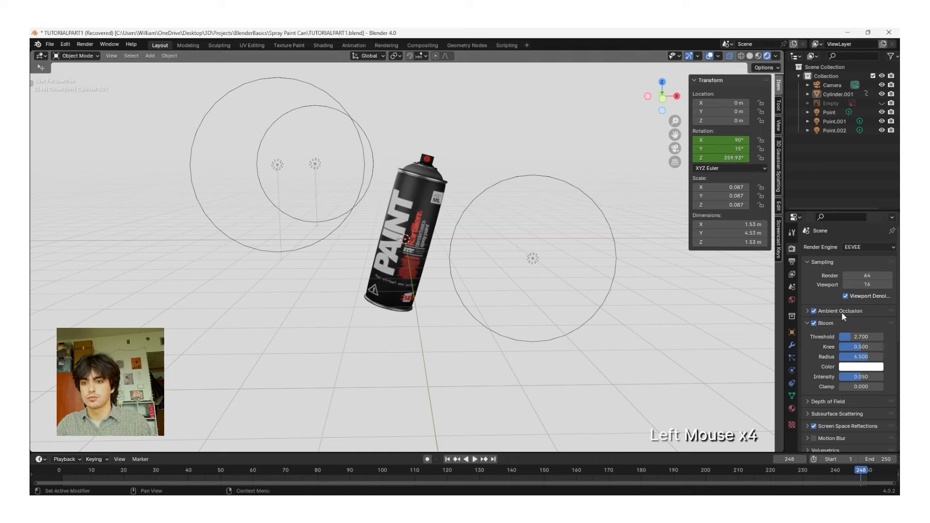
Step: Set the color management view transform to Standard
scroll(828, 360, "down", 4)
scroll(827, 358, "down", 1)
scroll(823, 378, "up", 1)
scroll(819, 402, "down", 3)
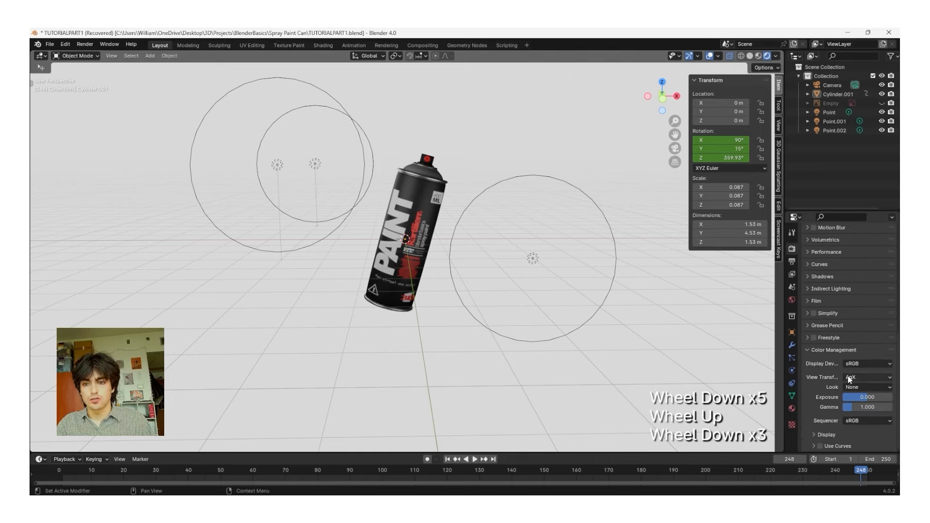
left_click(862, 377)
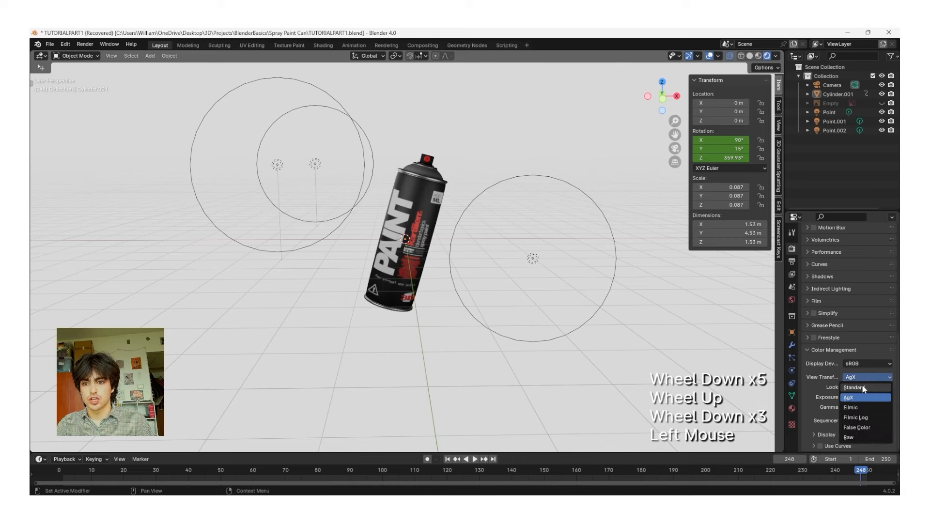
left_click(863, 388)
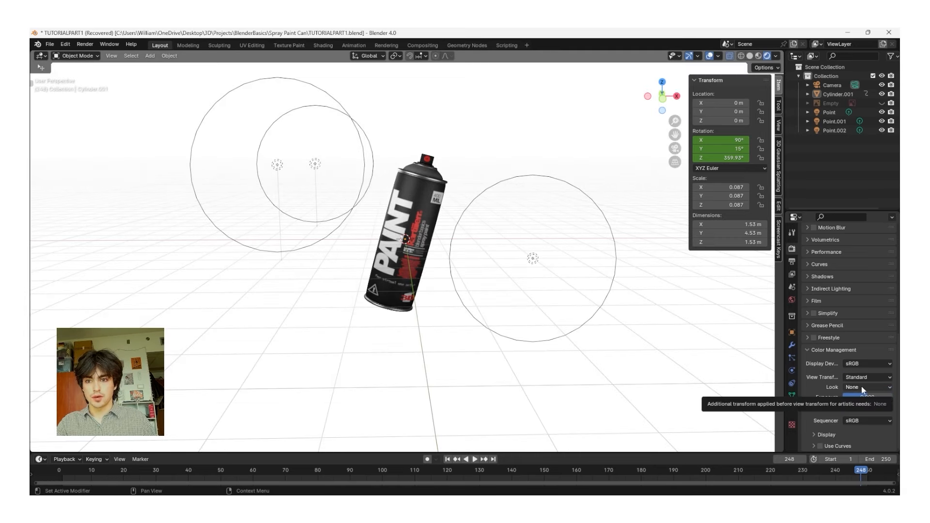
Step: Set the color management look to Medium High Contrast, with exposure 0.384 and gamma 0.866
left_click(861, 386)
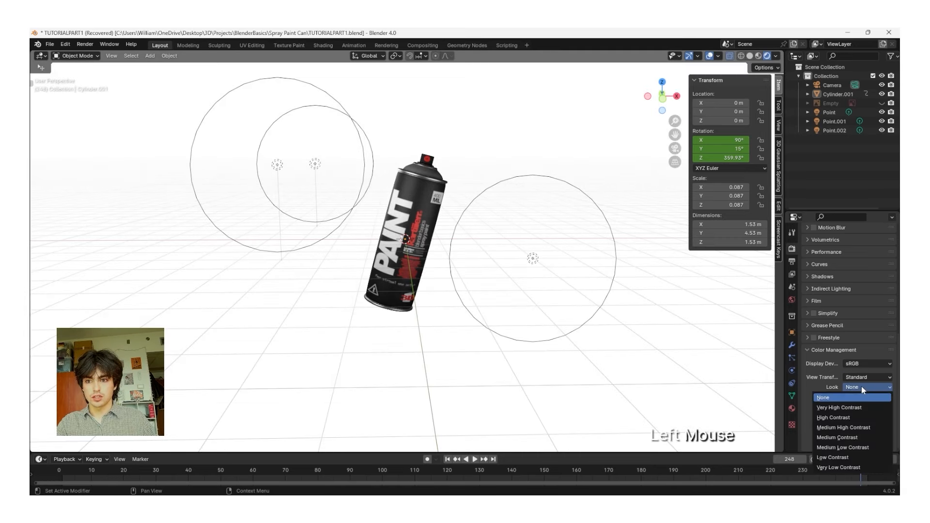
left_click(854, 427)
mouse_move(860, 397)
left_mouse_down()
mouse_move(843, 397)
mouse_move(864, 397)
mouse_move(862, 408)
left_mouse_up()
key("ctrl+z")
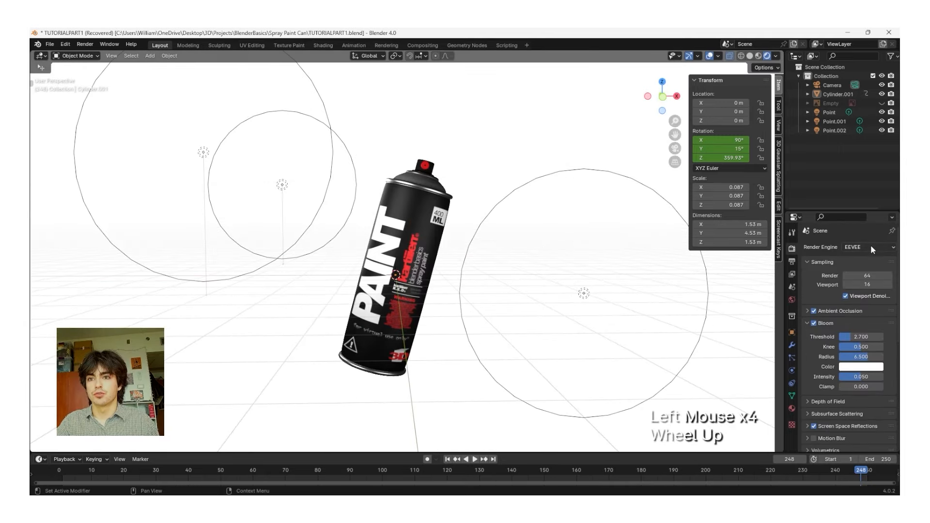
Step: Switch the render engine to Cycles with GPU Compute as the device
left_click(871, 246)
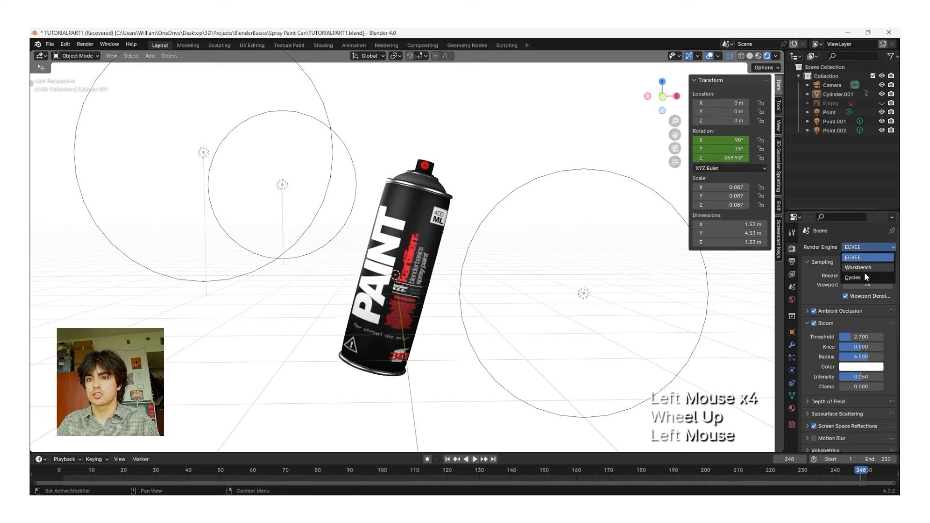
left_click(864, 277)
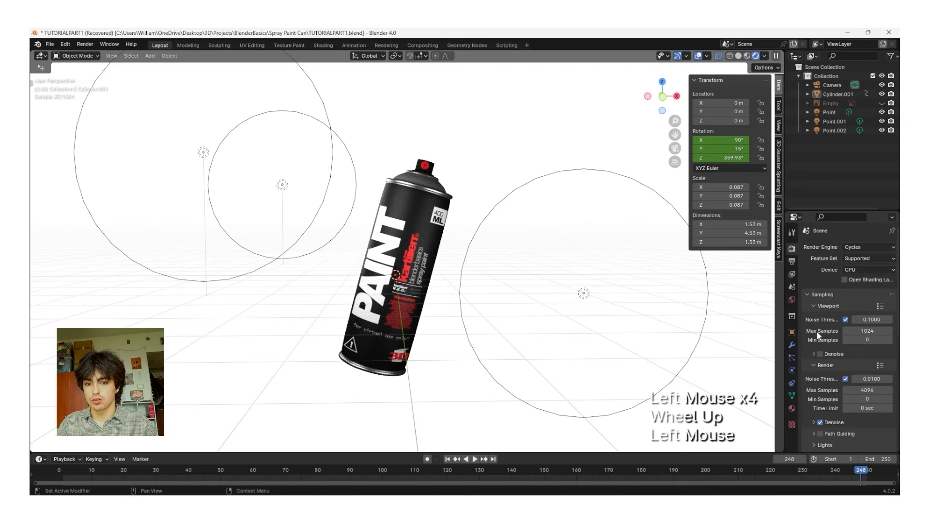
left_click(854, 273)
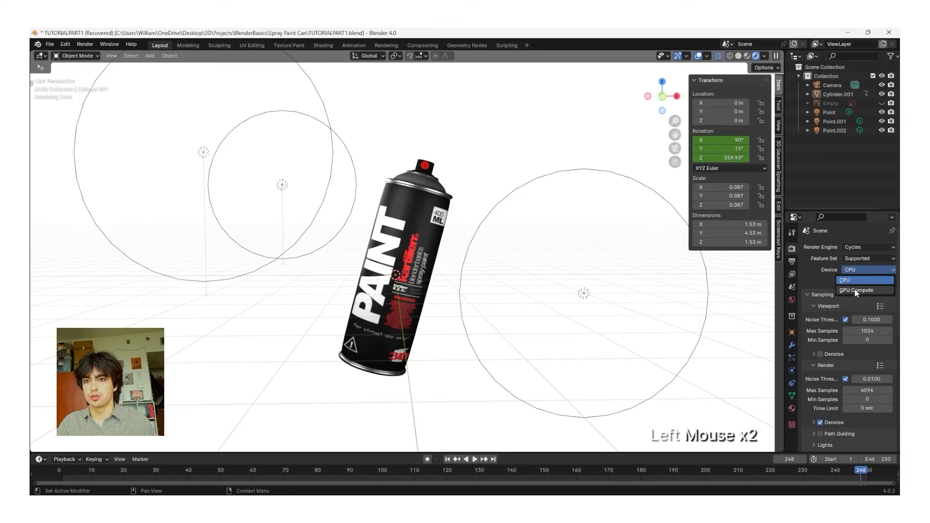
left_click(854, 289)
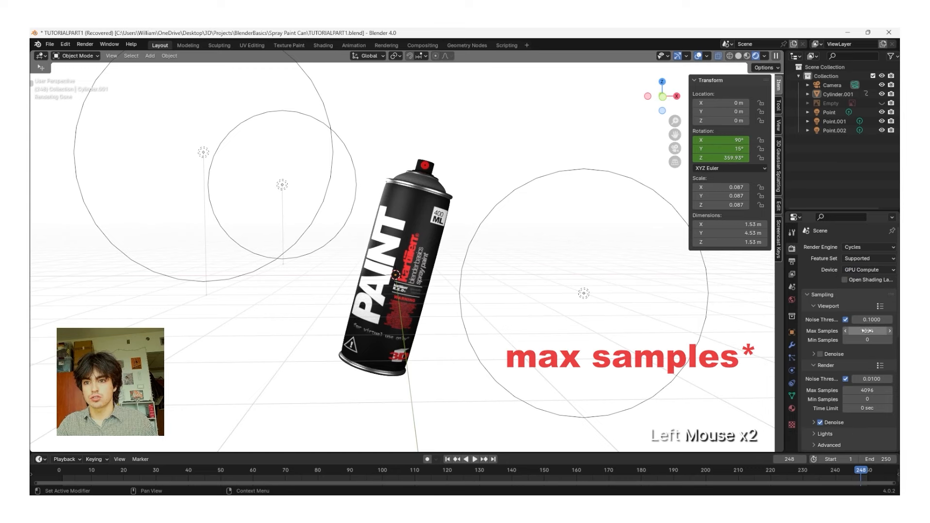
Step: Limit the Cycles render samples to 100 and turn off the render noise threshold and denoising
left_click(858, 392)
type("100")
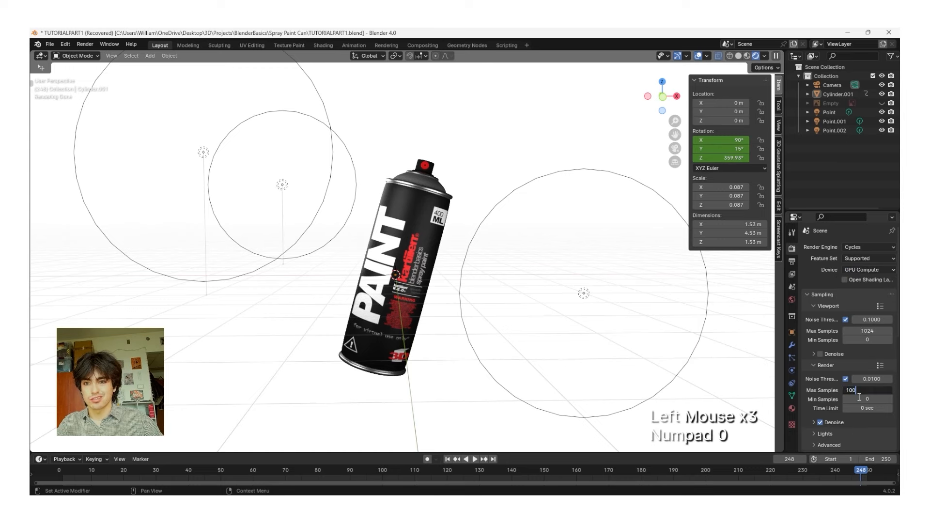
key("Return")
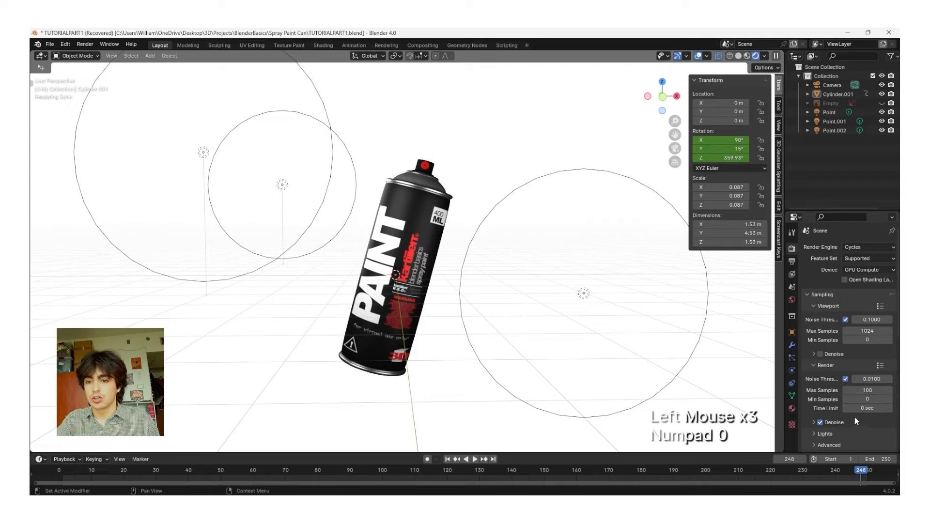
left_click(846, 379)
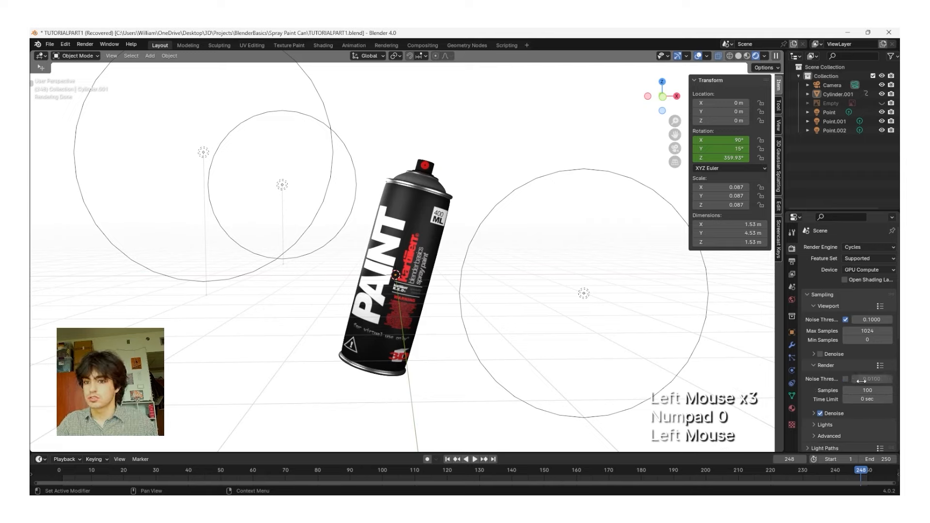
left_click(820, 414)
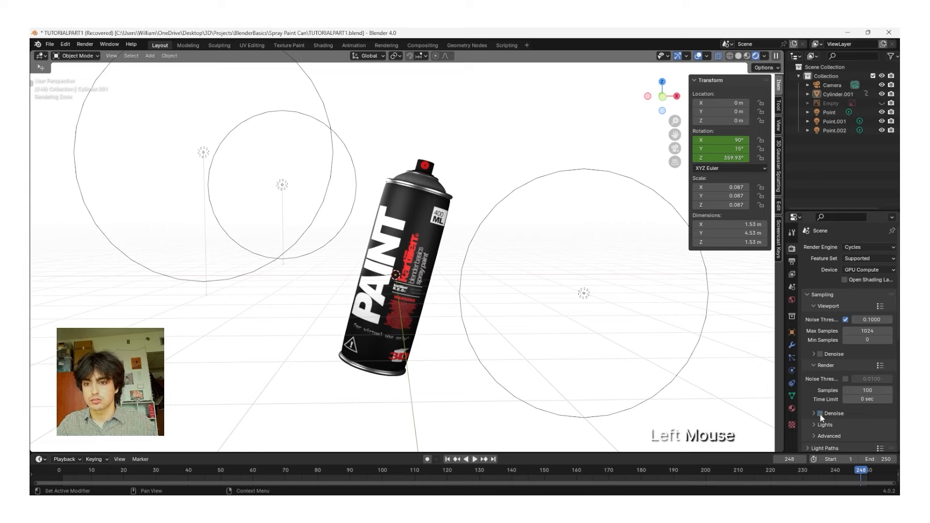
Step: Return the render engine to EEVEE and review its color management settings
scroll(823, 412, "down", 6)
scroll(824, 412, "up", 2)
scroll(824, 412, "down", 6)
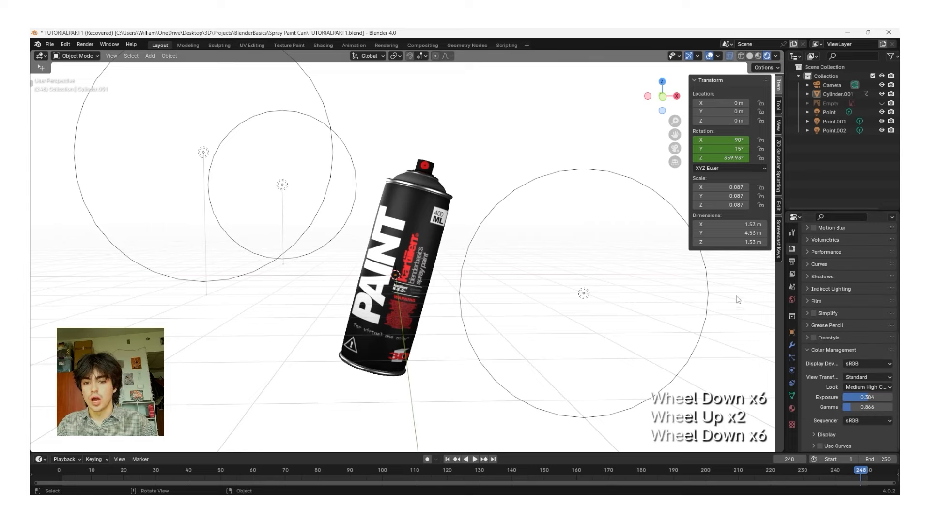
Step: Set the render output path to SPRAYPAINTOUTPUT in the Spray Paint Can folder
left_click(792, 263)
scroll(846, 354, "up", 6)
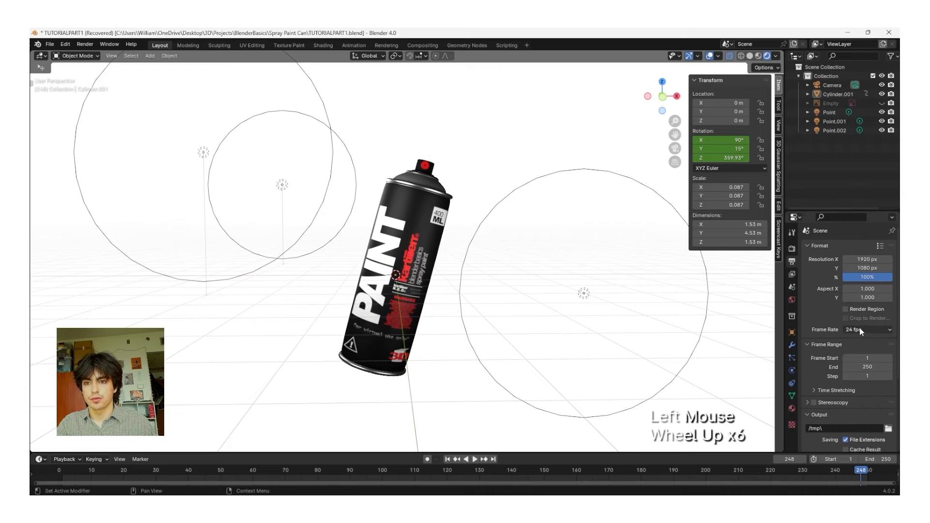
scroll(402, 254, "up", 4)
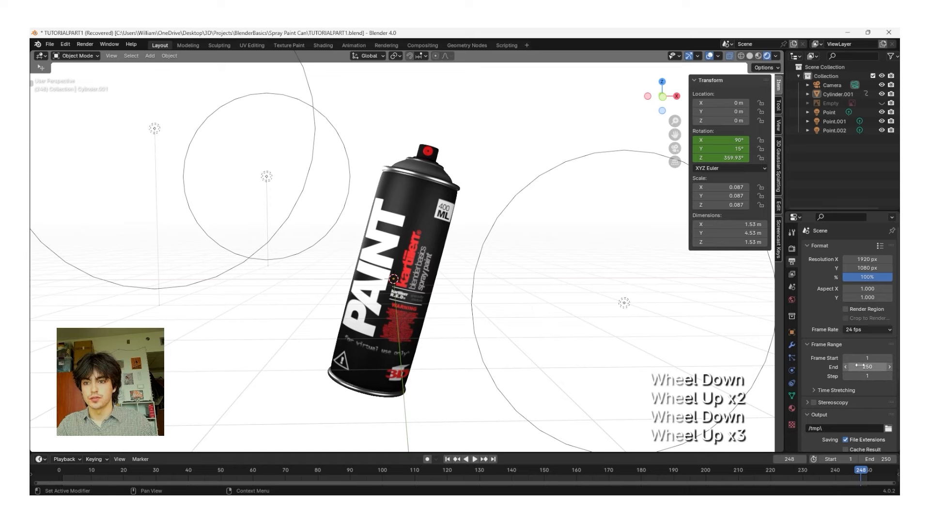
scroll(823, 377, "down", 5)
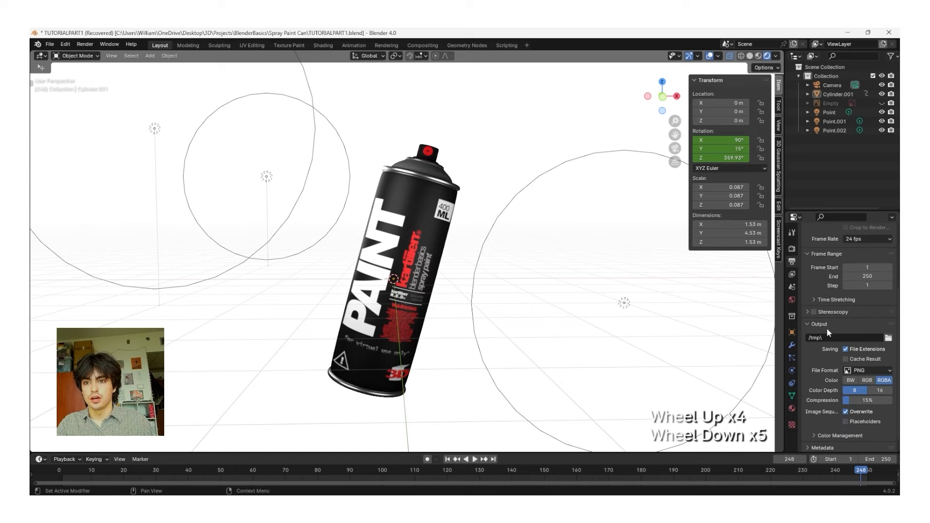
left_click(888, 339)
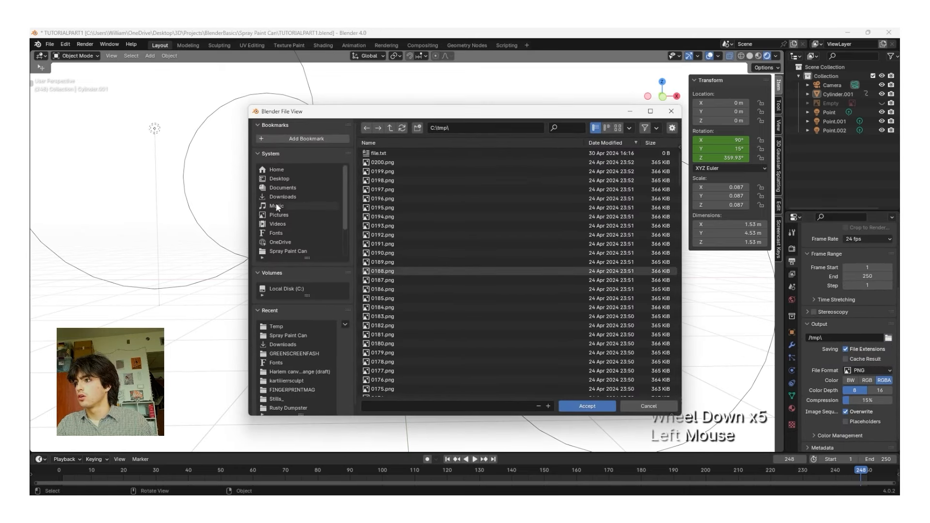
left_click(288, 251)
left_click(379, 406)
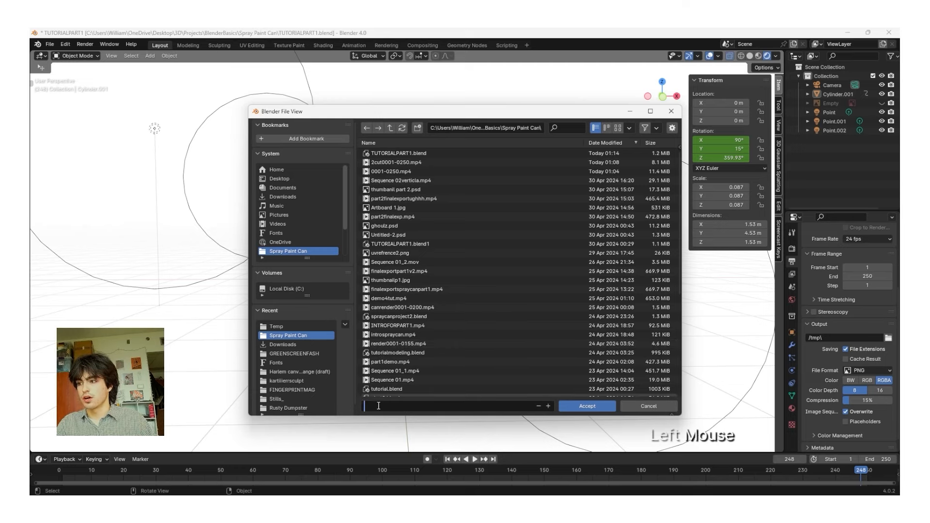
type("SPRAYPAINTOUTPUT")
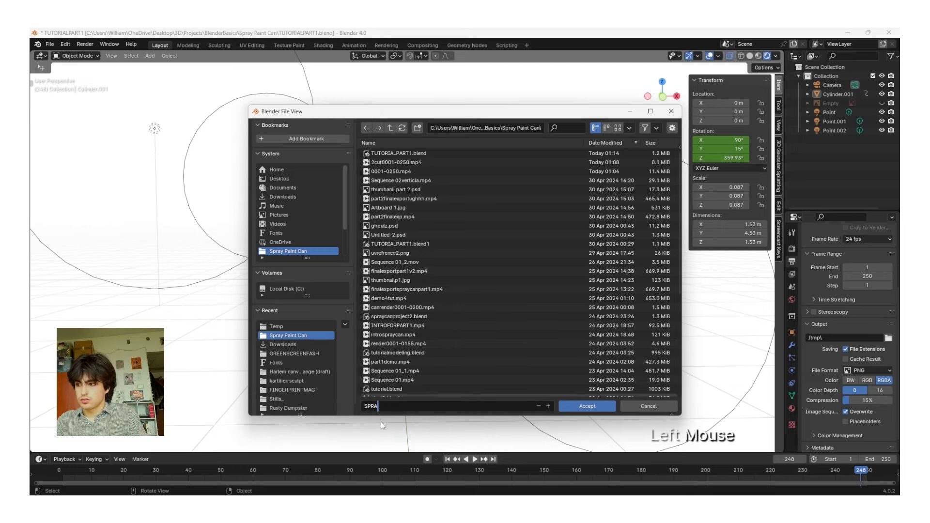
left_click(587, 406)
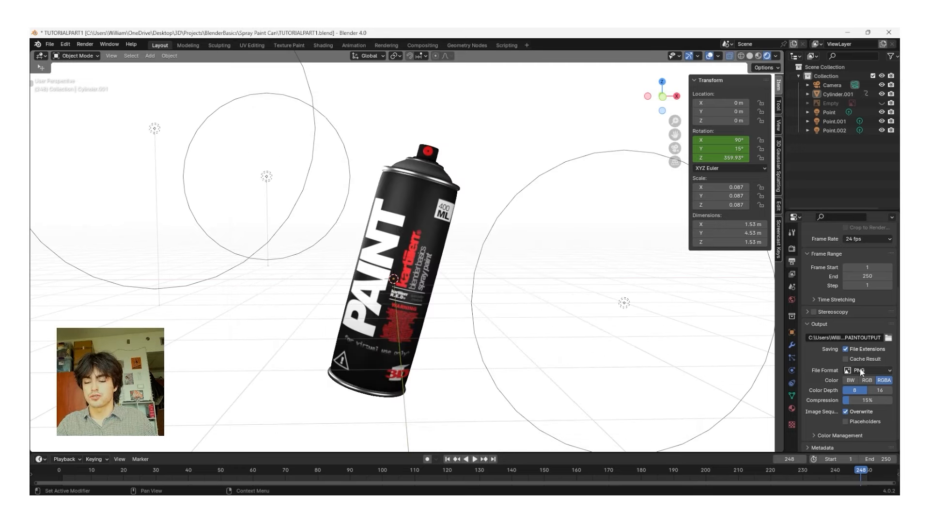
Step: Set the output file format to FFmpeg Video with an MPEG-4 container
left_click(860, 371)
left_click(856, 415)
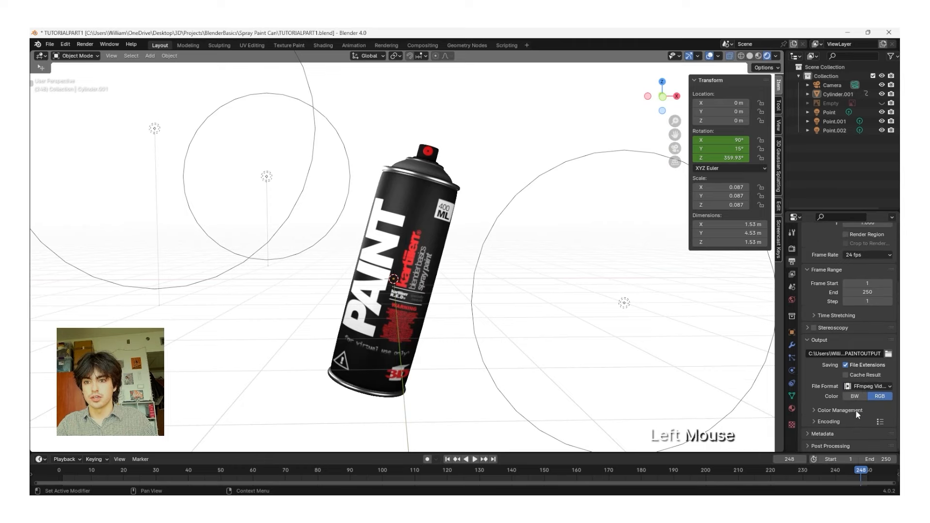
scroll(823, 407, "down", 3)
left_click(814, 420)
scroll(818, 392, "down", 2)
left_click(856, 382)
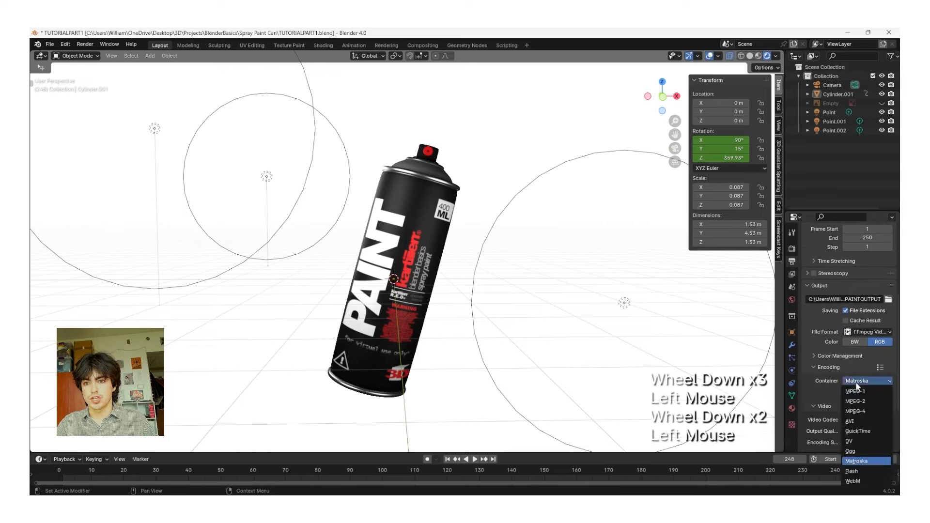
left_click(857, 412)
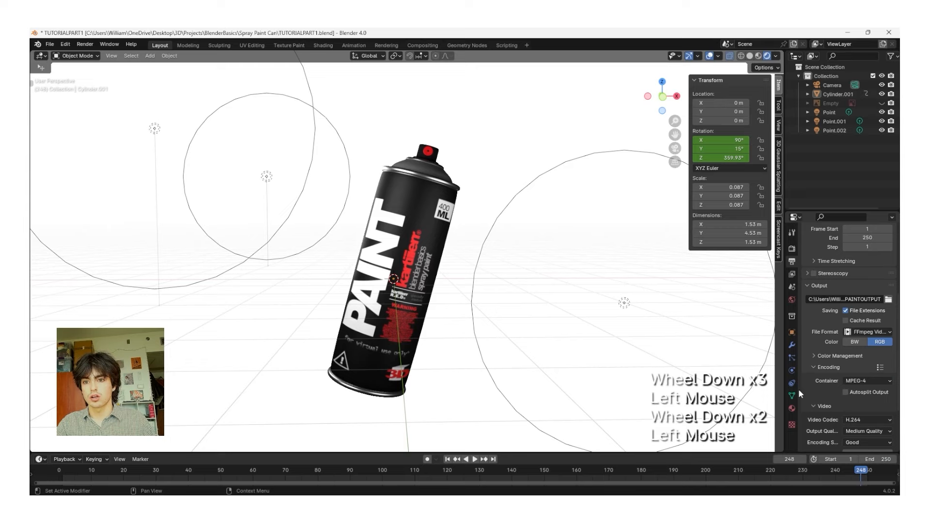
Step: Set the video output quality to Perceptually Lossless
scroll(868, 356, "down", 4)
left_click(867, 357)
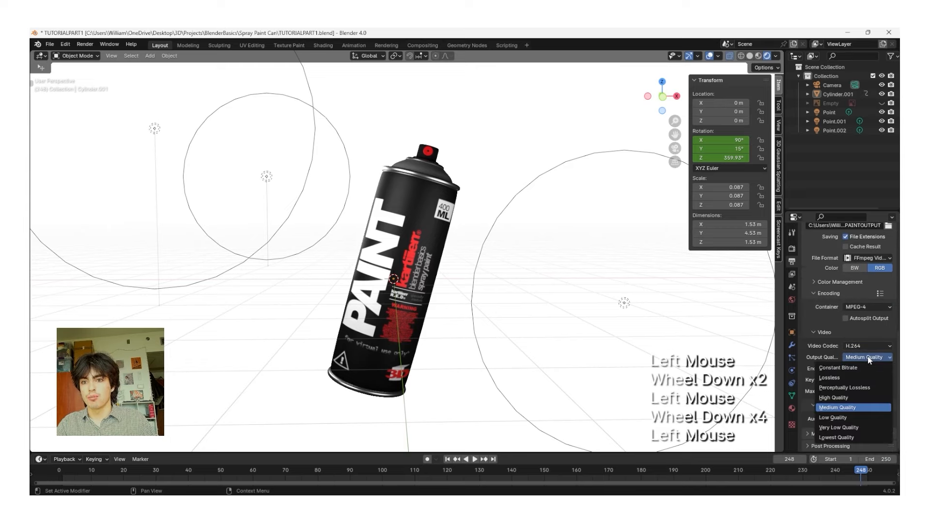
left_click(849, 387)
scroll(787, 327, "down", 5)
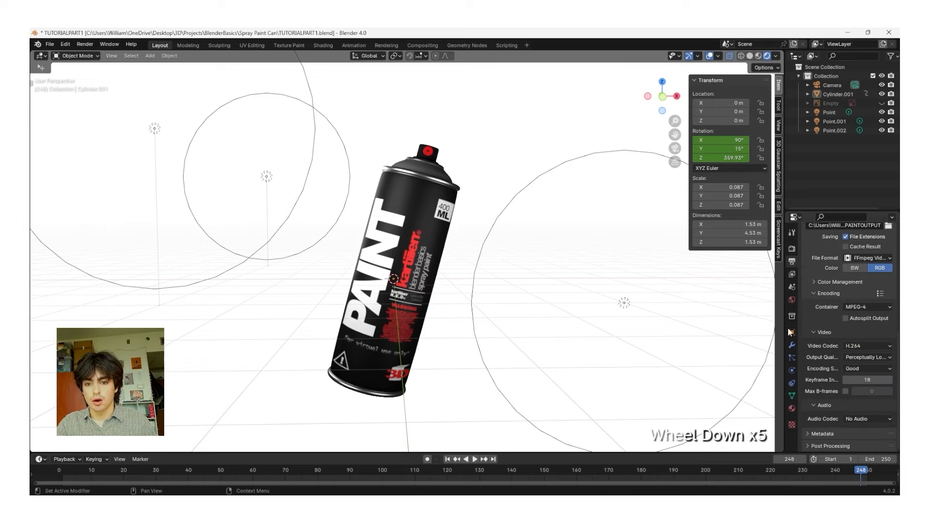
Step: Render the full animation of the rotating spray can
left_click(85, 45)
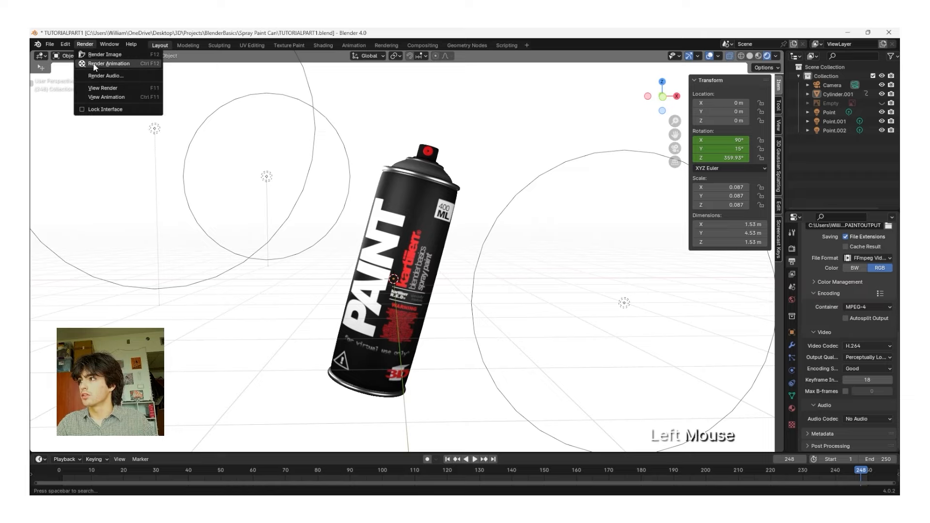
left_click(101, 64)
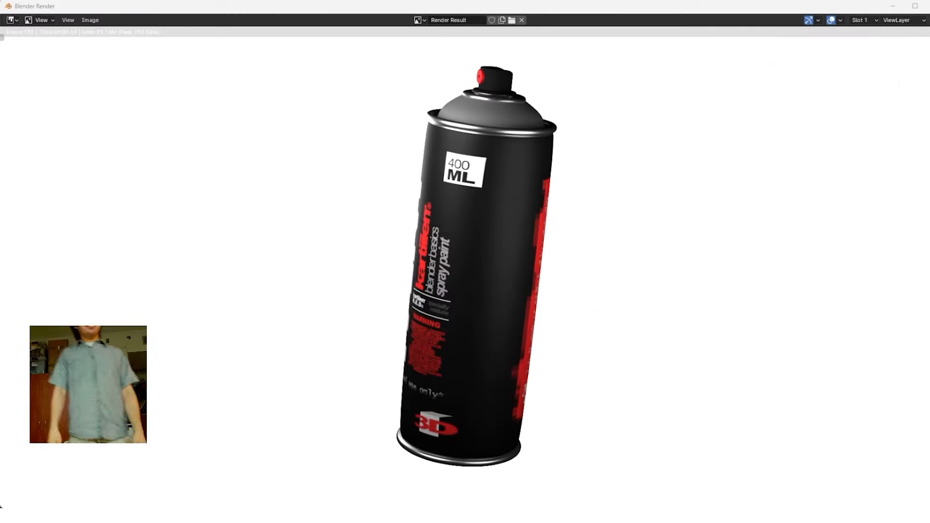